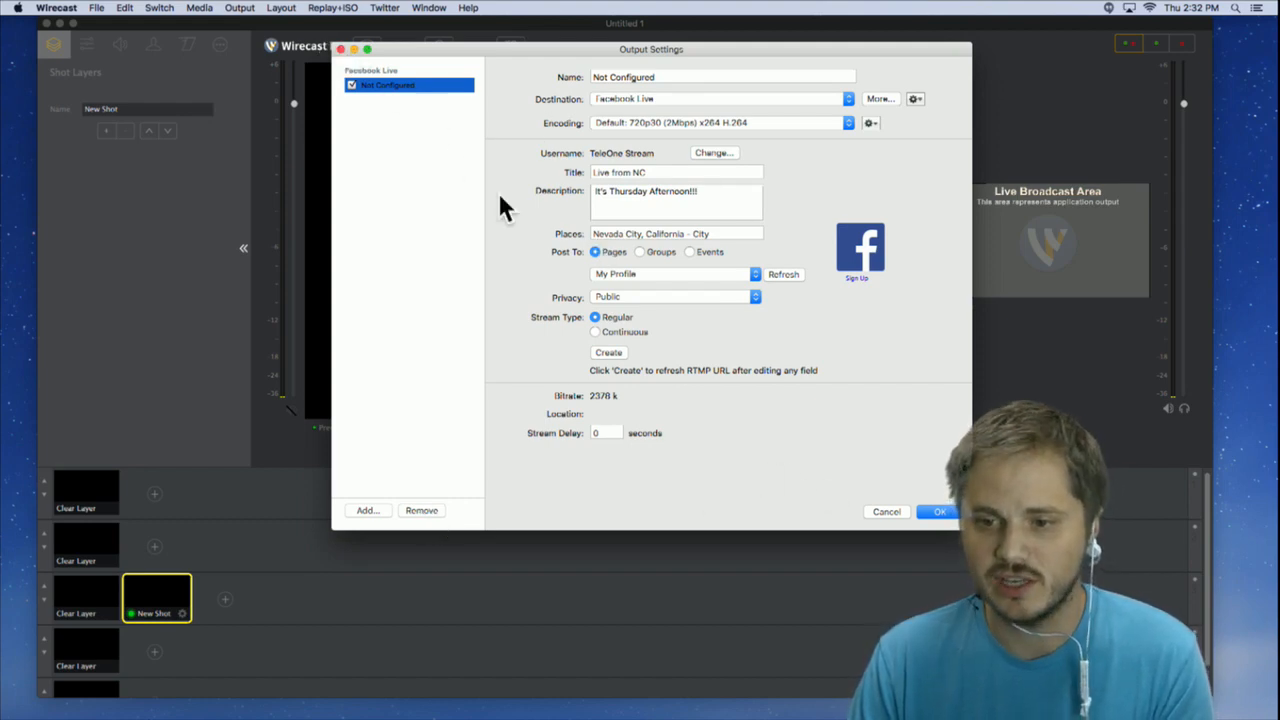
- Reposition the Output Settings window and look at the Groups and Events posting options before returning to Pages
{"action": "left_click_drag", "start_coordinate": [653, 53], "coordinate": [772, 45]}
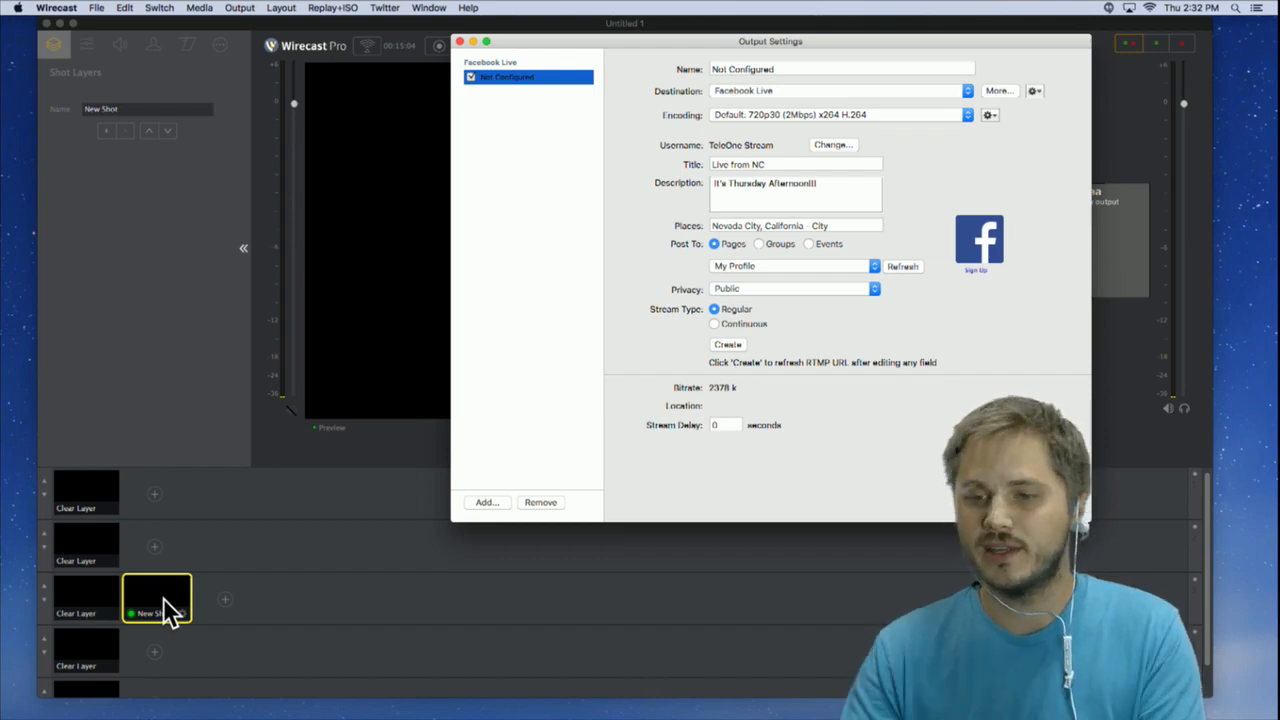
{"action": "left_click_drag", "start_coordinate": [628, 42], "coordinate": [422, 30]}
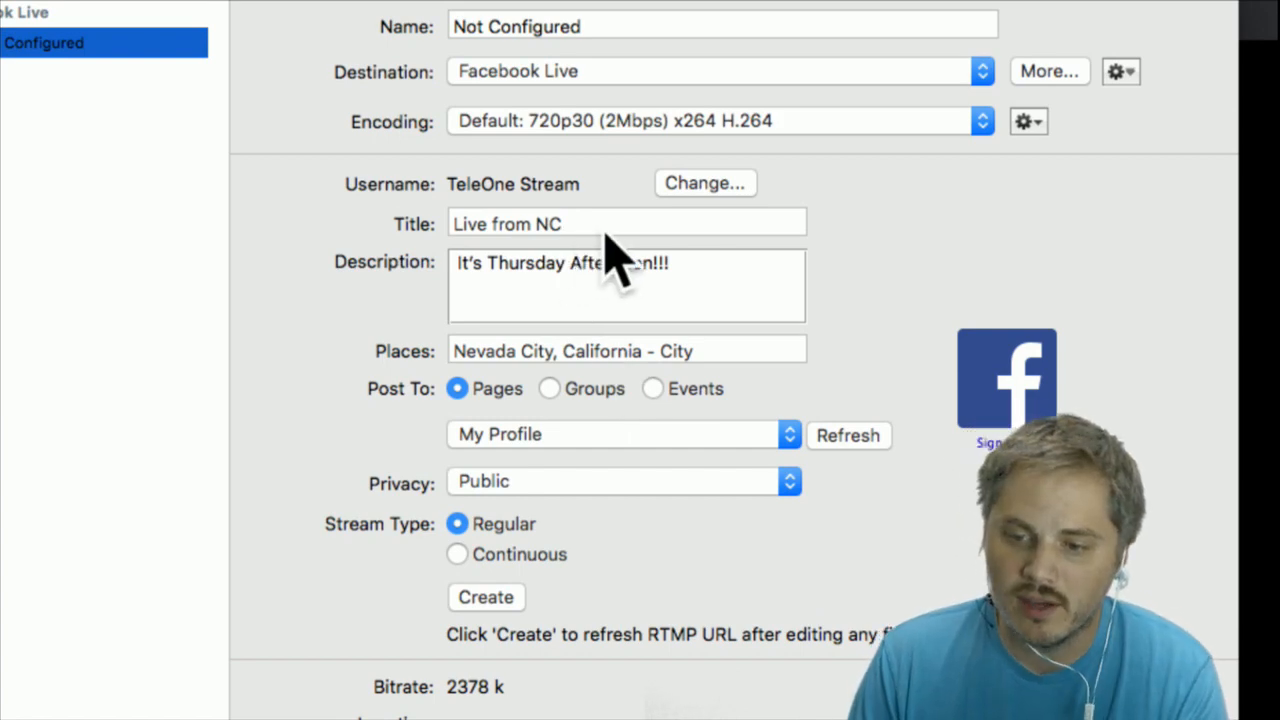
{"action": "left_click", "coordinate": [550, 390]}
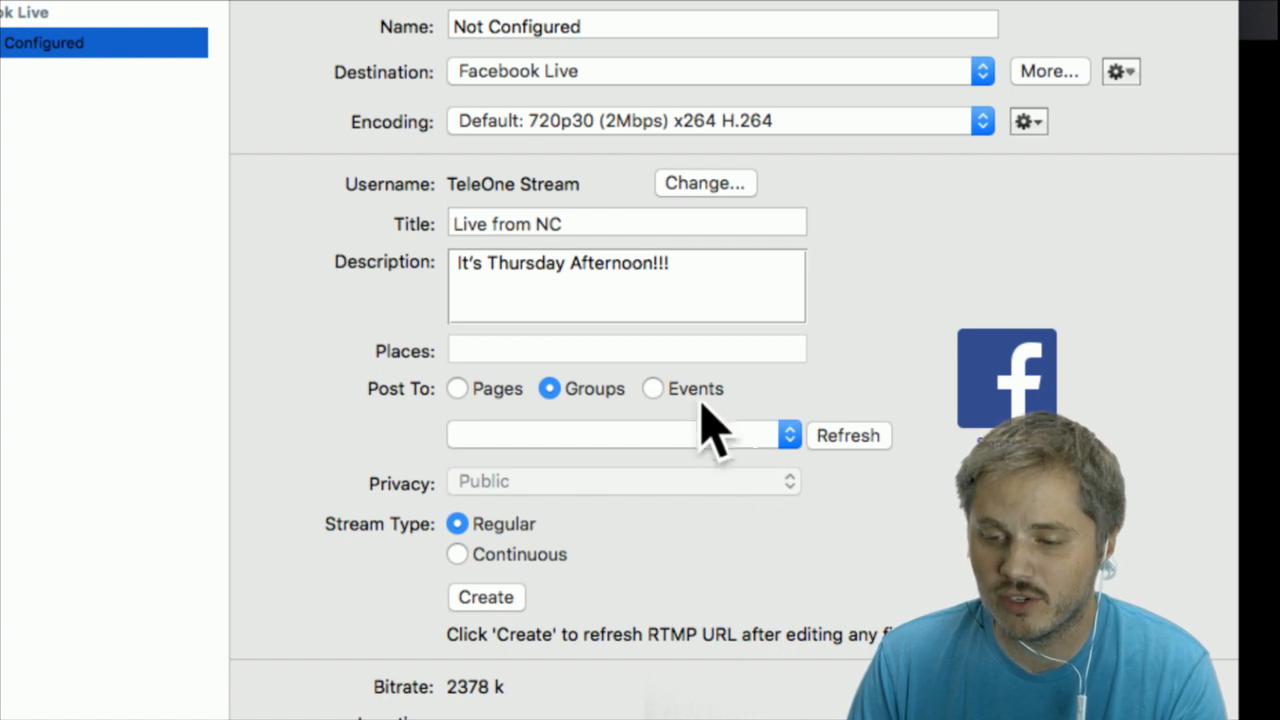
{"action": "left_click", "coordinate": [653, 390]}
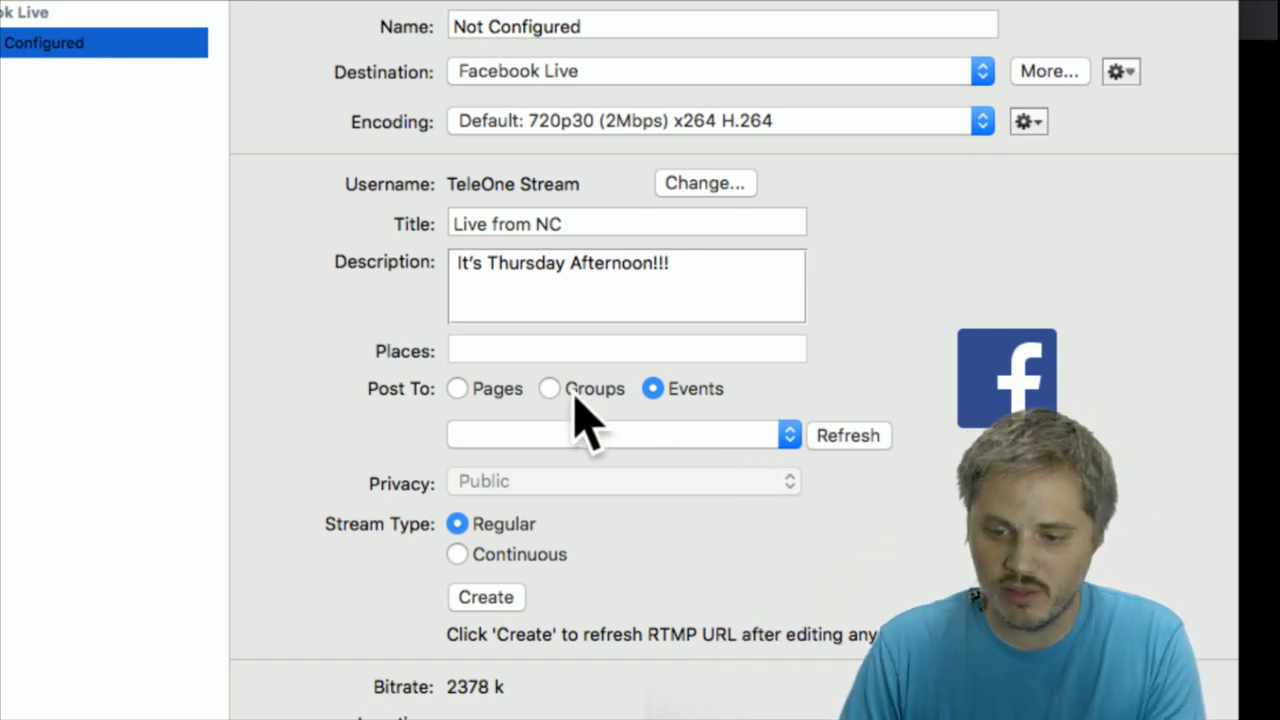
{"action": "left_click", "coordinate": [475, 393]}
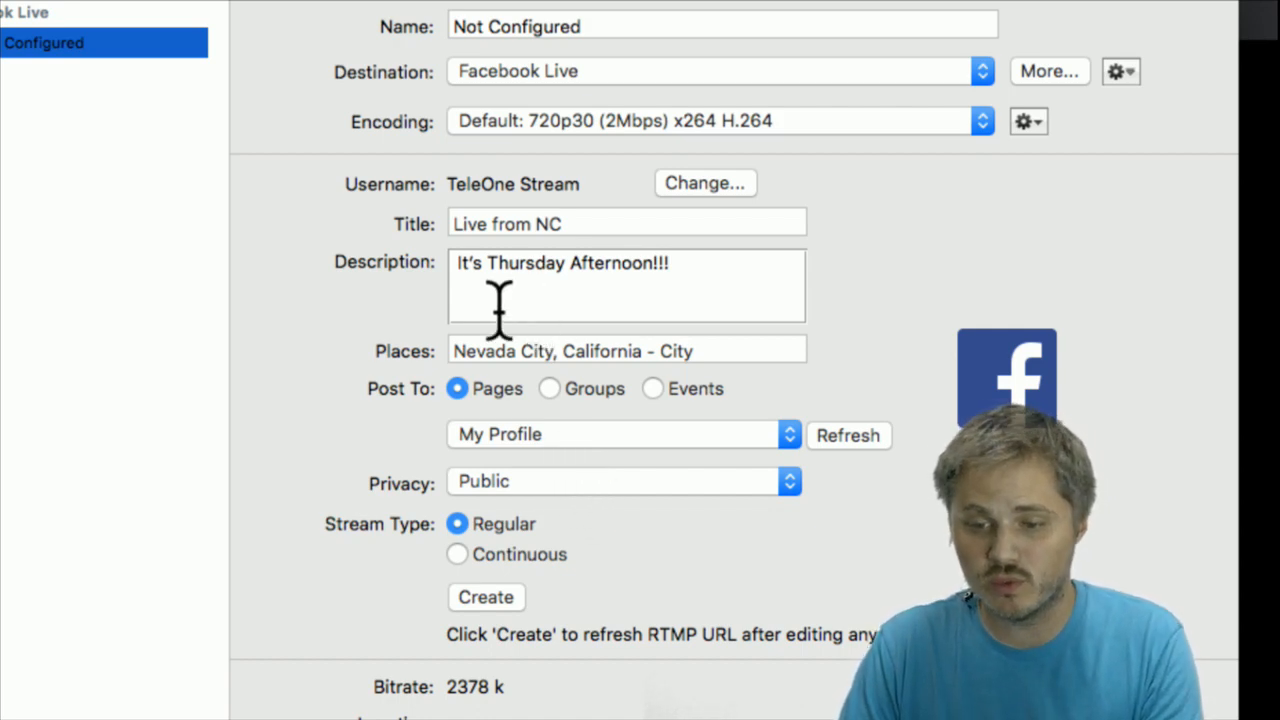
- Compare the Places field under Pages and Groups, and view the list of pages available for posting
{"action": "left_click_drag", "start_coordinate": [722, 350], "coordinate": [457, 350]}
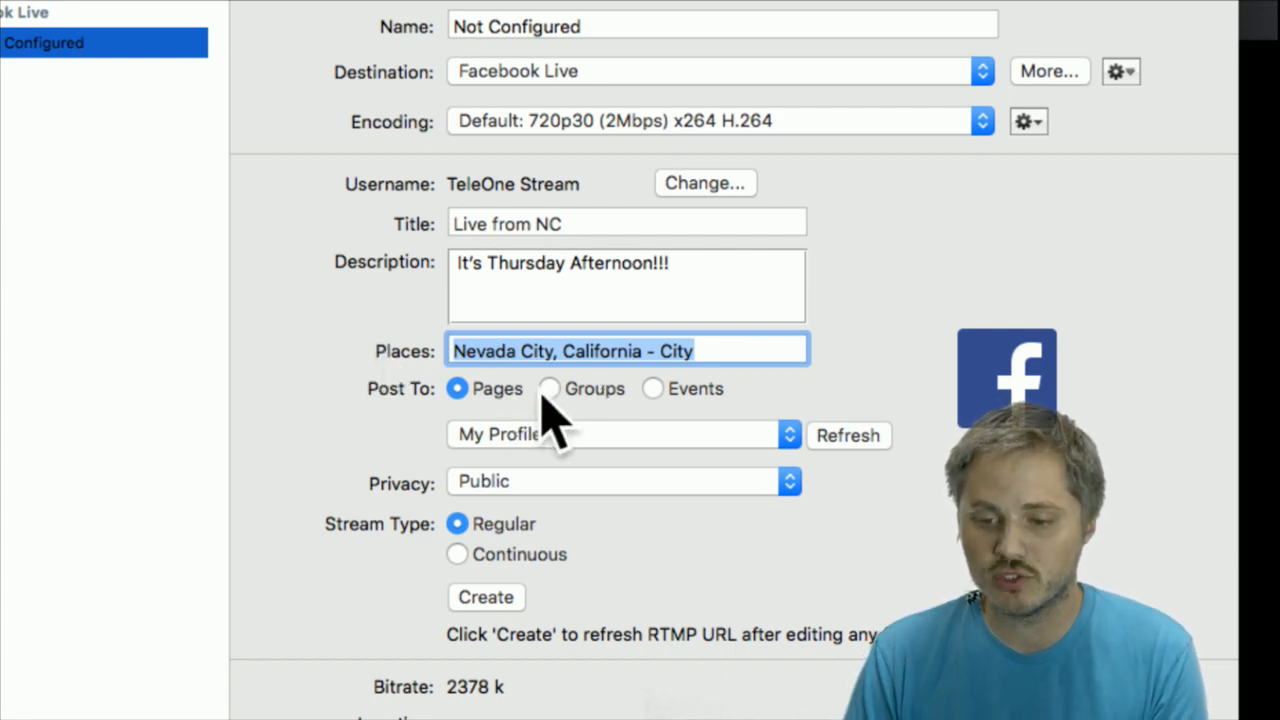
{"action": "left_click", "coordinate": [518, 432]}
{"action": "left_click", "coordinate": [360, 408]}
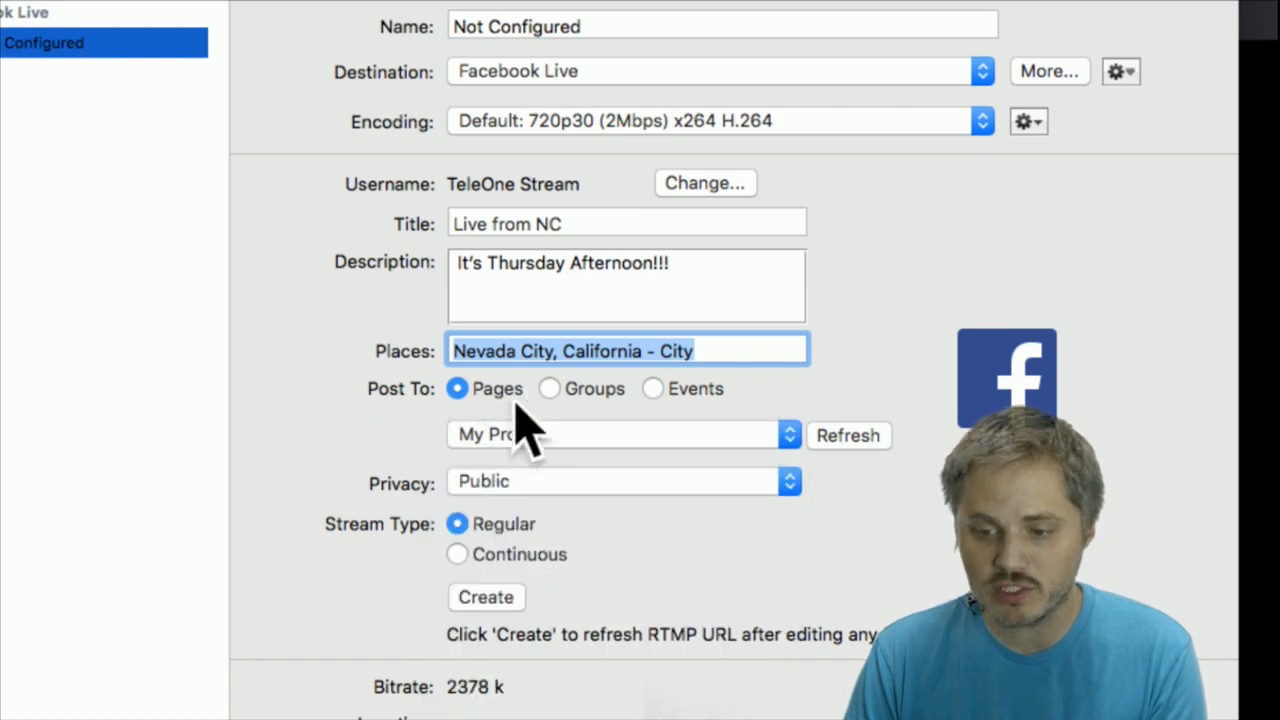
{"action": "left_click", "coordinate": [549, 389]}
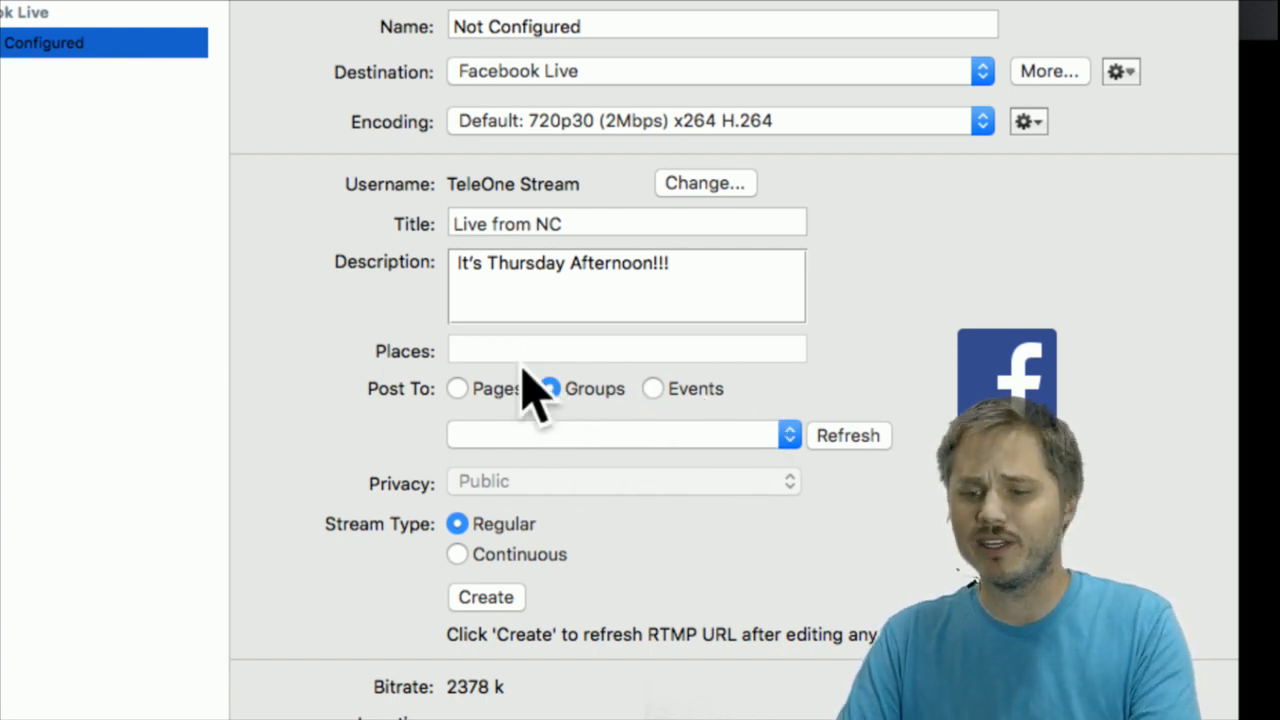
{"action": "left_click", "coordinate": [472, 390]}
{"action": "left_click", "coordinate": [537, 432]}
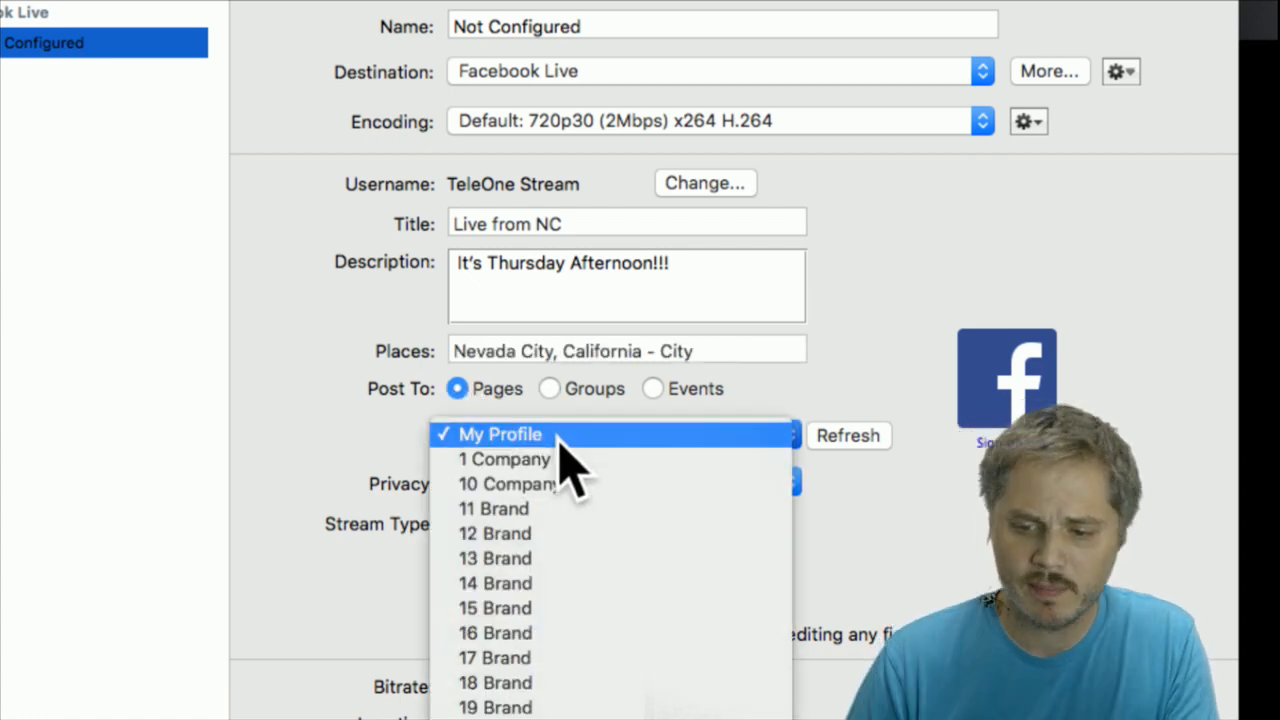
{"action": "left_click", "coordinate": [343, 486]}
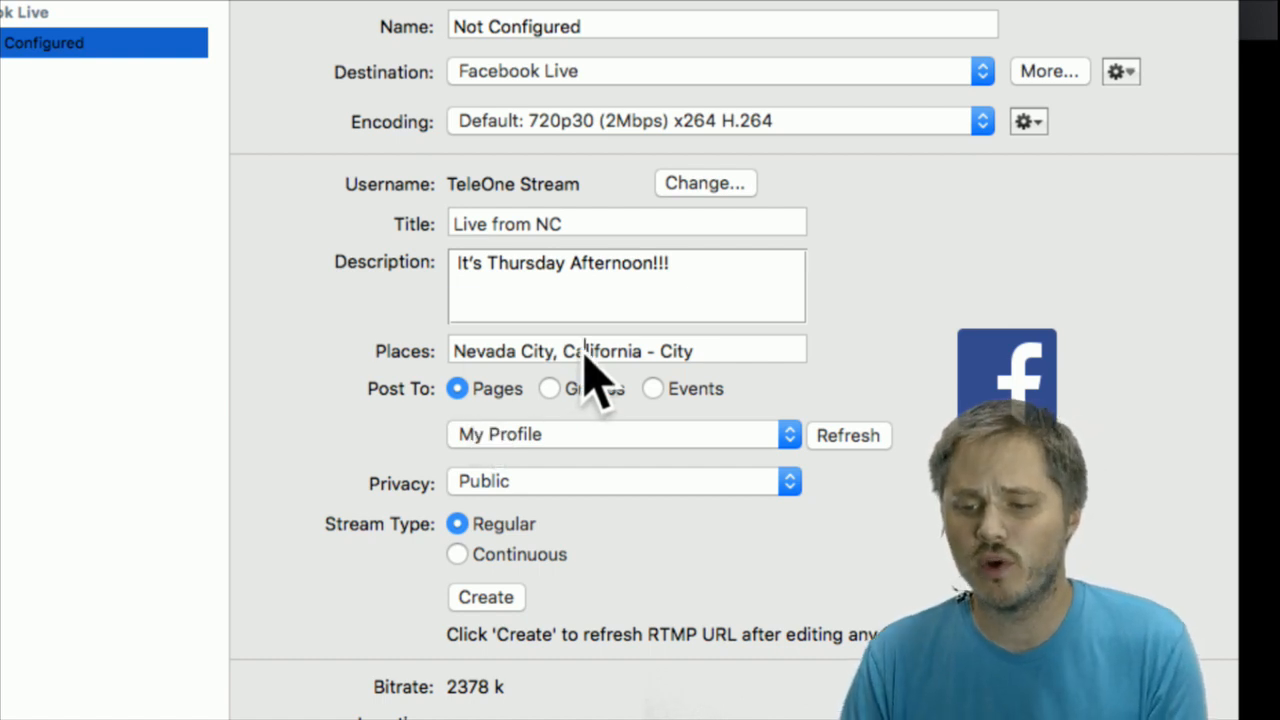
- Replace the place by searching for "Love" and choosing the suggestion "Love me once, I will love you forever"
{"action": "left_click", "coordinate": [694, 357]}
{"action": "left_click_drag", "start_coordinate": [714, 357], "coordinate": [436, 322]}
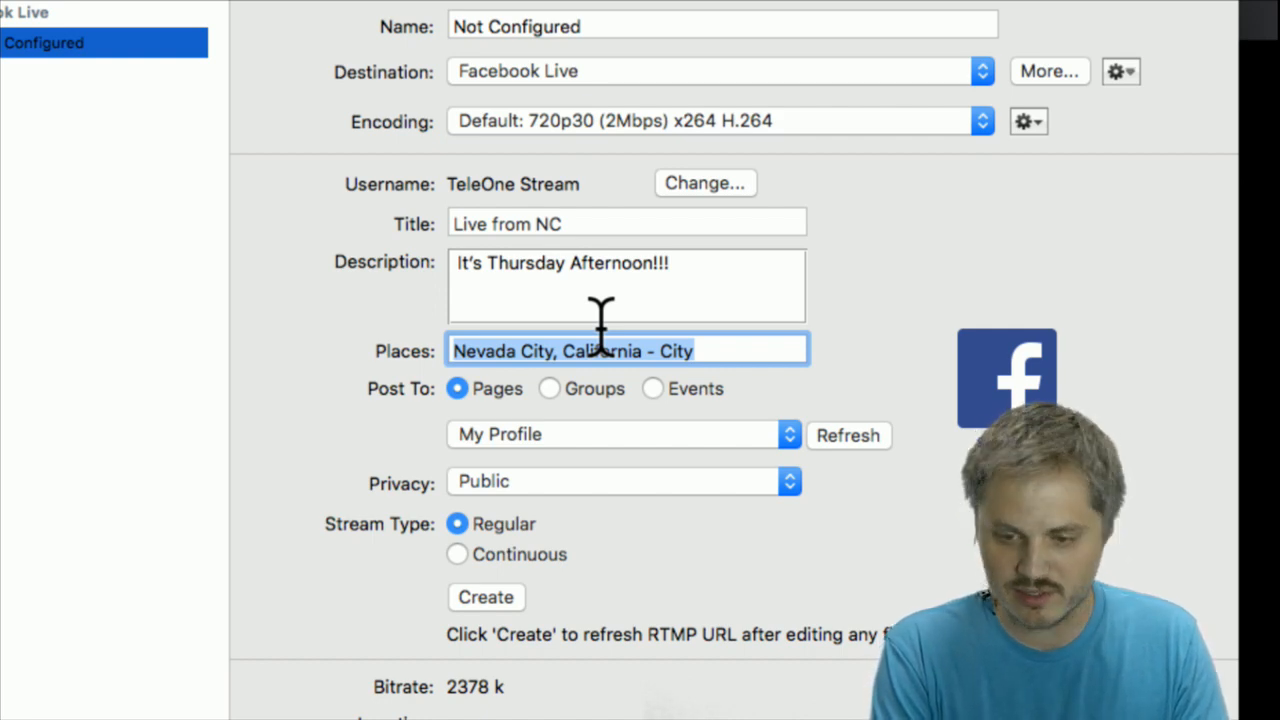
{"action": "type", "text": "Love"}
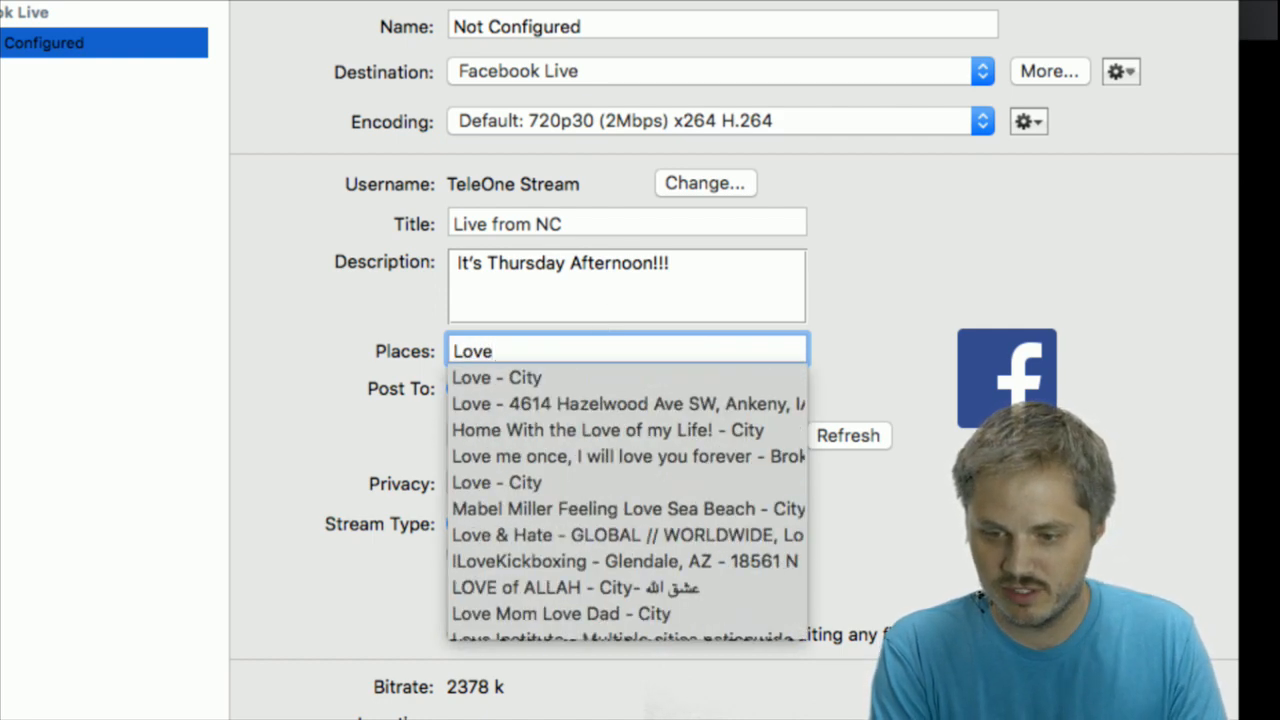
{"action": "key", "text": "Down"}
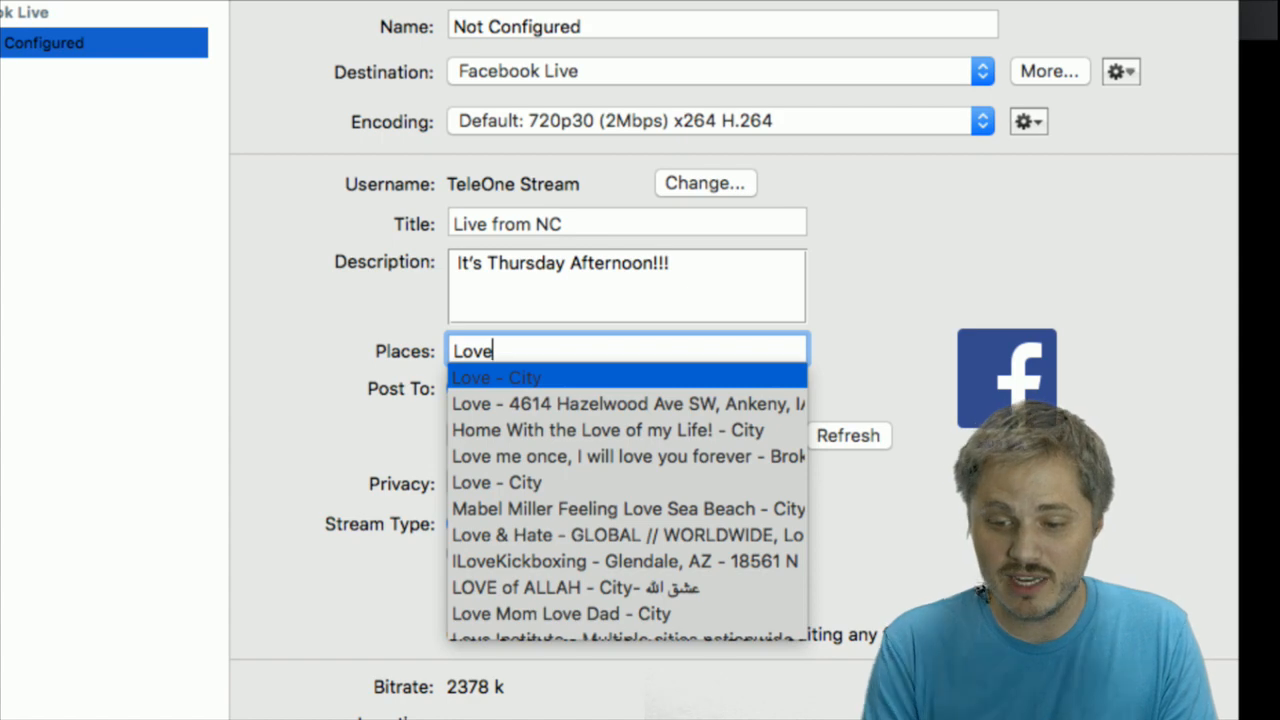
{"action": "key", "text": "Down"}
{"action": "key", "text": "Down"}
{"action": "key", "text": "Down"}
{"action": "key", "text": "Return"}
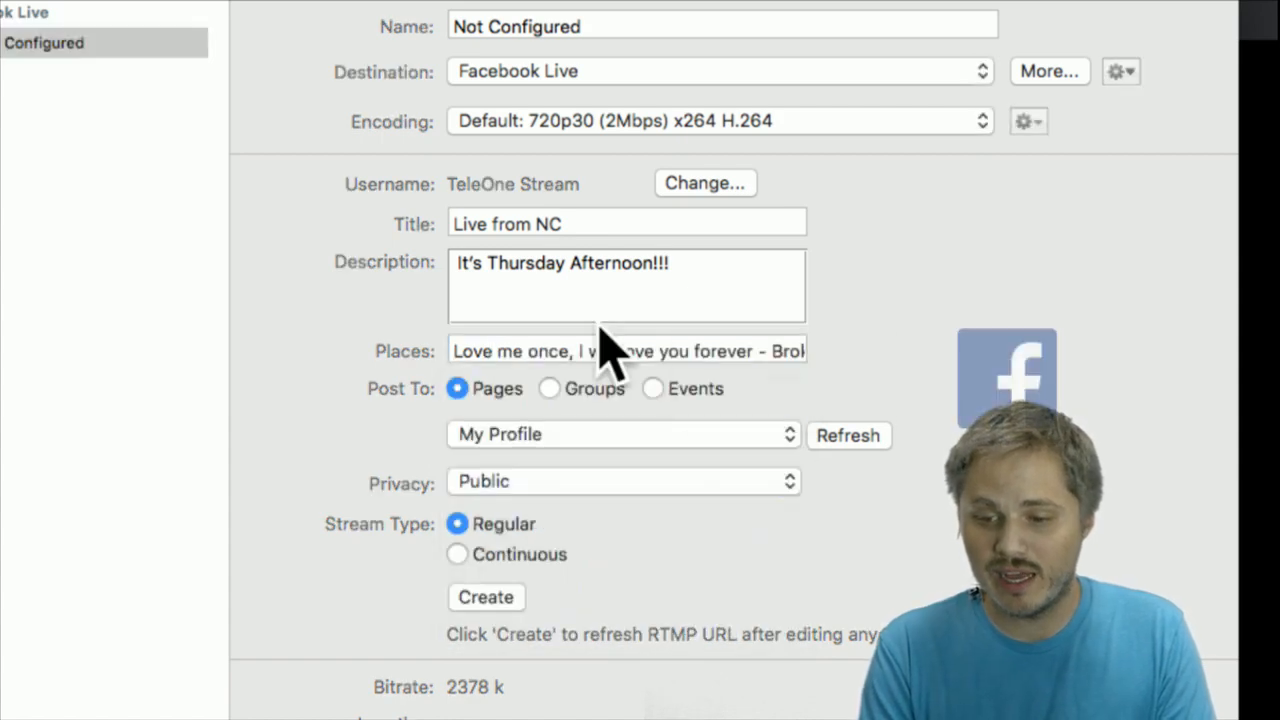
{"action": "key", "text": "Return"}
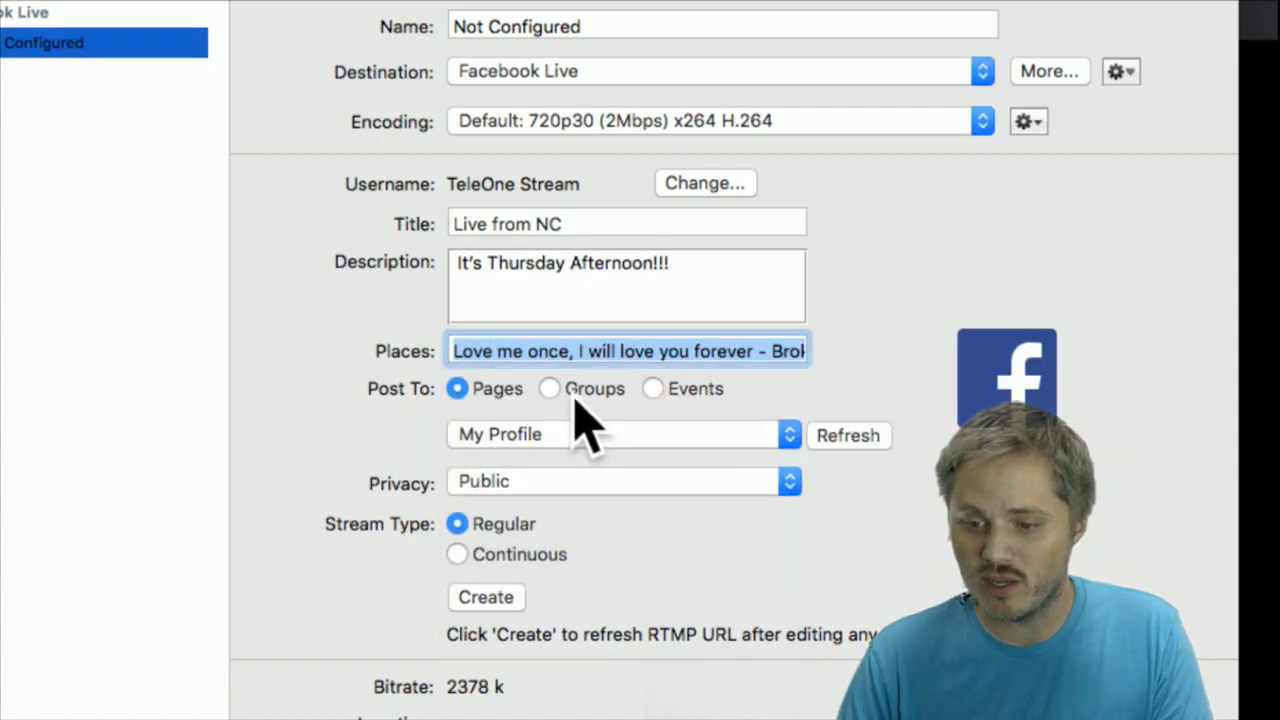
- Read the chosen place's full text to its end and clear the Places field
{"action": "left_click", "coordinate": [583, 355]}
{"action": "left_click_drag", "start_coordinate": [580, 349], "coordinate": [857, 343]}
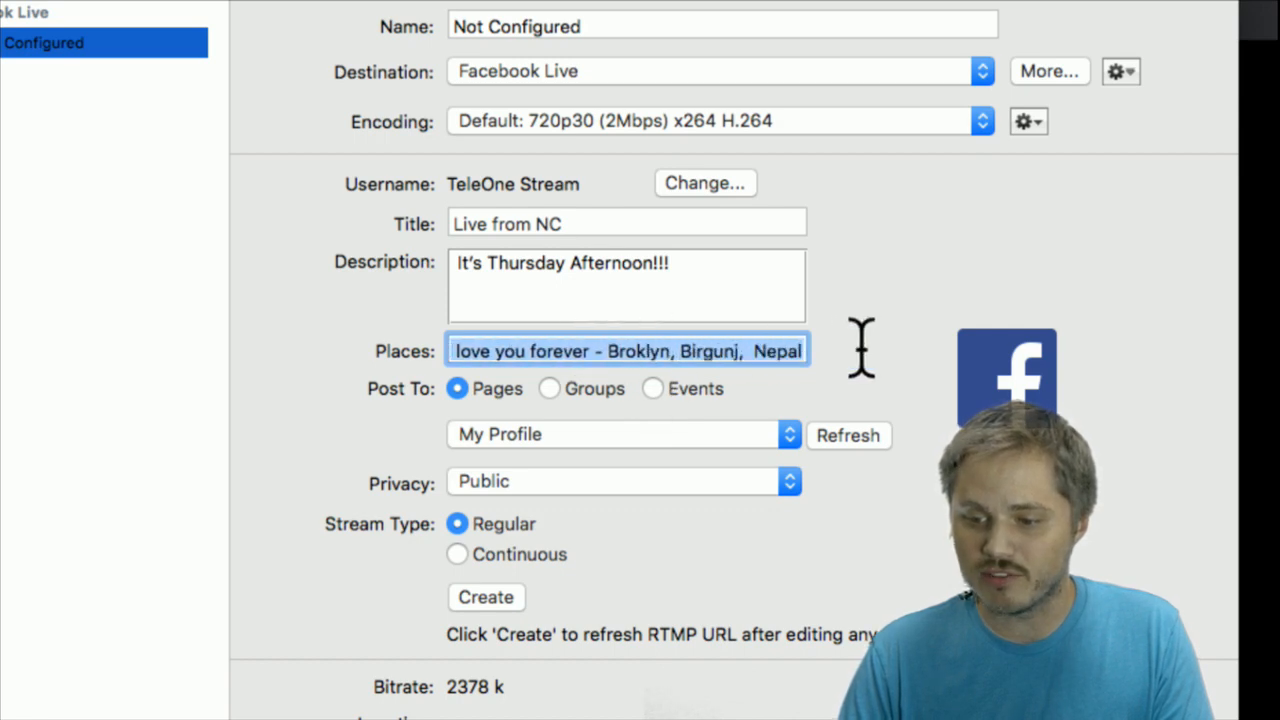
{"action": "left_click", "coordinate": [720, 342]}
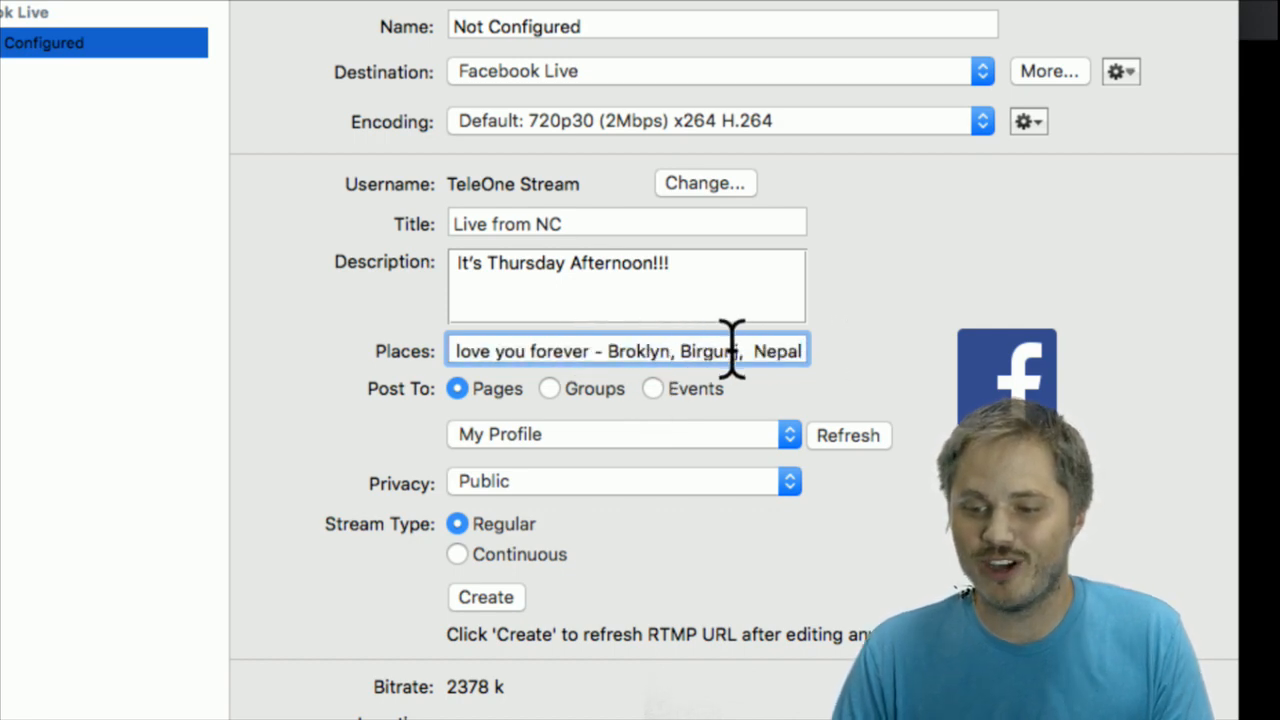
{"action": "key", "text": "super+a"}
{"action": "key", "text": "BackSpace"}
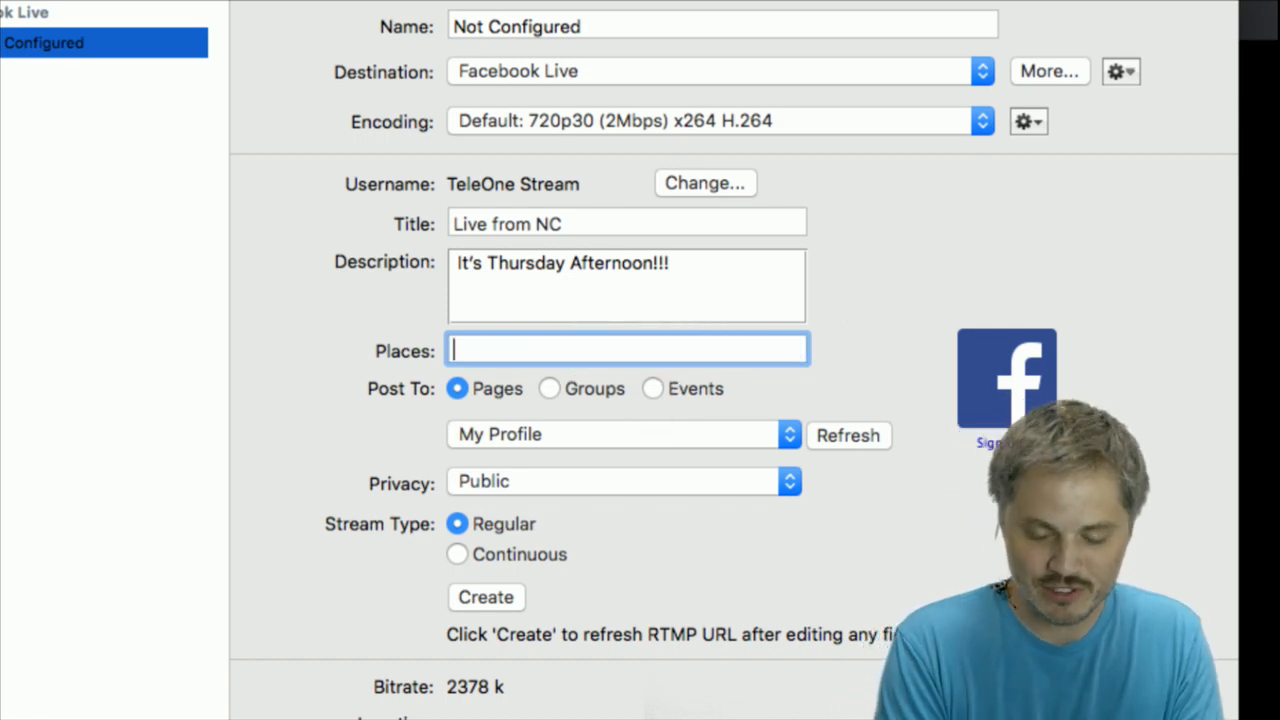
- Search the places for "i love" and erase the search text
{"action": "type", "text": "i love"}
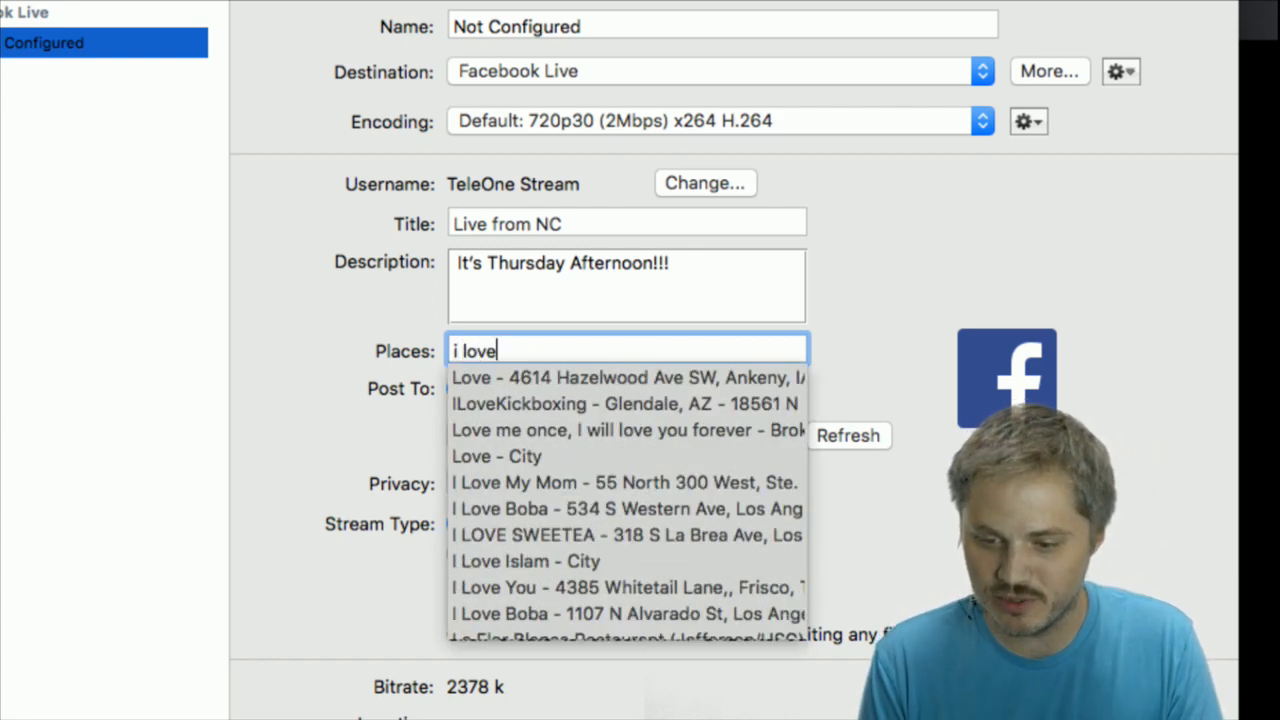
{"action": "key", "text": "BackSpace"}
{"action": "key", "text": "BackSpace"}
{"action": "key", "text": "BackSpace"}
{"action": "key", "text": "BackSpace"}
{"action": "key", "text": "BackSpace"}
{"action": "key", "text": "BackSpace"}
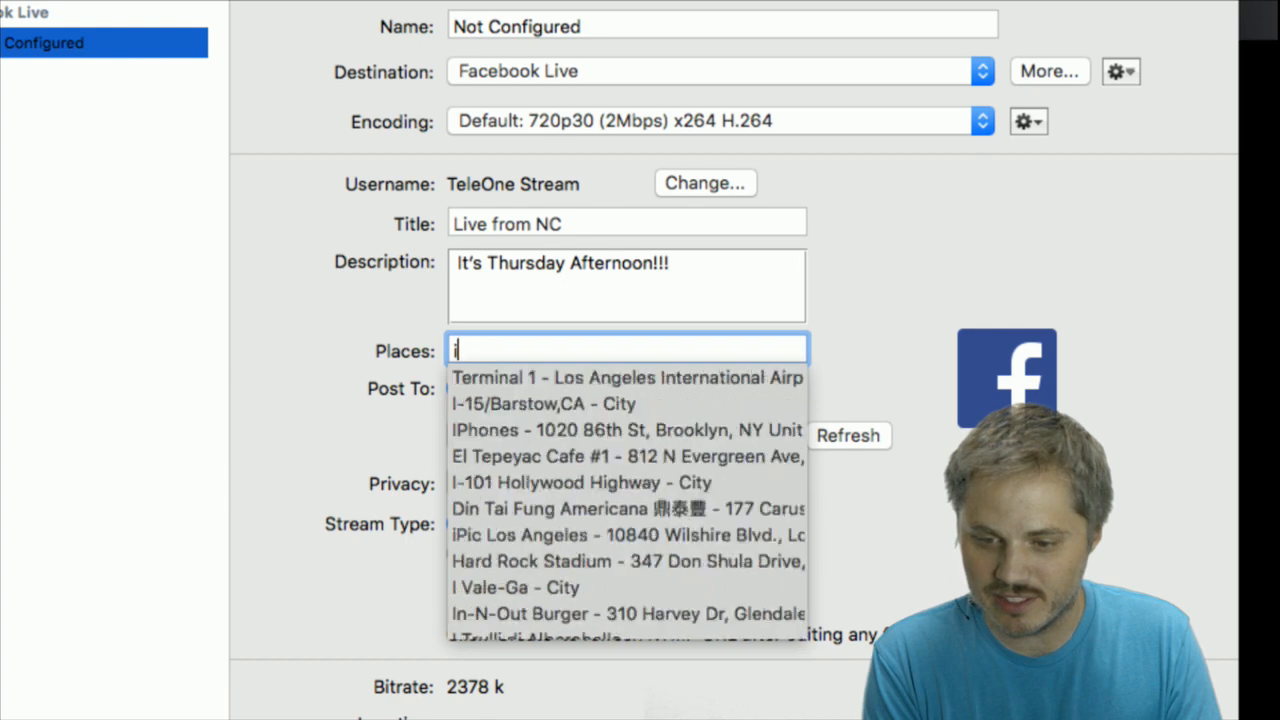
- Search the places for "love is not" and choose "Love is not fake lovers r fake - City"
{"action": "type", "text": "love is not"}
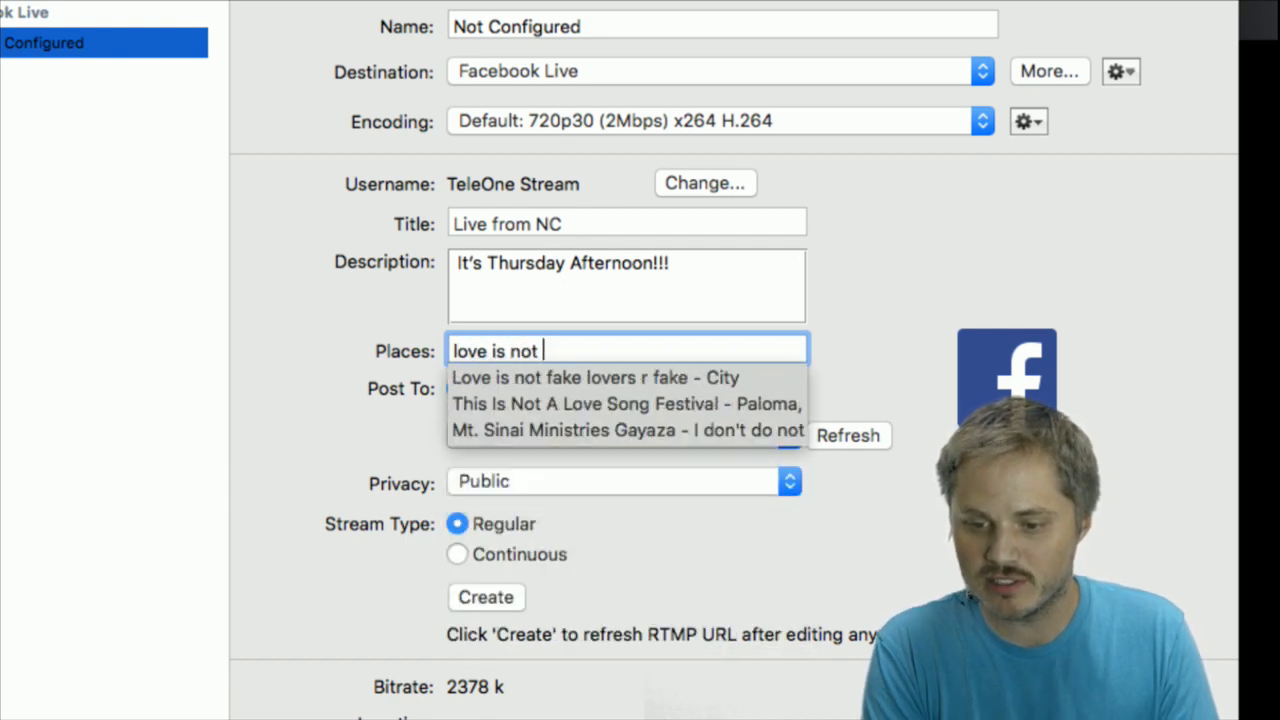
{"action": "key", "text": "Down"}
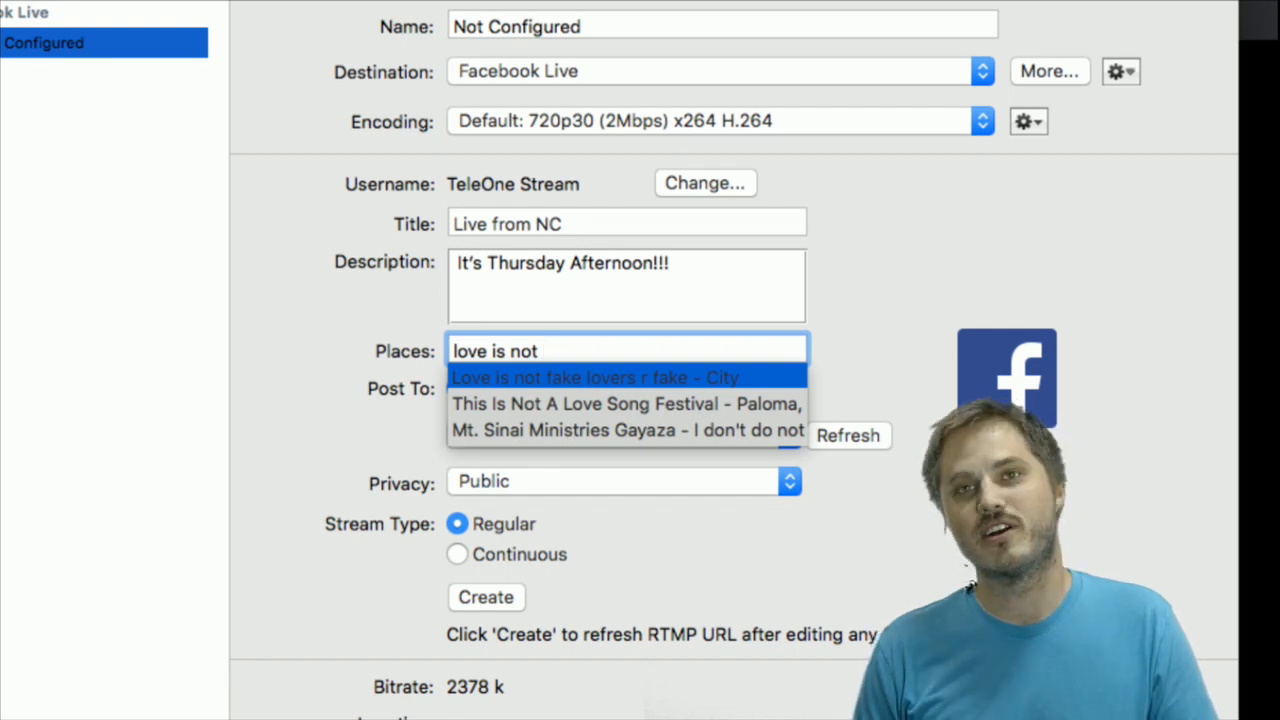
{"action": "key", "text": "Return"}
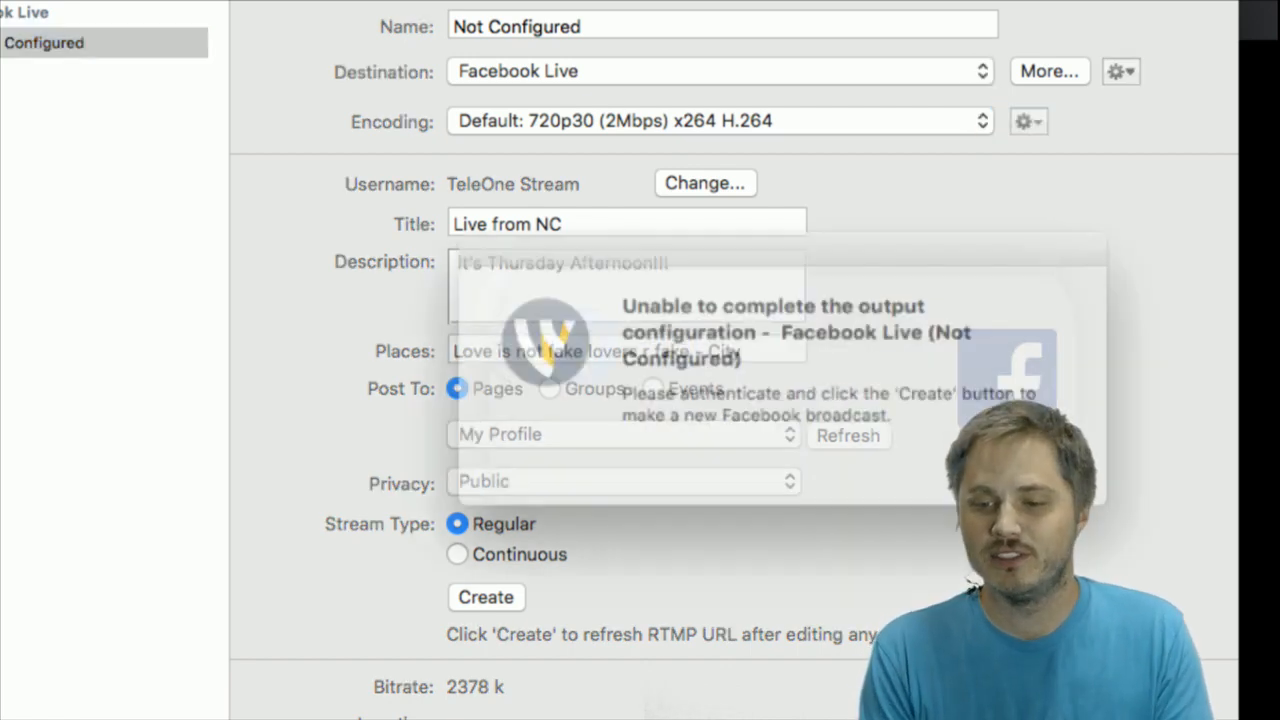
{"action": "key", "text": "Return"}
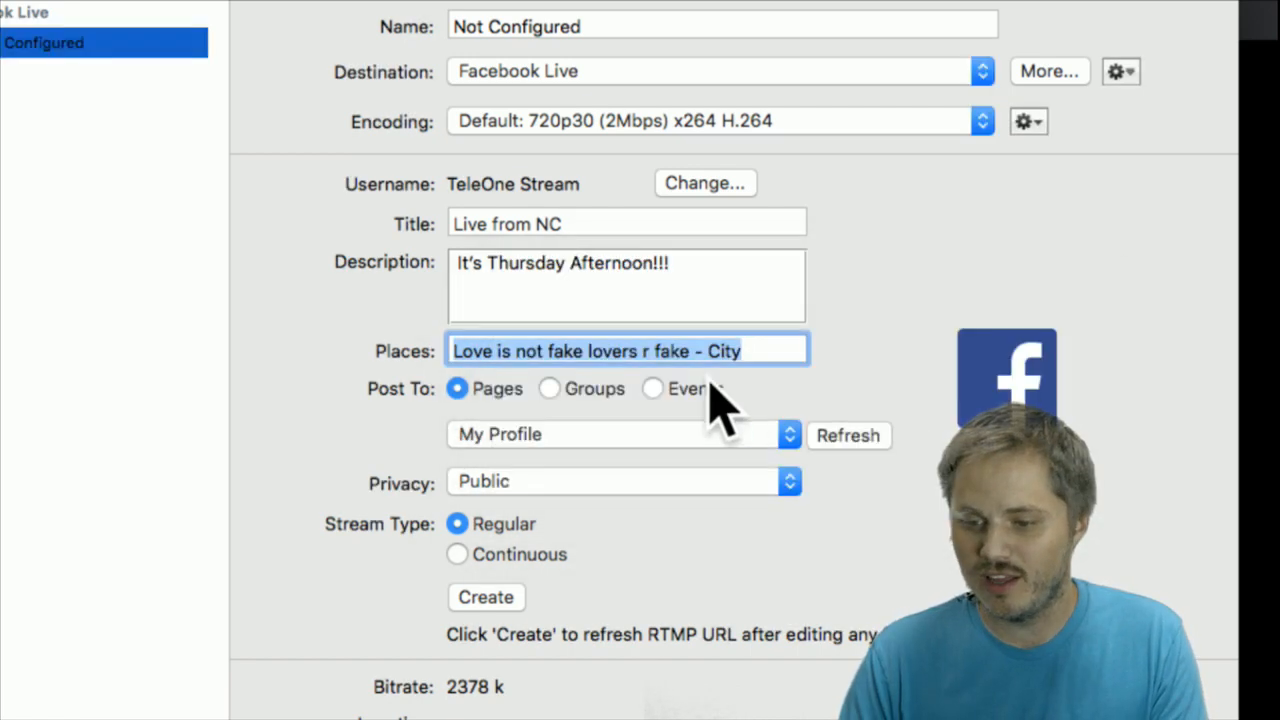
- Search the places for "I didn't", choose the first suggestion and read its text to the end
{"action": "type", "text": "I didn't"}
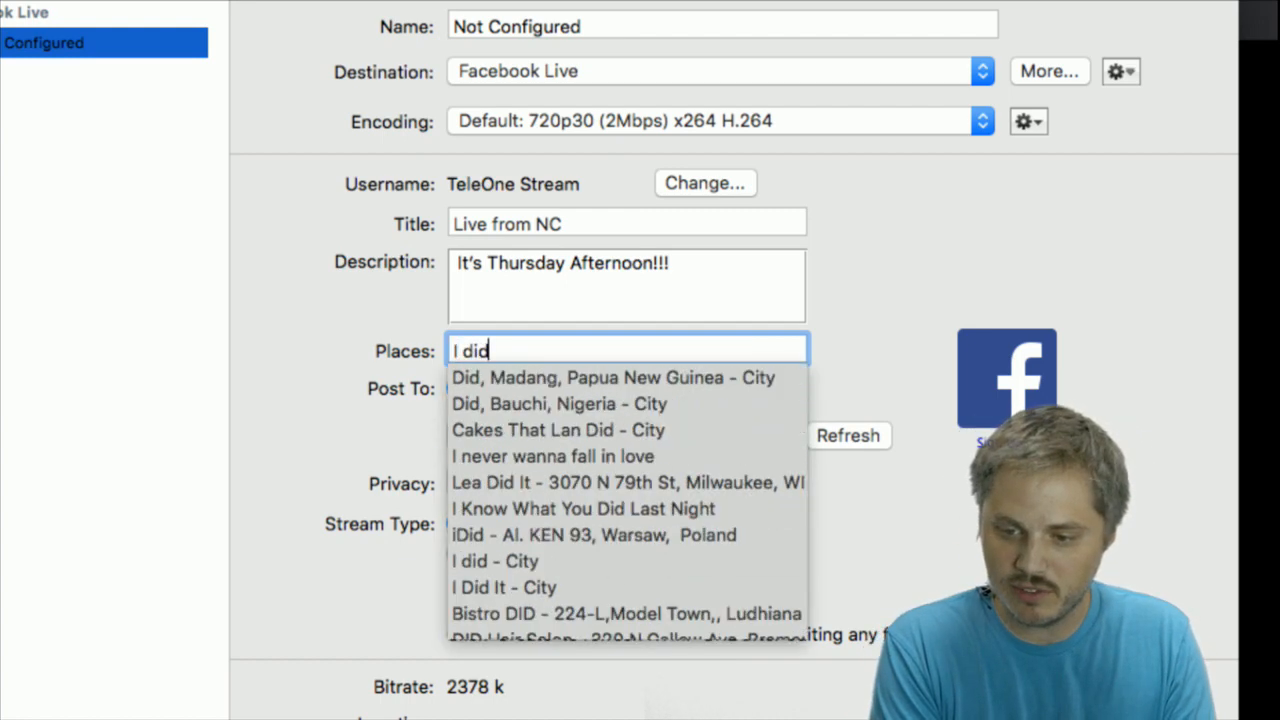
{"action": "key", "text": "Down"}
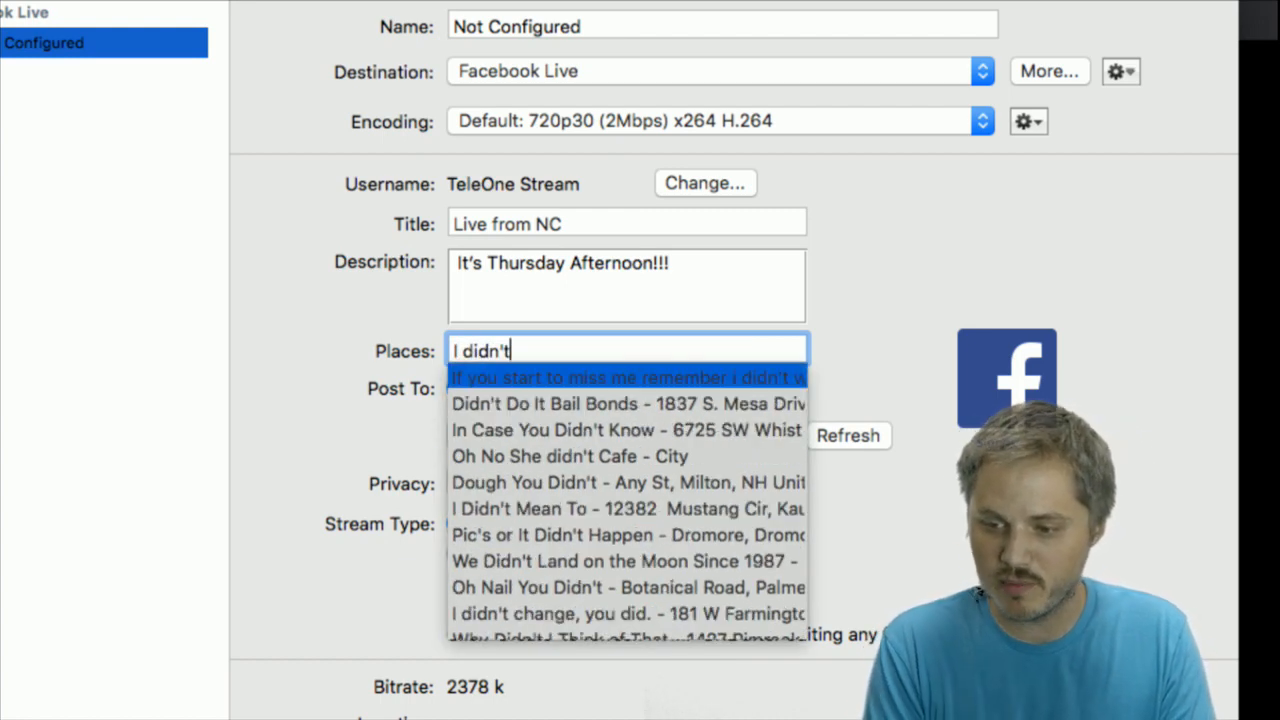
{"action": "left_click", "coordinate": [651, 380]}
{"action": "left_click_drag", "start_coordinate": [651, 354], "coordinate": [884, 349]}
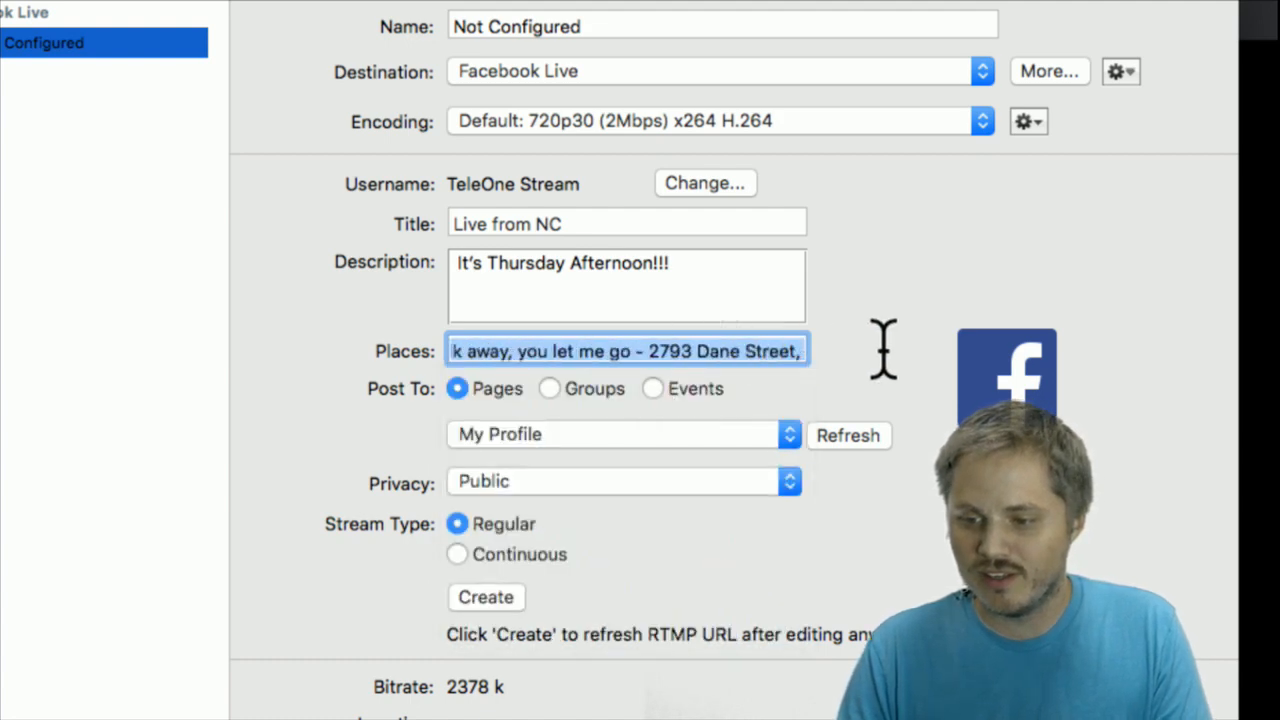
{"action": "left_click", "coordinate": [694, 349]}
{"action": "left_click_drag", "start_coordinate": [668, 351], "coordinate": [831, 346]}
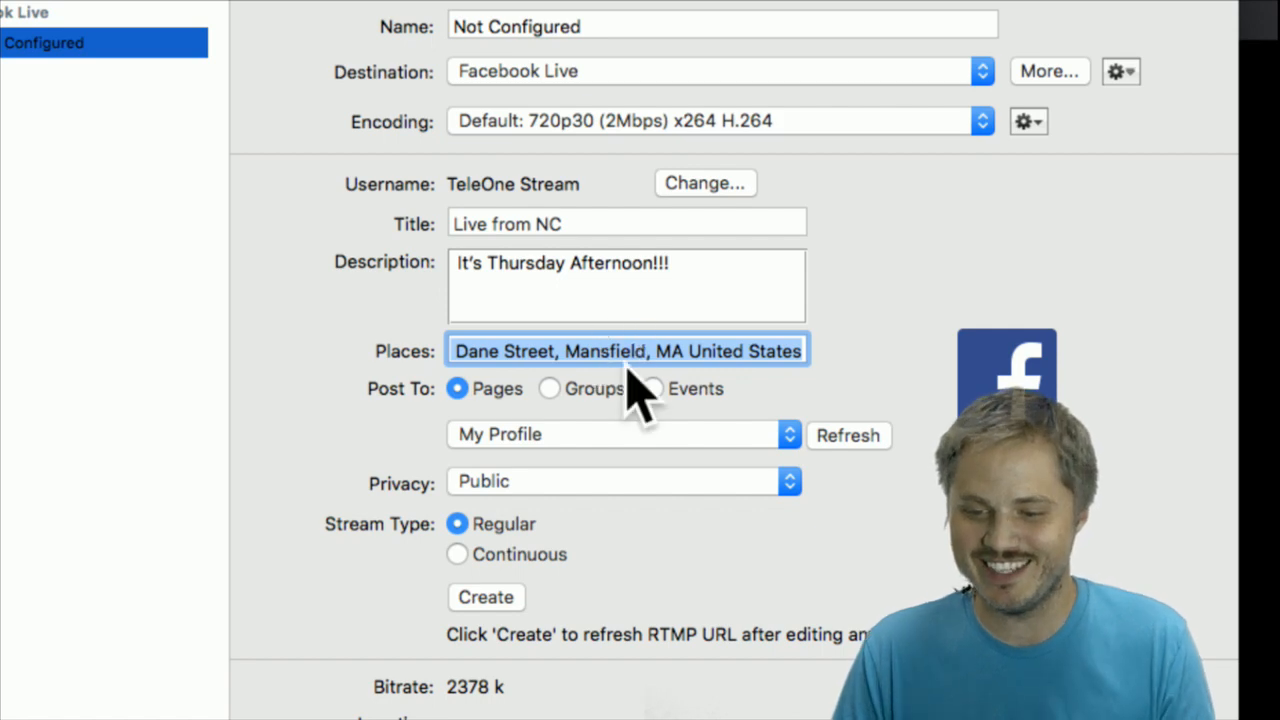
- Replace the place with "Nevada City, California - City" by searching for "Nevada City", and dismiss the configuration alert
{"action": "left_click", "coordinate": [659, 352]}
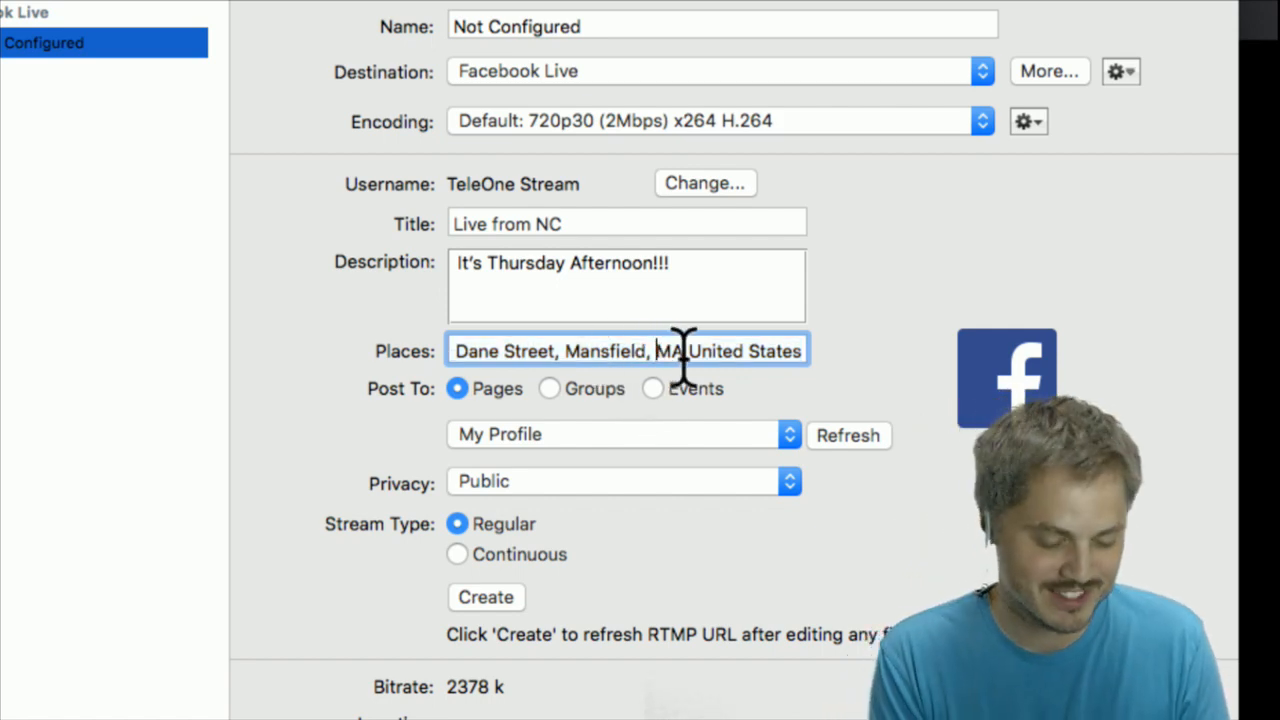
{"action": "triple_click", "coordinate": [683, 350]}
{"action": "key", "text": "BackSpace"}
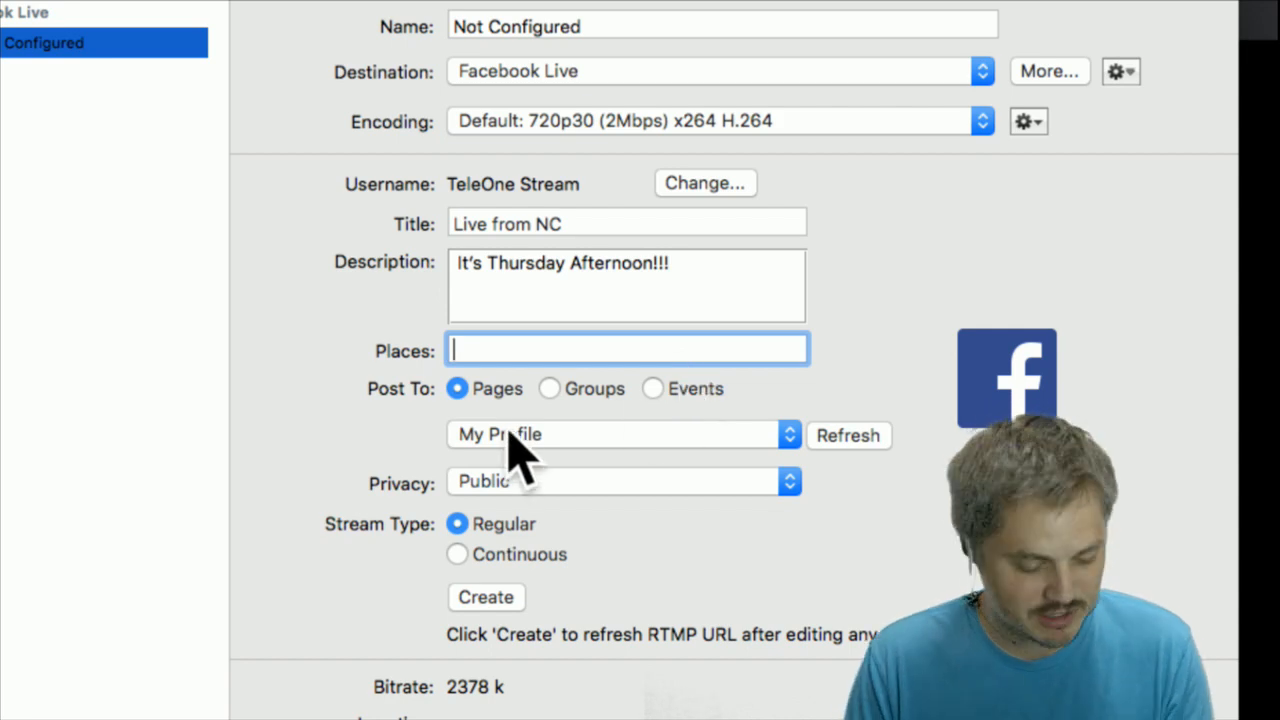
{"action": "type", "text": "Nevad"}
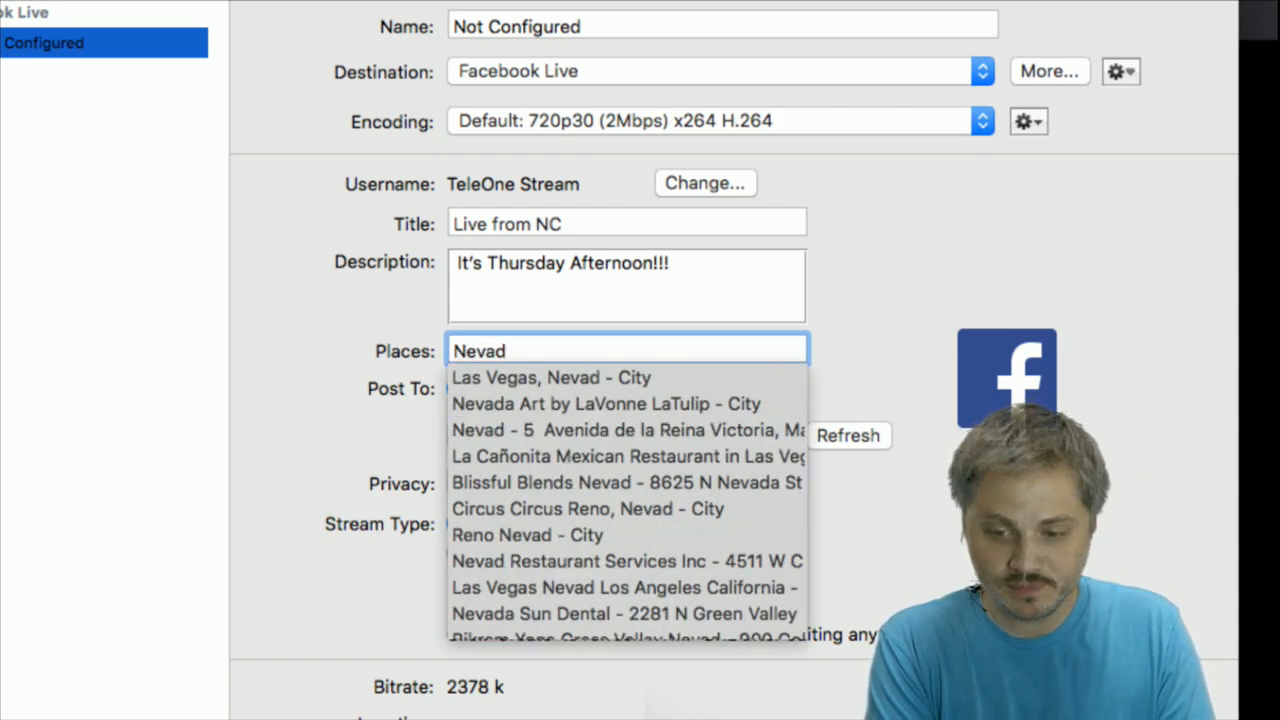
{"action": "type", "text": "a City"}
{"action": "key", "text": "Down"}
{"action": "key", "text": "Return"}
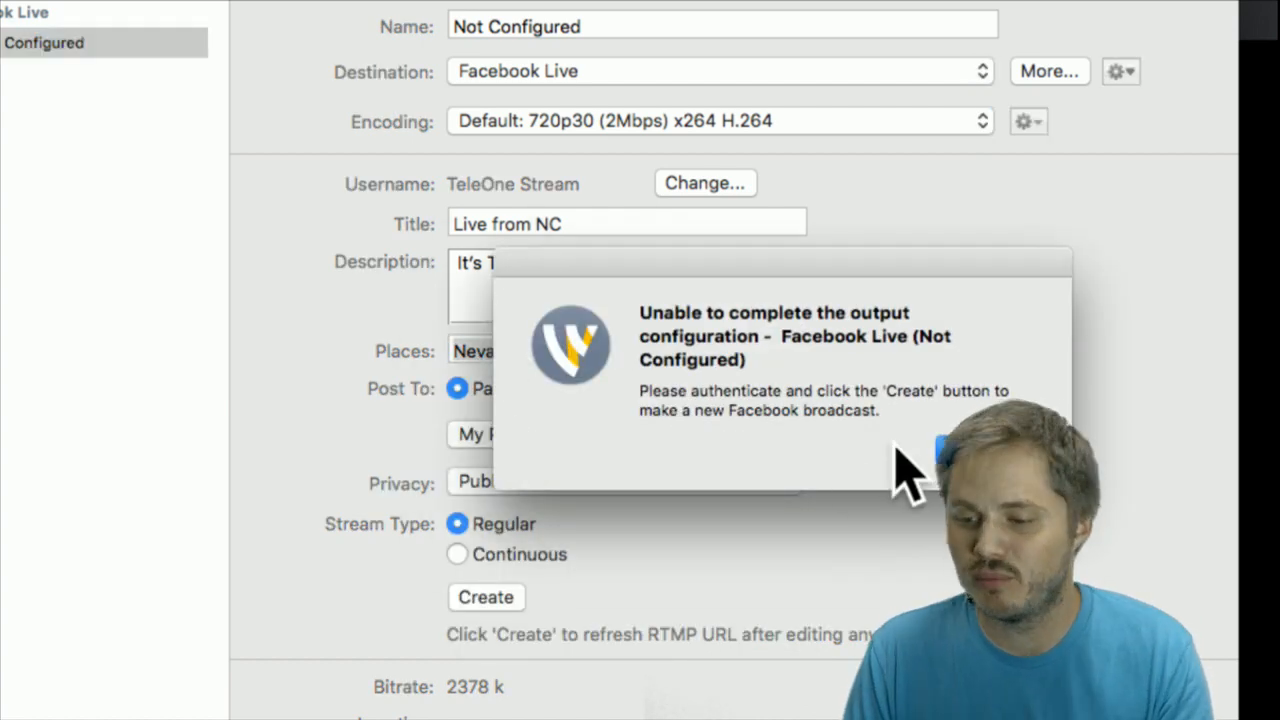
{"action": "left_click", "coordinate": [894, 452]}
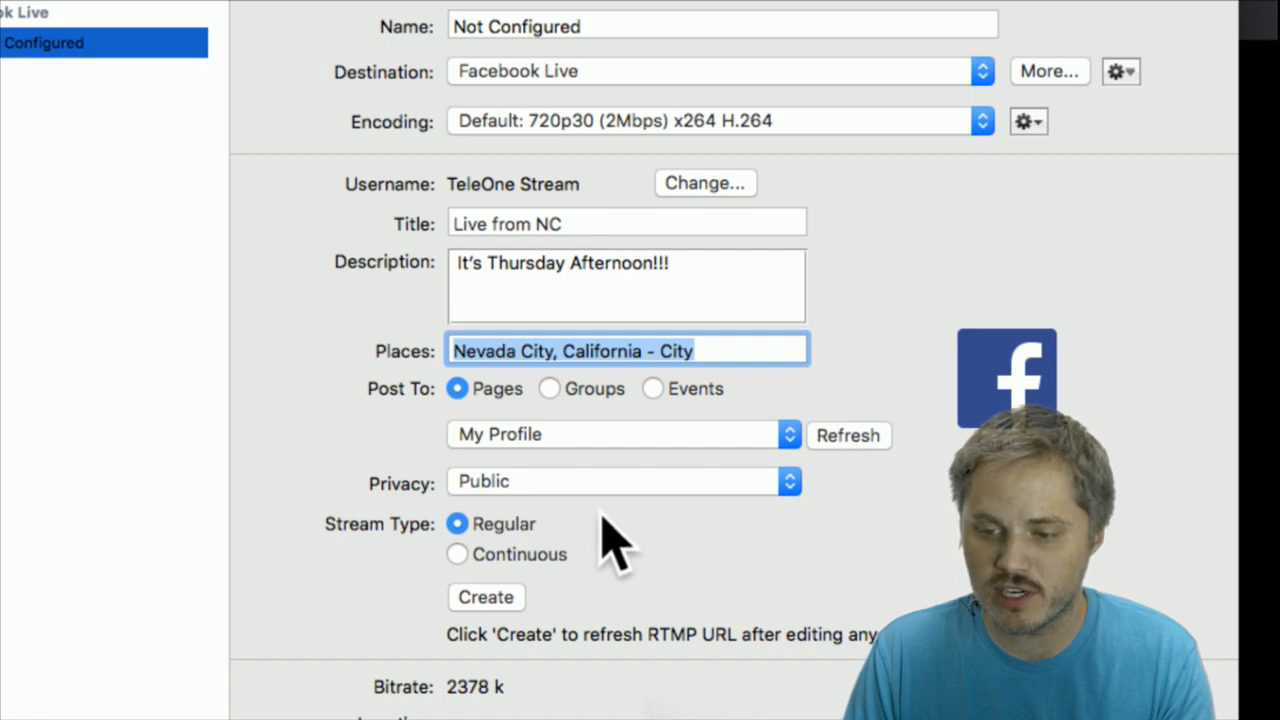
- Create the Facebook Live broadcast with the current details and accept the output settings
{"action": "left_click", "coordinate": [493, 600]}
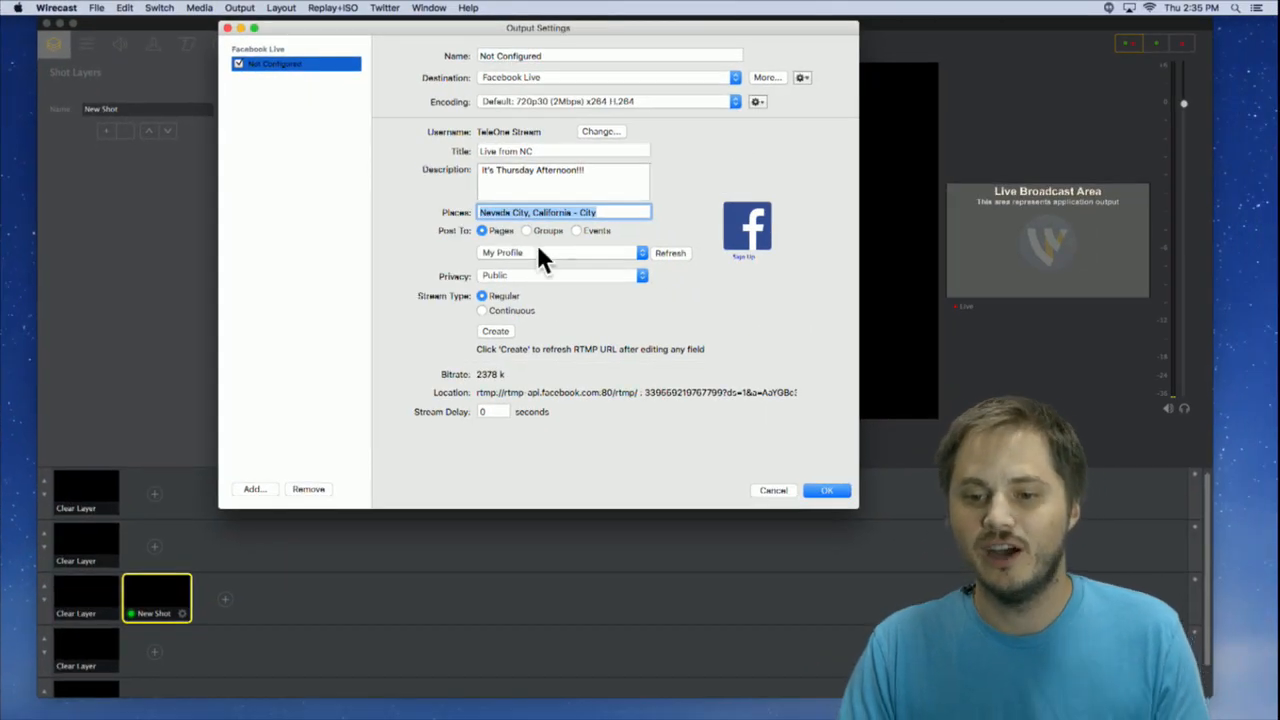
{"action": "left_click", "coordinate": [826, 490]}
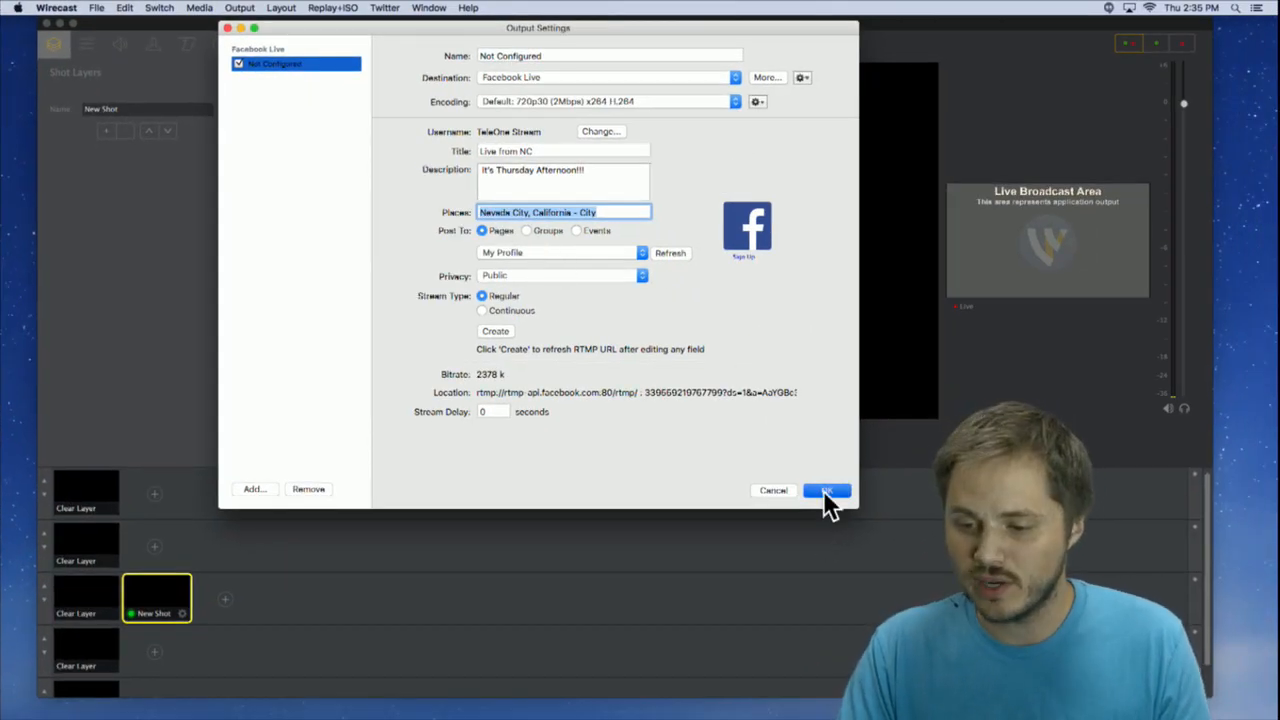
- Switch to the Facebook Live Map in Chrome and toggle the sound of the featured live video
{"action": "mouse_move", "coordinate": [651, 705]}
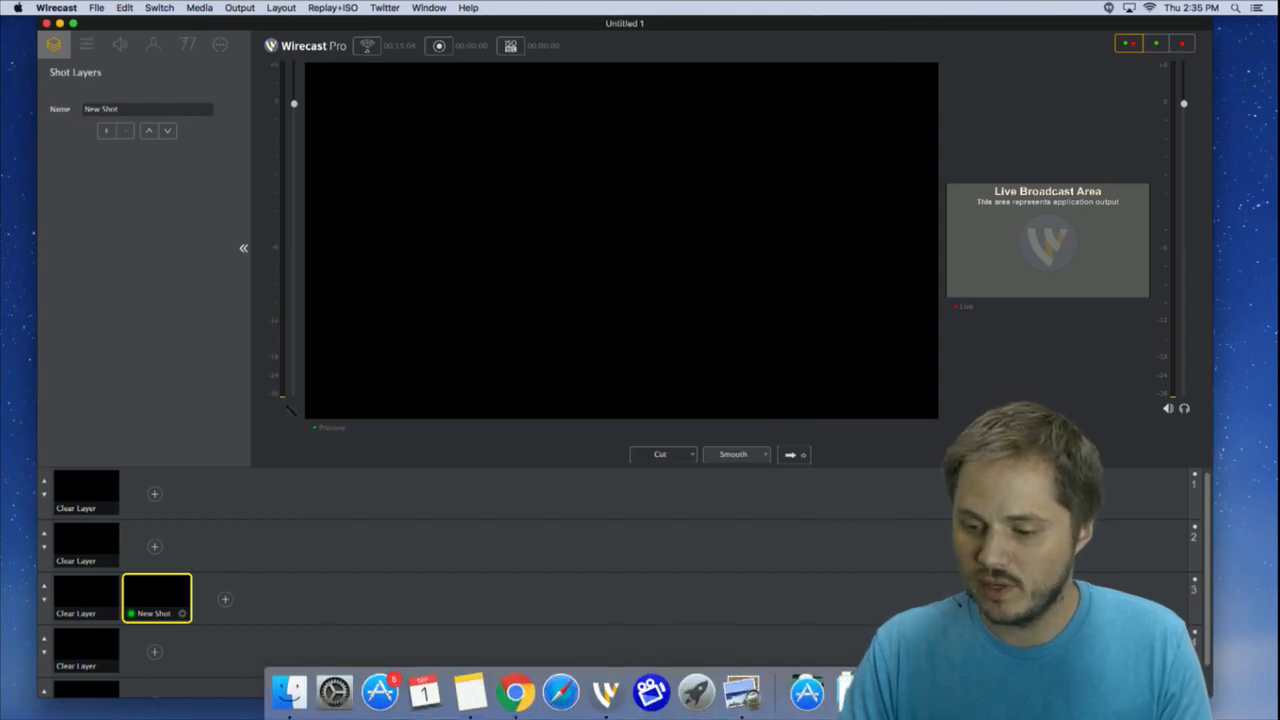
{"action": "left_click", "coordinate": [880, 692]}
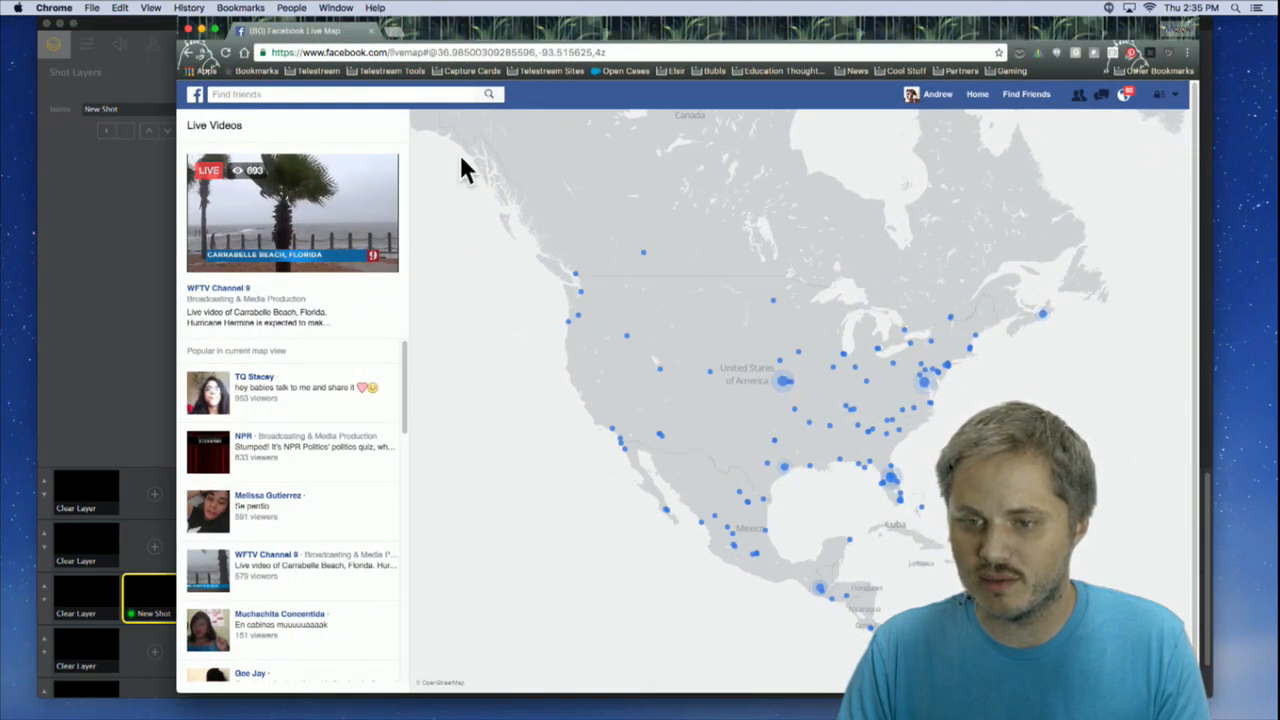
{"action": "left_click_drag", "start_coordinate": [536, 26], "coordinate": [523, 24]}
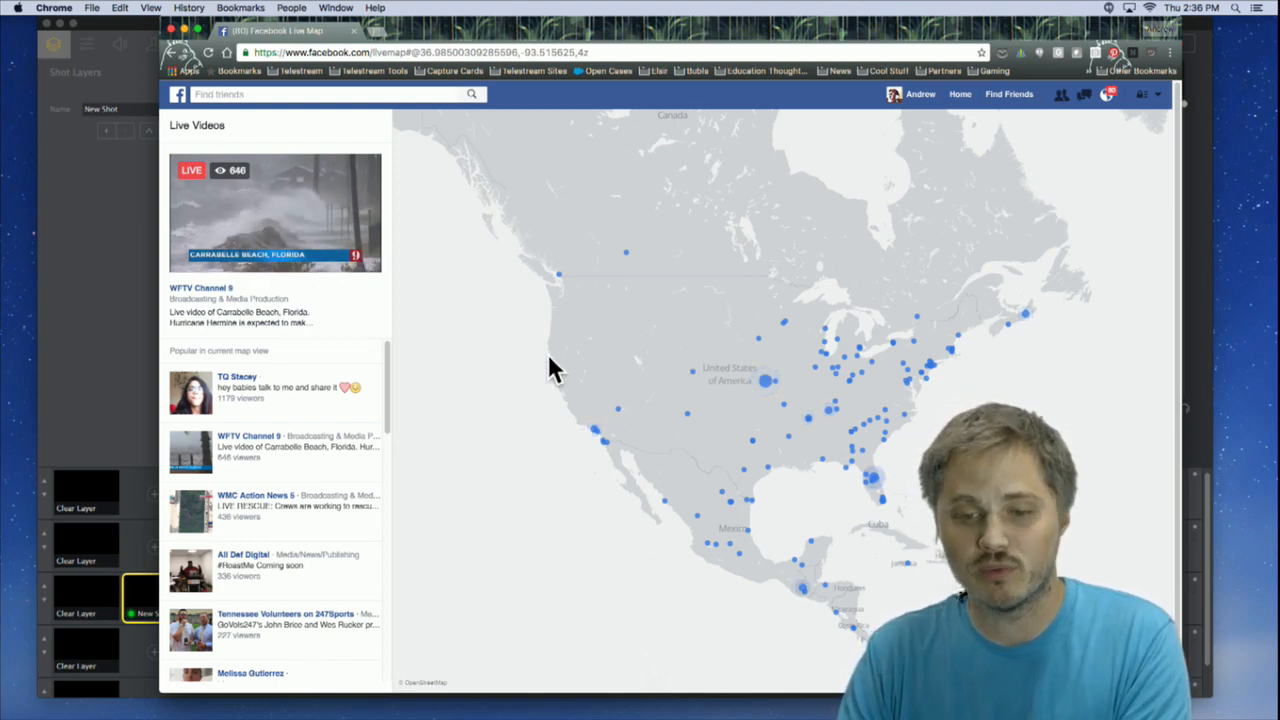
{"action": "mouse_move", "coordinate": [349, 254]}
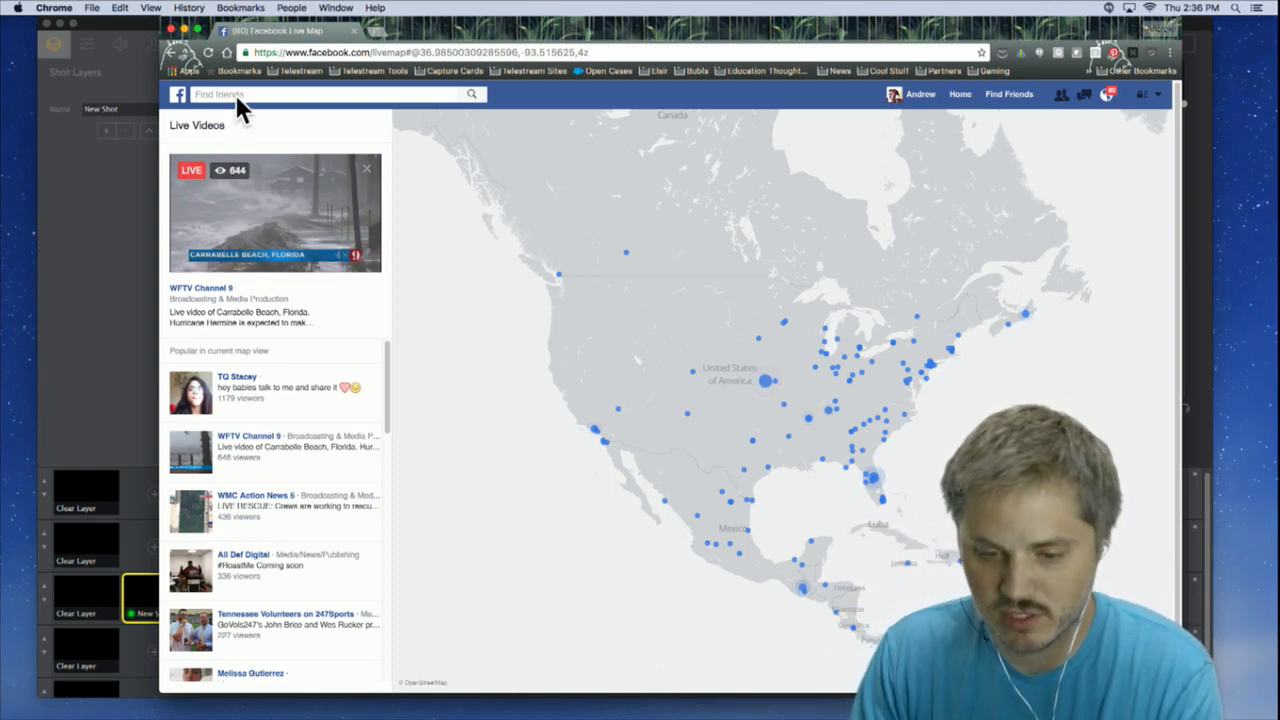
{"action": "left_click", "coordinate": [341, 255]}
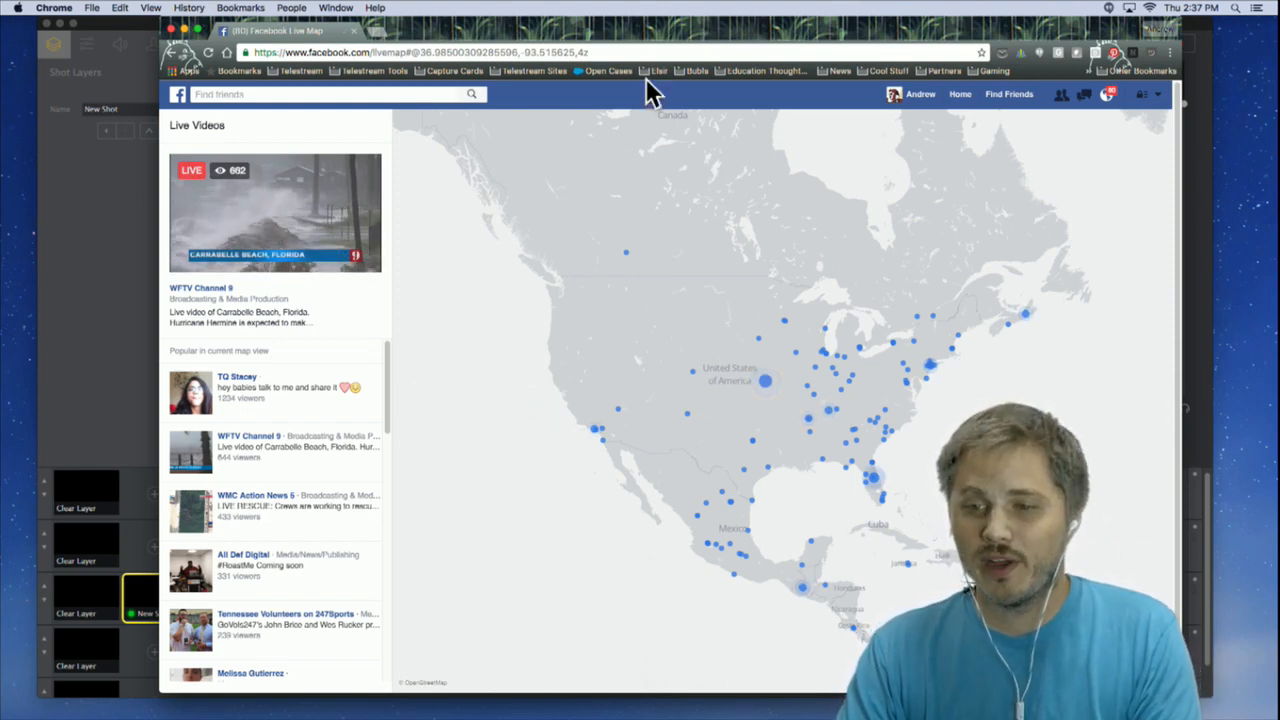
{"action": "left_click_drag", "start_coordinate": [639, 30], "coordinate": [500, 28]}
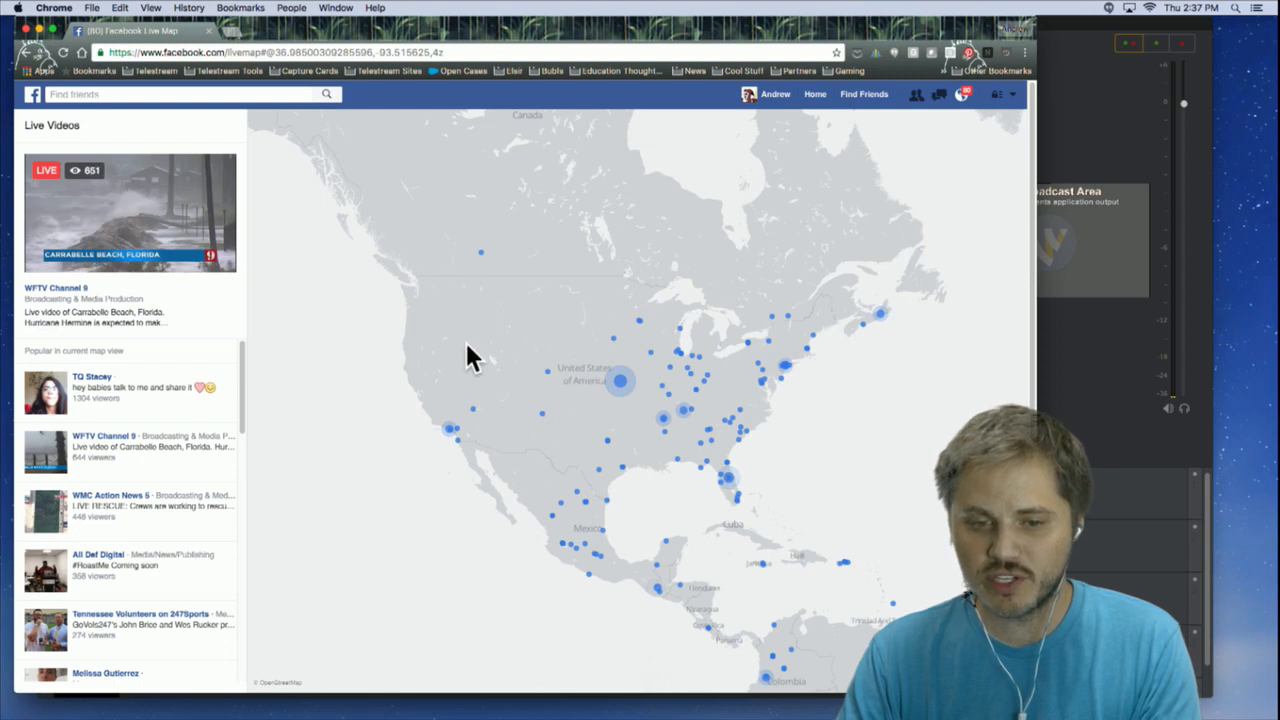
- Examine the live broadcast markers across North America and preview streams in the southeastern and western United States
{"action": "mouse_move", "coordinate": [548, 380]}
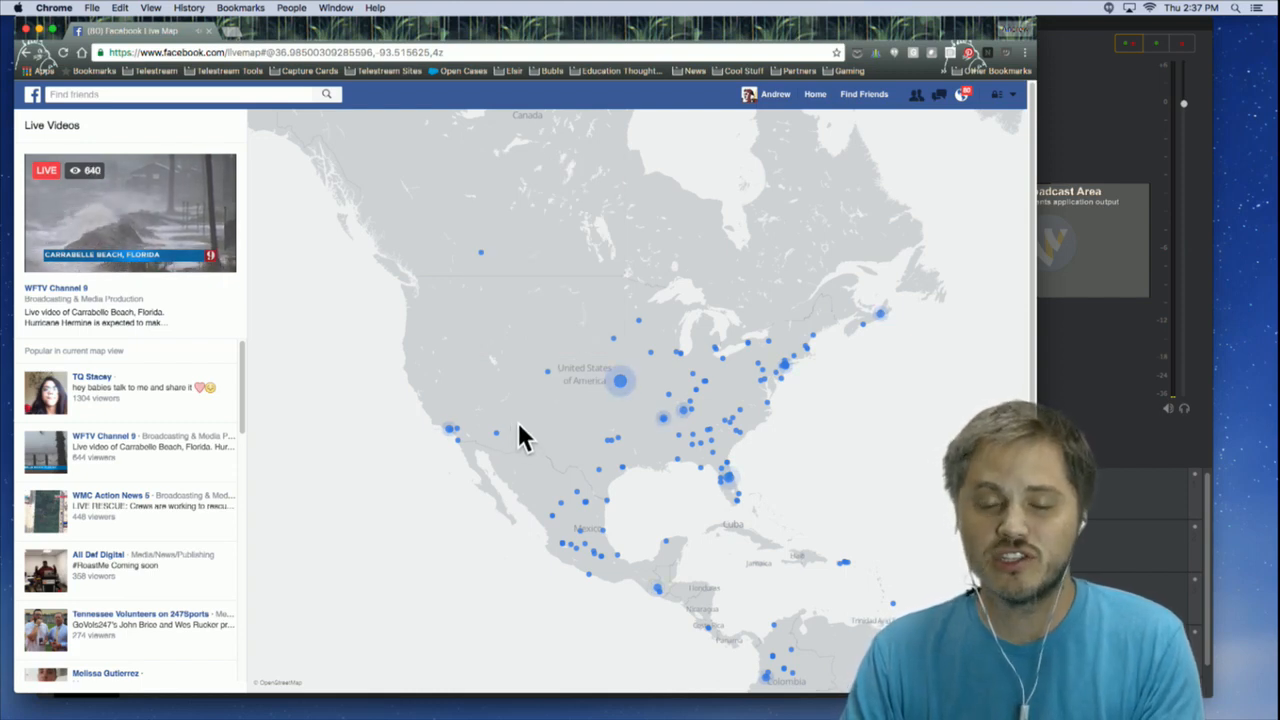
{"action": "mouse_move", "coordinate": [496, 434]}
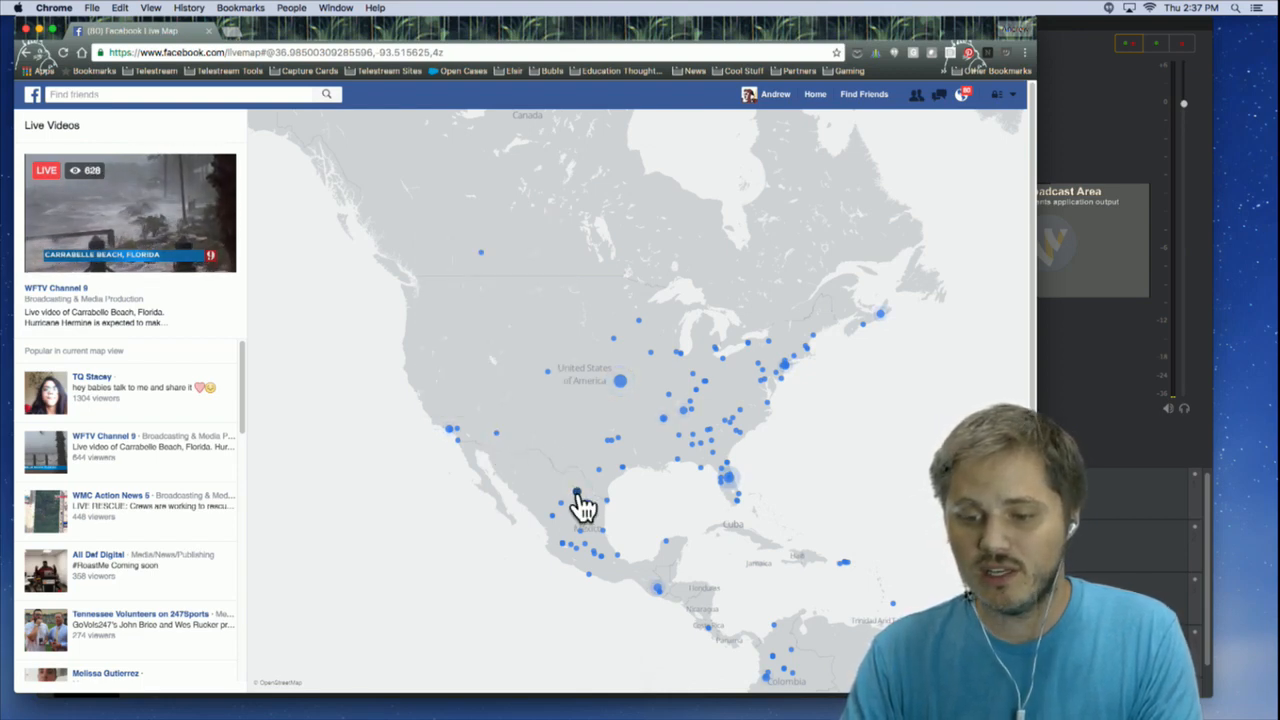
{"action": "mouse_move", "coordinate": [581, 507]}
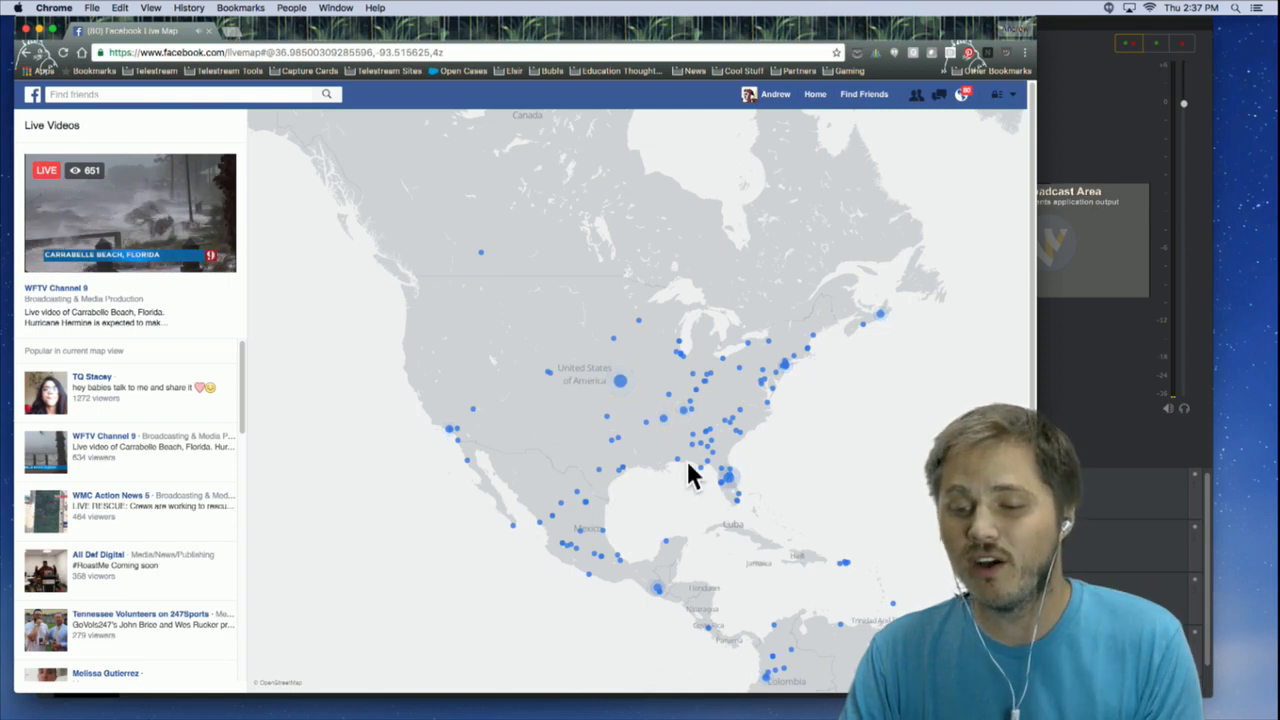
{"action": "mouse_move", "coordinate": [678, 463]}
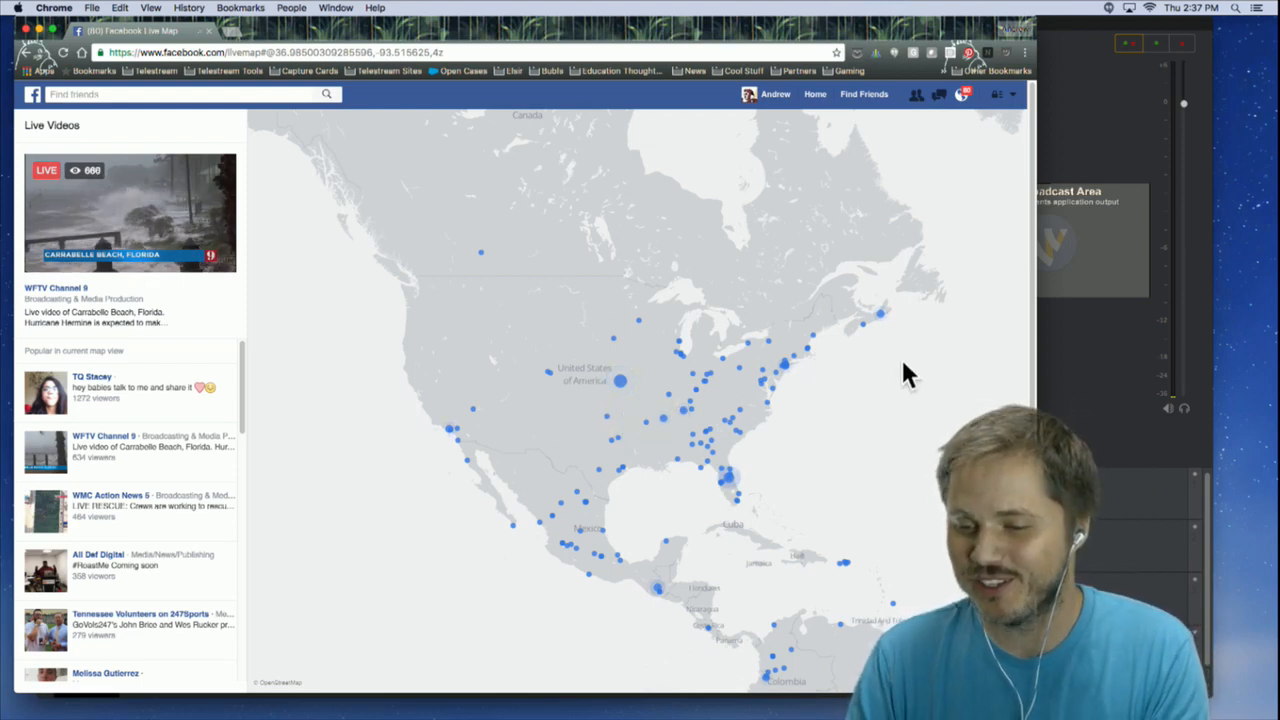
{"action": "mouse_move", "coordinate": [880, 318]}
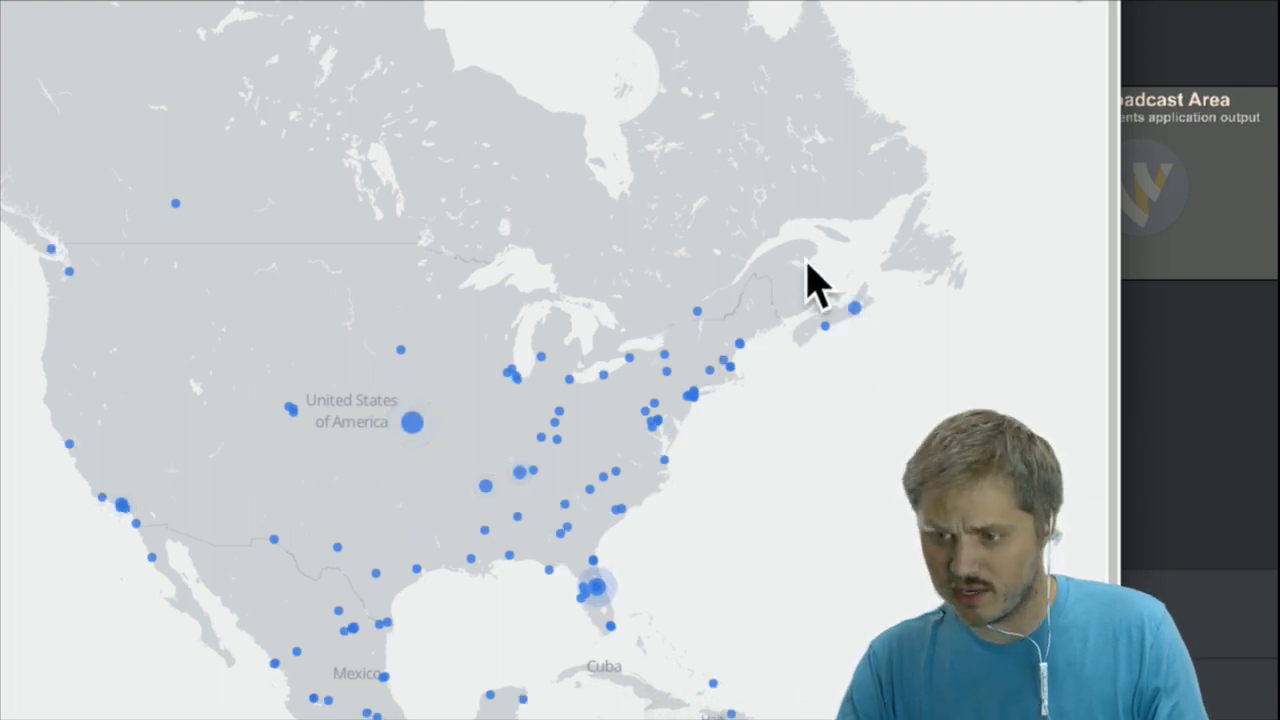
{"action": "mouse_move", "coordinate": [857, 306]}
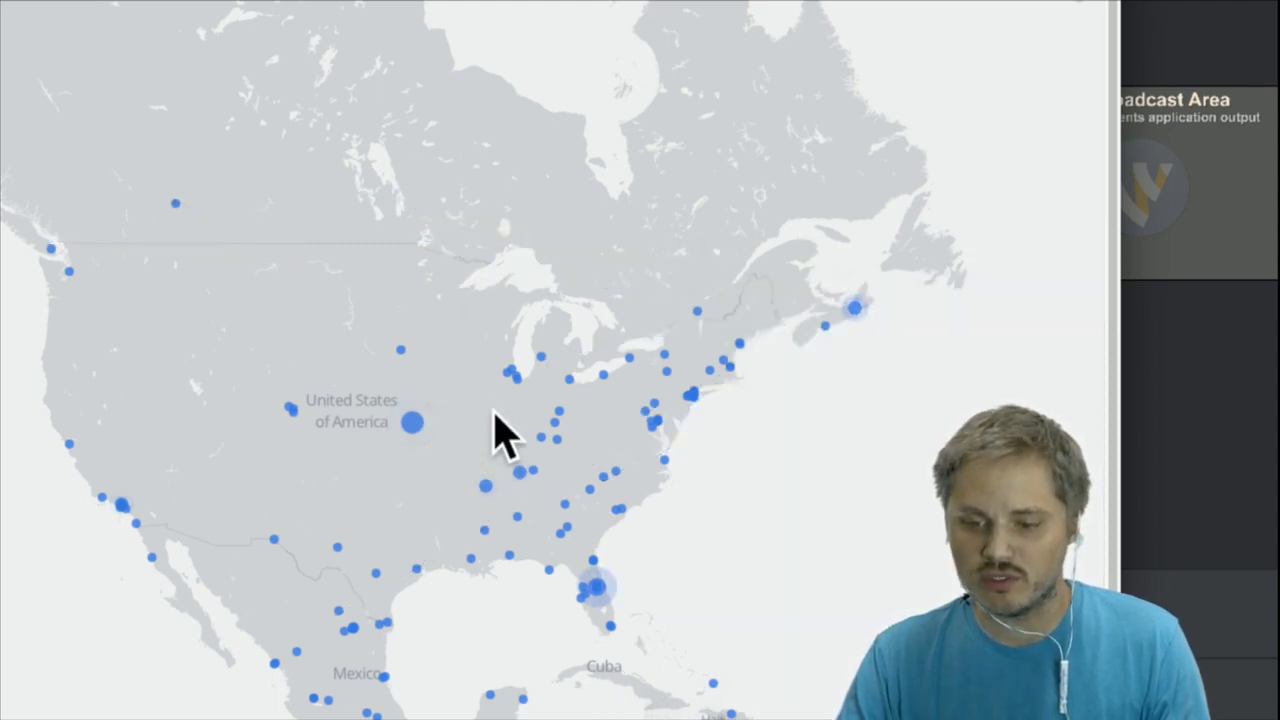
{"action": "mouse_move", "coordinate": [520, 476]}
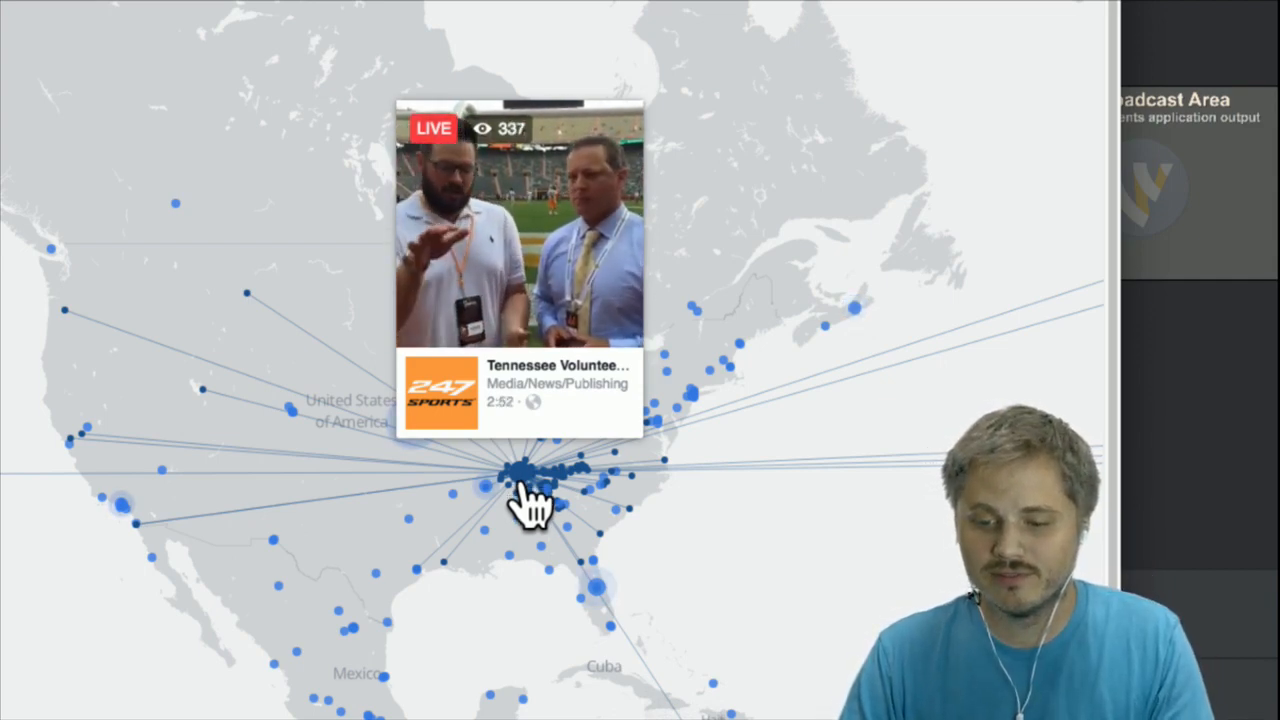
{"action": "mouse_move", "coordinate": [521, 524]}
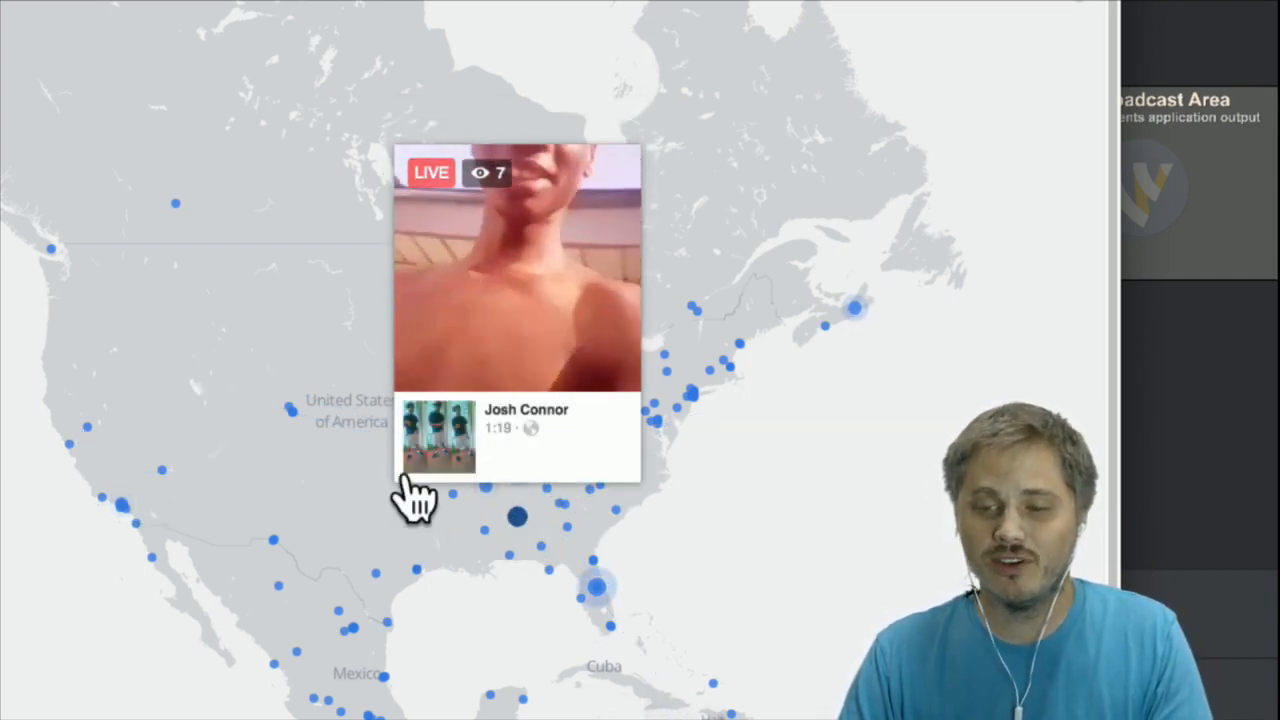
{"action": "mouse_move", "coordinate": [294, 416]}
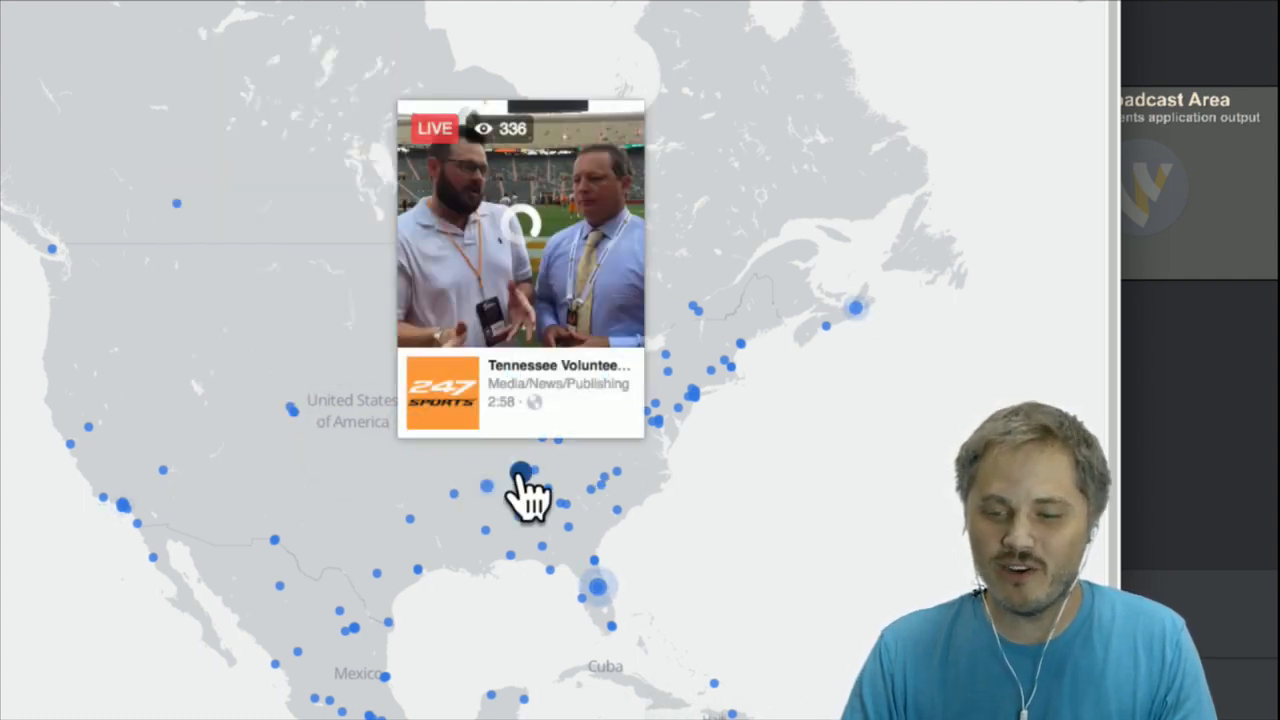
{"action": "mouse_move", "coordinate": [487, 492]}
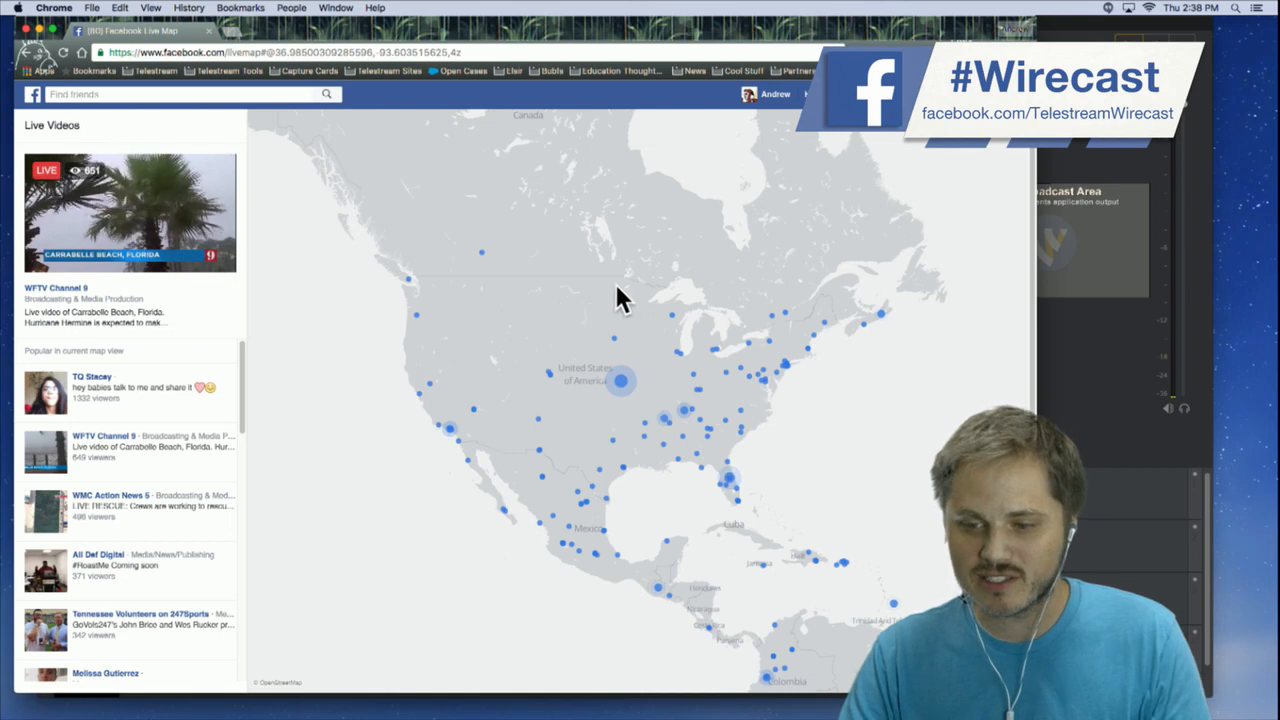
- Zoom the live map out and pan across the Atlantic to examine the broadcasts in Europe, Africa and Asia
{"action": "scroll", "coordinate": [617, 295], "scroll_direction": "down", "scroll_amount": 2}
{"action": "left_click_drag", "start_coordinate": [766, 303], "coordinate": [482, 290]}
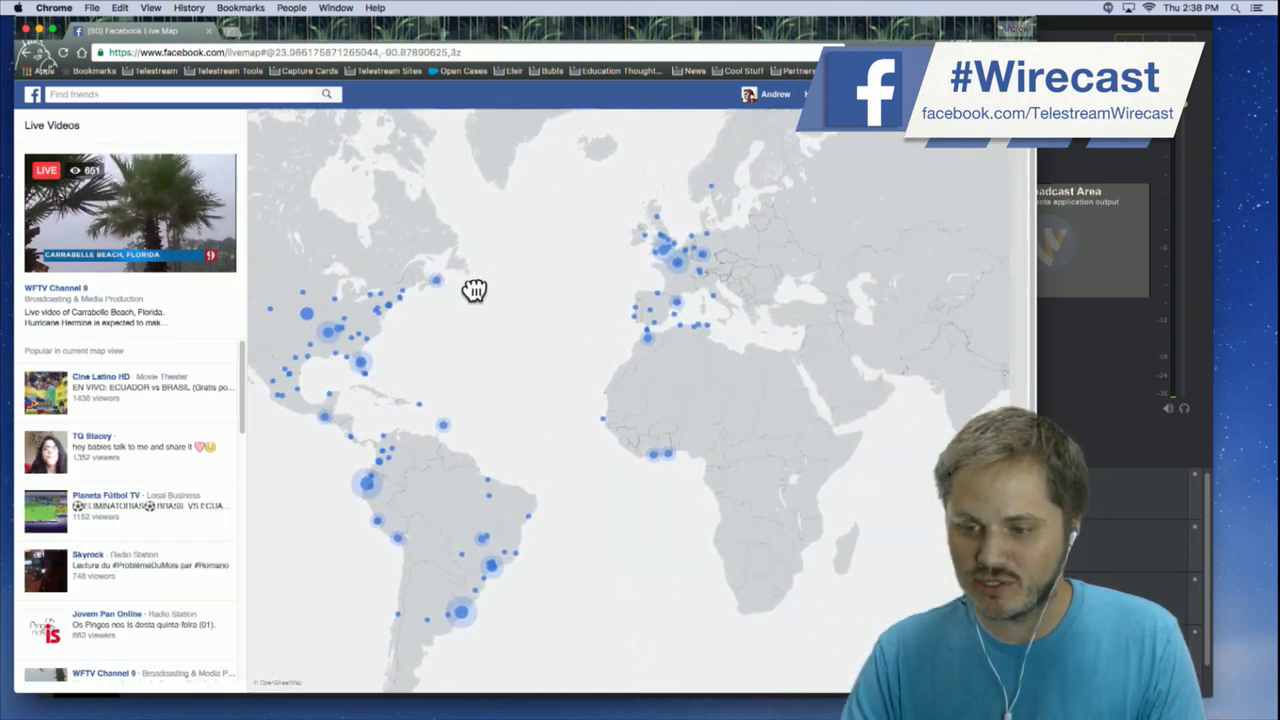
{"action": "left_click_drag", "start_coordinate": [714, 394], "coordinate": [760, 289]}
{"action": "left_click_drag", "start_coordinate": [858, 345], "coordinate": [710, 395]}
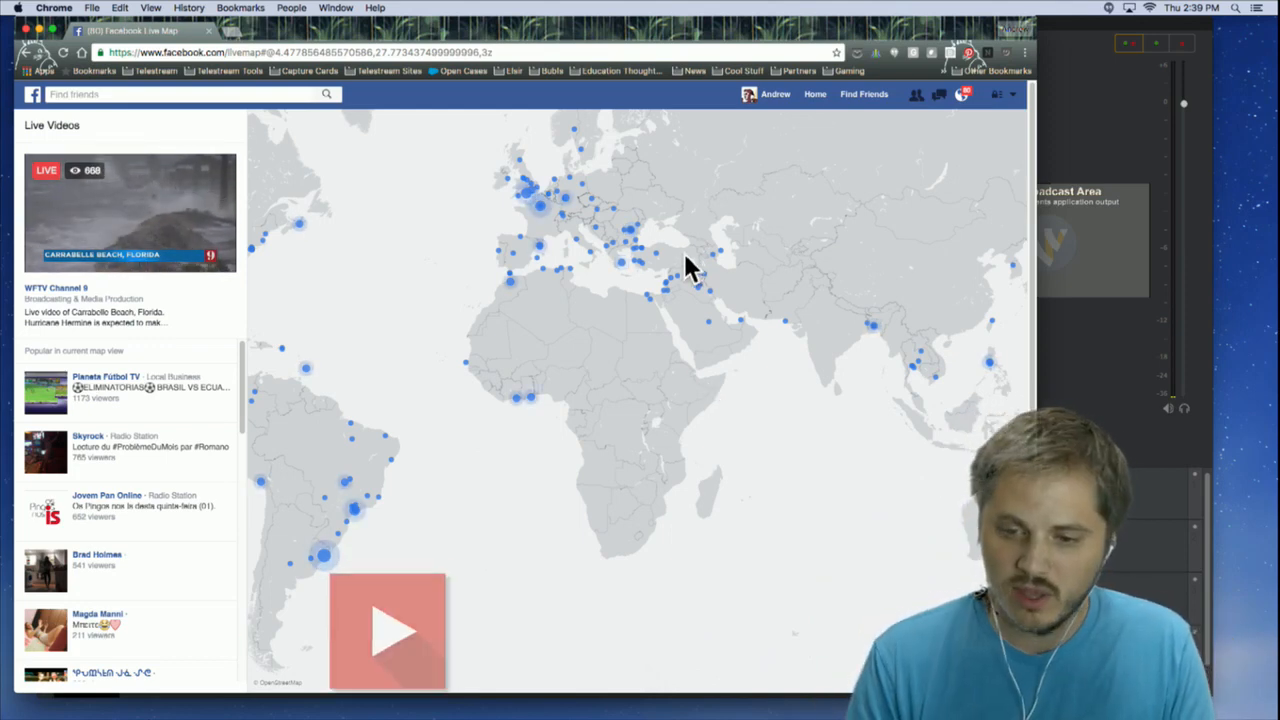
- Switch to Wirecast and open the output settings
{"action": "key", "text": "super+Tab"}
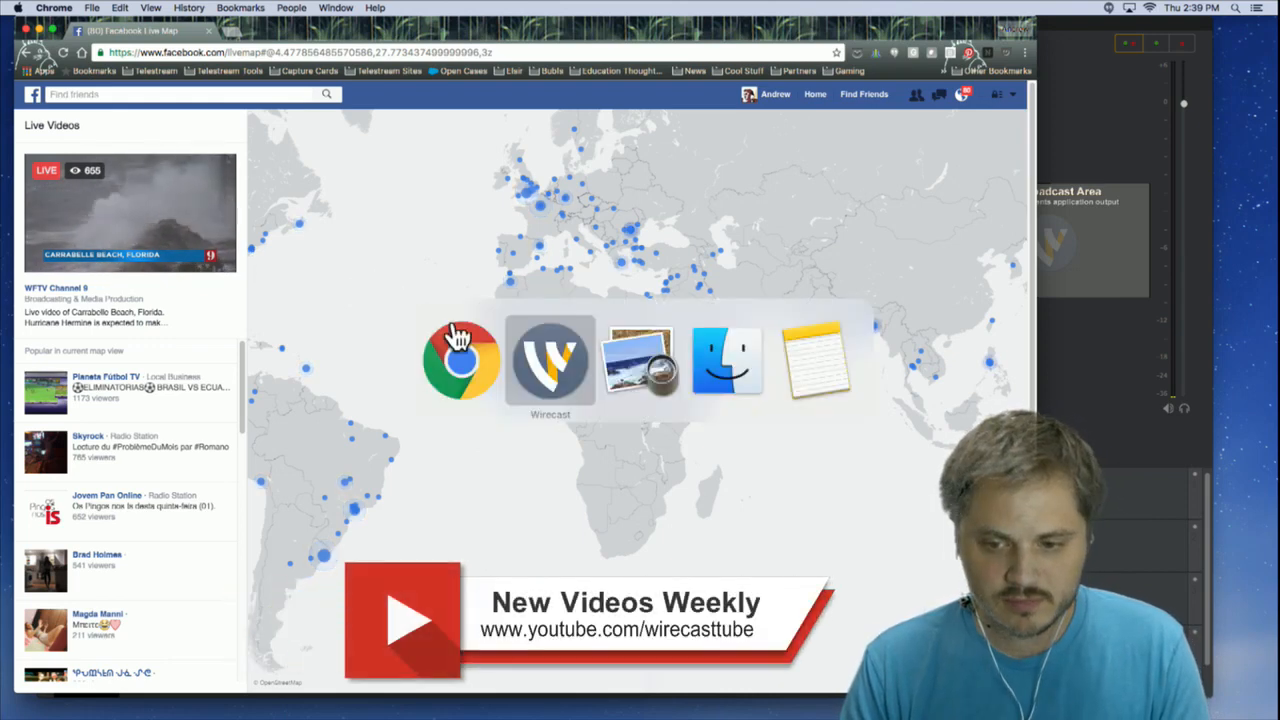
{"action": "left_click", "coordinate": [550, 362]}
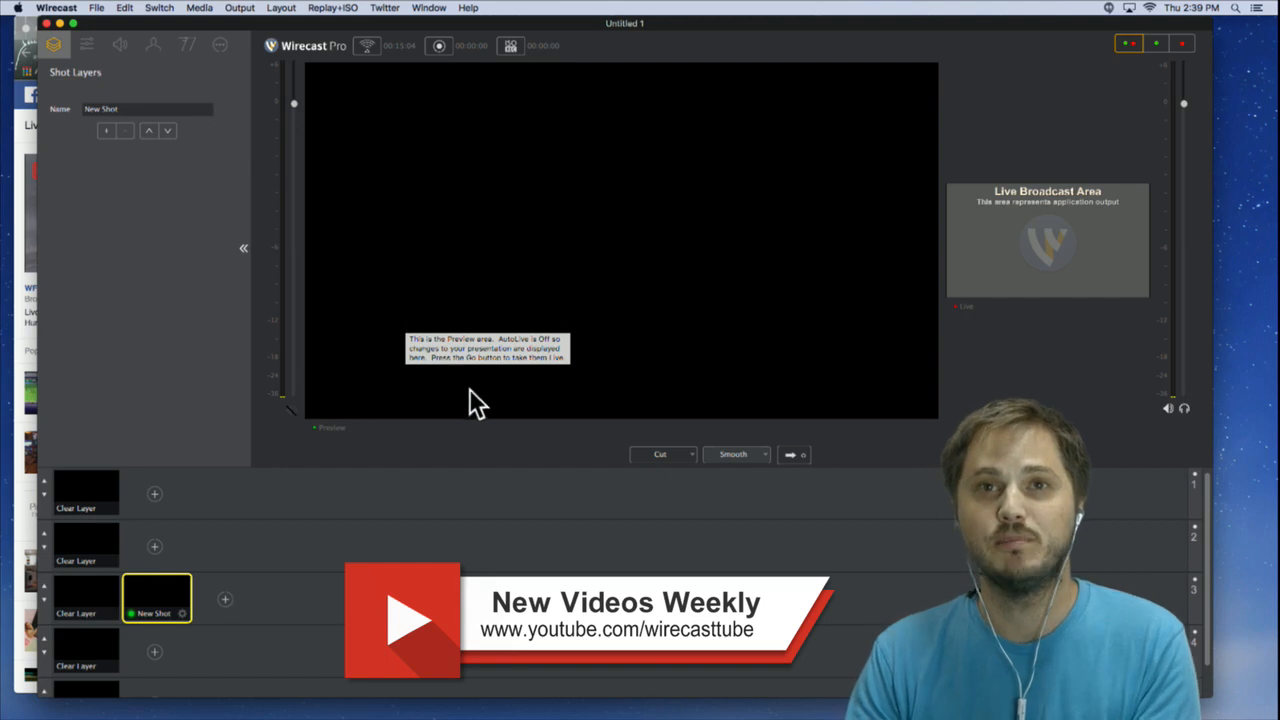
{"action": "left_click_drag", "start_coordinate": [678, 24], "coordinate": [704, 18]}
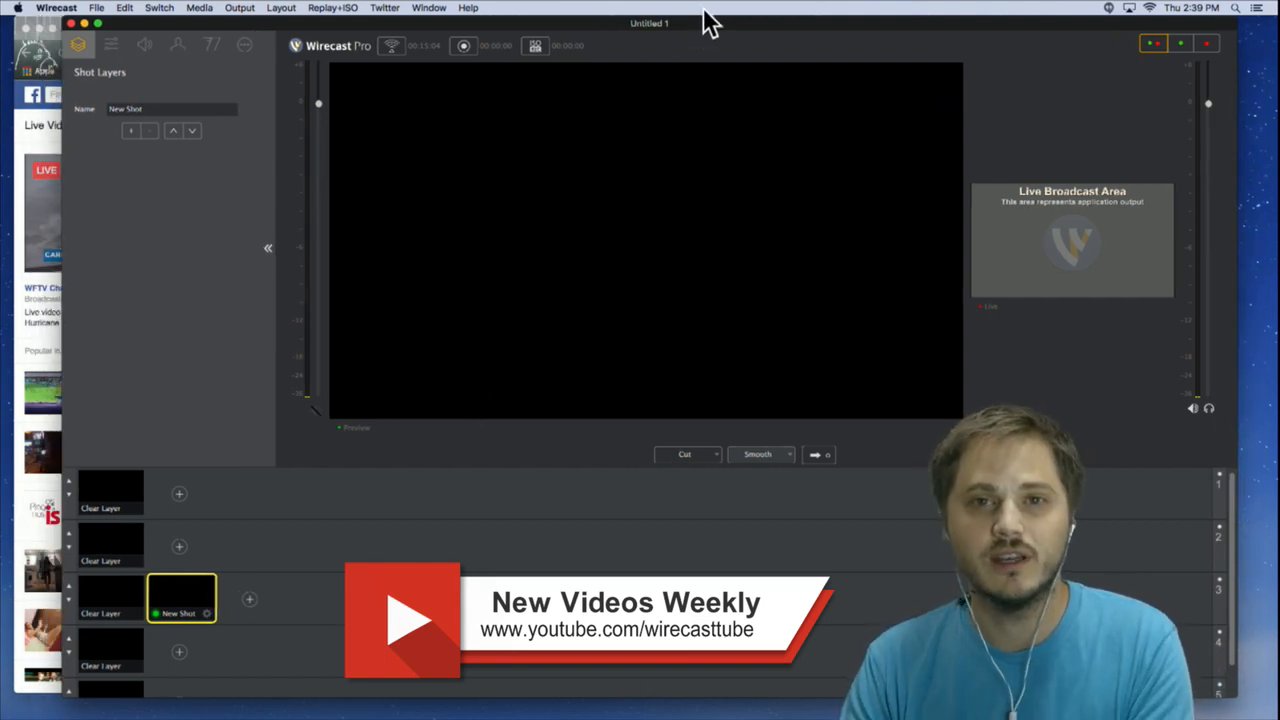
{"action": "left_click", "coordinate": [246, 8]}
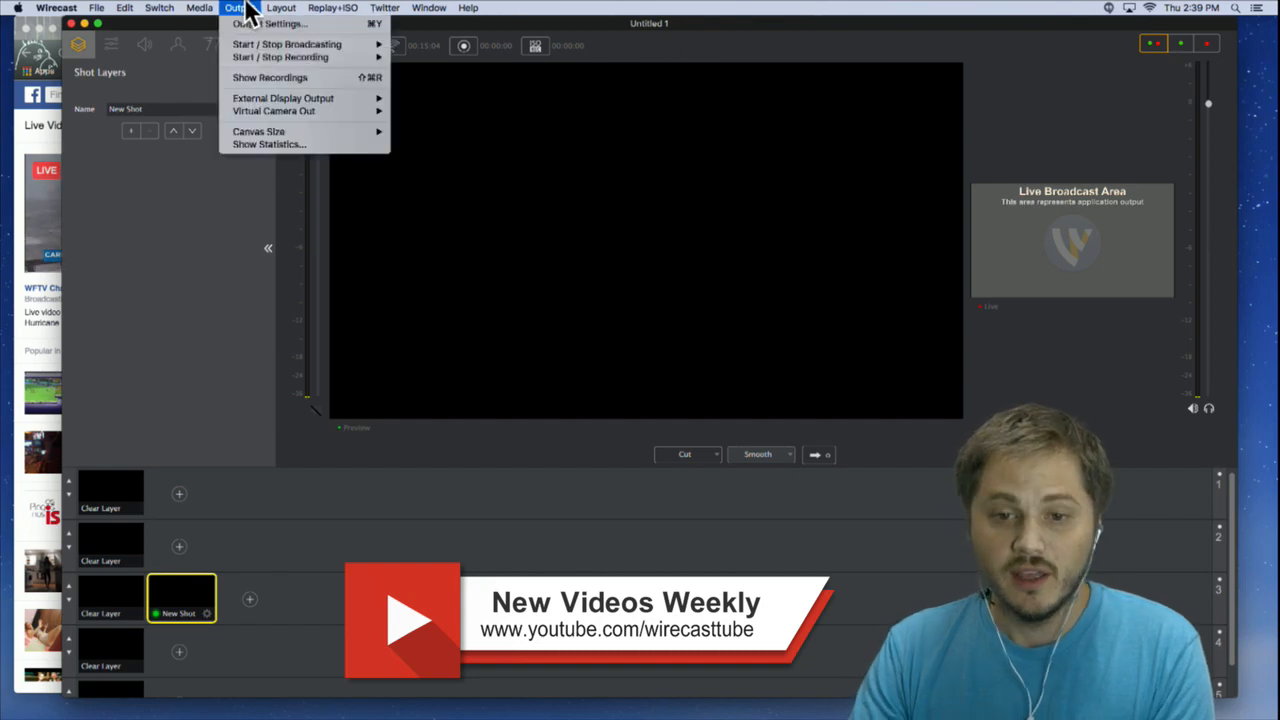
{"action": "left_click", "coordinate": [262, 24]}
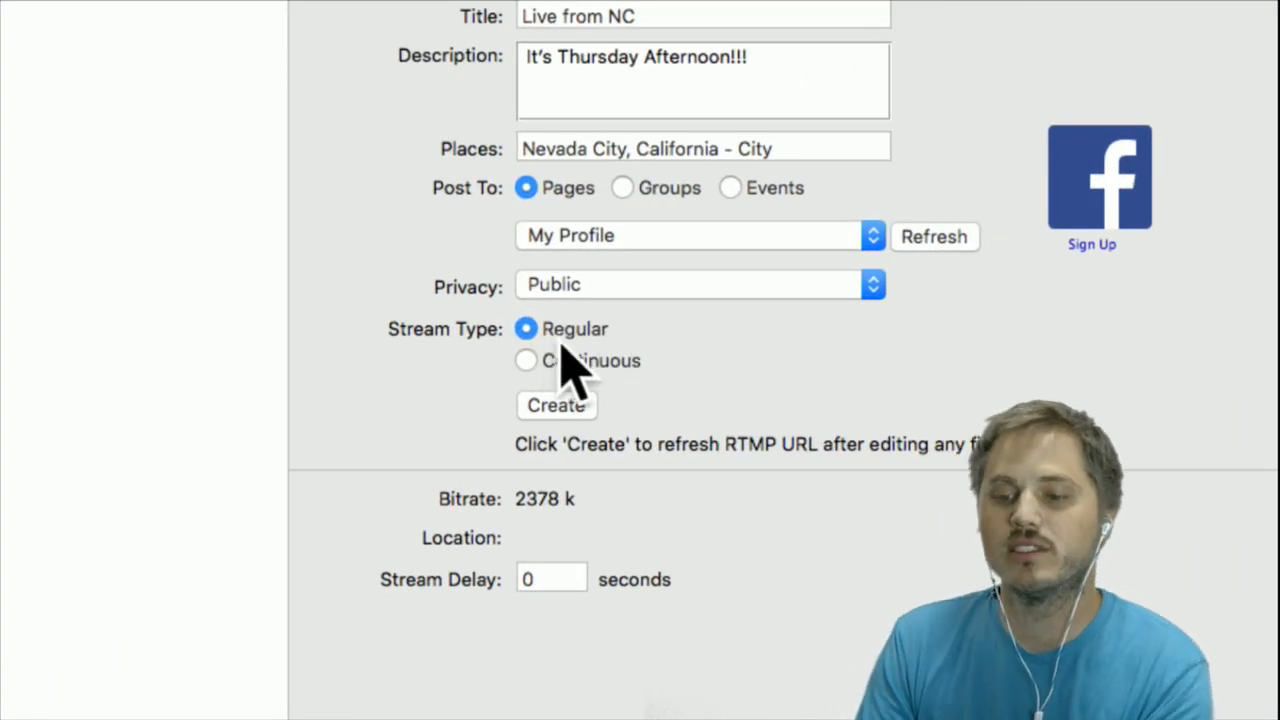
- Review the page and privacy choices of the Facebook Live output, keeping My Profile and Public
{"action": "left_click", "coordinate": [657, 237]}
{"action": "left_click", "coordinate": [658, 240]}
{"action": "left_click", "coordinate": [648, 287]}
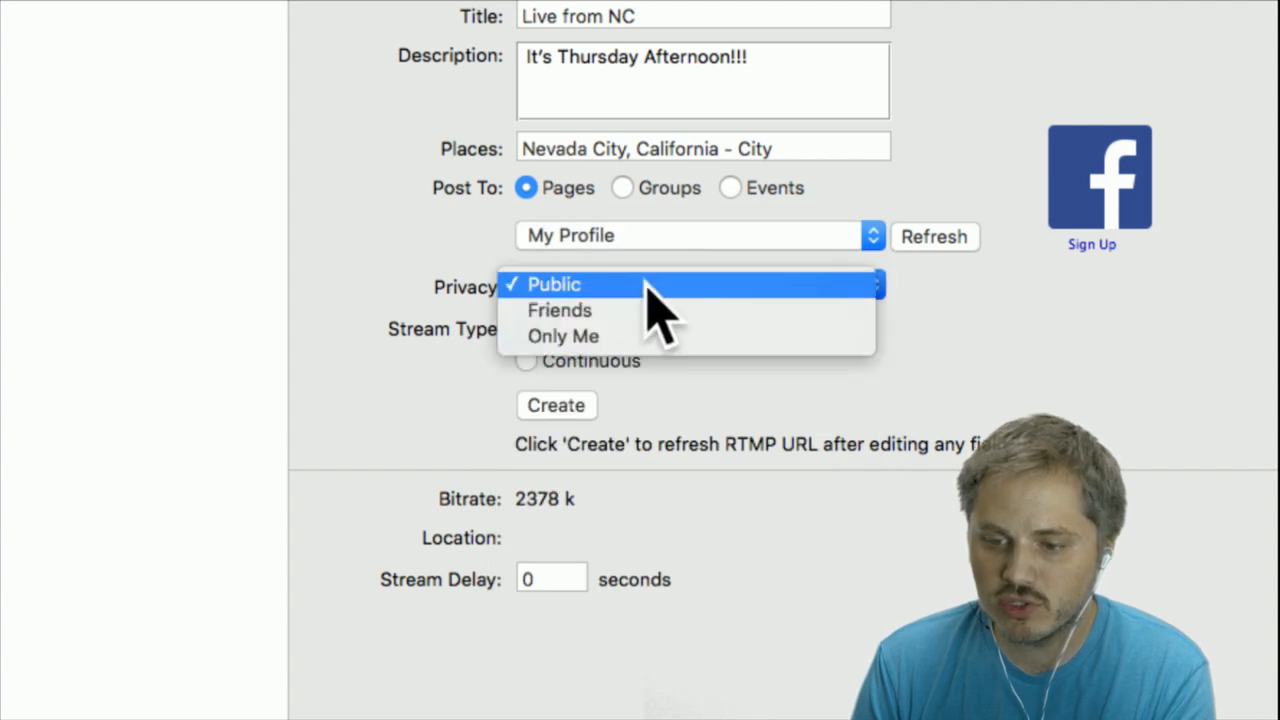
{"action": "left_click", "coordinate": [631, 290]}
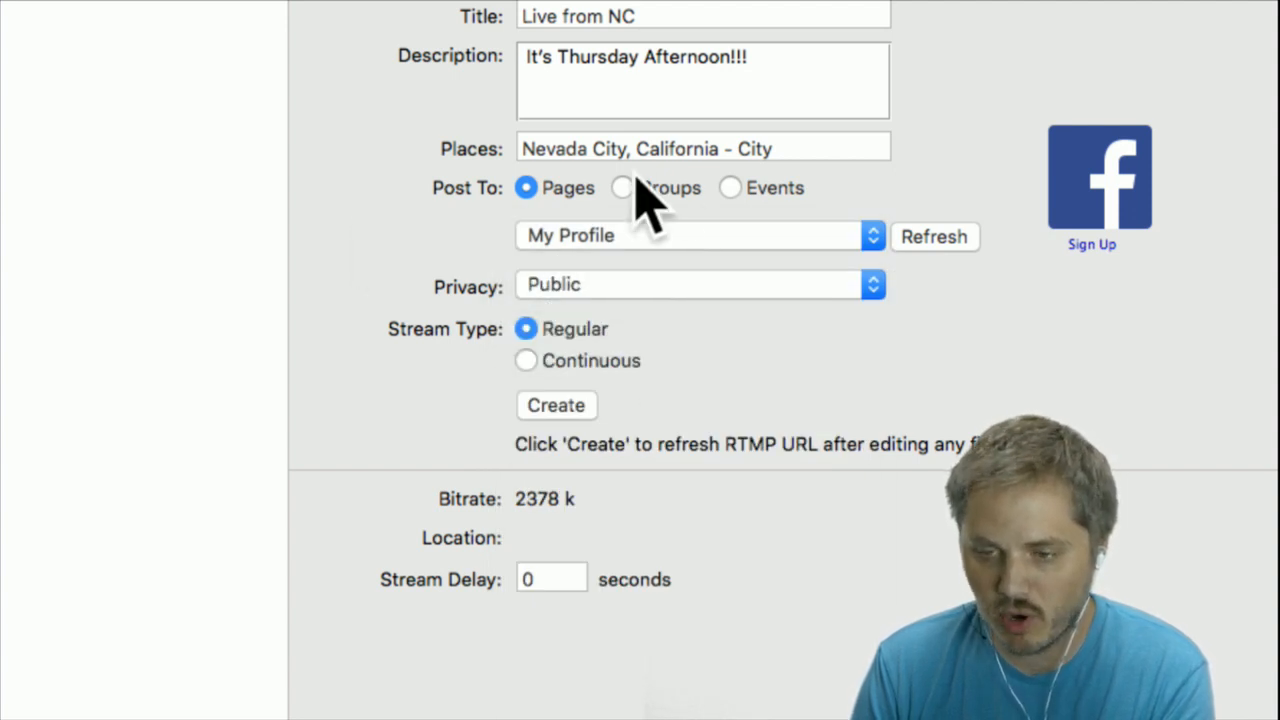
- Select the Continuous stream type for the Facebook Live output and close the output settings without accepting them
{"action": "left_click_drag", "start_coordinate": [794, 152], "coordinate": [480, 160]}
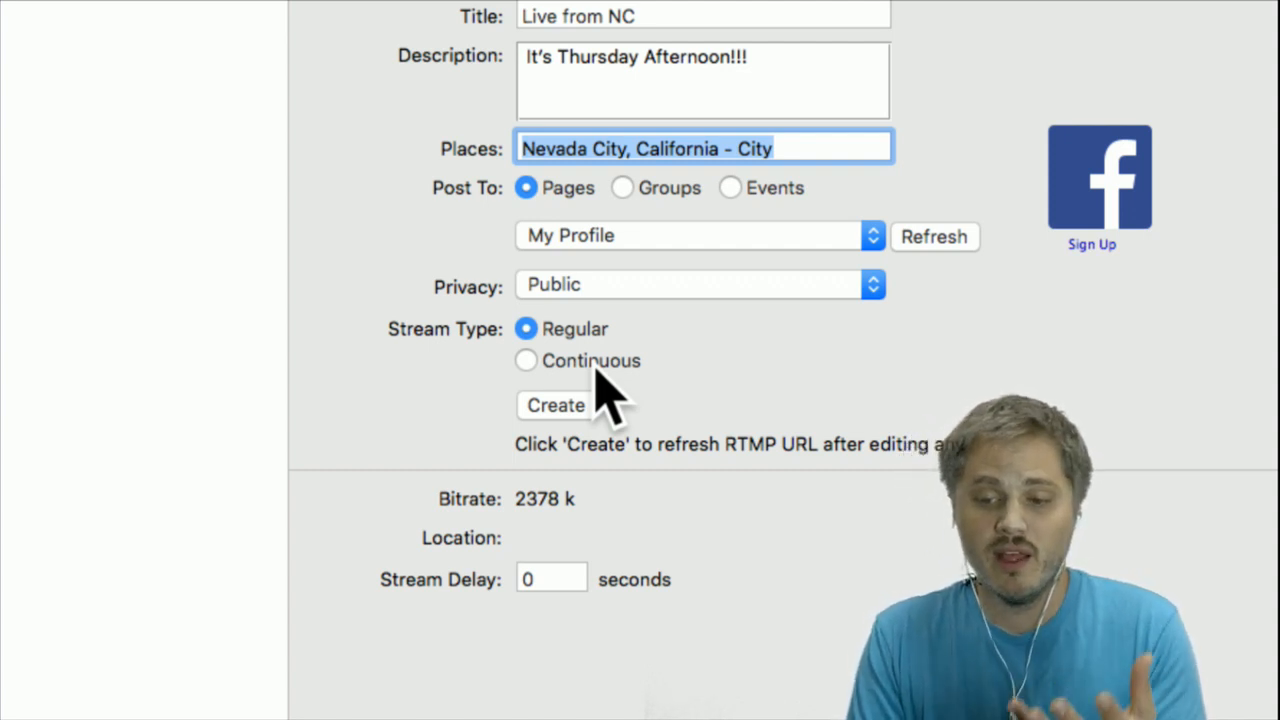
{"action": "left_click", "coordinate": [597, 367]}
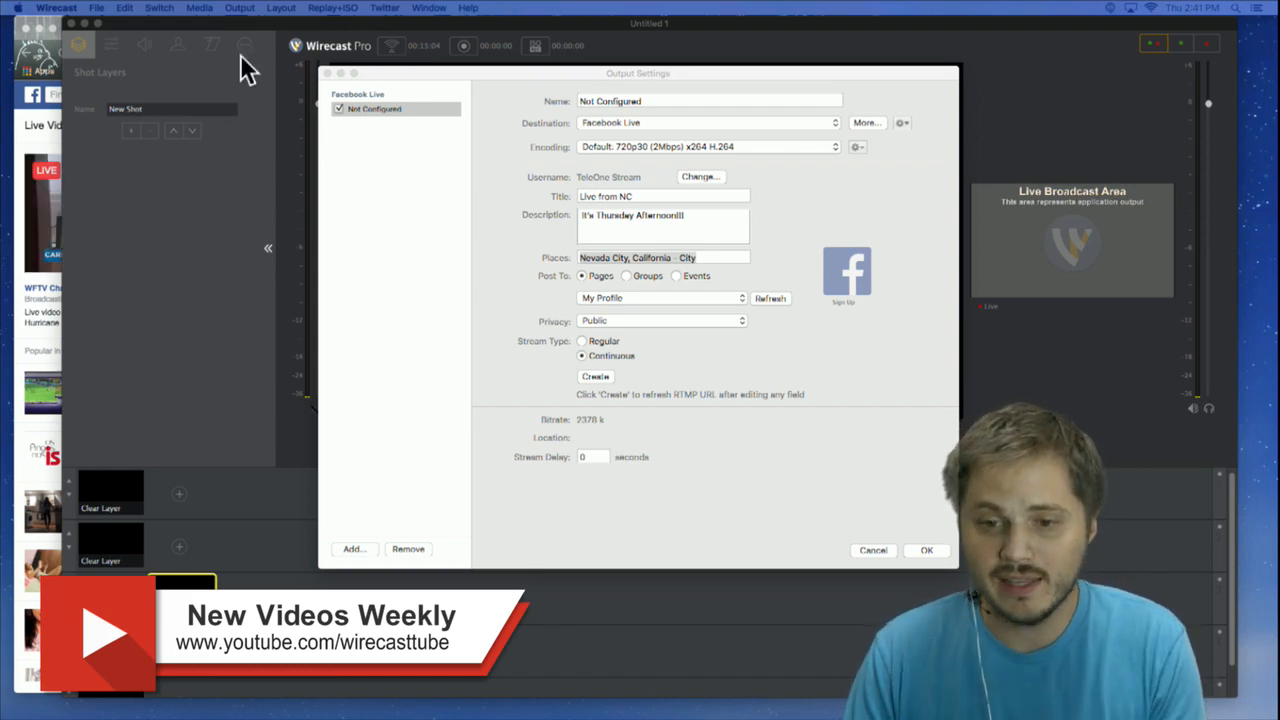
{"action": "left_click", "coordinate": [399, 71]}
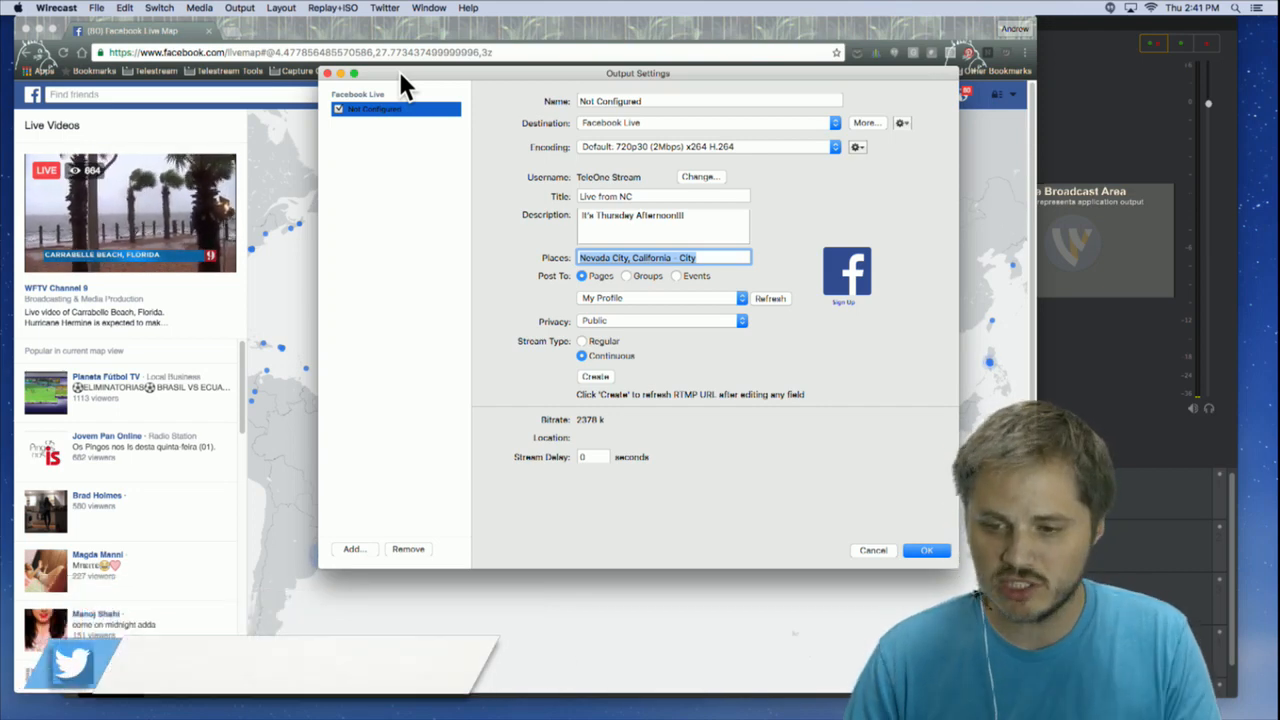
{"action": "left_click", "coordinate": [328, 73]}
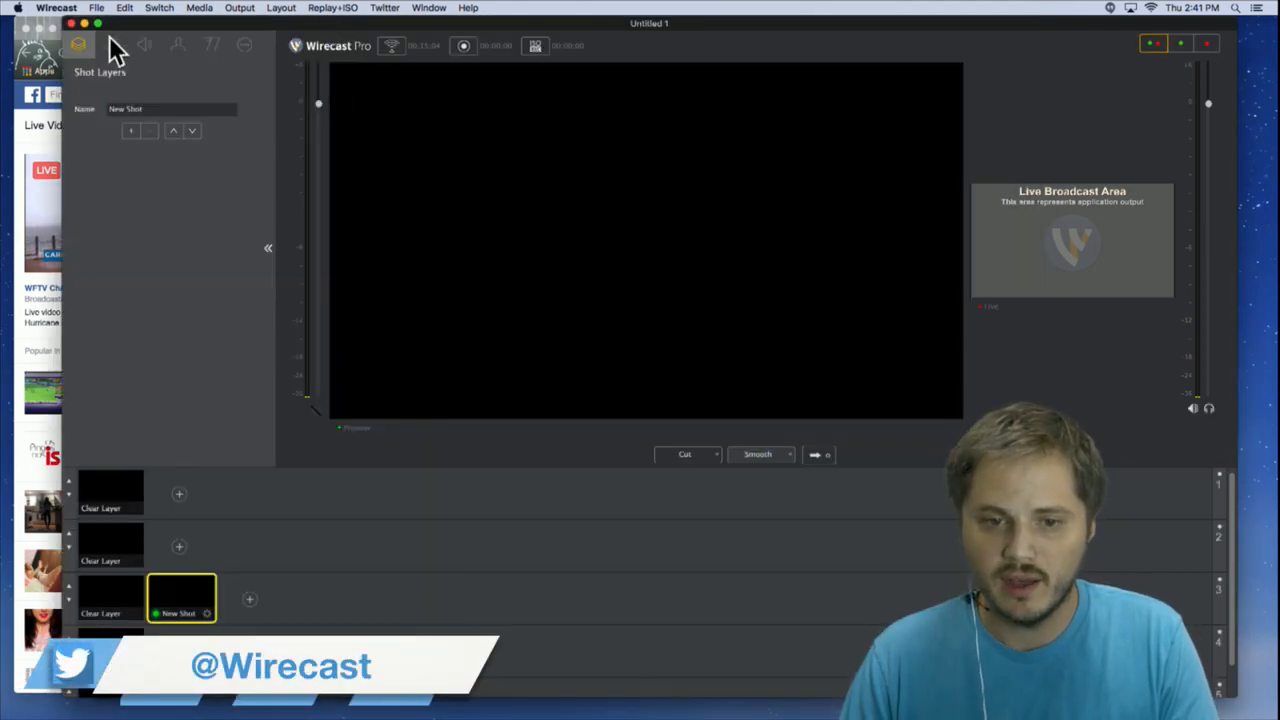
- Switch to the Facebook Live Map in Chrome and close its browser window
{"action": "left_click", "coordinate": [40, 30]}
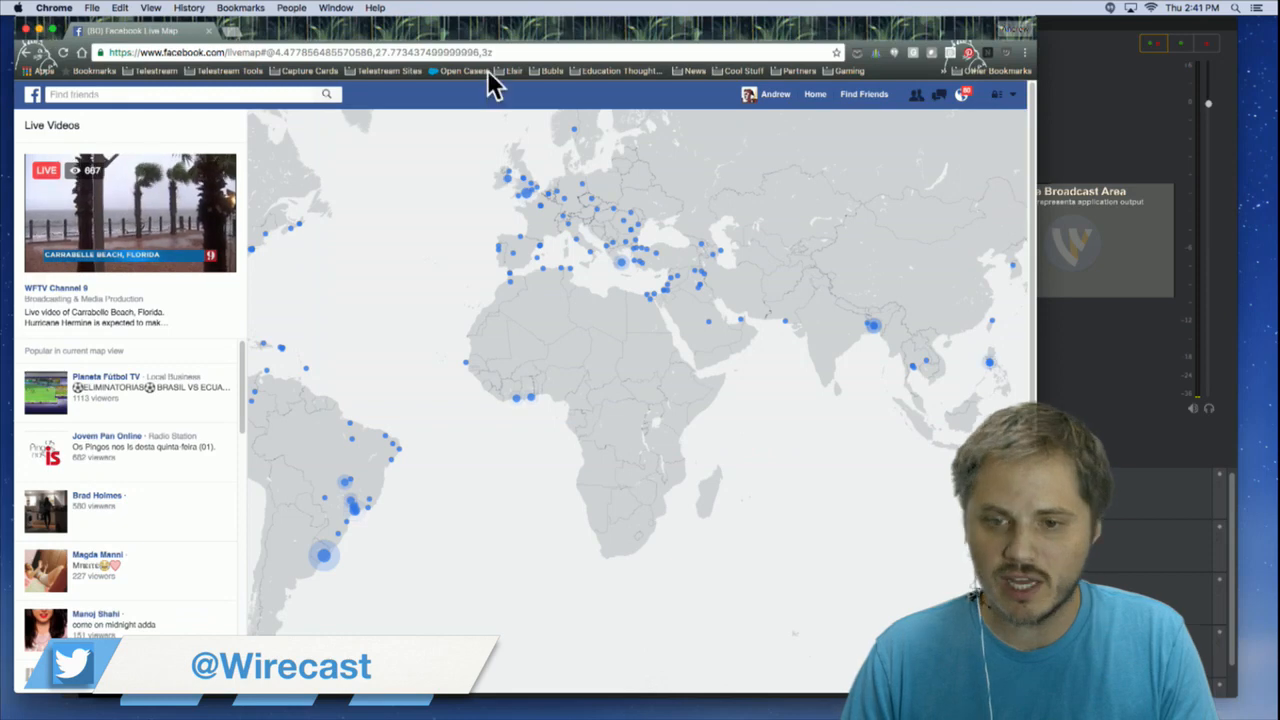
{"action": "left_click_drag", "start_coordinate": [150, 32], "coordinate": [209, 40]}
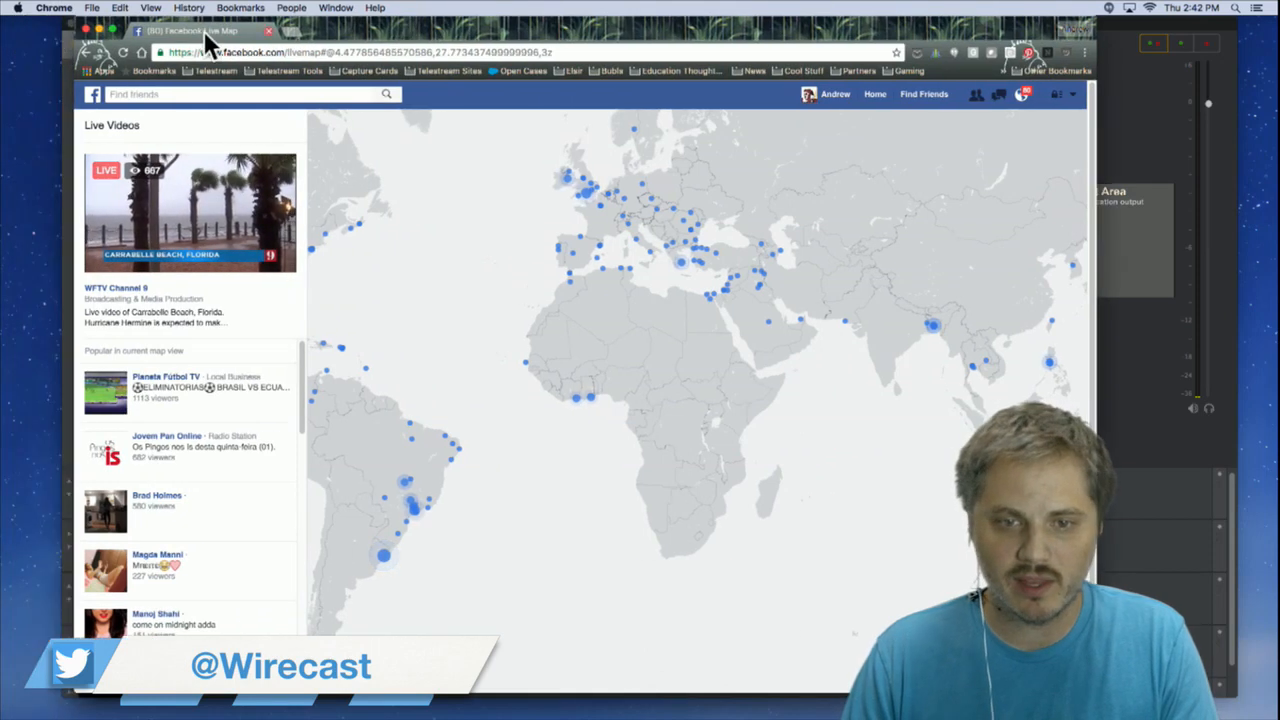
{"action": "left_click", "coordinate": [87, 28]}
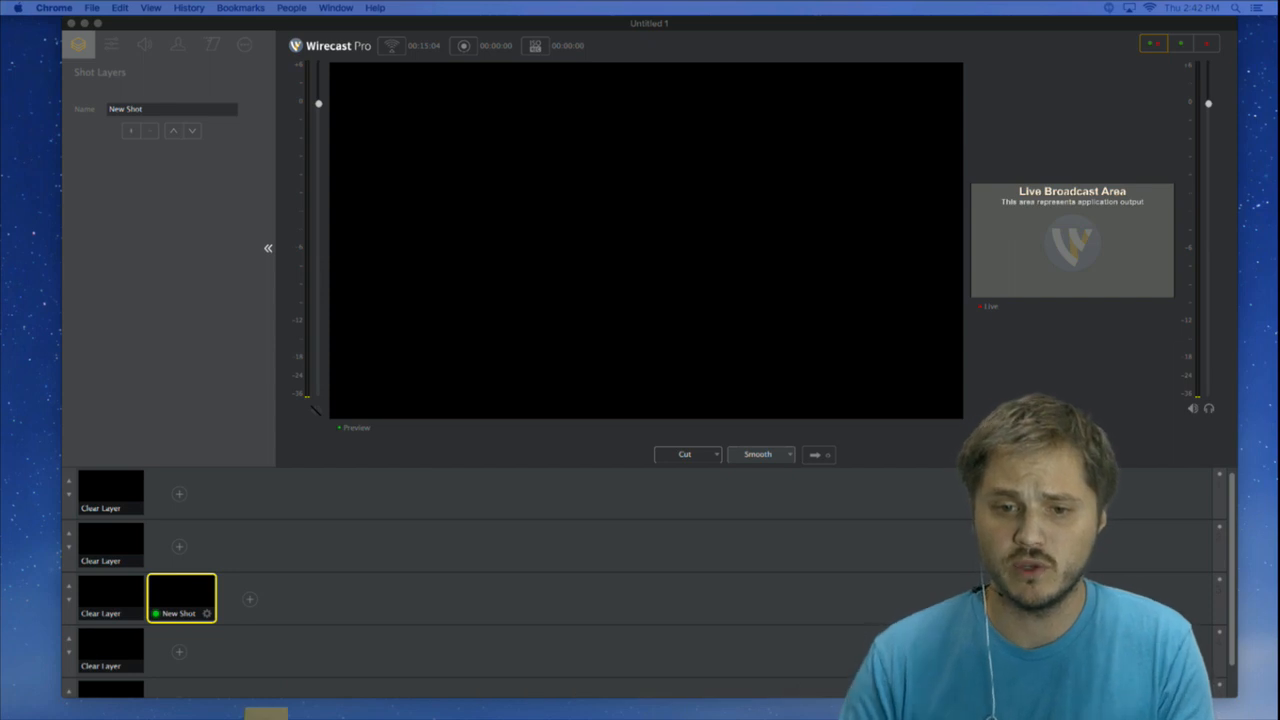
- Return to Wirecast and open the Audio Mixer
{"action": "left_click", "coordinate": [290, 34]}
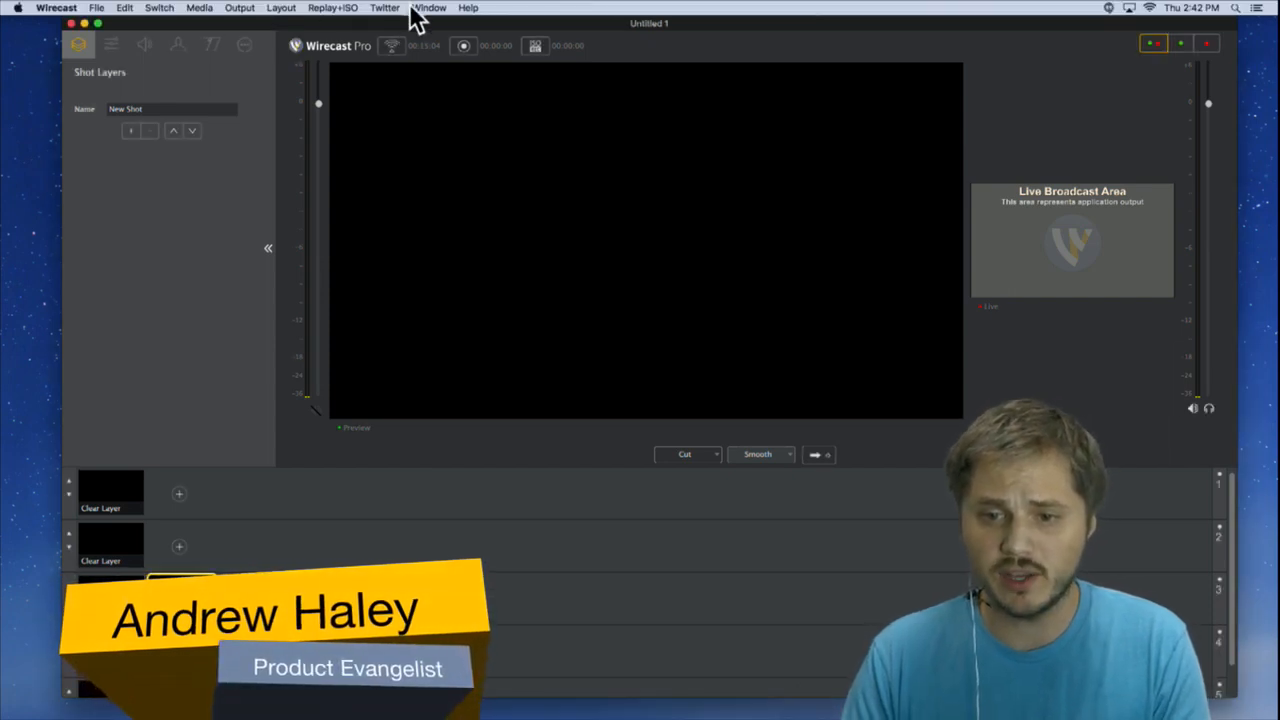
{"action": "left_click", "coordinate": [415, 8]}
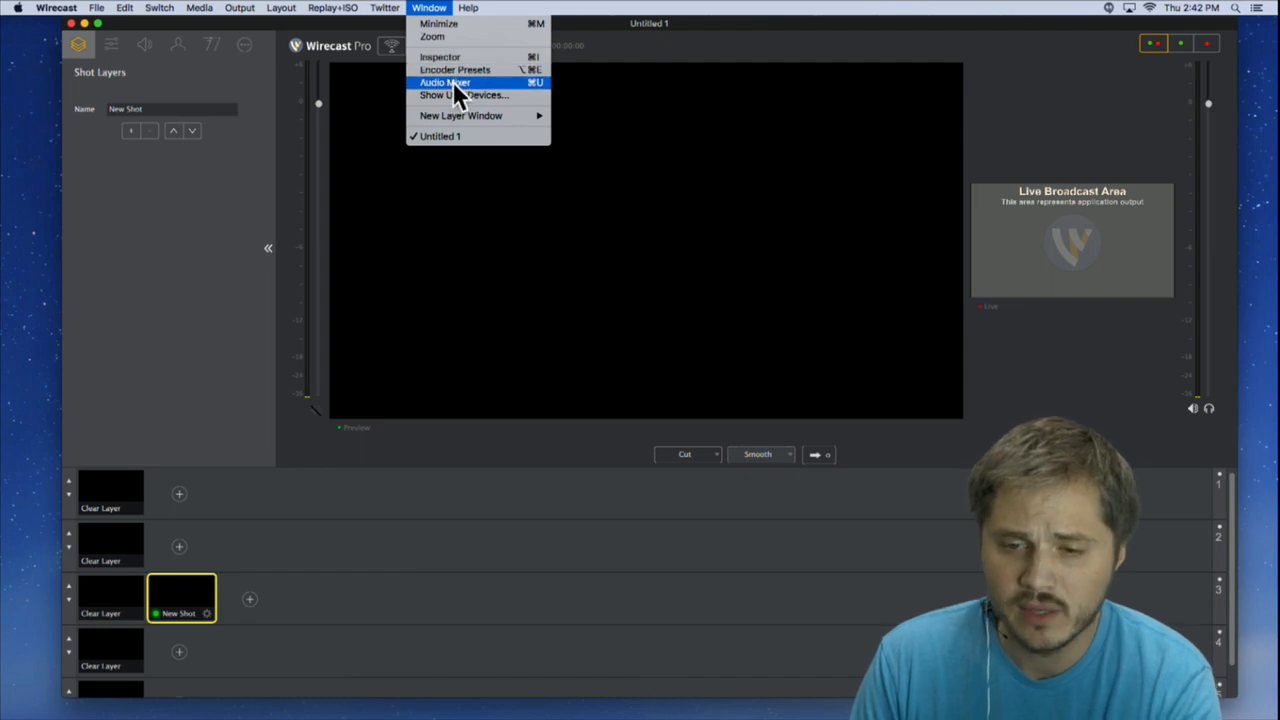
{"action": "left_click", "coordinate": [453, 81]}
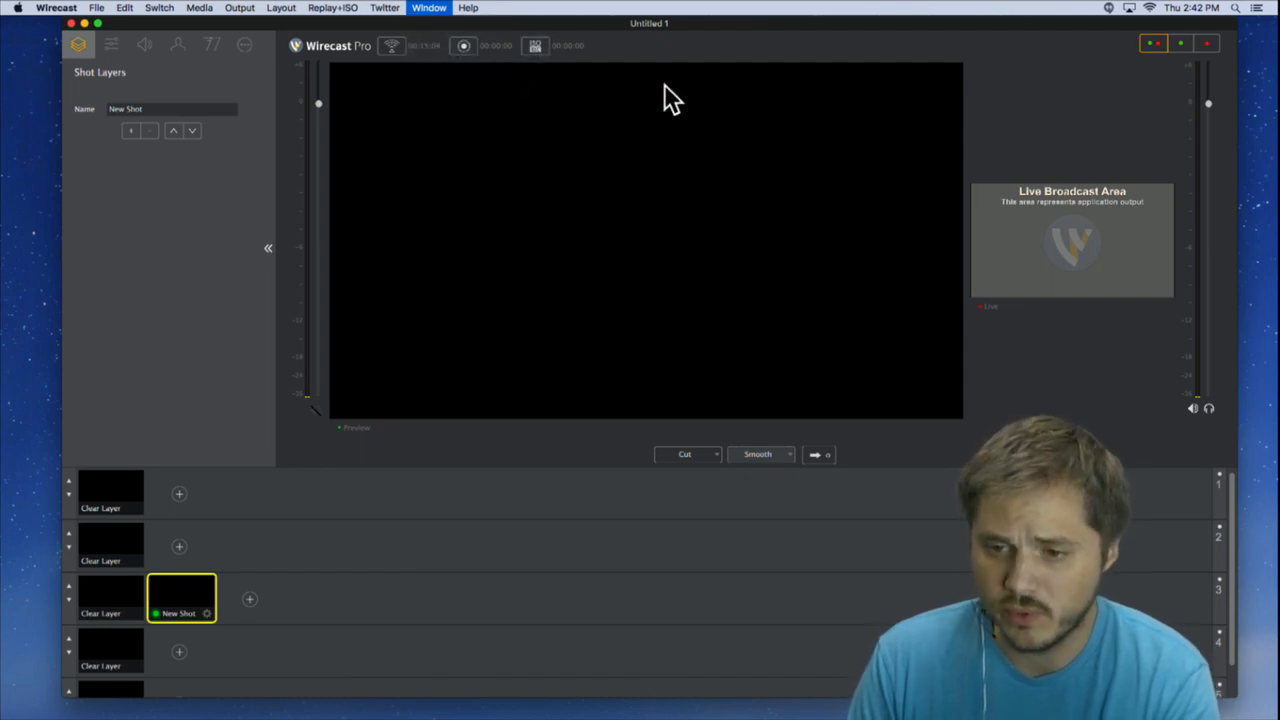
- Close the Audio Mixer and add the Plantronics C320 Audio capture device as a shot on layer 2
{"action": "left_click_drag", "start_coordinate": [794, 34], "coordinate": [626, 92]}
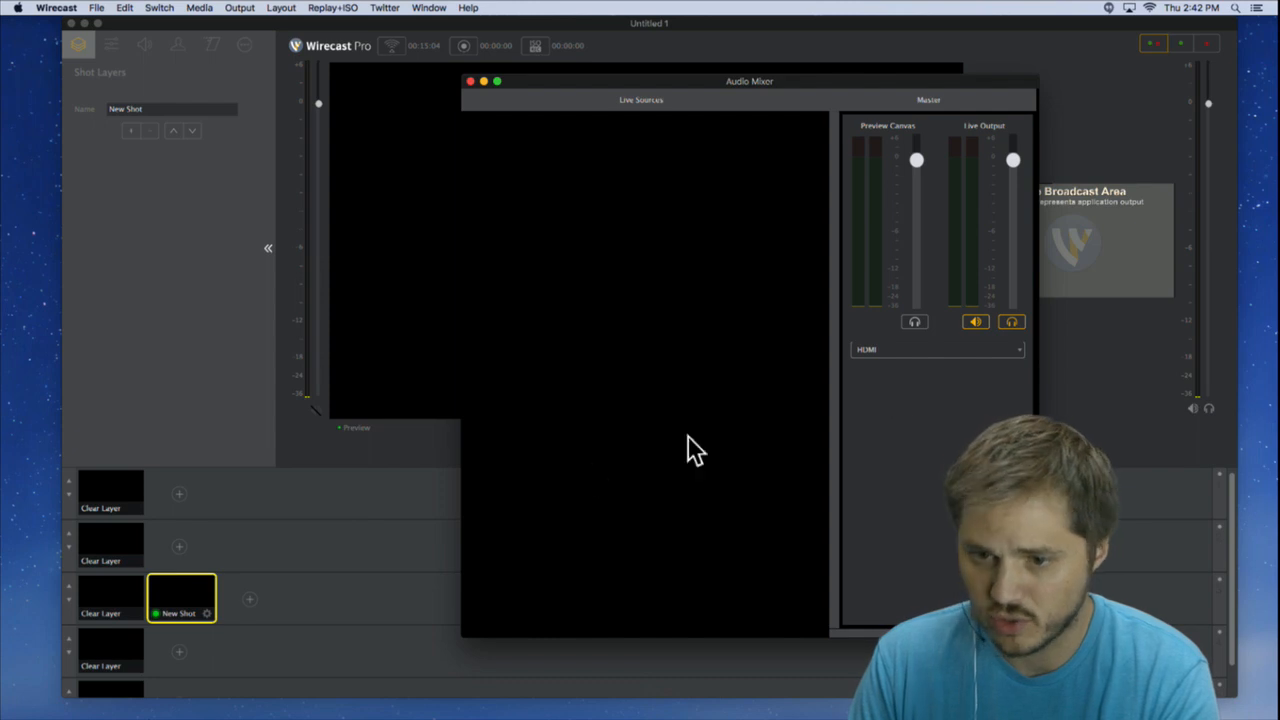
{"action": "key", "text": "super+w"}
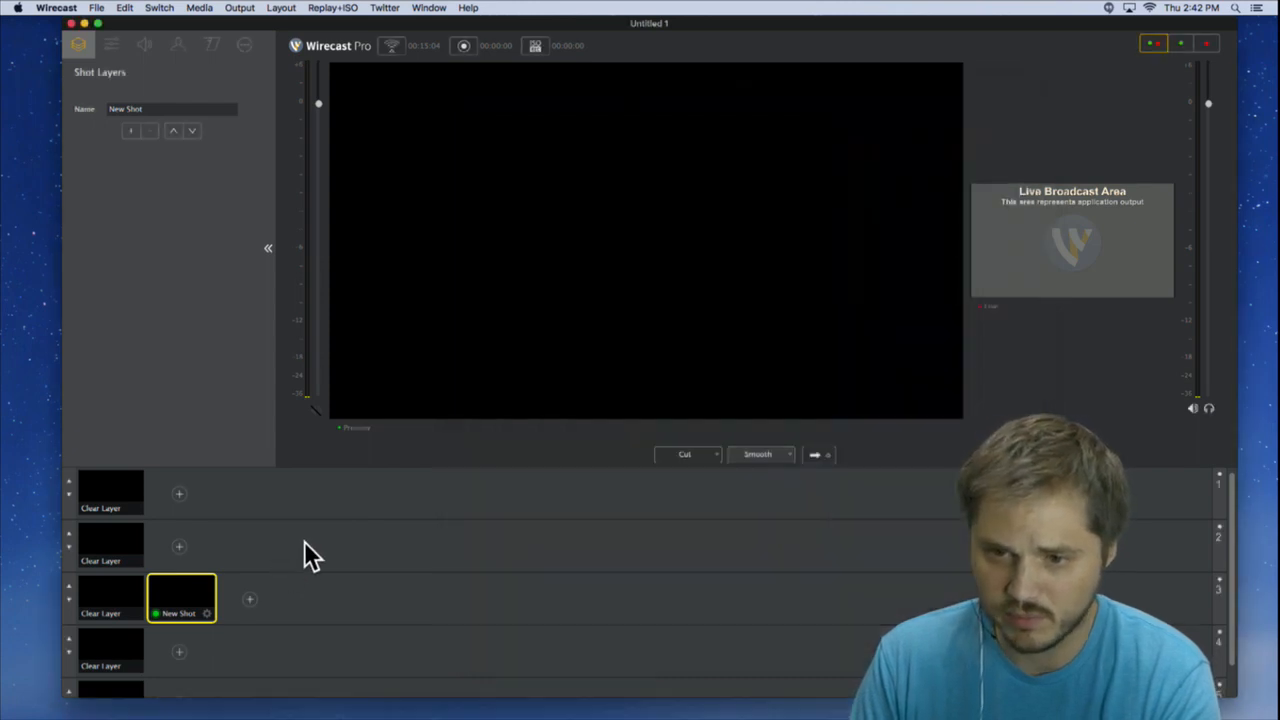
{"action": "left_click", "coordinate": [179, 546]}
{"action": "mouse_move", "coordinate": [243, 559]}
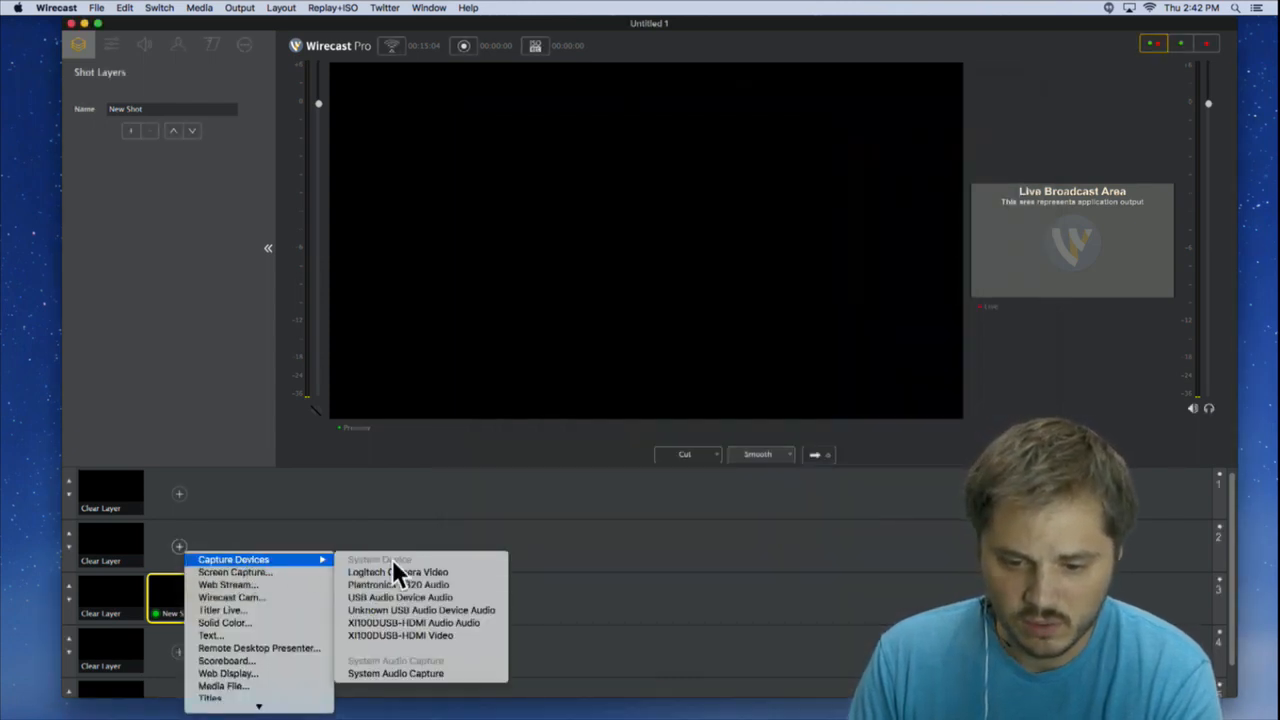
{"action": "left_click", "coordinate": [445, 585]}
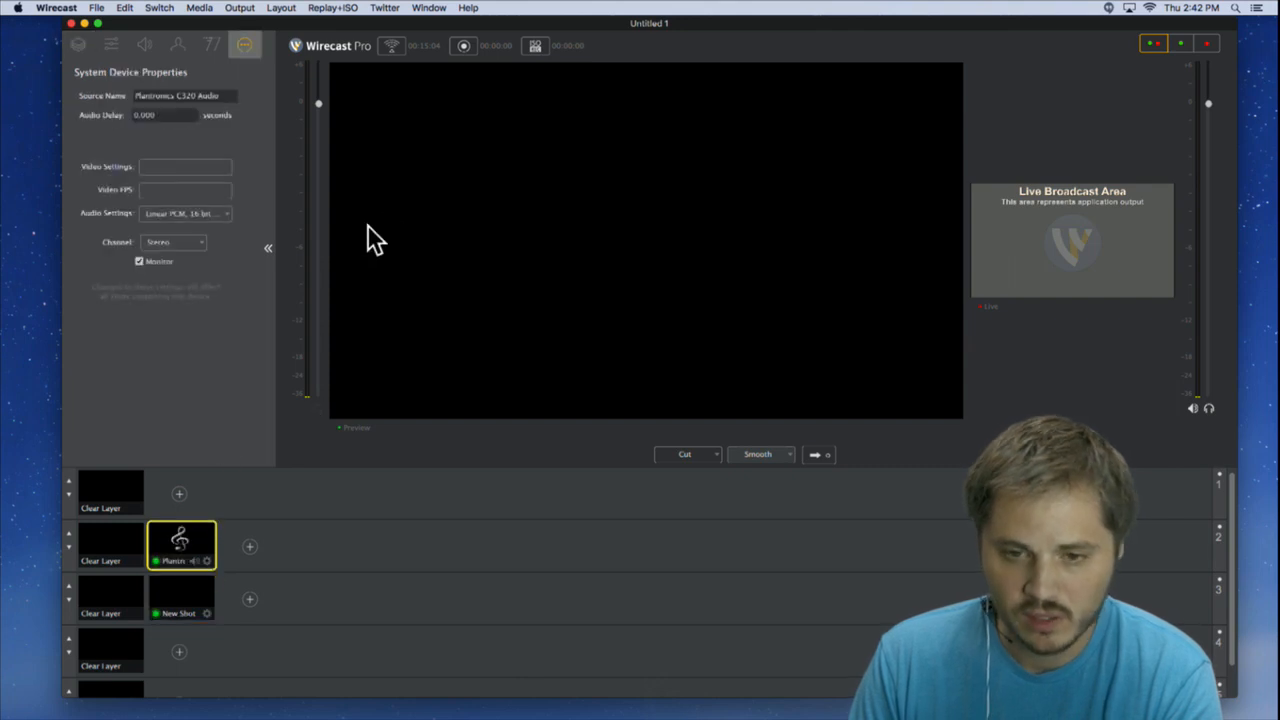
- Check the Audio Mixer's live sources, return to the Plantronics C320 shot and send the preview live
{"action": "left_click", "coordinate": [428, 8]}
{"action": "left_click", "coordinate": [446, 150]}
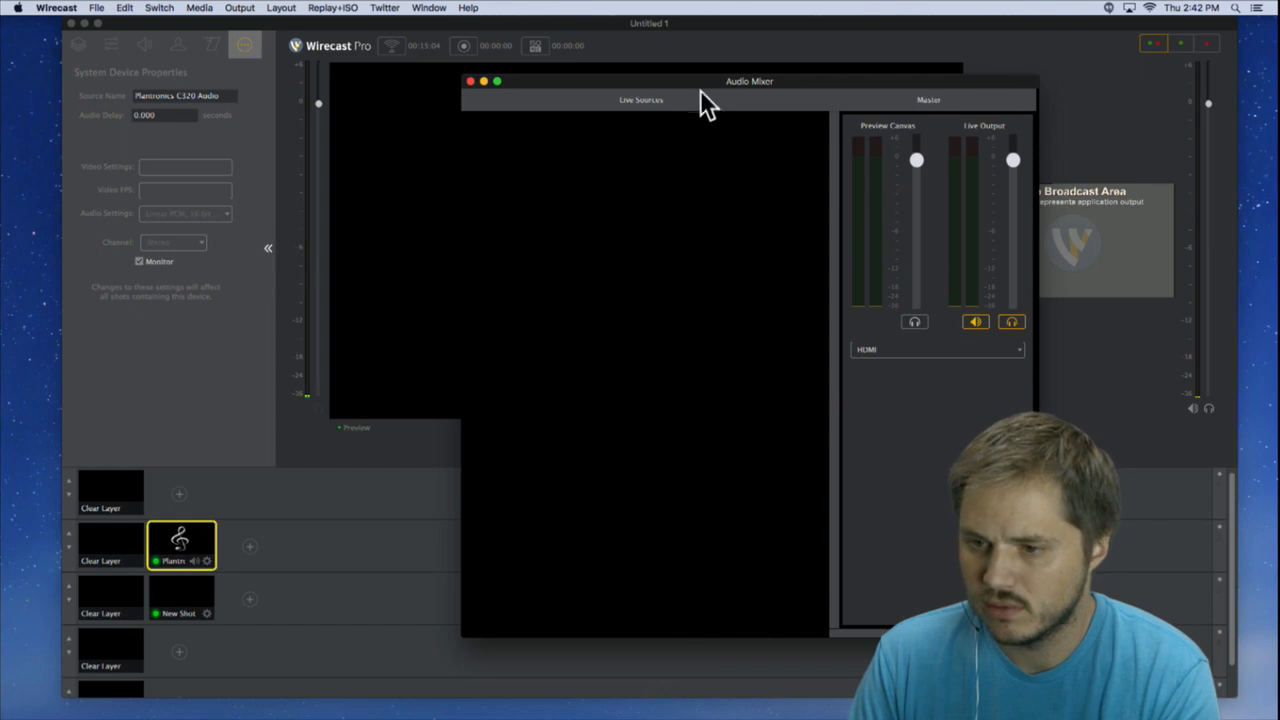
{"action": "left_click", "coordinate": [181, 547]}
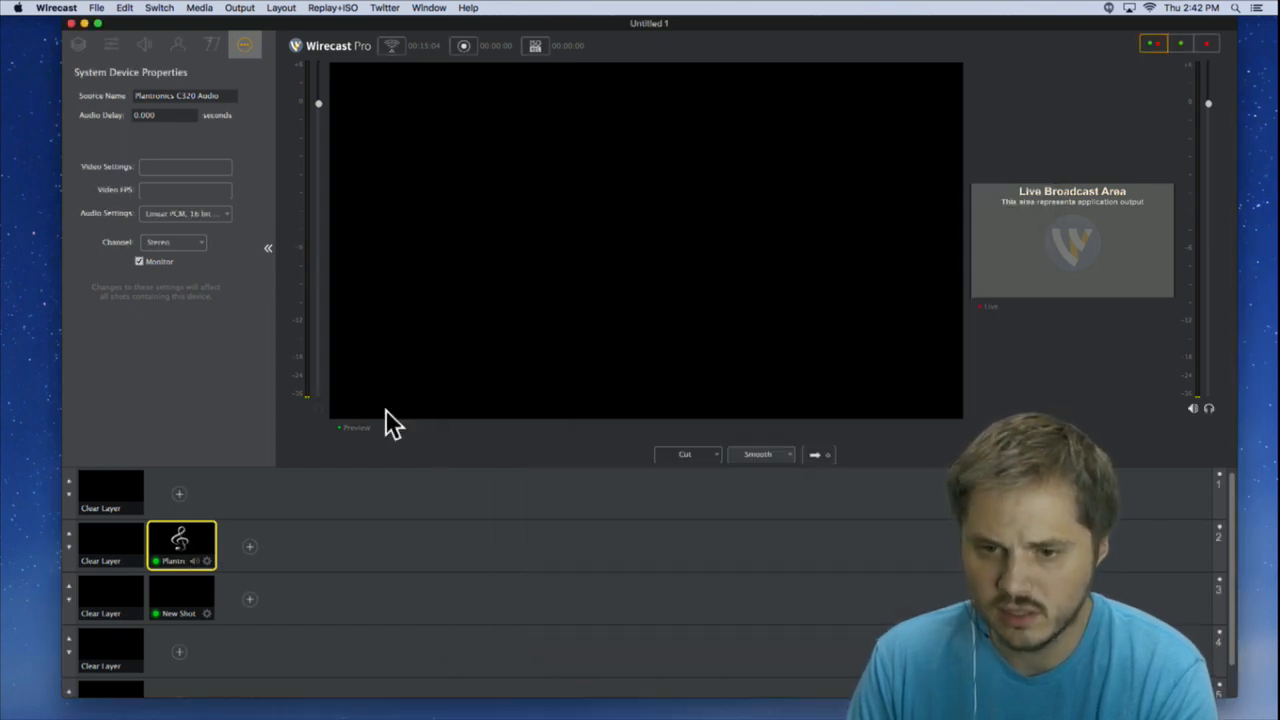
{"action": "left_click", "coordinate": [822, 457]}
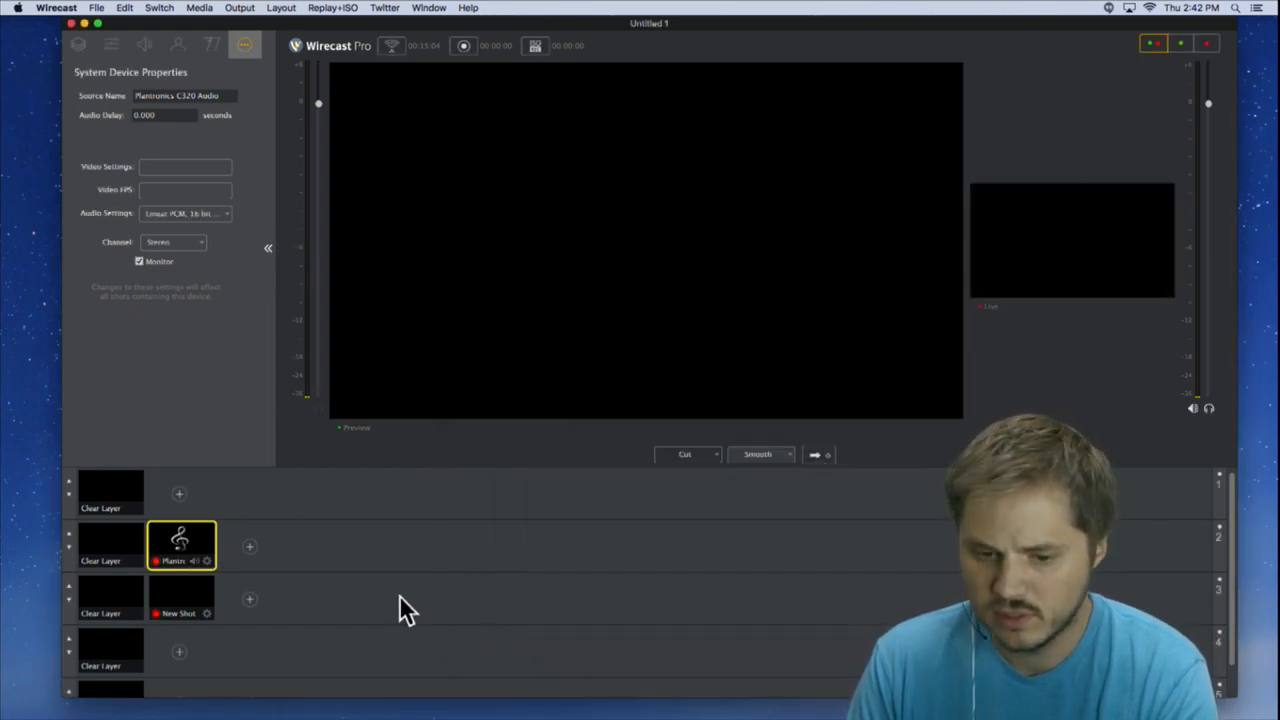
- Reopen the Audio Mixer and reposition its window over the main window
{"action": "left_click_drag", "start_coordinate": [491, 24], "coordinate": [376, 12]}
{"action": "left_click", "coordinate": [429, 7]}
{"action": "left_click", "coordinate": [460, 150]}
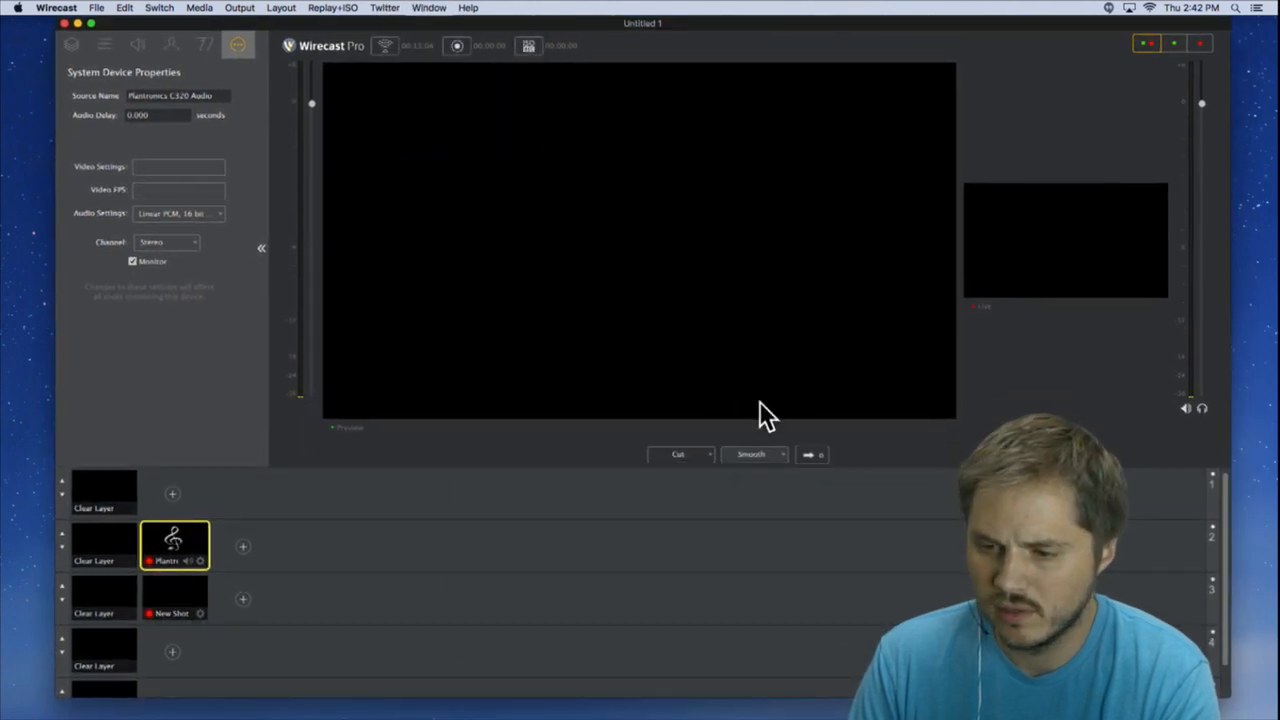
{"action": "left_click_drag", "start_coordinate": [734, 91], "coordinate": [748, 63]}
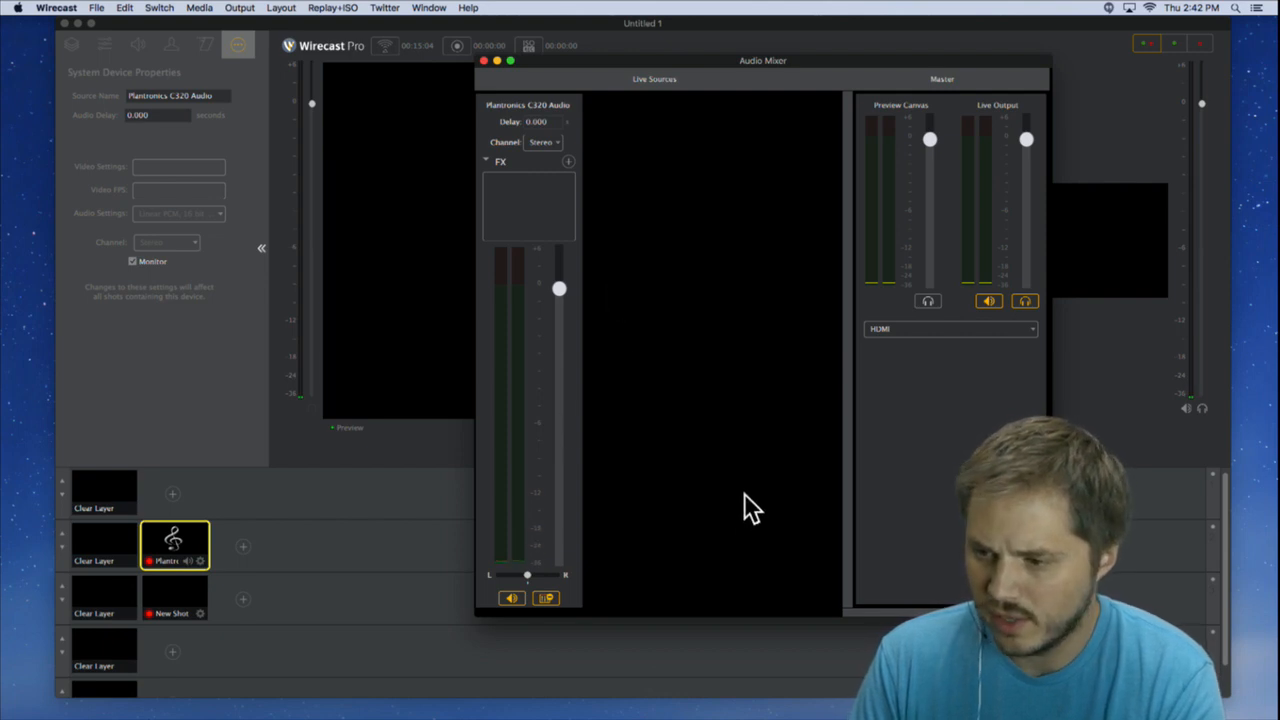
- Set the master monitoring device to USB Audio Device and mute the Plantronics C320 source
{"action": "left_click", "coordinate": [1030, 338]}
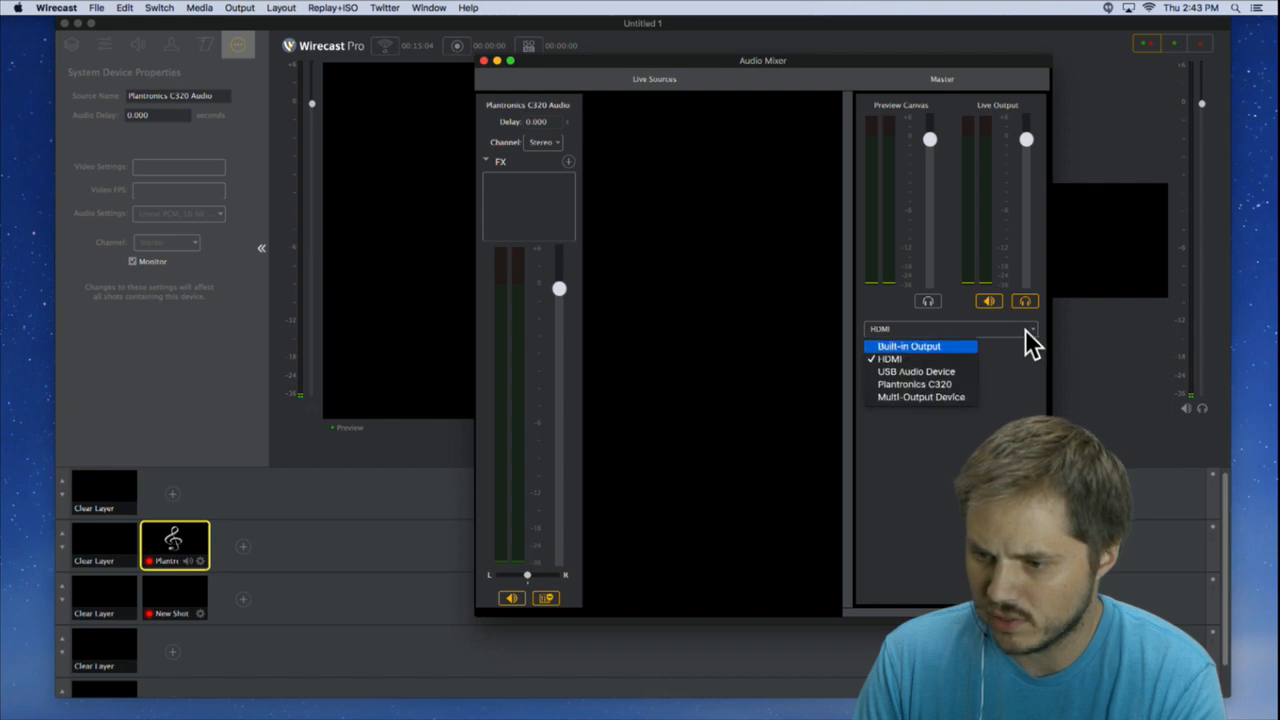
{"action": "left_click", "coordinate": [917, 371]}
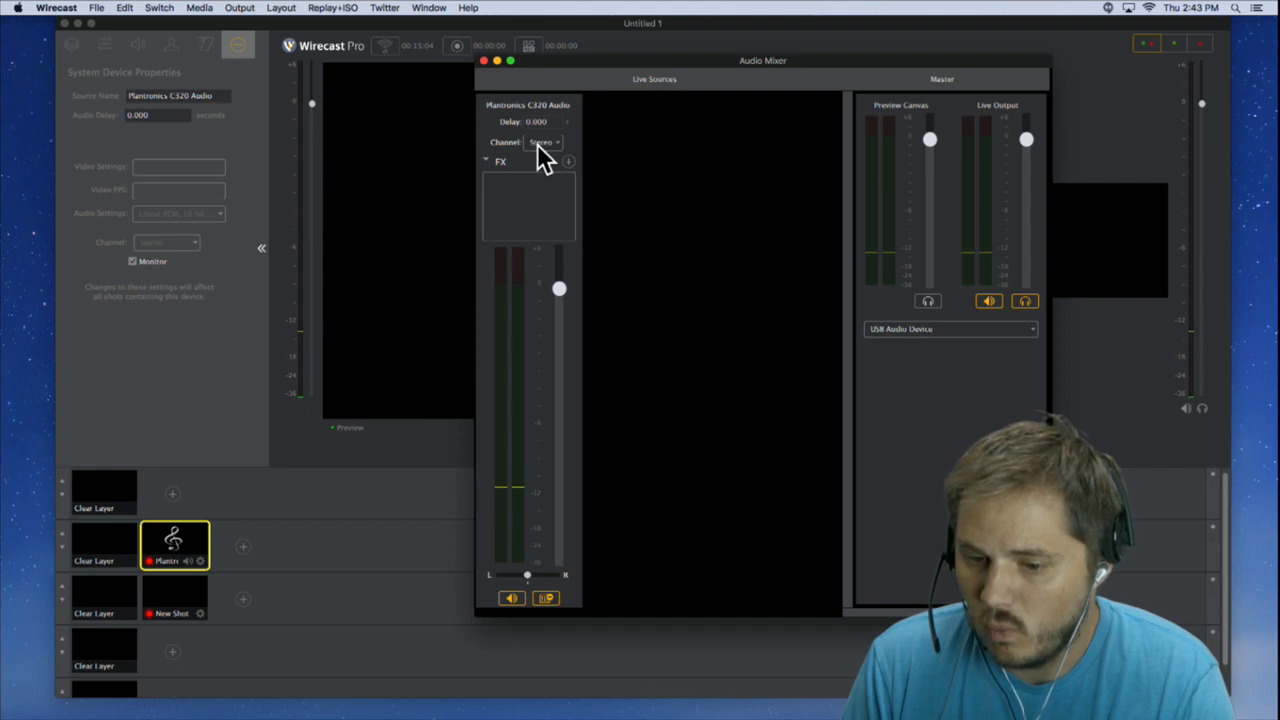
{"action": "left_click", "coordinate": [511, 598]}
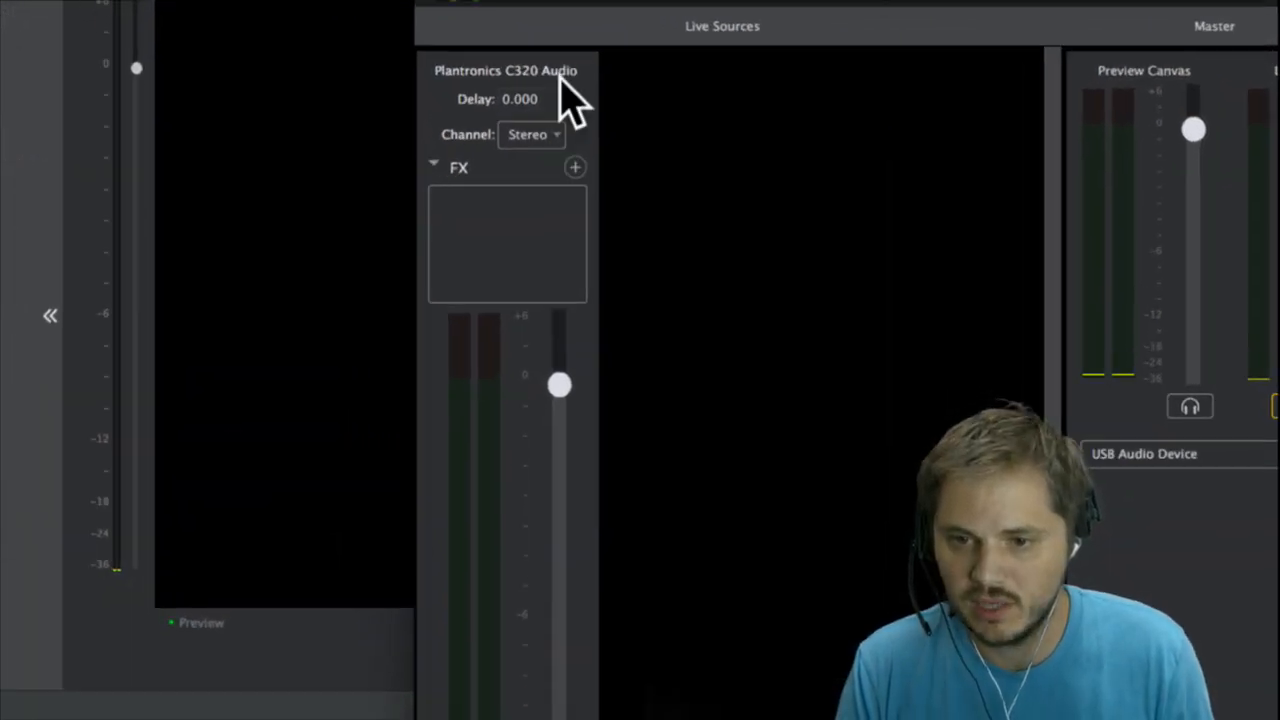
- Add Limiter and De-Ess effects to the Plantronics C320 source in the Audio Mixer
{"action": "left_click_drag", "start_coordinate": [559, 63], "coordinate": [560, 87]}
{"action": "left_click_drag", "start_coordinate": [565, 40], "coordinate": [489, 106]}
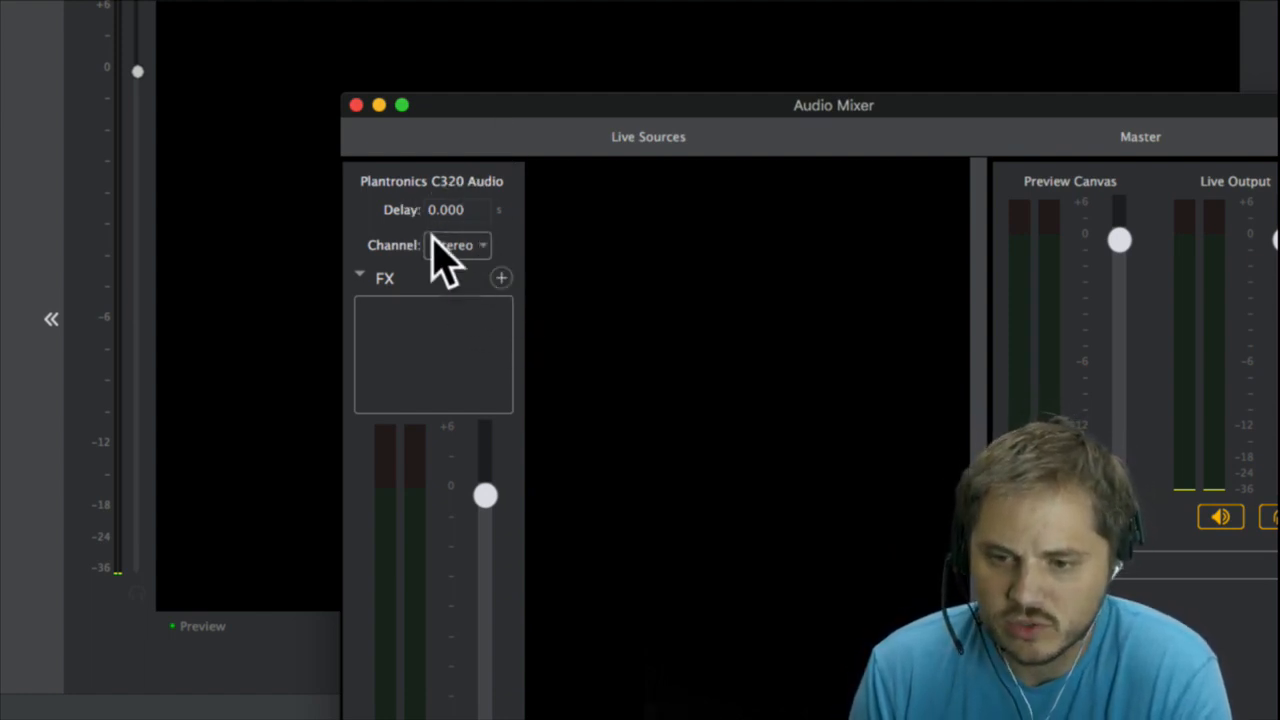
{"action": "left_click", "coordinate": [360, 276]}
{"action": "left_click", "coordinate": [360, 276]}
{"action": "left_click", "coordinate": [500, 278]}
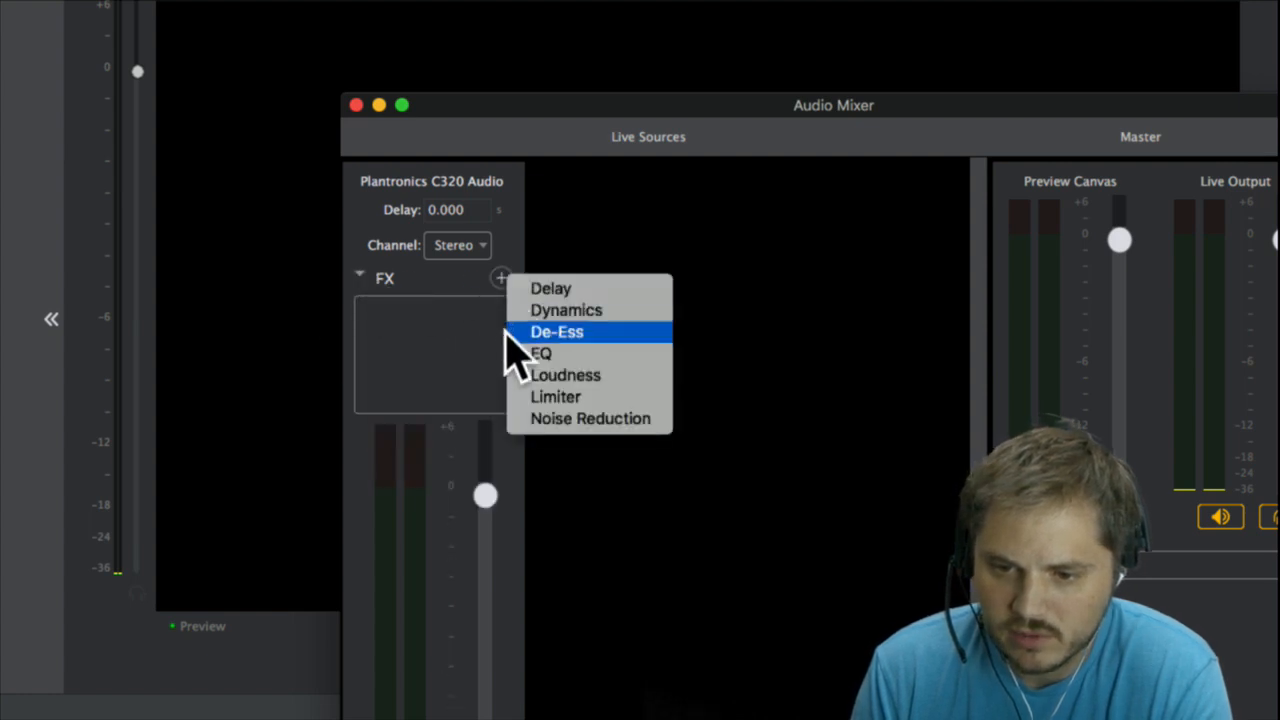
{"action": "left_click", "coordinate": [595, 398]}
{"action": "left_click", "coordinate": [500, 279]}
{"action": "left_click", "coordinate": [572, 340]}
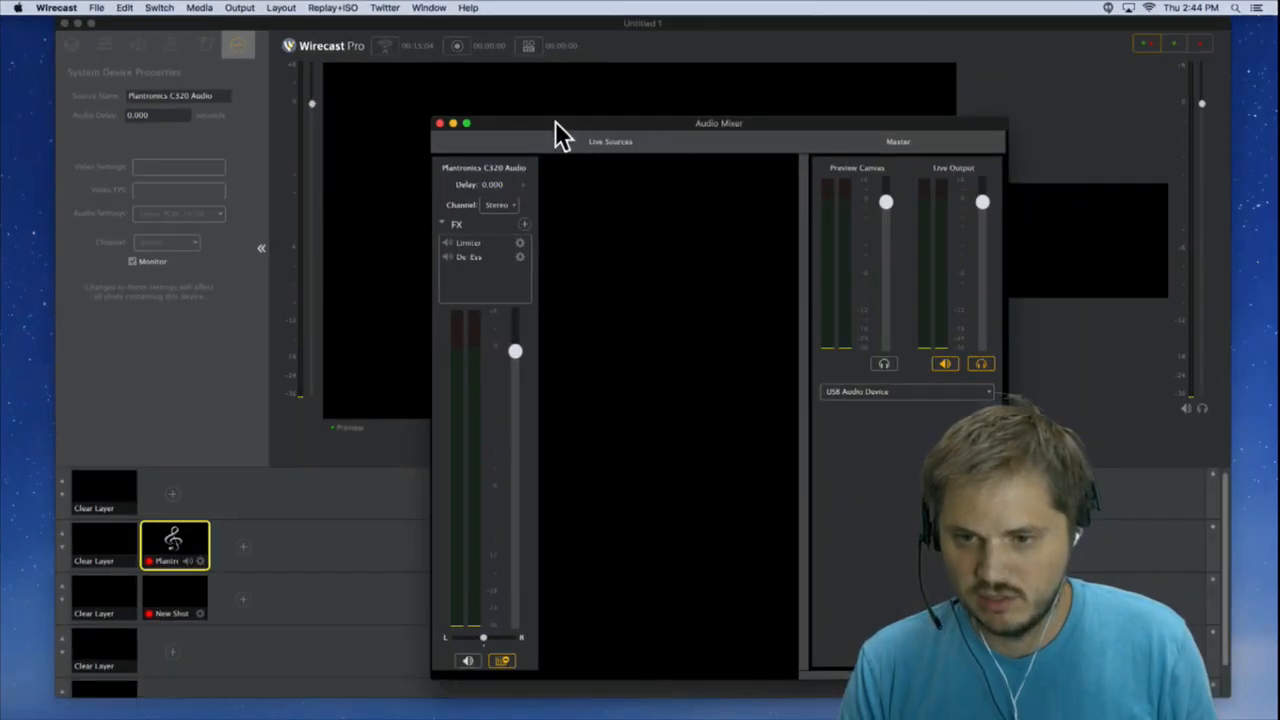
- Unmute the Plantronics C320 source, set its De-Ess threshold to -47 dB and close the effect's settings
{"action": "left_click_drag", "start_coordinate": [555, 121], "coordinate": [516, 88]}
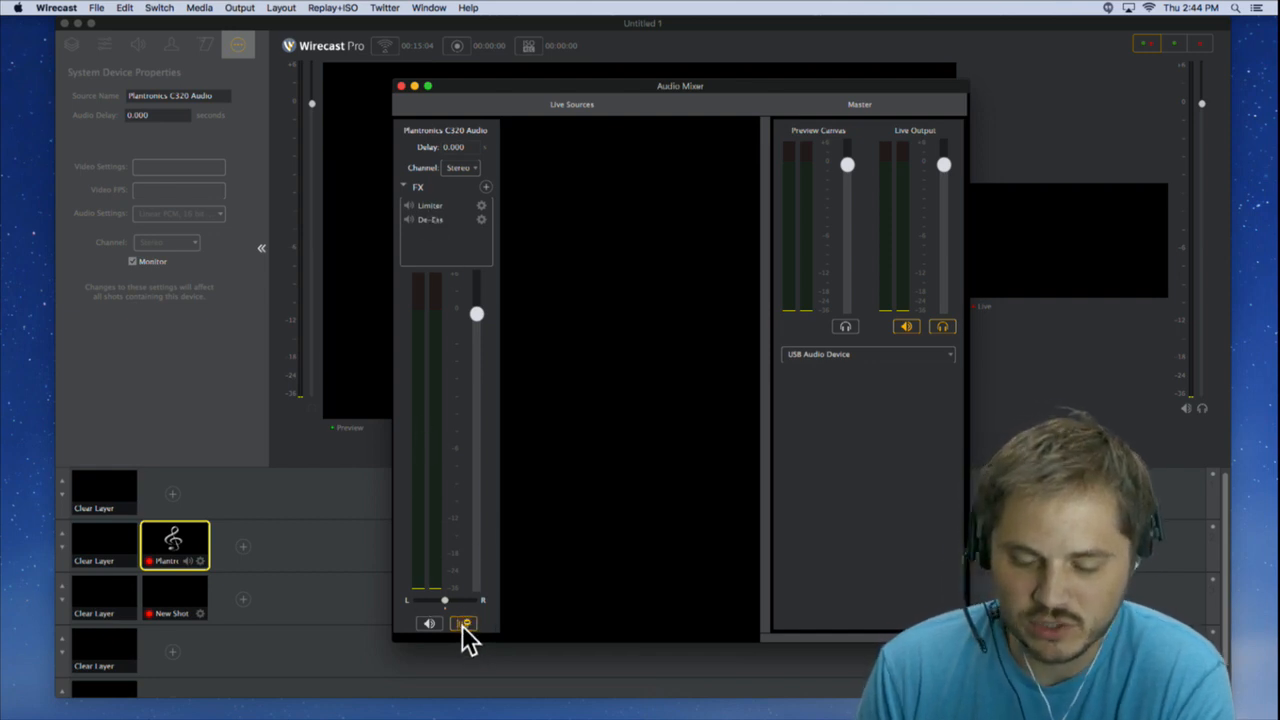
{"action": "left_click", "coordinate": [428, 624]}
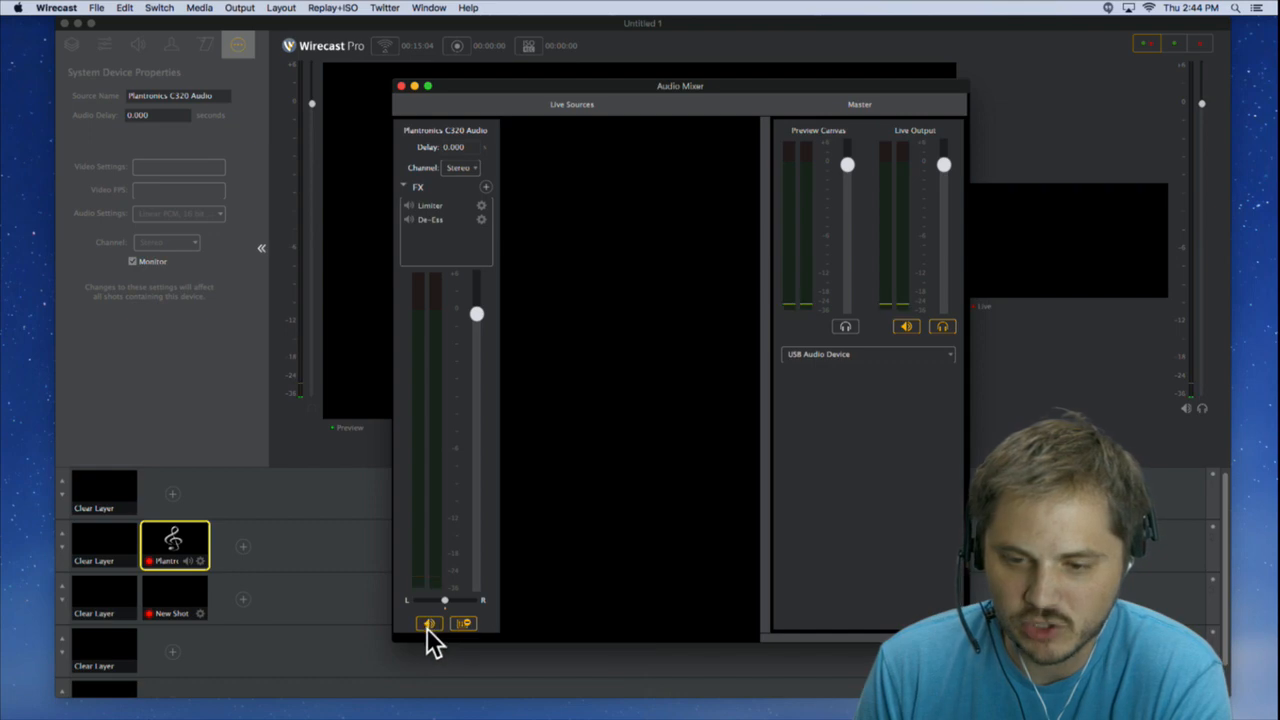
{"action": "left_click", "coordinate": [441, 218]}
{"action": "left_click", "coordinate": [442, 215]}
{"action": "left_click", "coordinate": [482, 219]}
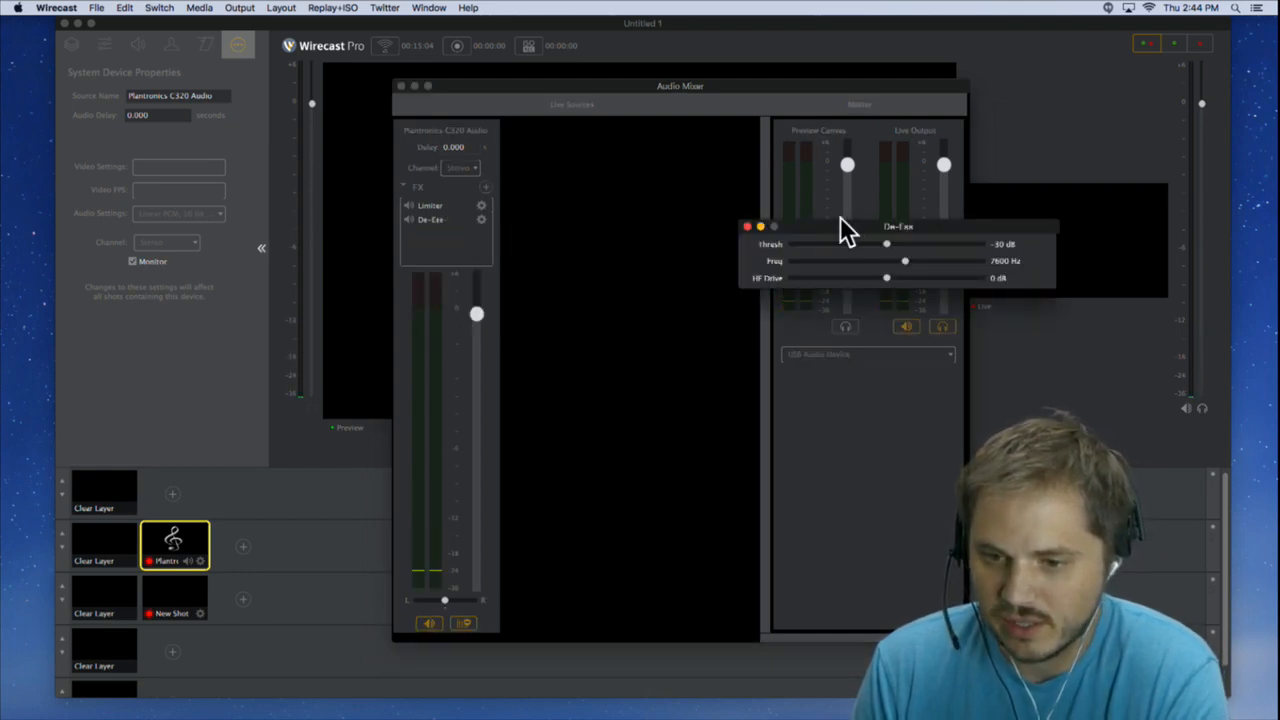
{"action": "left_click_drag", "start_coordinate": [862, 226], "coordinate": [574, 246]}
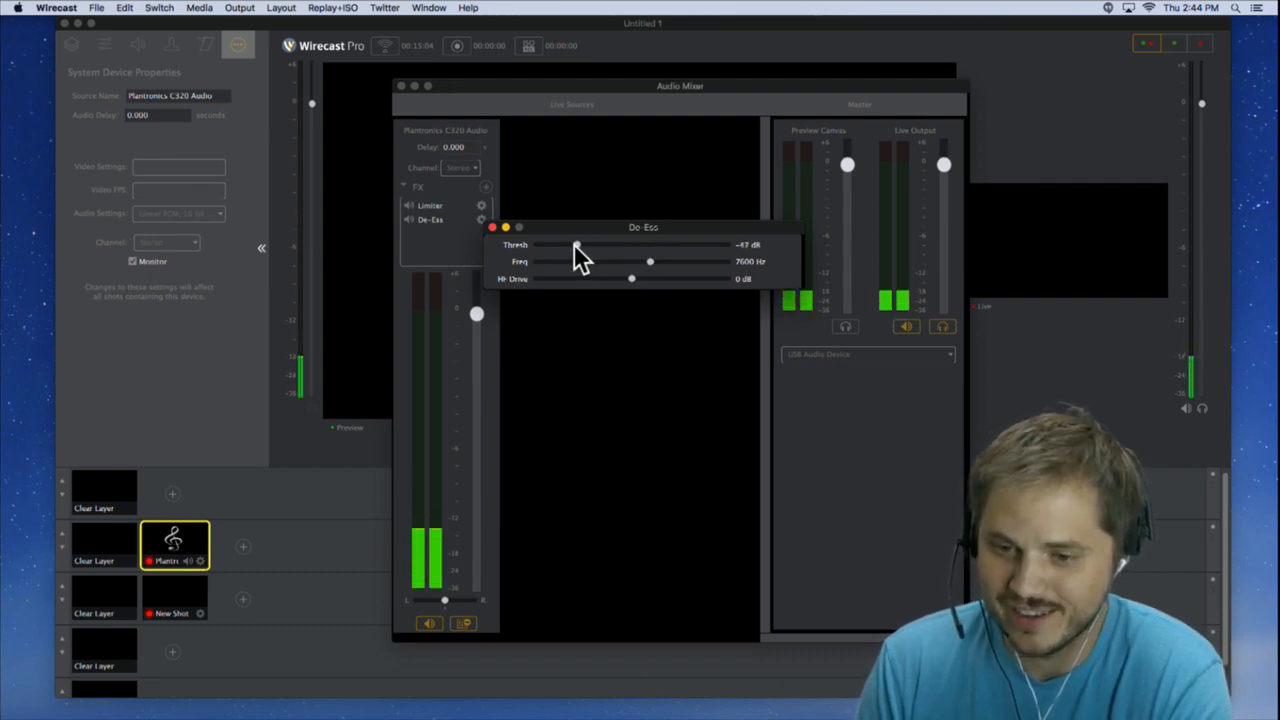
{"action": "left_click", "coordinate": [492, 227]}
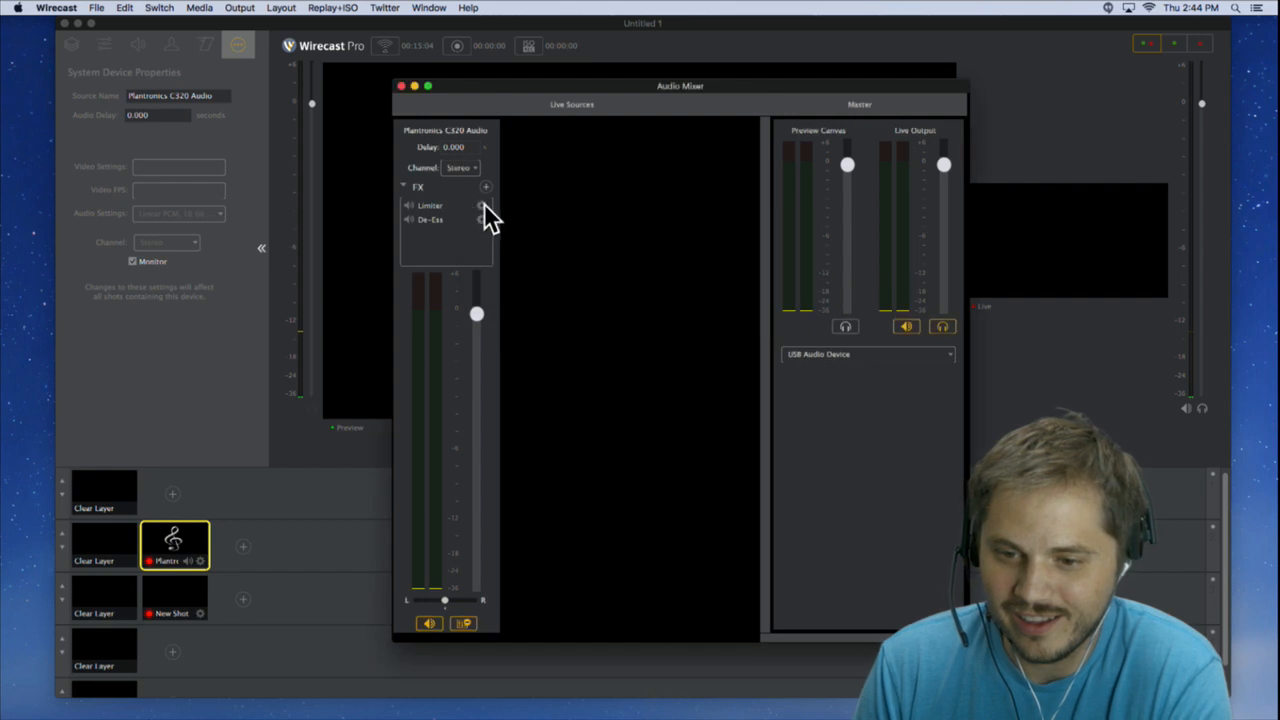
- Set the Limiter's threshold to -30 dB and its output to 3 dB, closing the effect's settings
{"action": "left_click", "coordinate": [483, 204]}
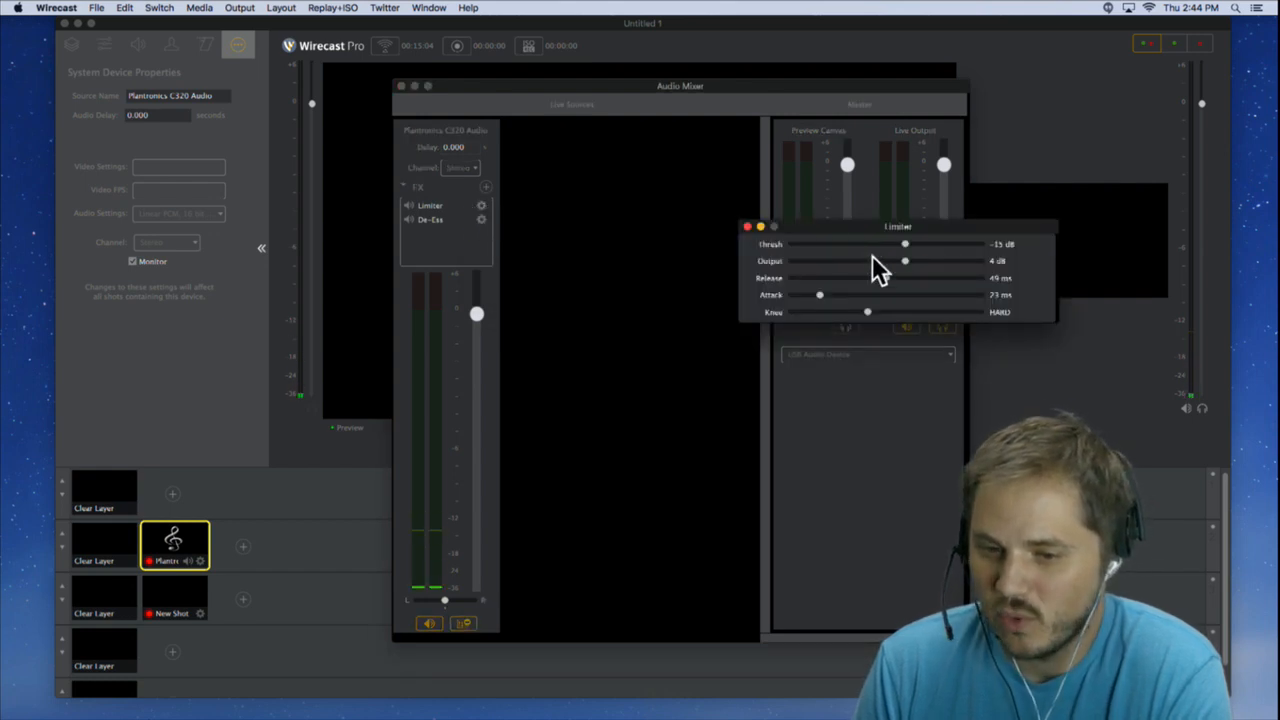
{"action": "left_click_drag", "start_coordinate": [906, 245], "coordinate": [795, 245]}
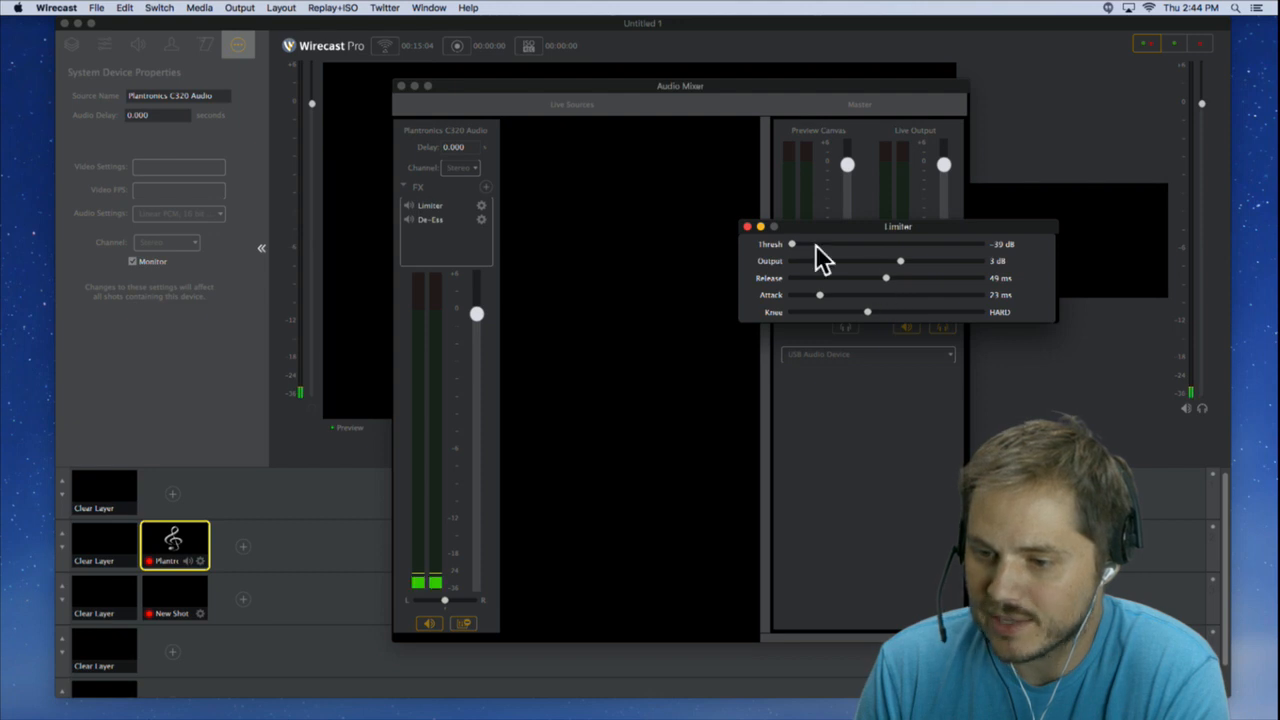
{"action": "left_click_drag", "start_coordinate": [791, 244], "coordinate": [838, 246]}
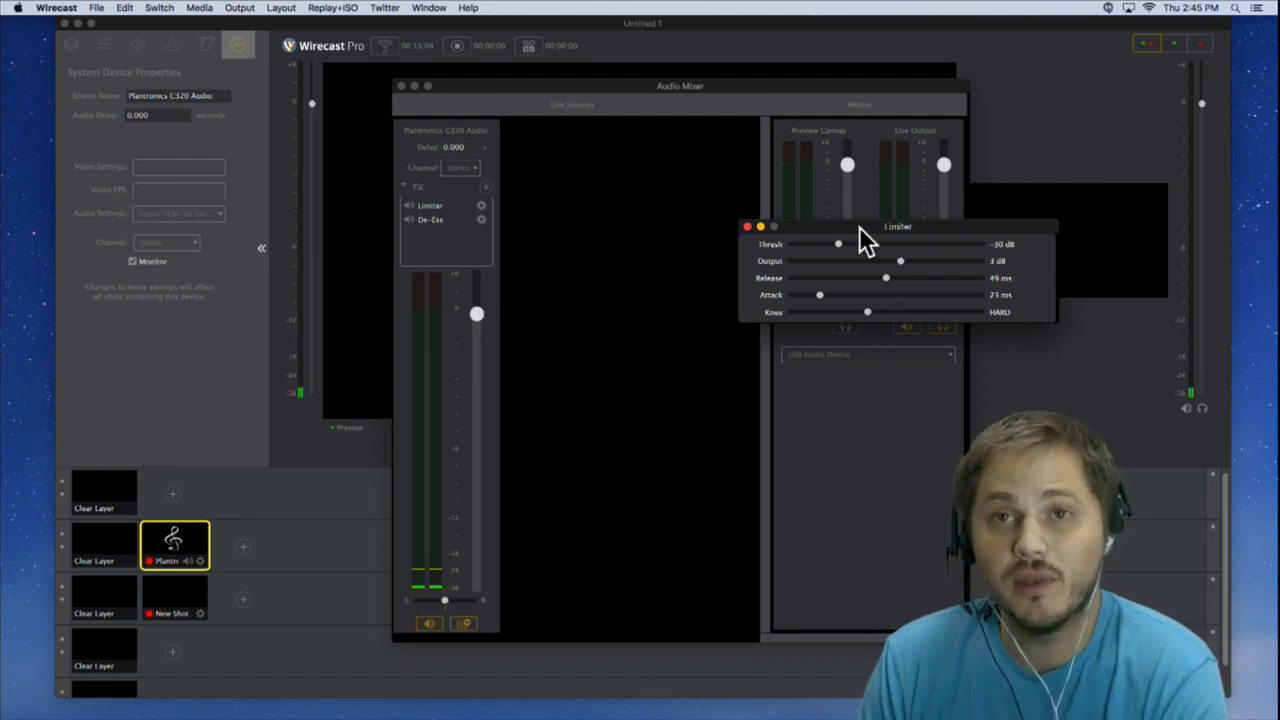
{"action": "left_click", "coordinate": [747, 227]}
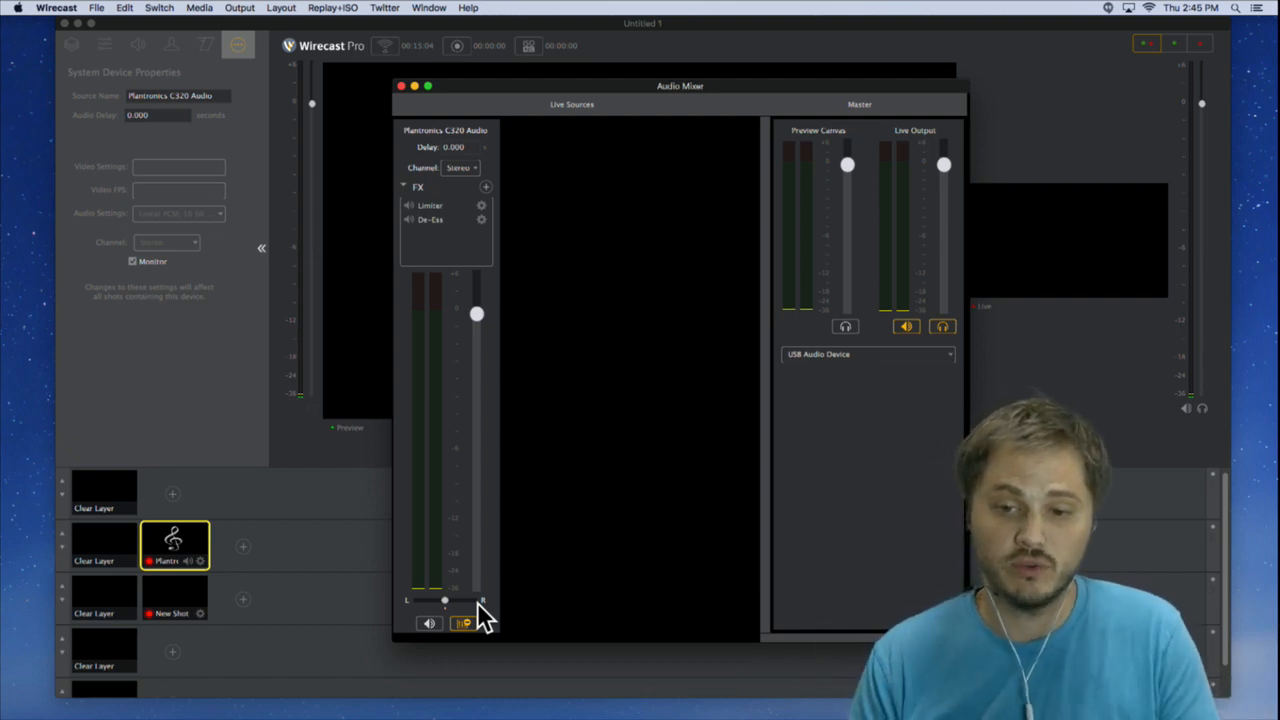
- Review the available audio effects, and remove De-Ess and Limiter from the Plantronics C320 source
{"action": "left_click", "coordinate": [487, 187]}
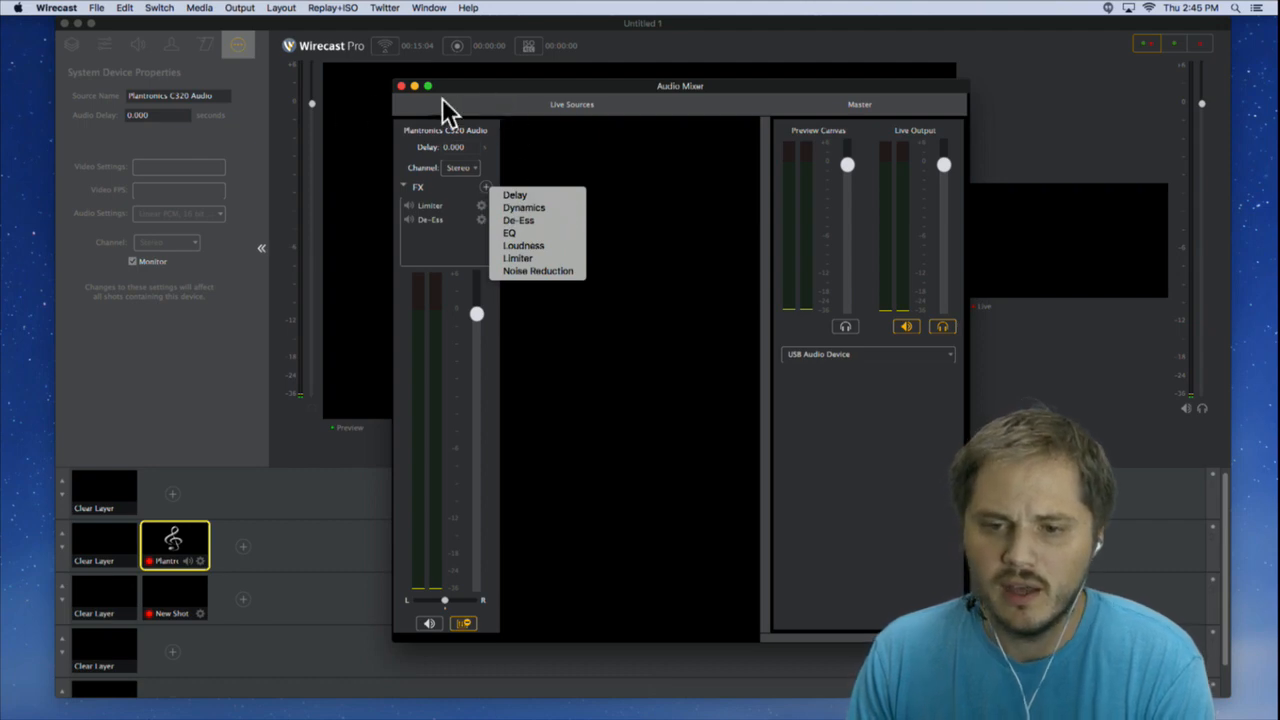
{"action": "left_click", "coordinate": [474, 90]}
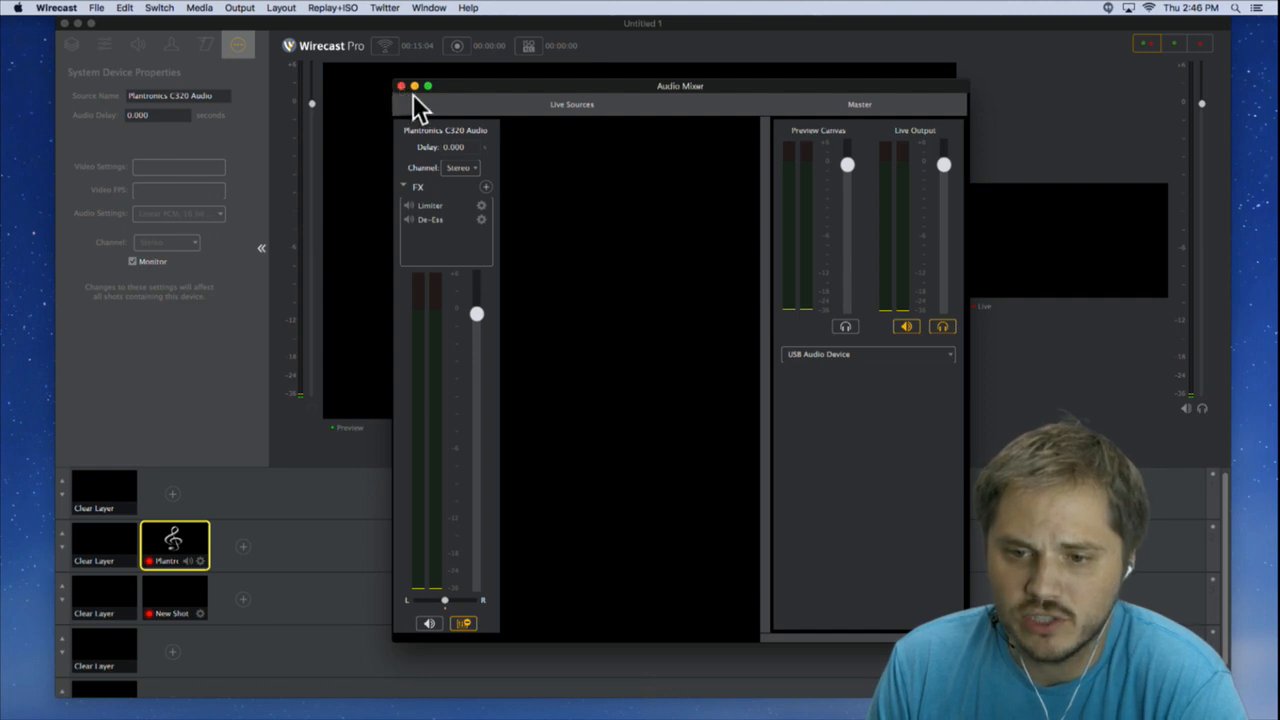
{"action": "left_click", "coordinate": [455, 218]}
{"action": "left_click", "coordinate": [437, 220]}
{"action": "left_click", "coordinate": [439, 219]}
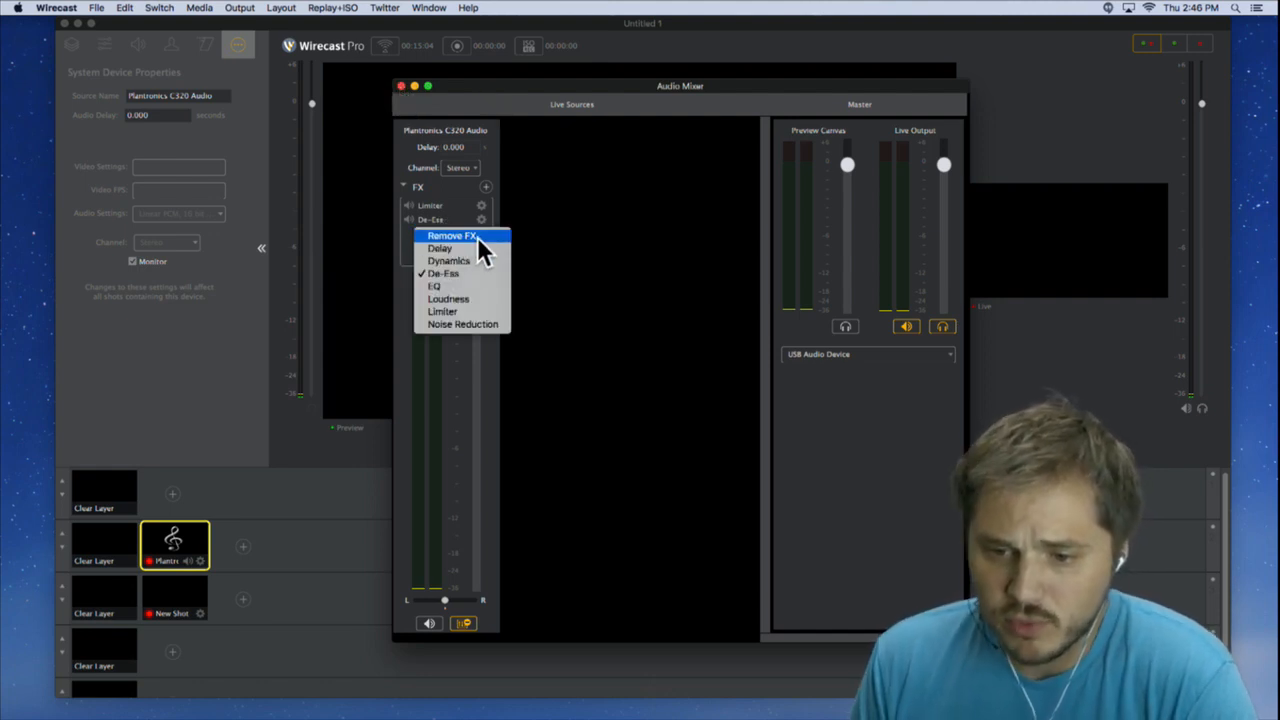
{"action": "left_click", "coordinate": [475, 236]}
{"action": "left_click", "coordinate": [440, 220]}
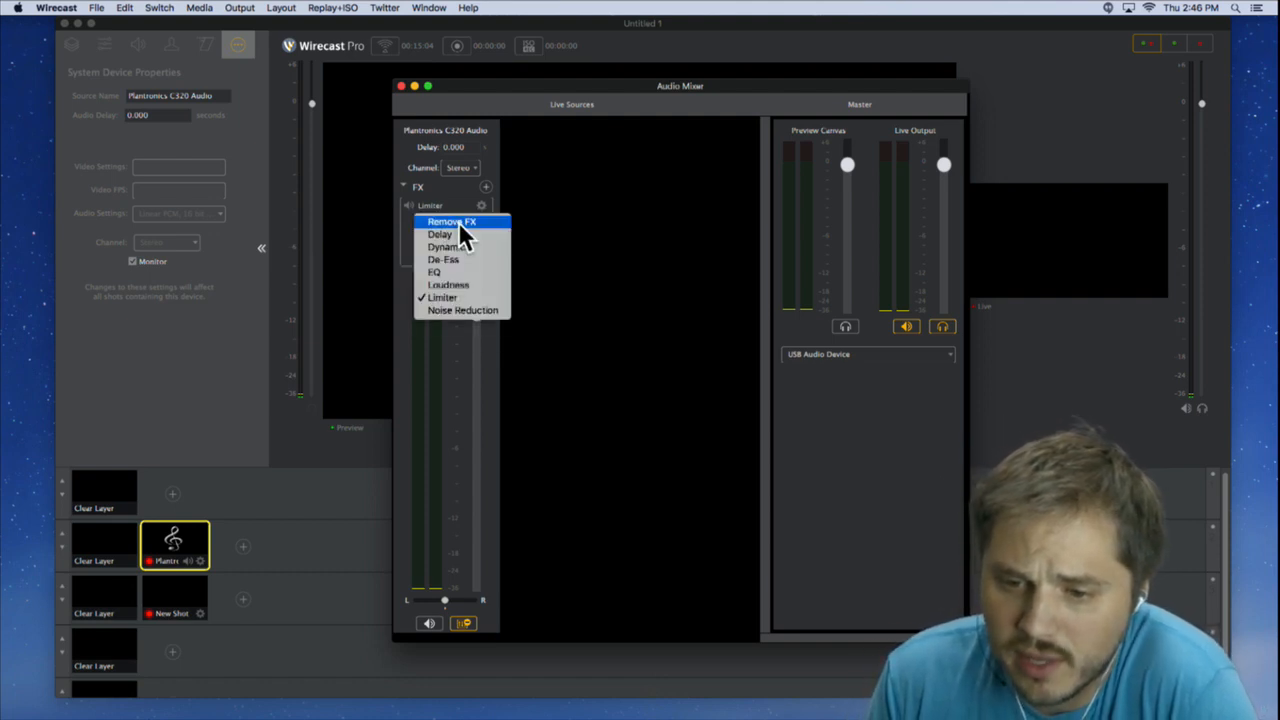
{"action": "left_click", "coordinate": [466, 220]}
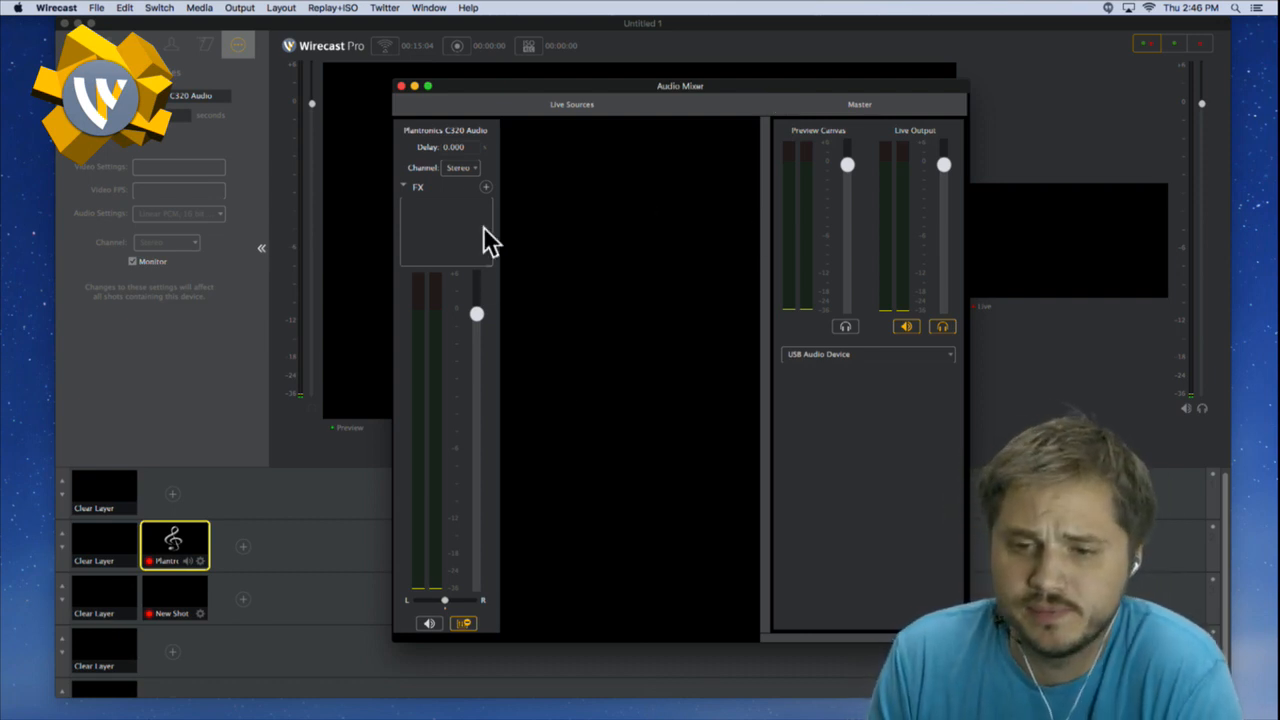
- Close the Audio Mixer and add the XI100DUSB-HDMI Video capture device as a shot on layer 2
{"action": "left_click", "coordinate": [401, 87]}
{"action": "mouse_move", "coordinate": [671, 700]}
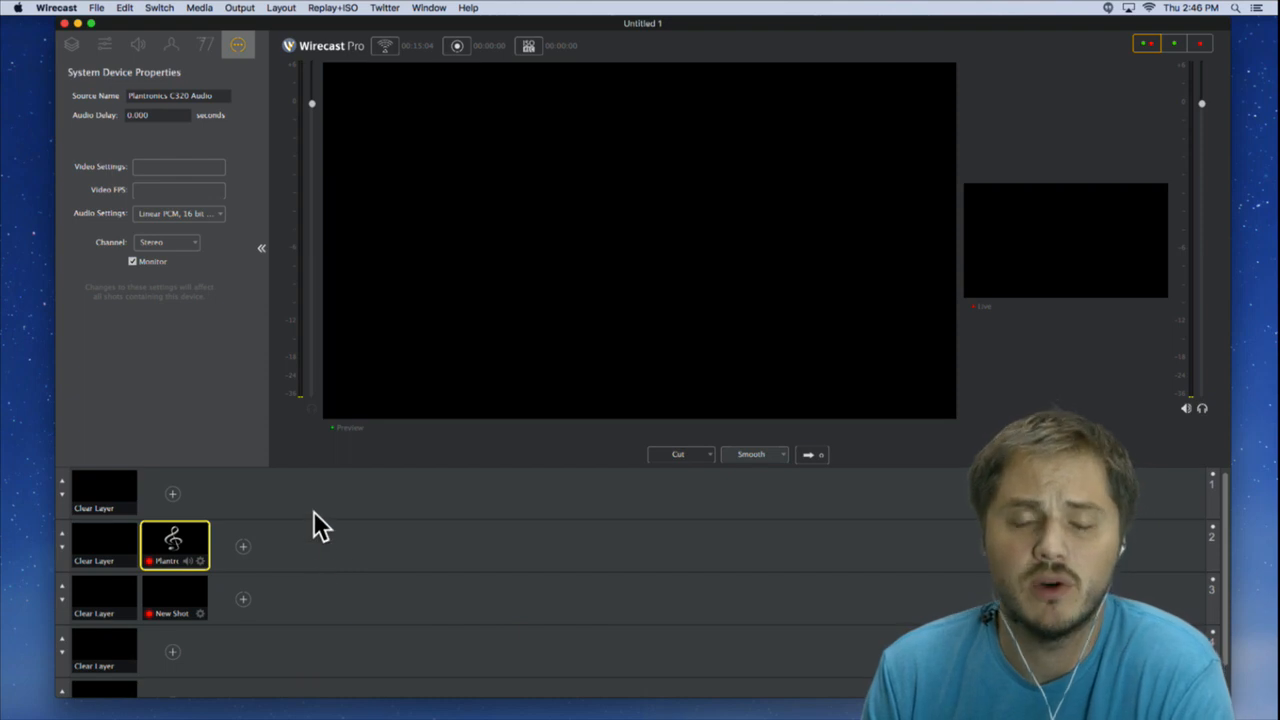
{"action": "left_click", "coordinate": [245, 547]}
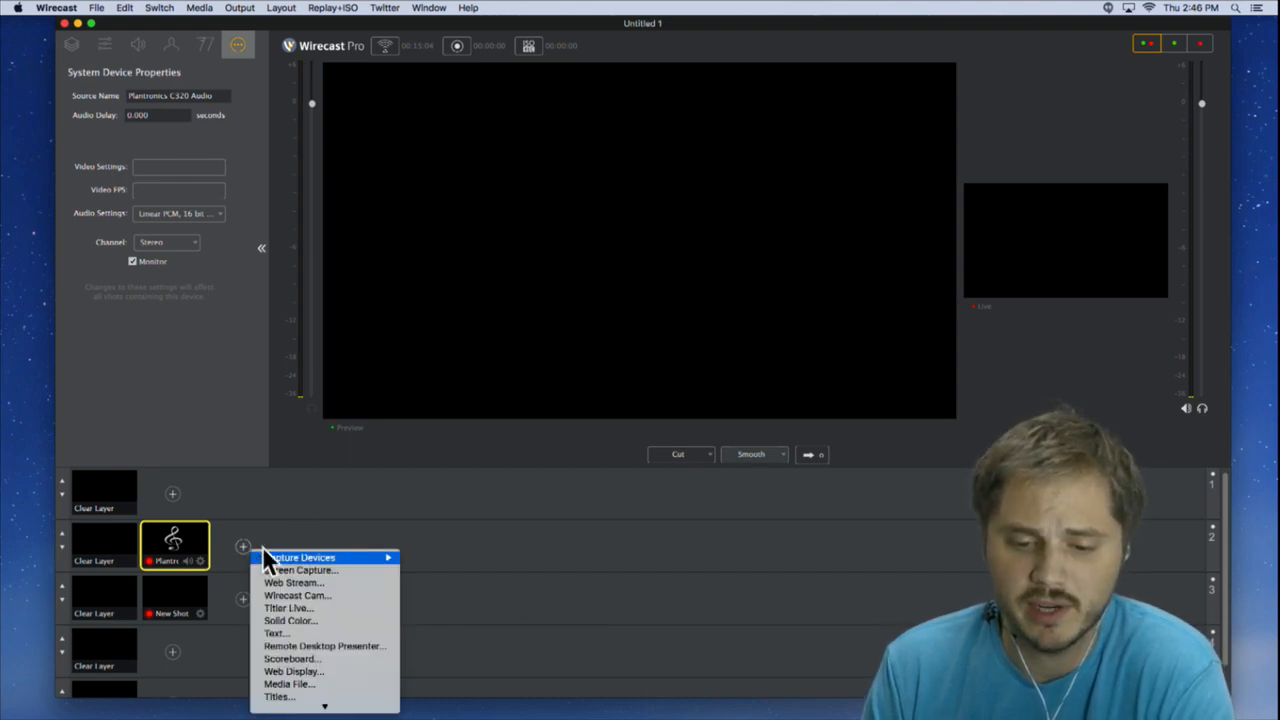
{"action": "mouse_move", "coordinate": [373, 557]}
{"action": "left_click", "coordinate": [437, 633]}
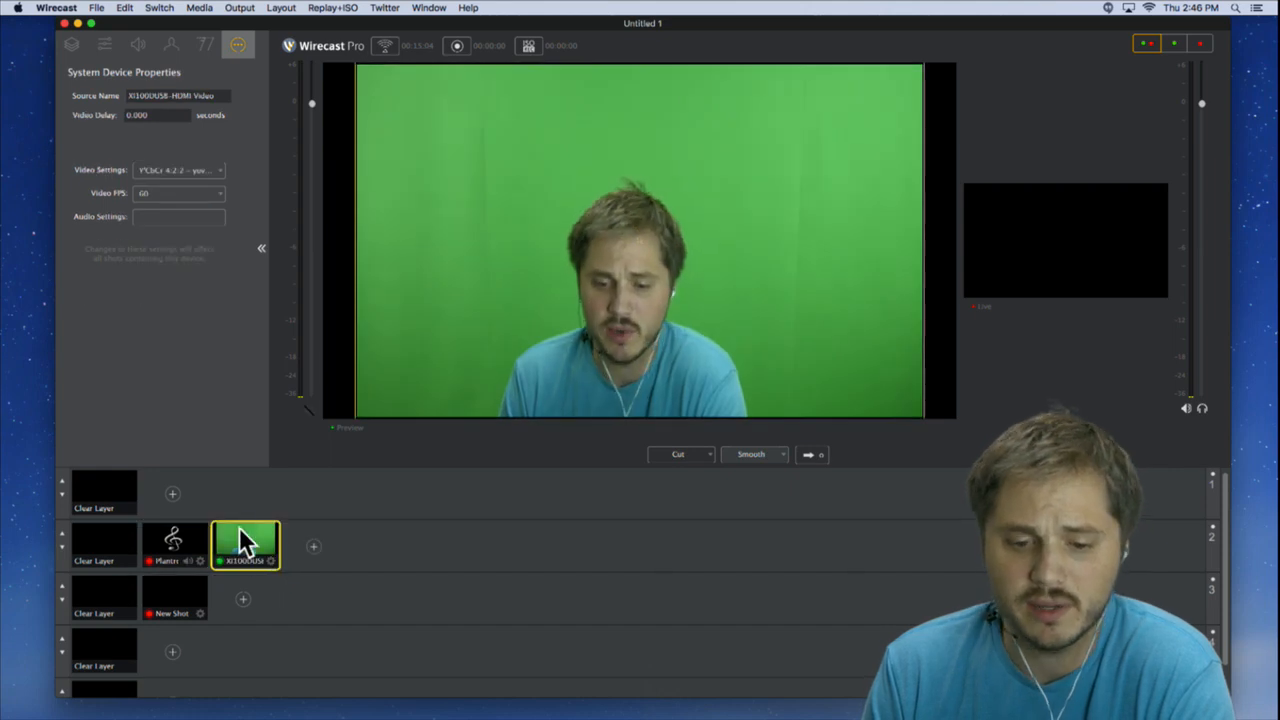
- Set the XI100DUSB-HDMI device's video format to Y'CbCr 4:2:2 - yuvy, 1920 x 1080
{"action": "left_click", "coordinate": [213, 172]}
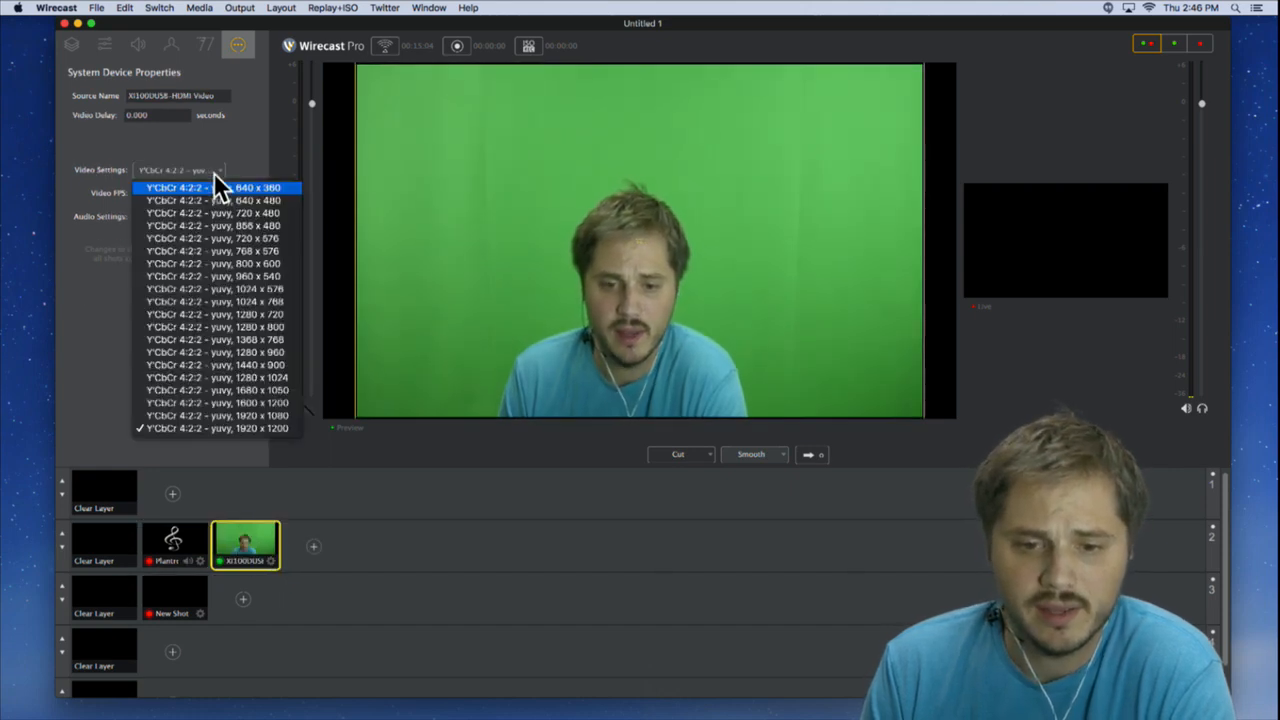
{"action": "left_click", "coordinate": [226, 415]}
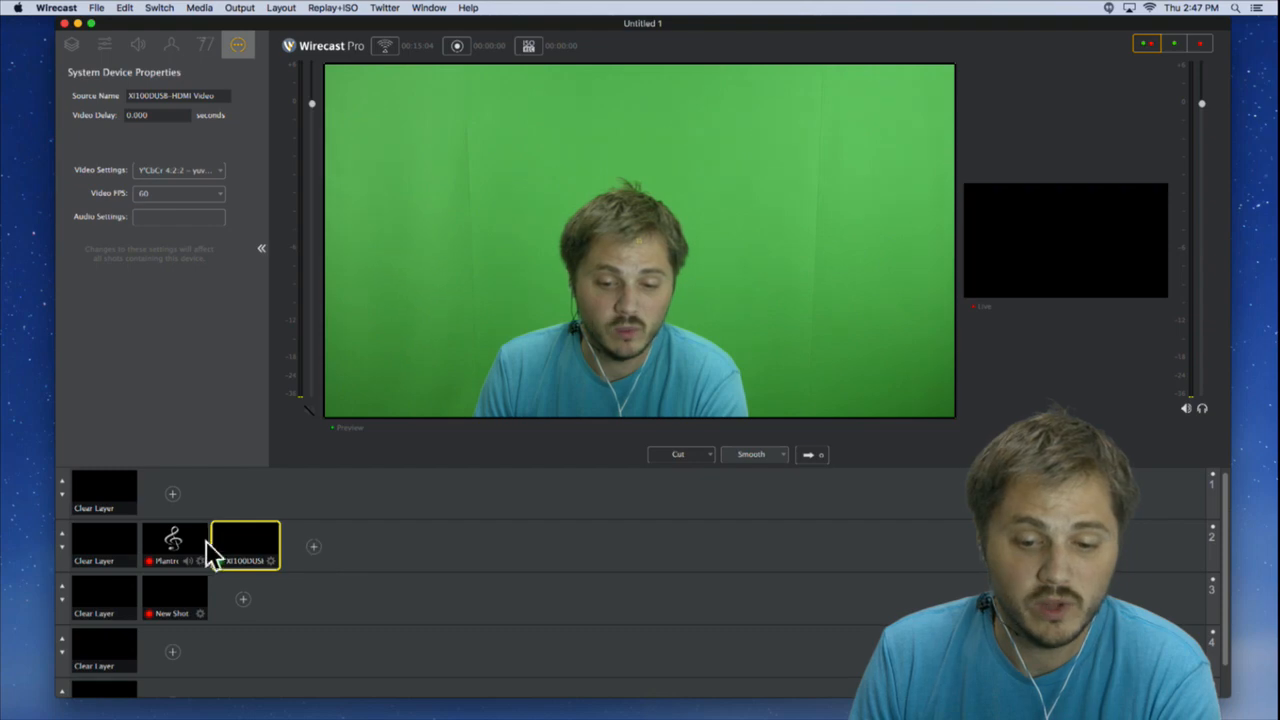
- Switch to the Chrome browser, check the driver downloads on the Magewell website, and return to Wirecast
{"action": "mouse_move", "coordinate": [714, 712]}
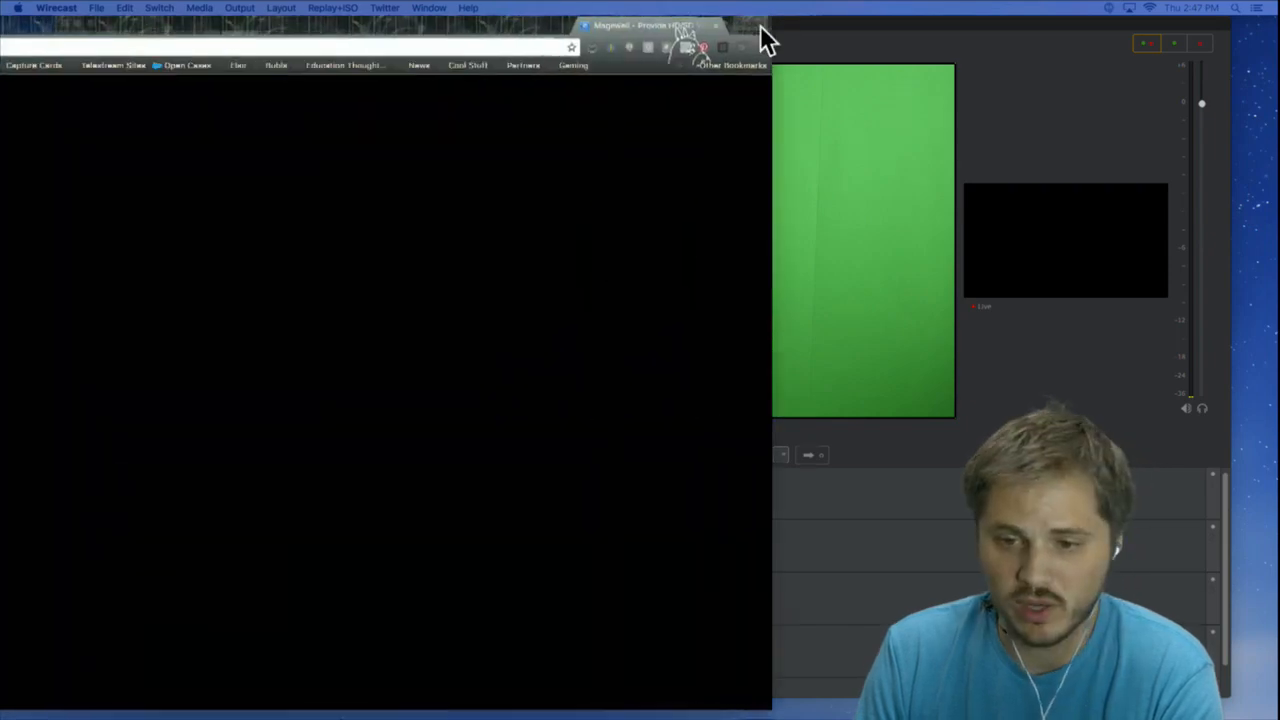
{"action": "left_click_drag", "start_coordinate": [760, 25], "coordinate": [948, 25]}
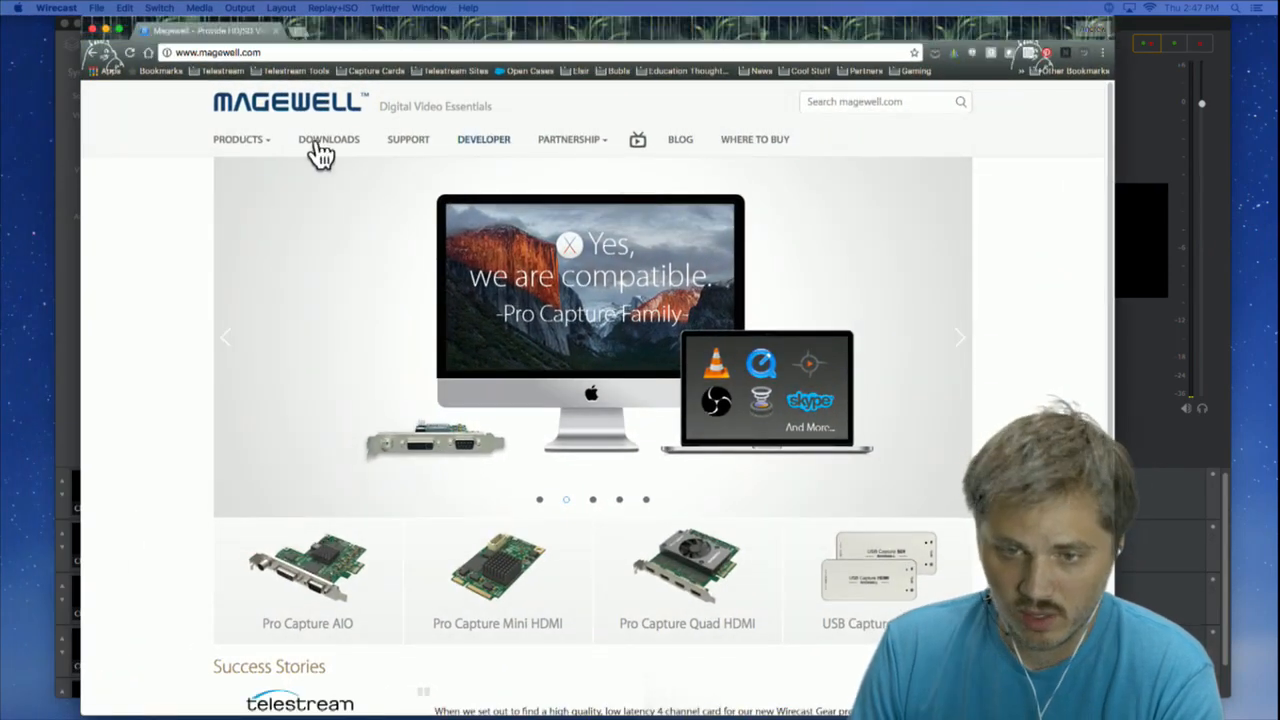
{"action": "left_click", "coordinate": [324, 146]}
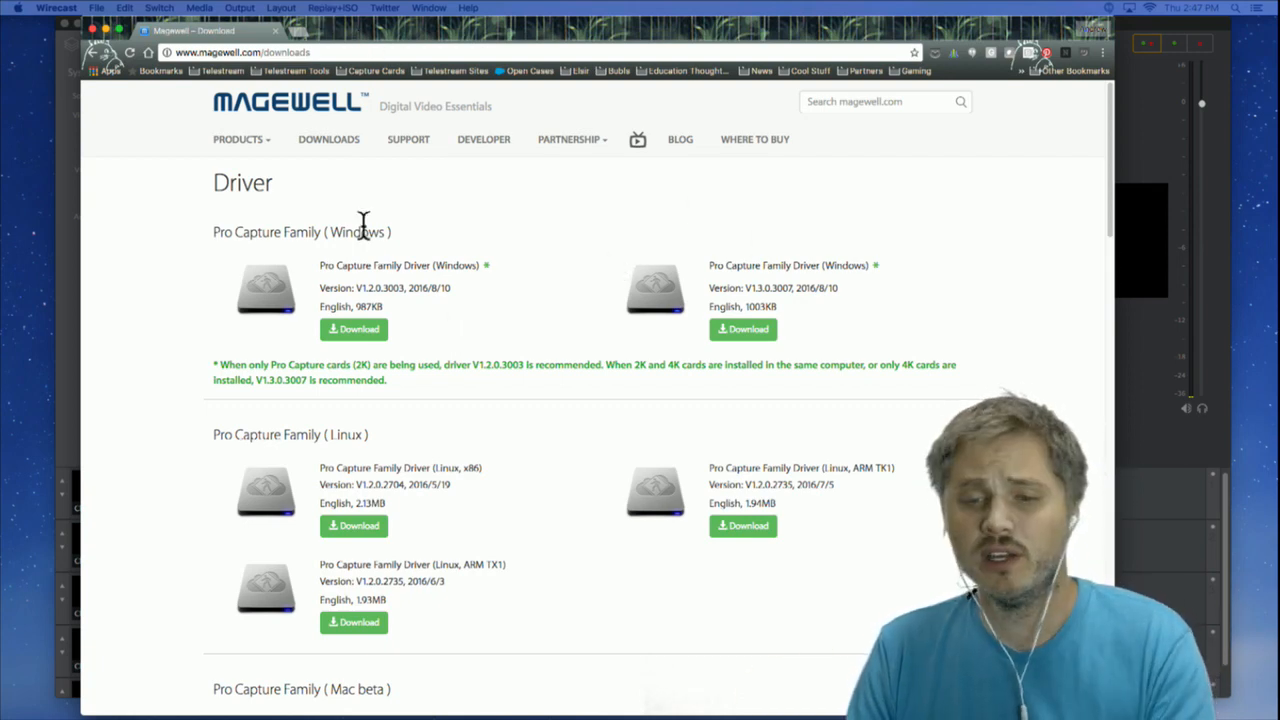
{"action": "left_click_drag", "start_coordinate": [319, 33], "coordinate": [389, 33]}
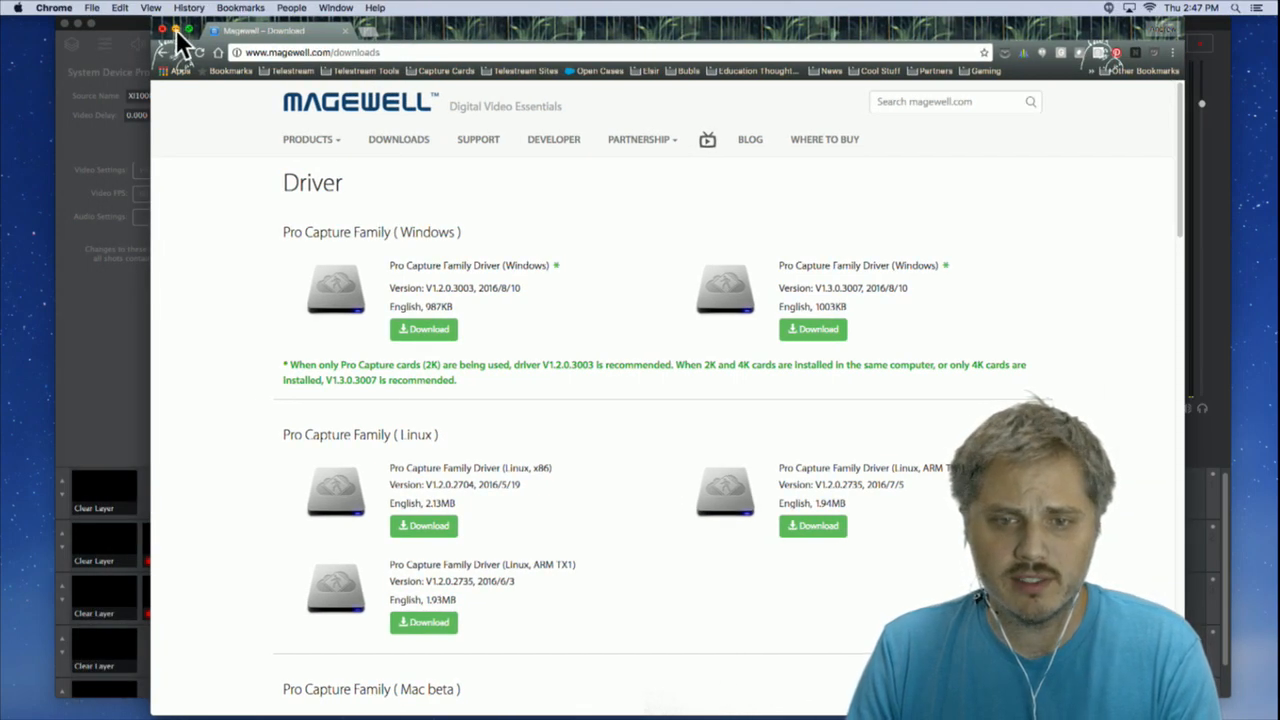
{"action": "left_click", "coordinate": [175, 29]}
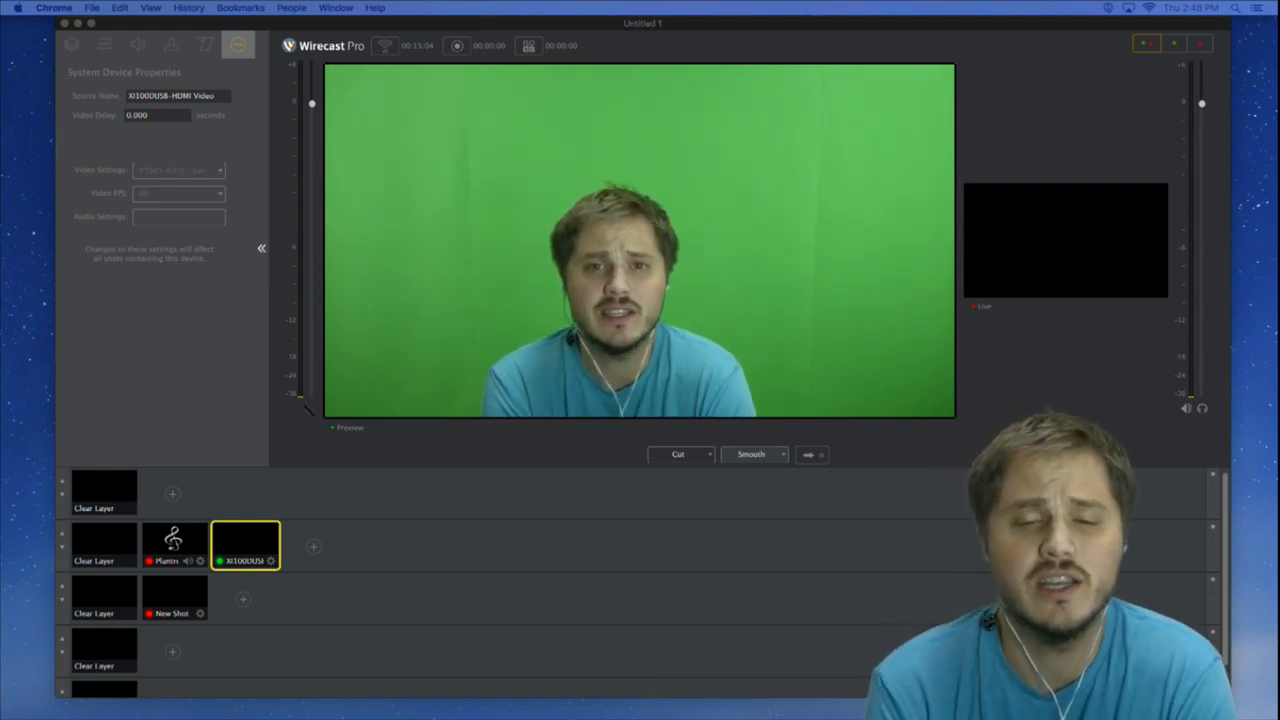
{"action": "left_click", "coordinate": [312, 24]}
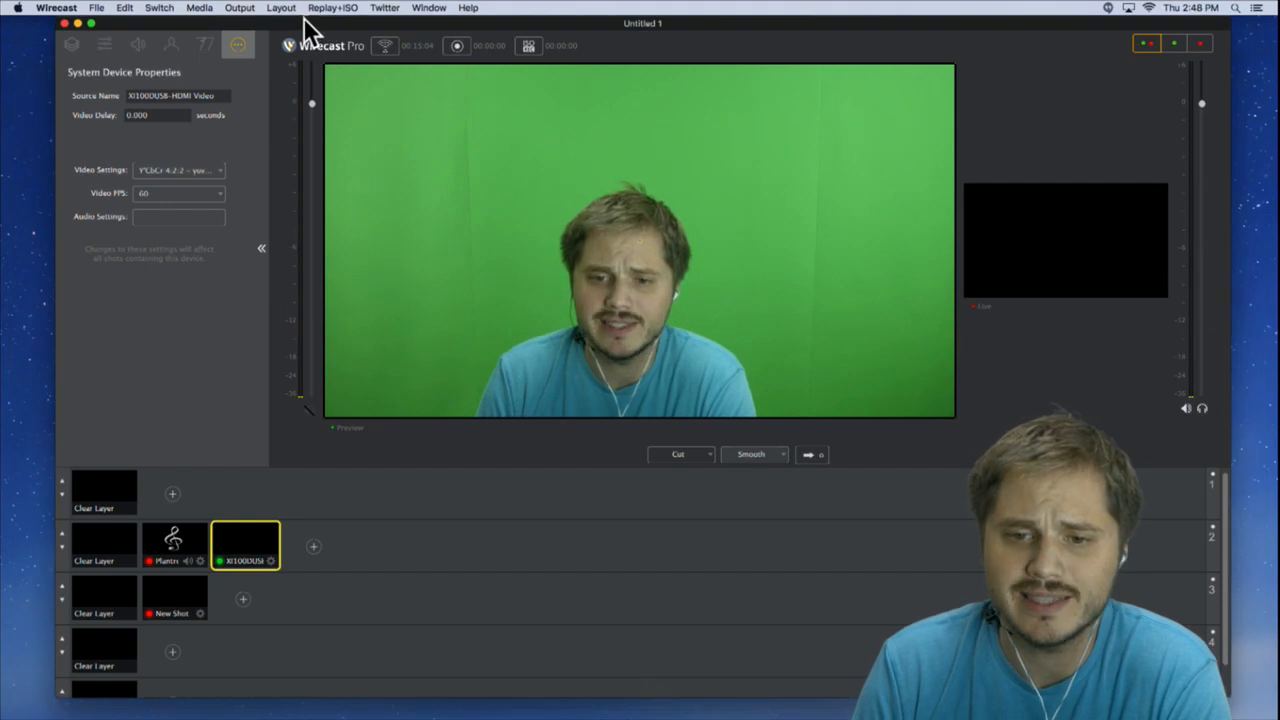
- Open the output settings and add a second output with hitbox as its destination
{"action": "left_click", "coordinate": [251, 7]}
{"action": "left_click", "coordinate": [263, 25]}
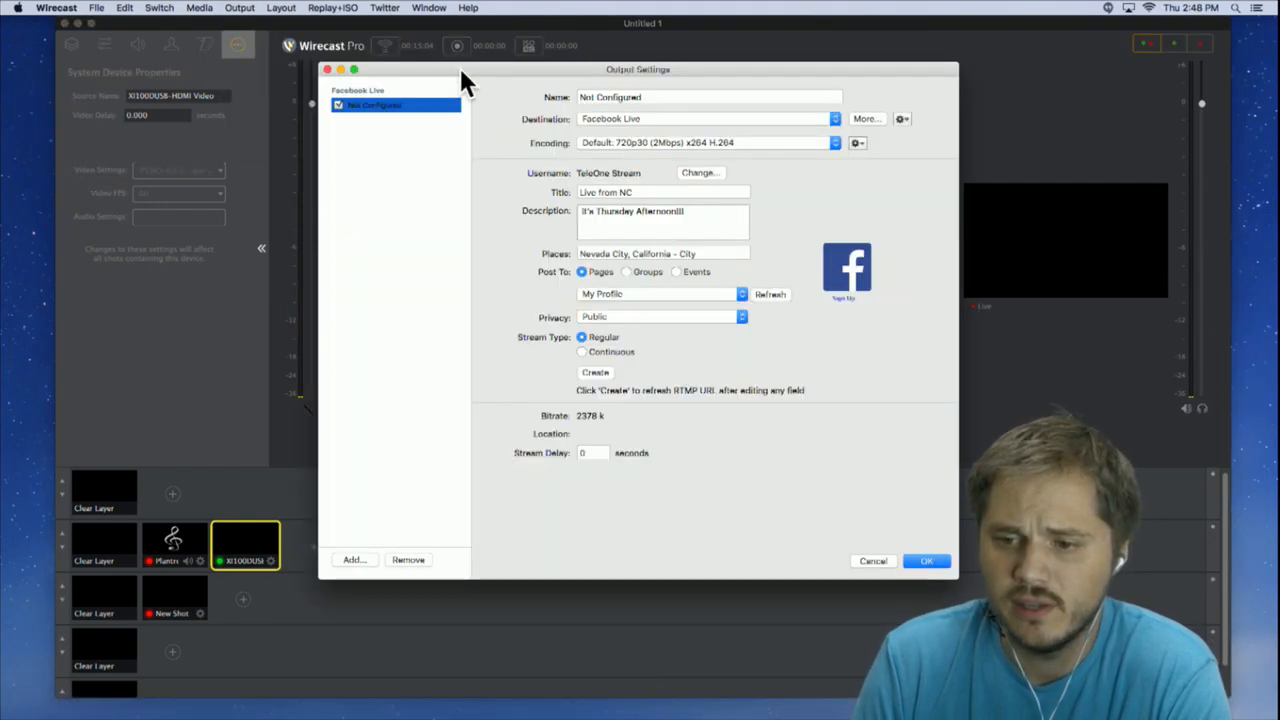
{"action": "left_click_drag", "start_coordinate": [459, 65], "coordinate": [386, 58]}
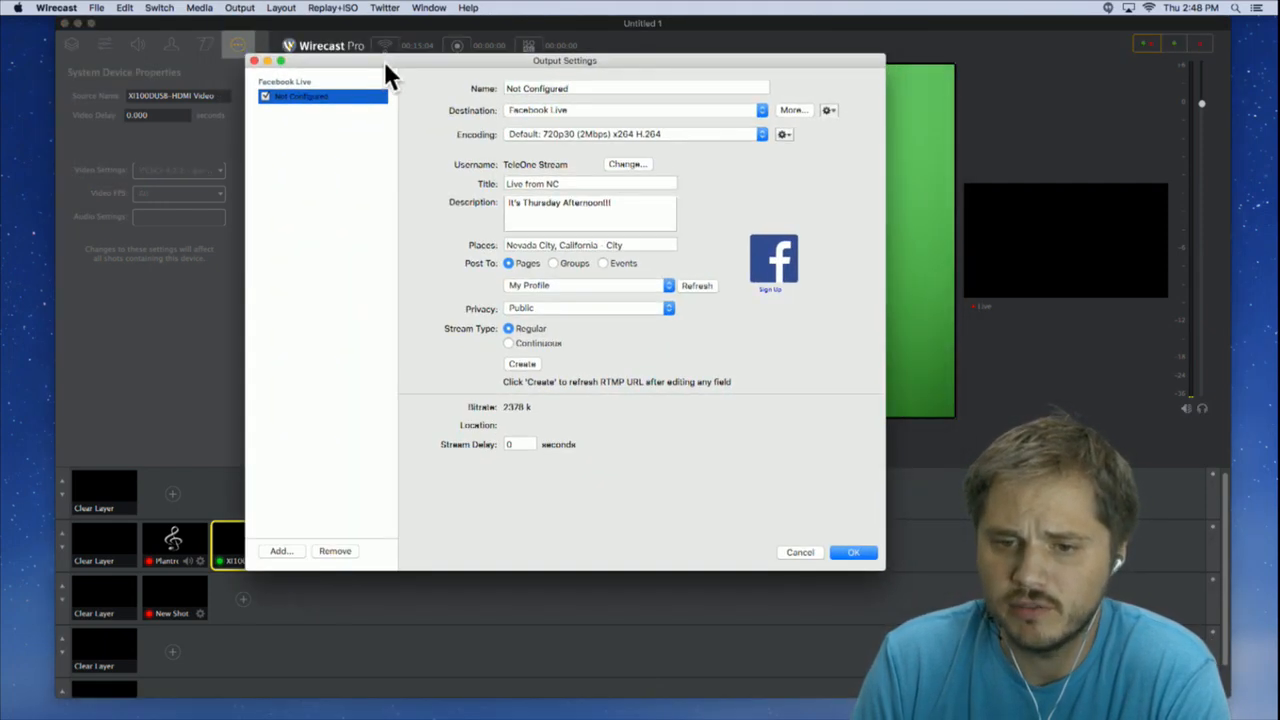
{"action": "left_click", "coordinate": [284, 551]}
{"action": "left_click", "coordinate": [564, 107]}
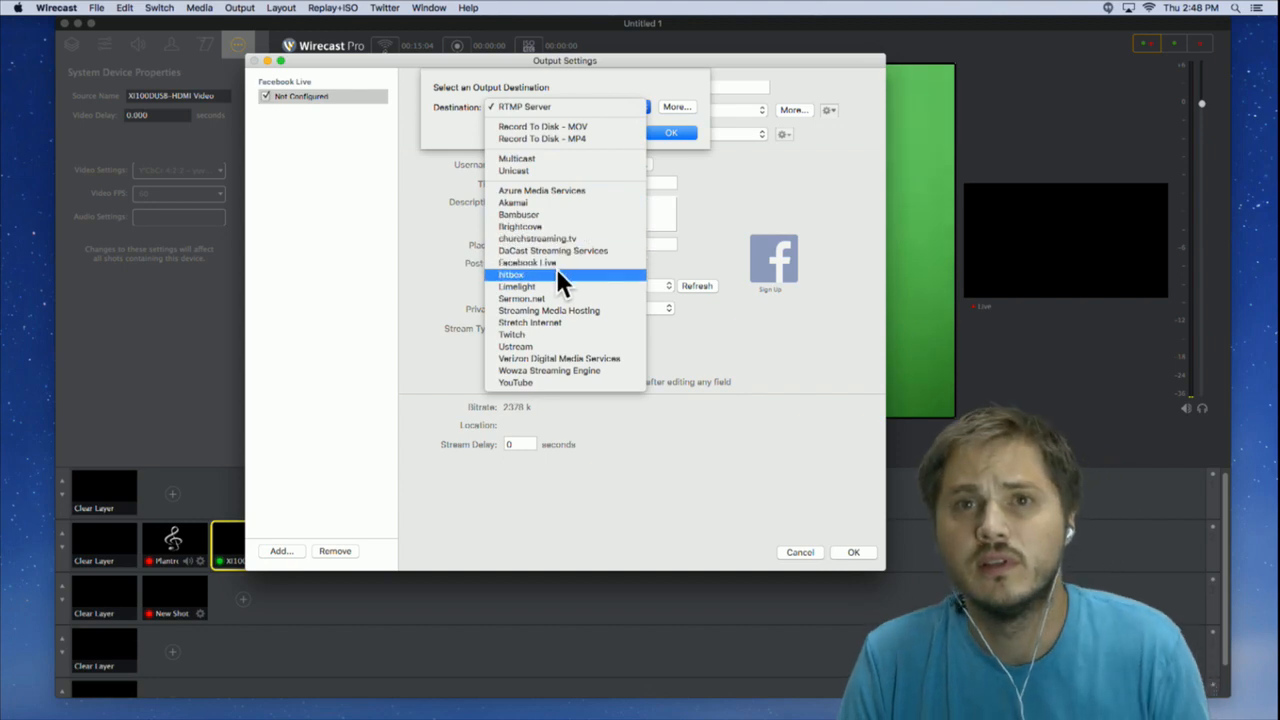
{"action": "left_click", "coordinate": [543, 84]}
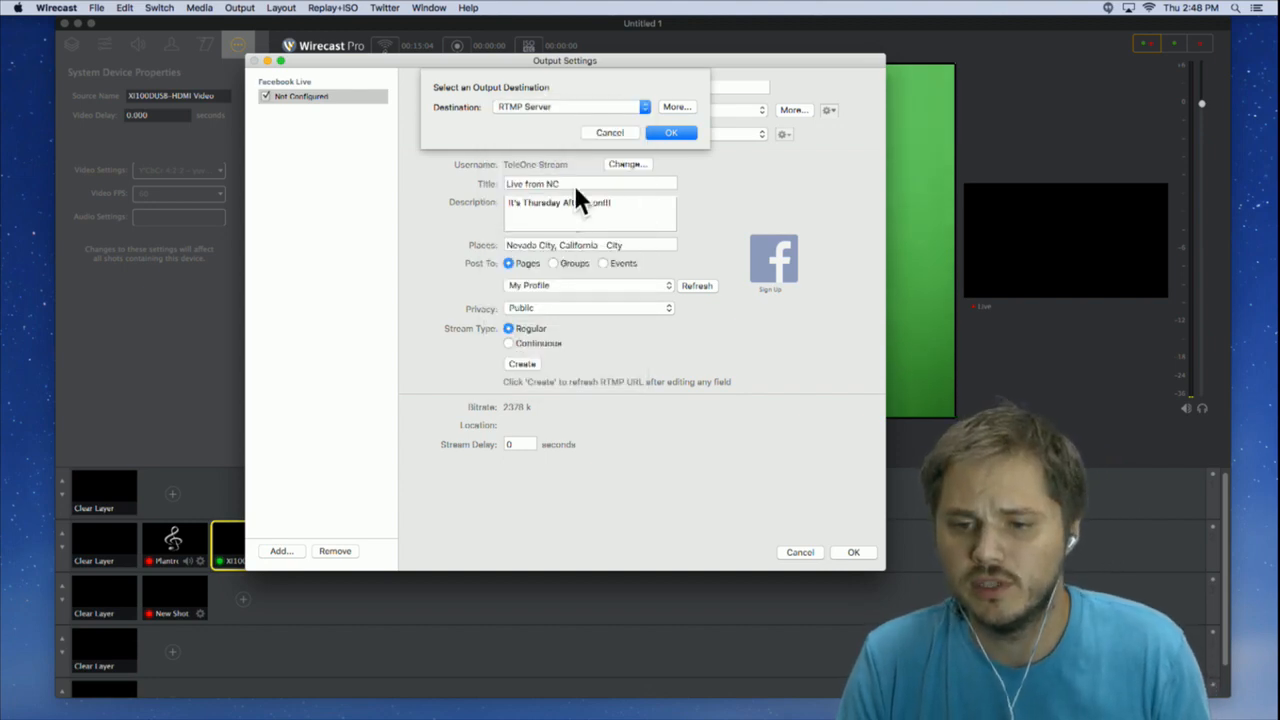
{"action": "left_click", "coordinate": [555, 106]}
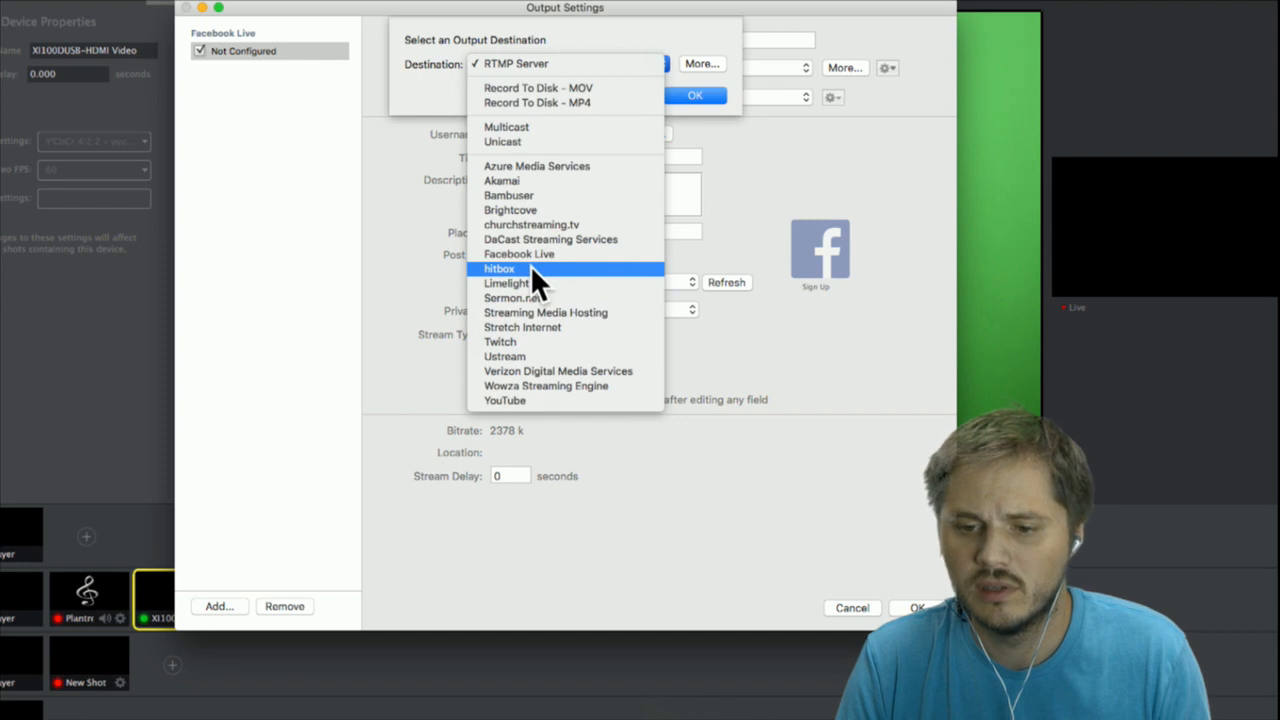
{"action": "left_click", "coordinate": [530, 268]}
{"action": "left_click", "coordinate": [706, 97]}
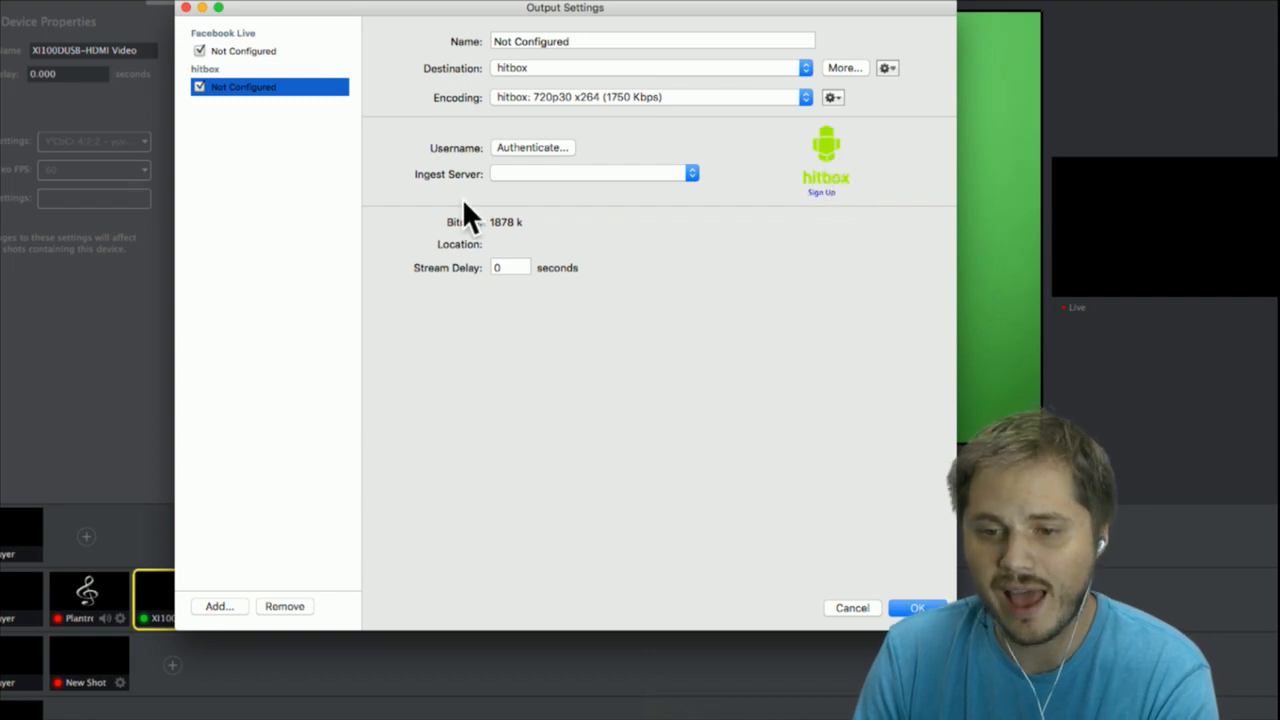
- Review the available encoding presets for the hitbox output and close the output settings
{"action": "left_click_drag", "start_coordinate": [409, 14], "coordinate": [409, 42]}
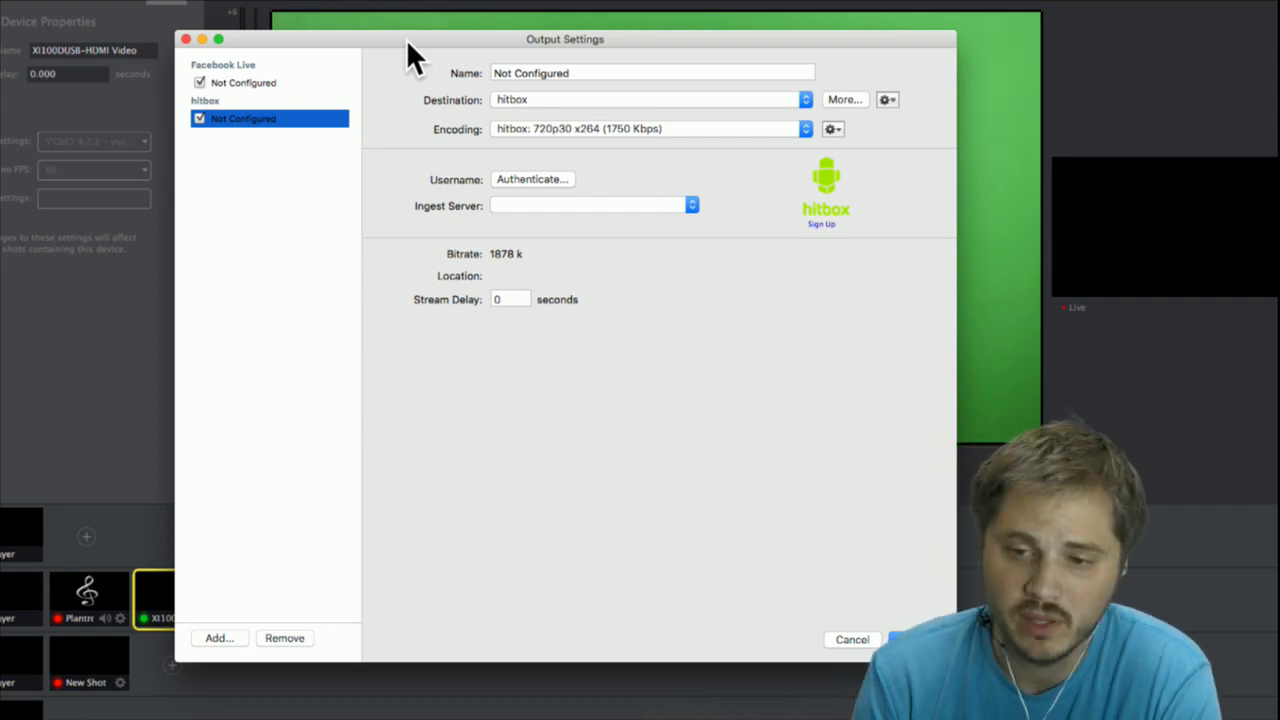
{"action": "left_click", "coordinate": [614, 129]}
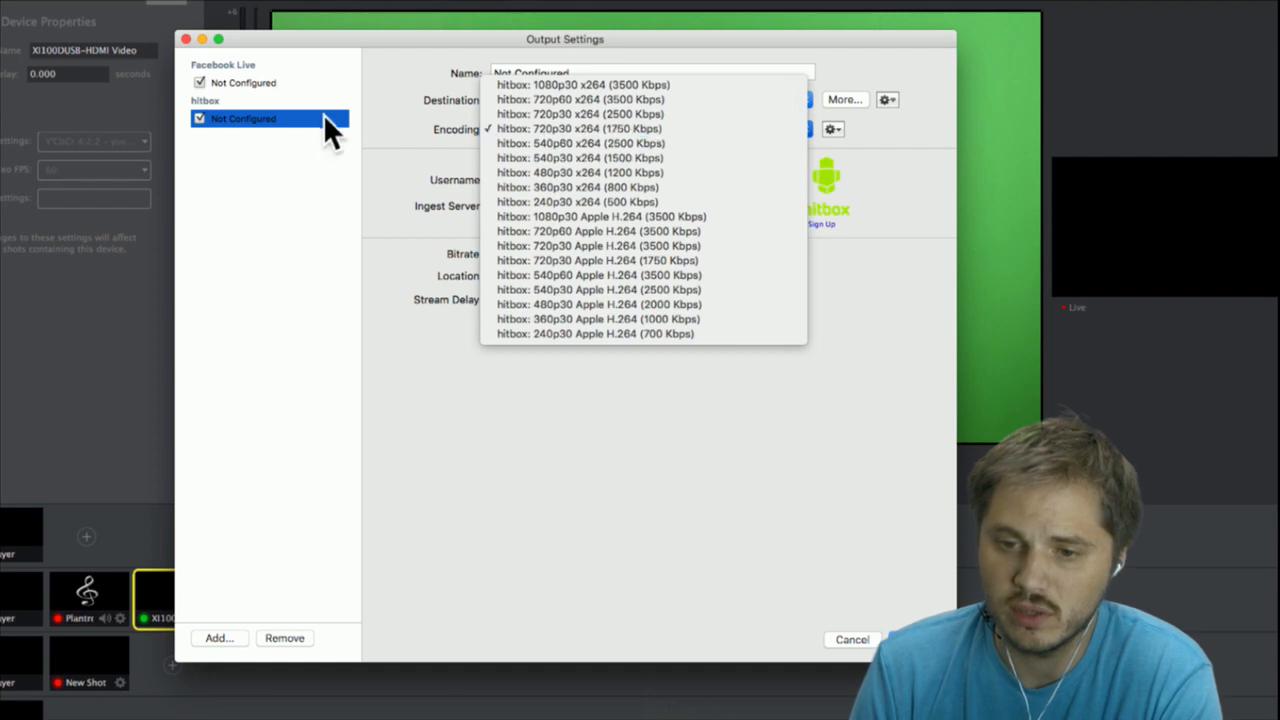
{"action": "left_click", "coordinate": [393, 88]}
{"action": "left_click", "coordinate": [520, 128]}
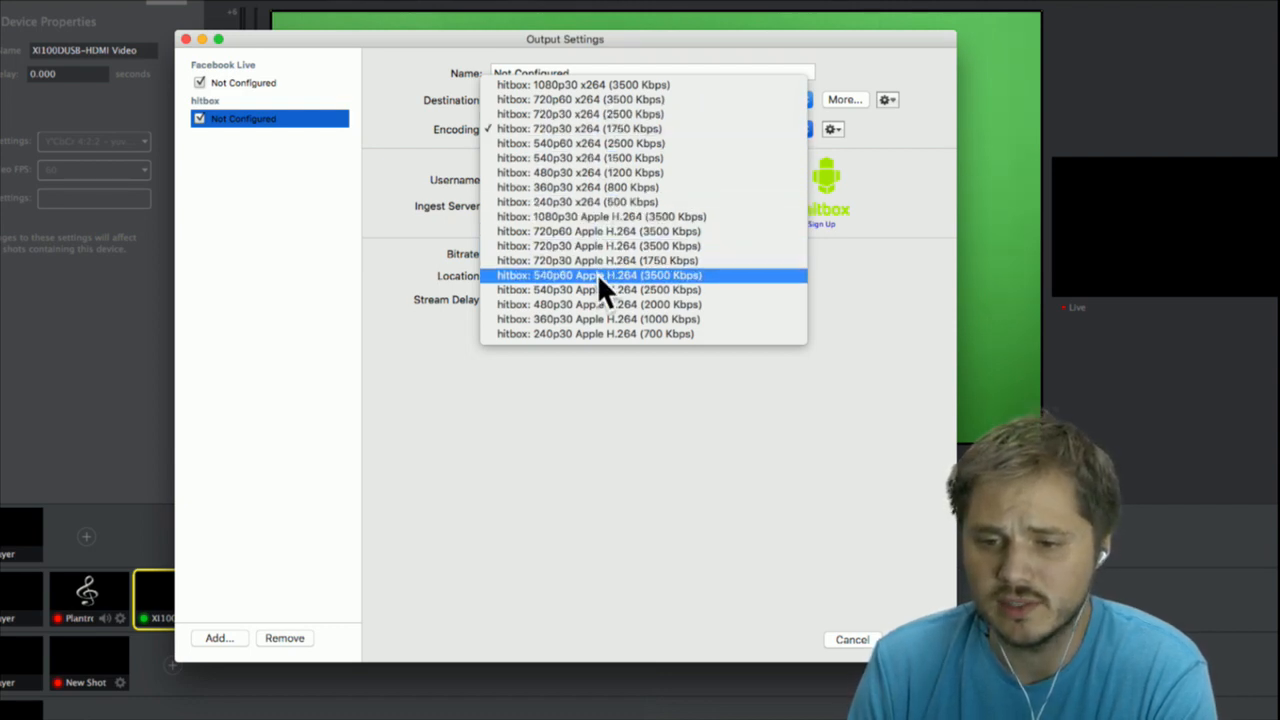
{"action": "left_click", "coordinate": [431, 477]}
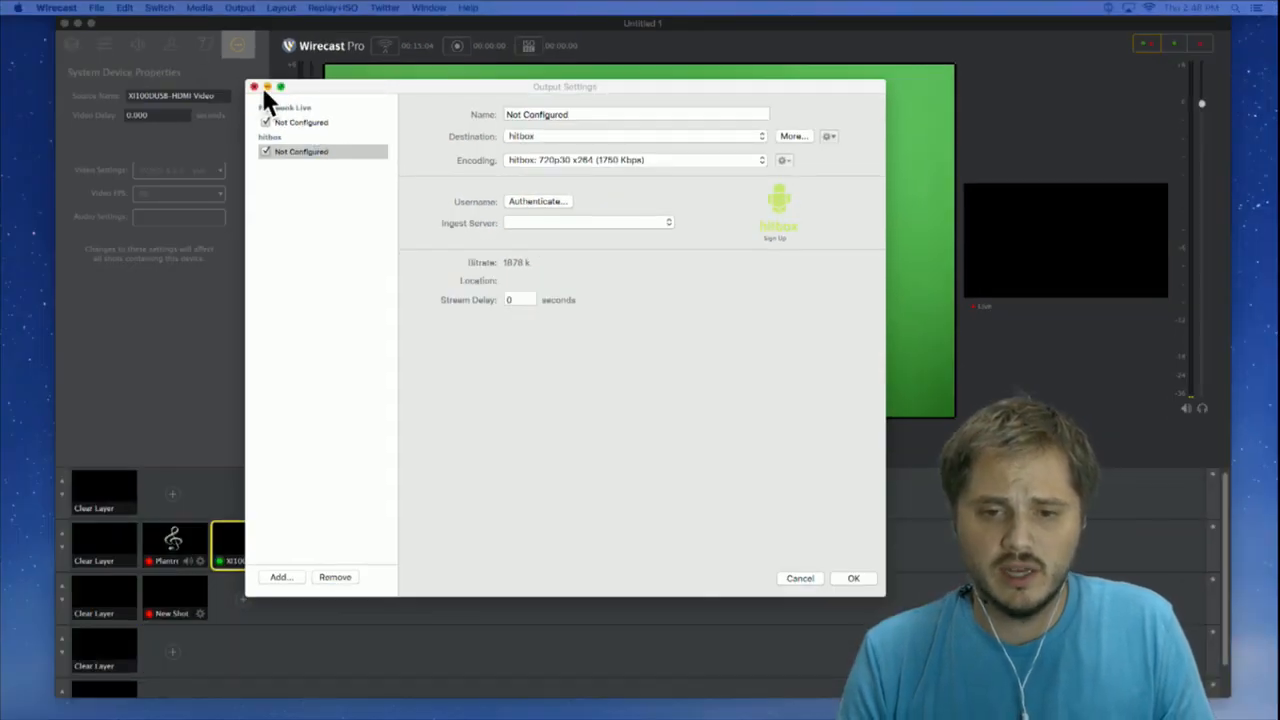
{"action": "left_click", "coordinate": [255, 87]}
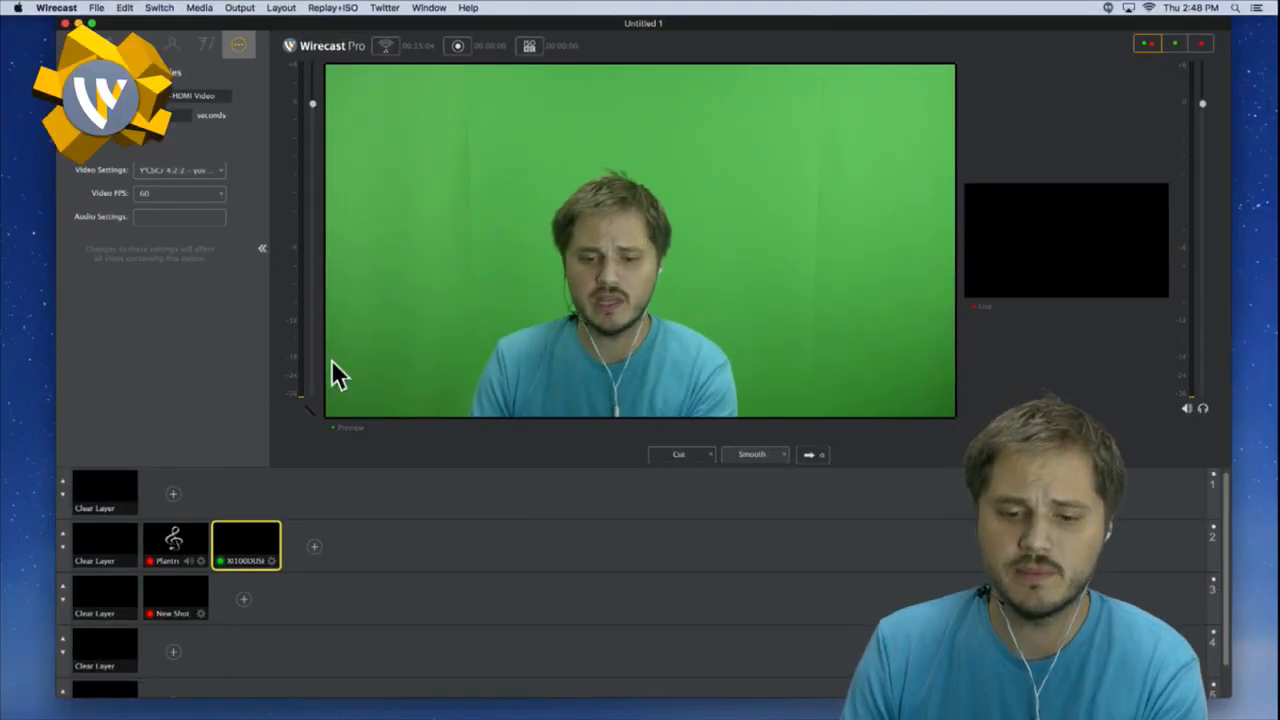
- Clear layer 2 in the preview and add the Ocean Title template as a new title shot on that layer
{"action": "left_click", "coordinate": [108, 545]}
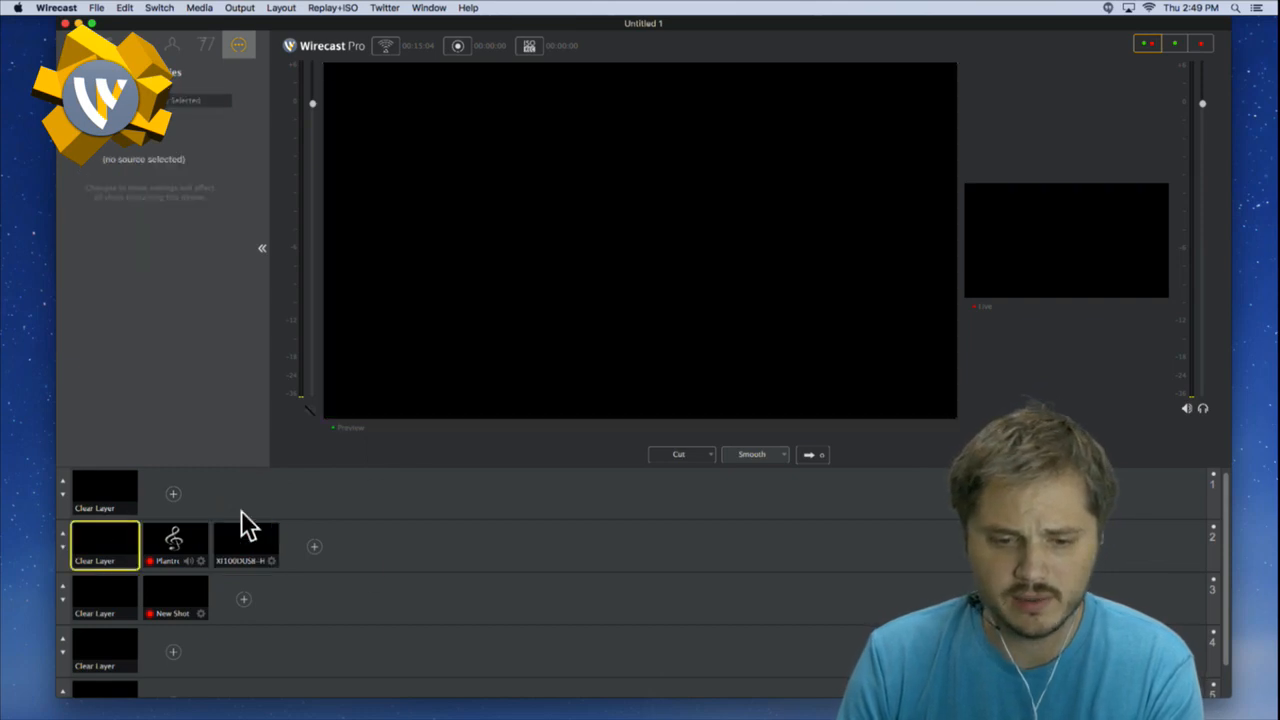
{"action": "left_click", "coordinate": [314, 547]}
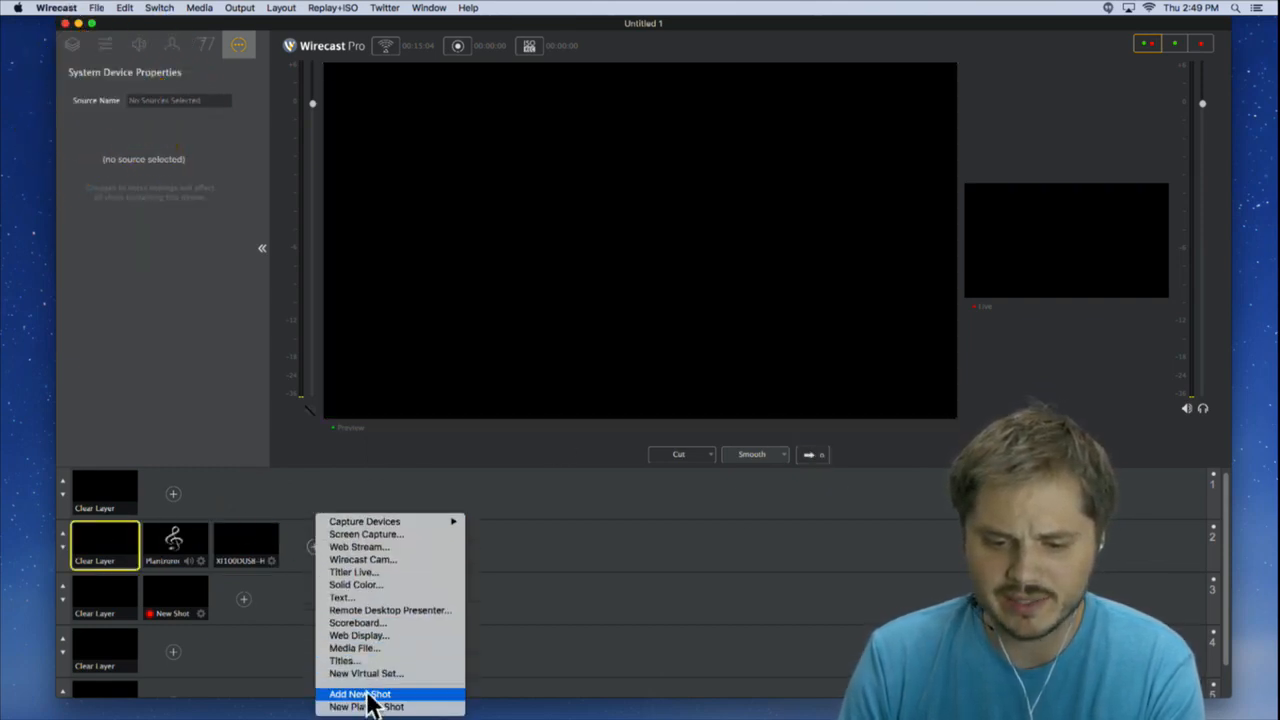
{"action": "left_click", "coordinate": [385, 665]}
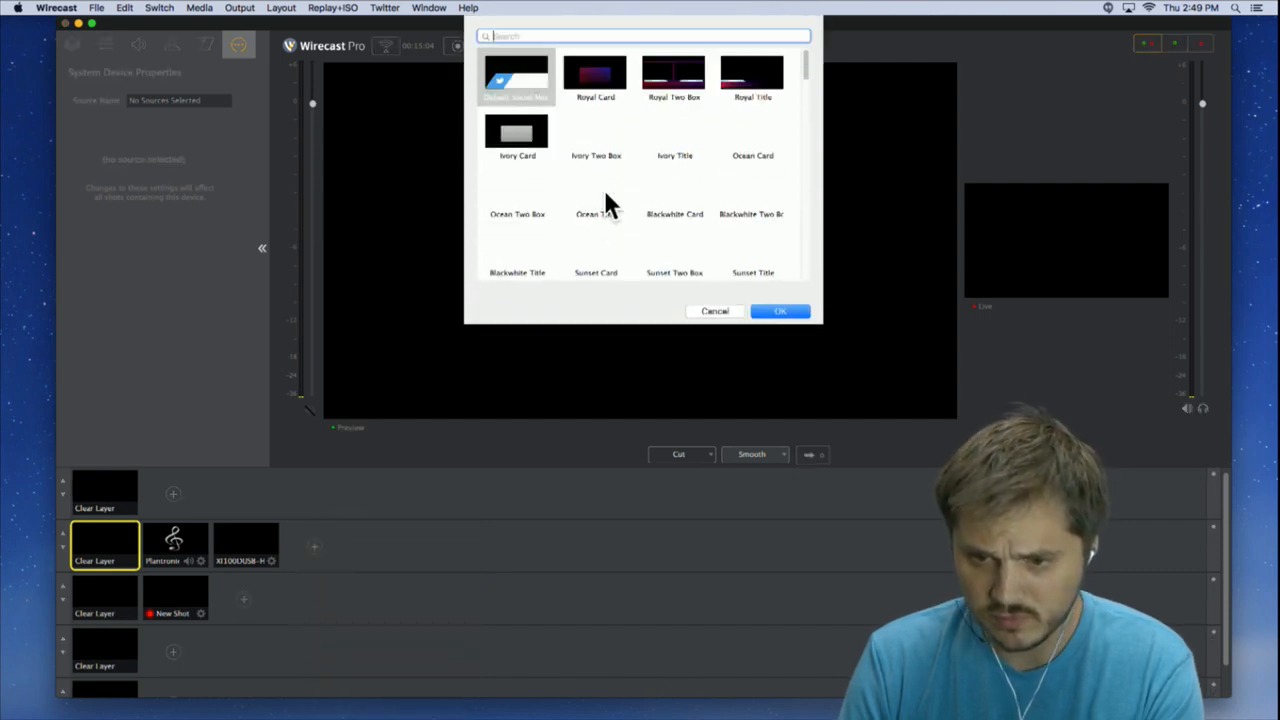
{"action": "left_click", "coordinate": [597, 143]}
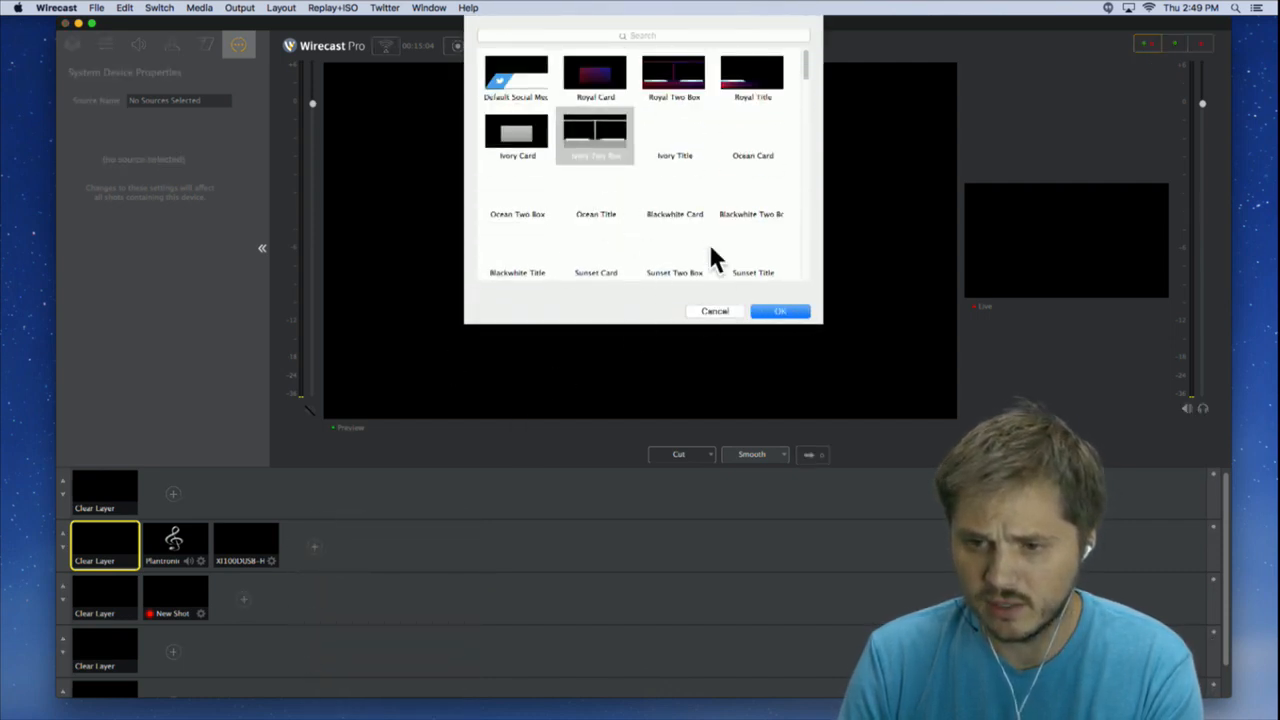
{"action": "left_click", "coordinate": [768, 311]}
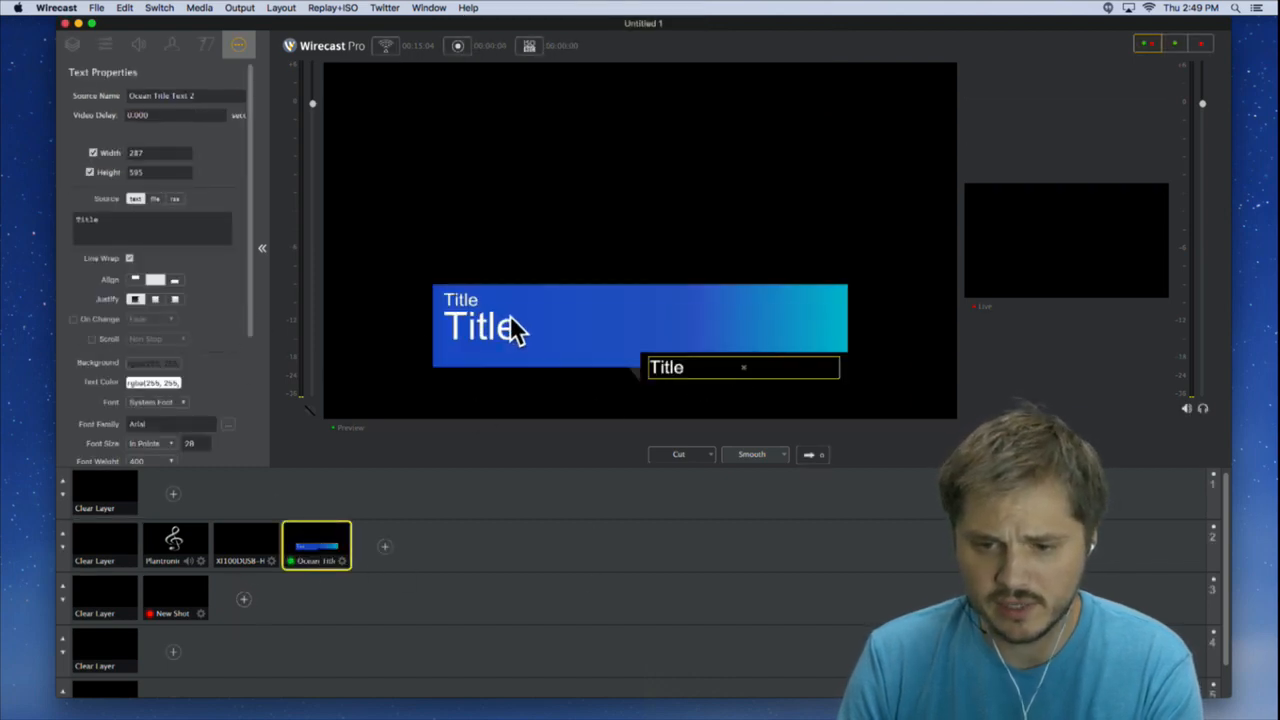
- Set the large main text of the Ocean Title shot to "This is Text"
{"action": "left_click", "coordinate": [509, 318]}
{"action": "double_click", "coordinate": [87, 220]}
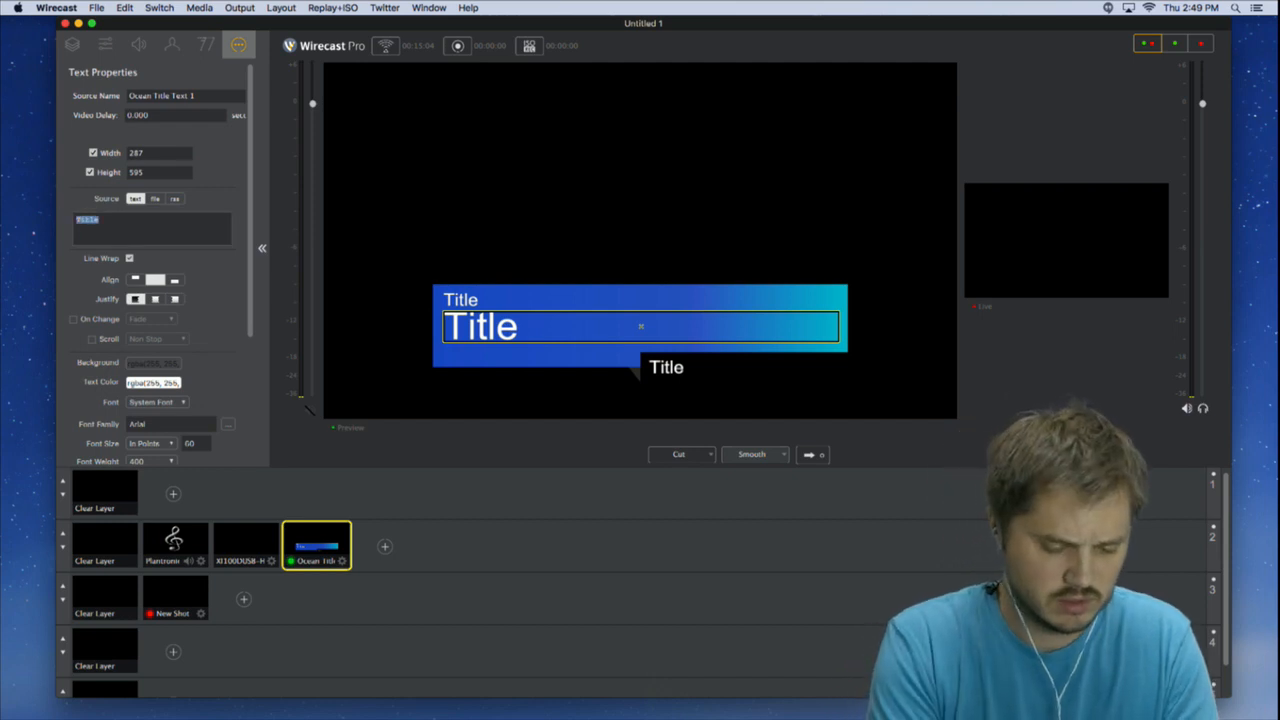
{"action": "type", "text": "Thi"}
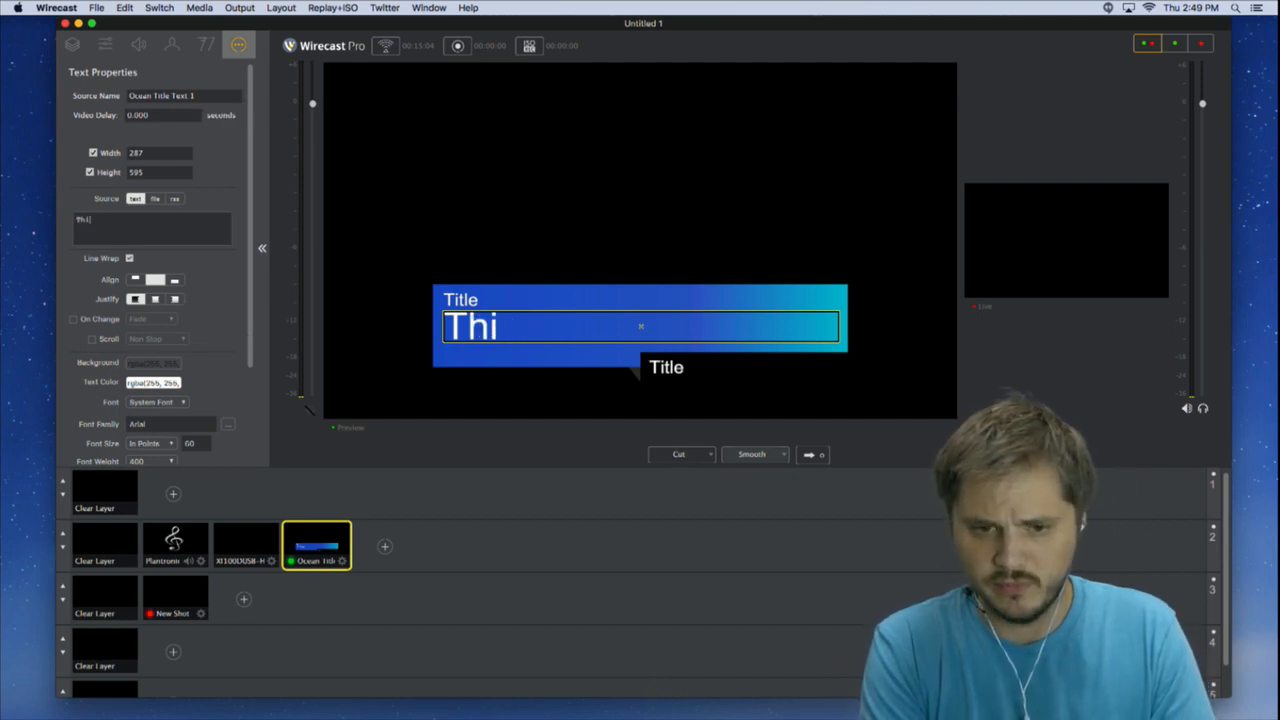
{"action": "type", "text": "s is Text"}
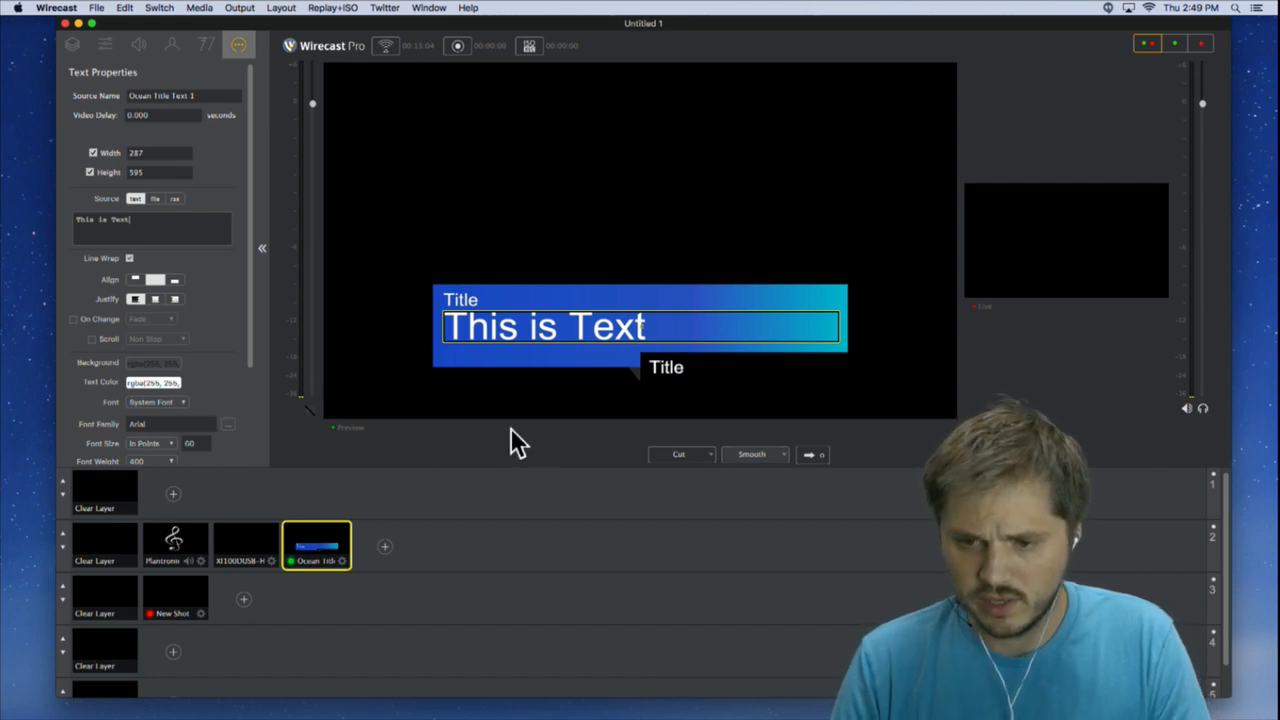
- Delete the two small placeholder texts above and below the main line of the Ocean Title shot
{"action": "left_click", "coordinate": [732, 374]}
{"action": "left_click", "coordinate": [664, 378]}
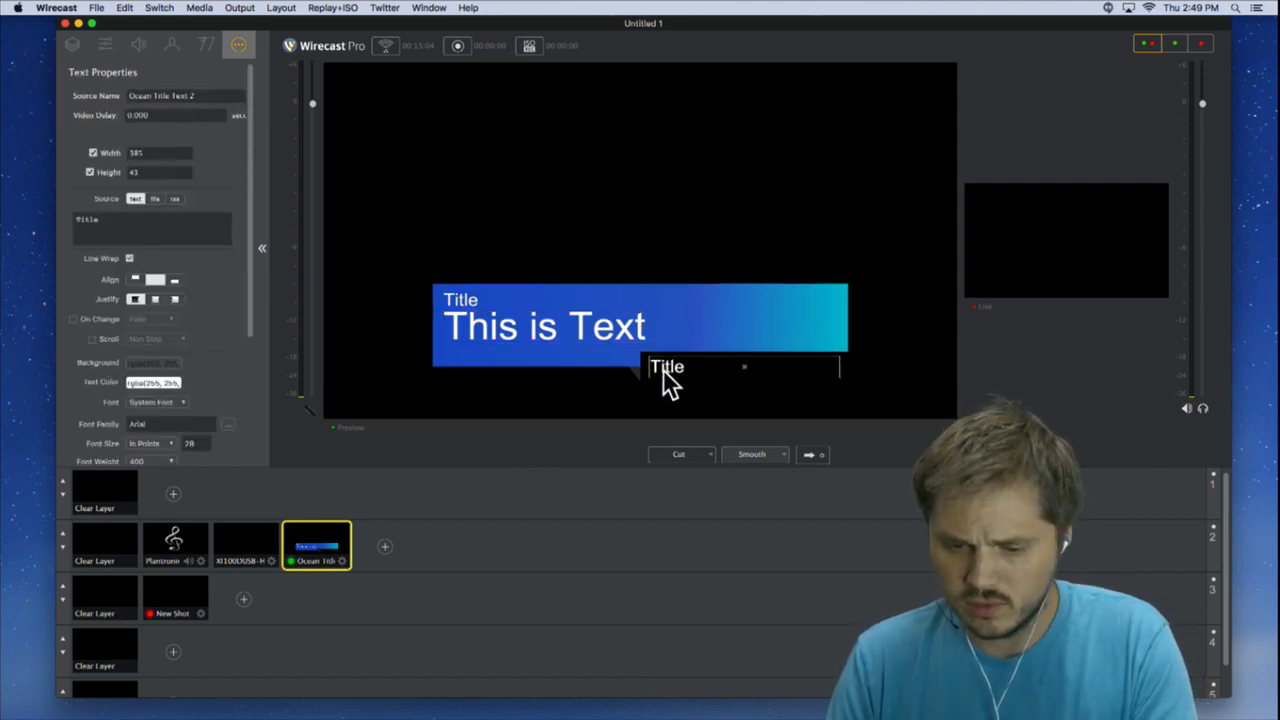
{"action": "left_click", "coordinate": [668, 380]}
{"action": "left_click", "coordinate": [457, 306]}
{"action": "left_click", "coordinate": [668, 341]}
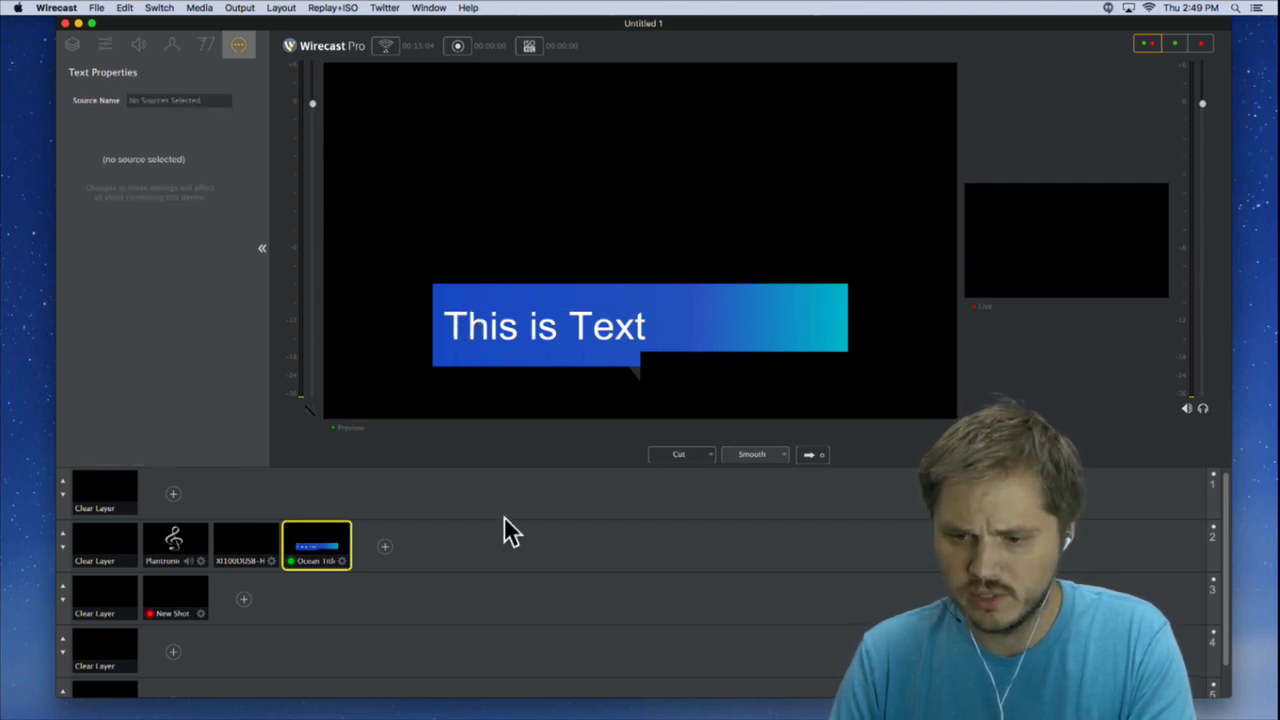
- Take the Ocean Title shot live and resize the preview and live views to about equal widths
{"action": "left_click", "coordinate": [809, 455]}
{"action": "left_click_drag", "start_coordinate": [960, 234], "coordinate": [751, 271]}
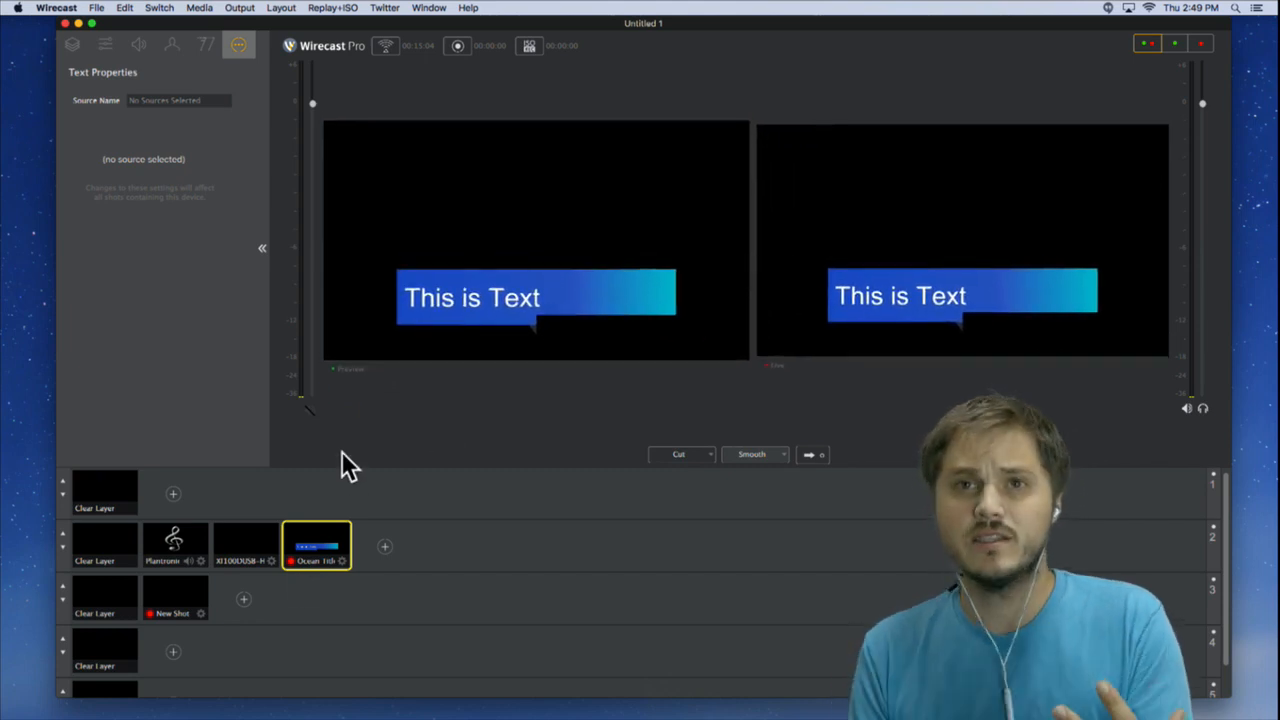
- Change the main text of the live Ocean Title shot to "I changed my mind"
{"action": "left_click", "coordinate": [314, 543]}
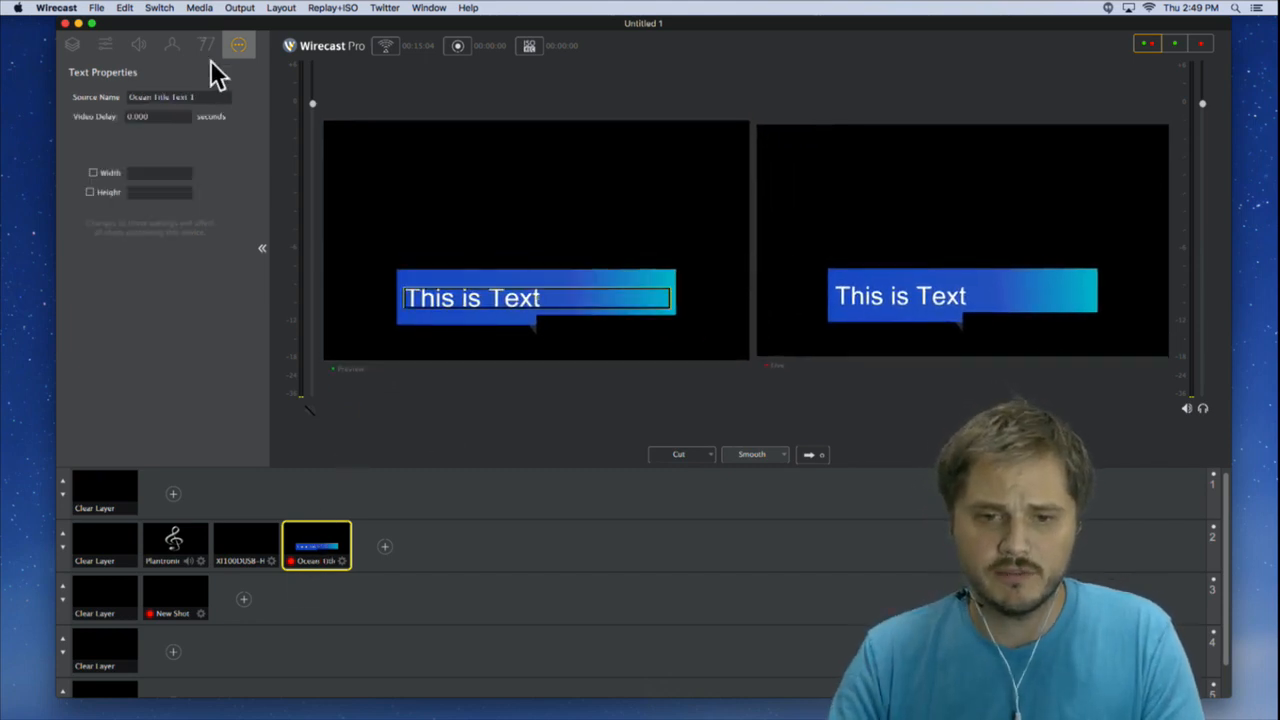
{"action": "left_click_drag", "start_coordinate": [148, 220], "coordinate": [8, 215]}
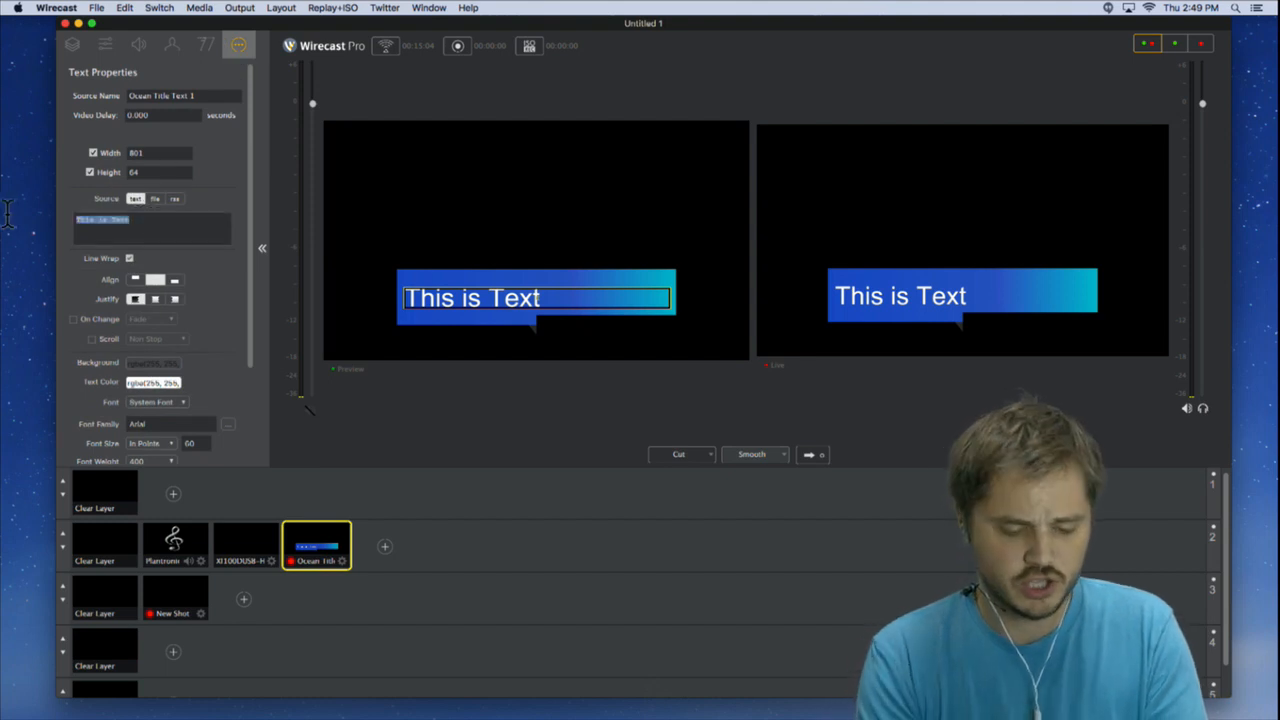
{"action": "type", "text": "I changed"}
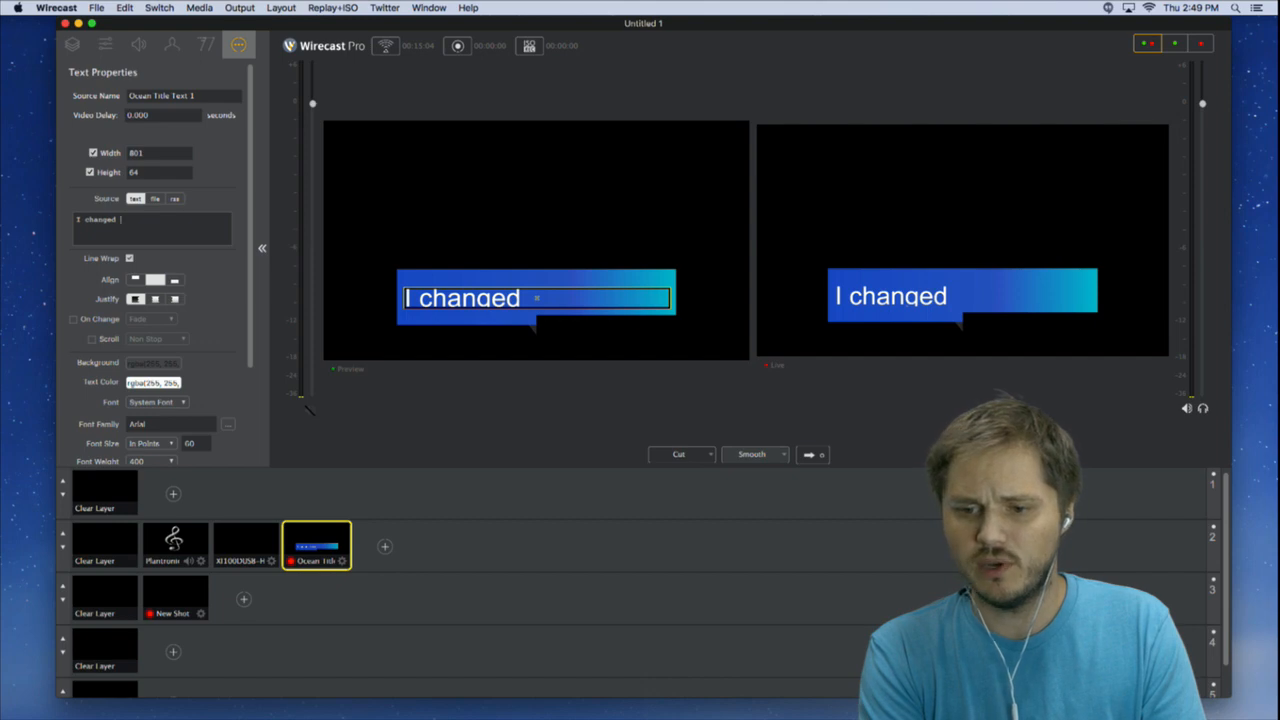
{"action": "type", "text": " my mind"}
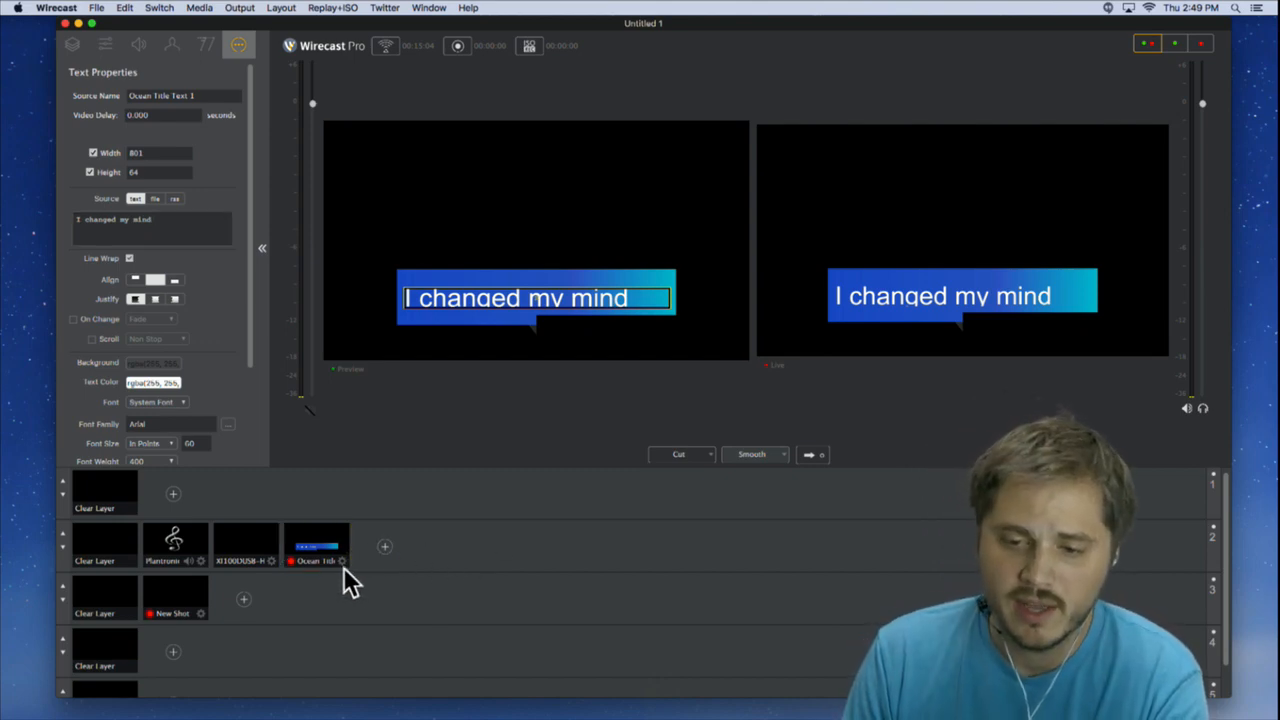
- Duplicate the Ocean Title shot on layer 2 and put the copy in the preview for editing
{"action": "right_click", "coordinate": [317, 534]}
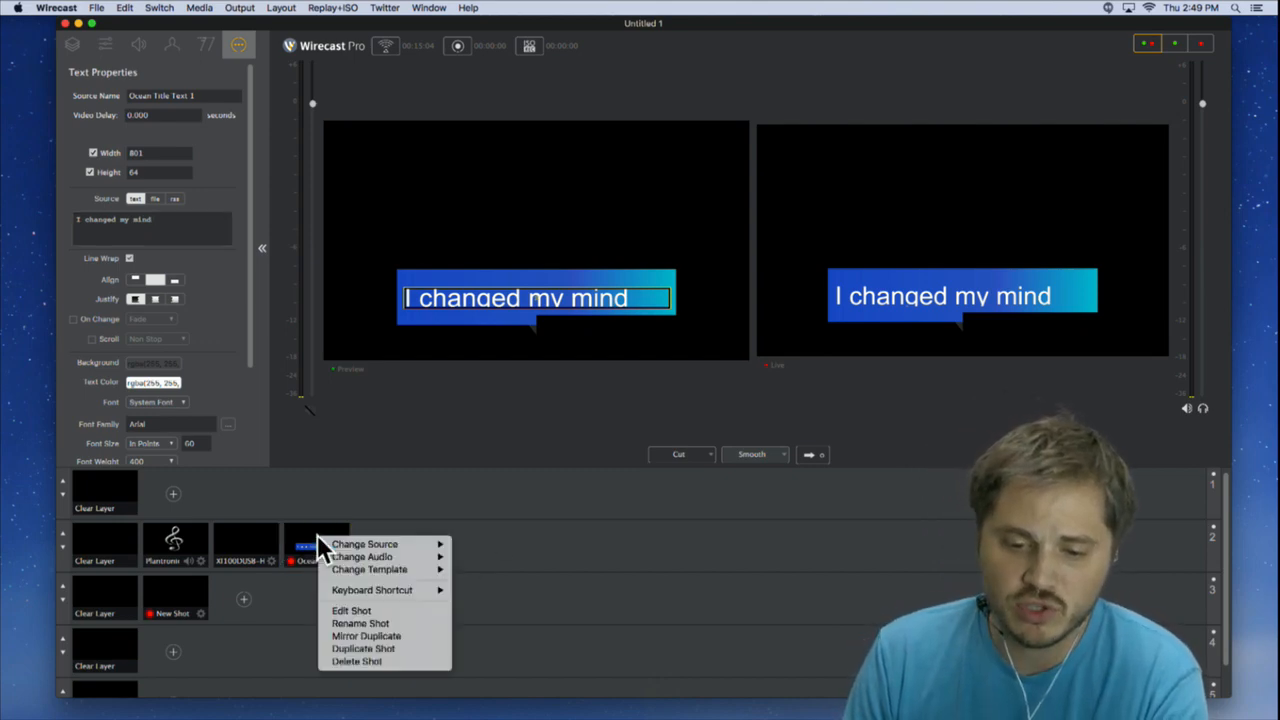
{"action": "left_click", "coordinate": [404, 647]}
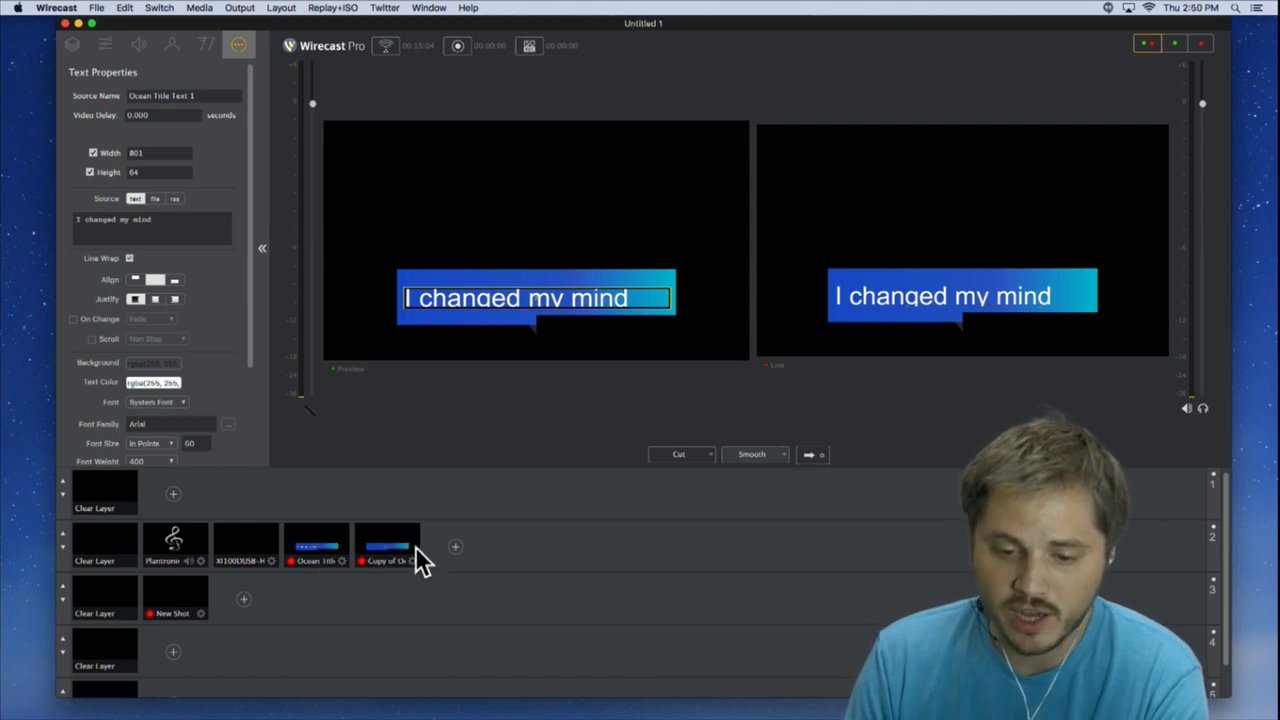
{"action": "left_click", "coordinate": [387, 540]}
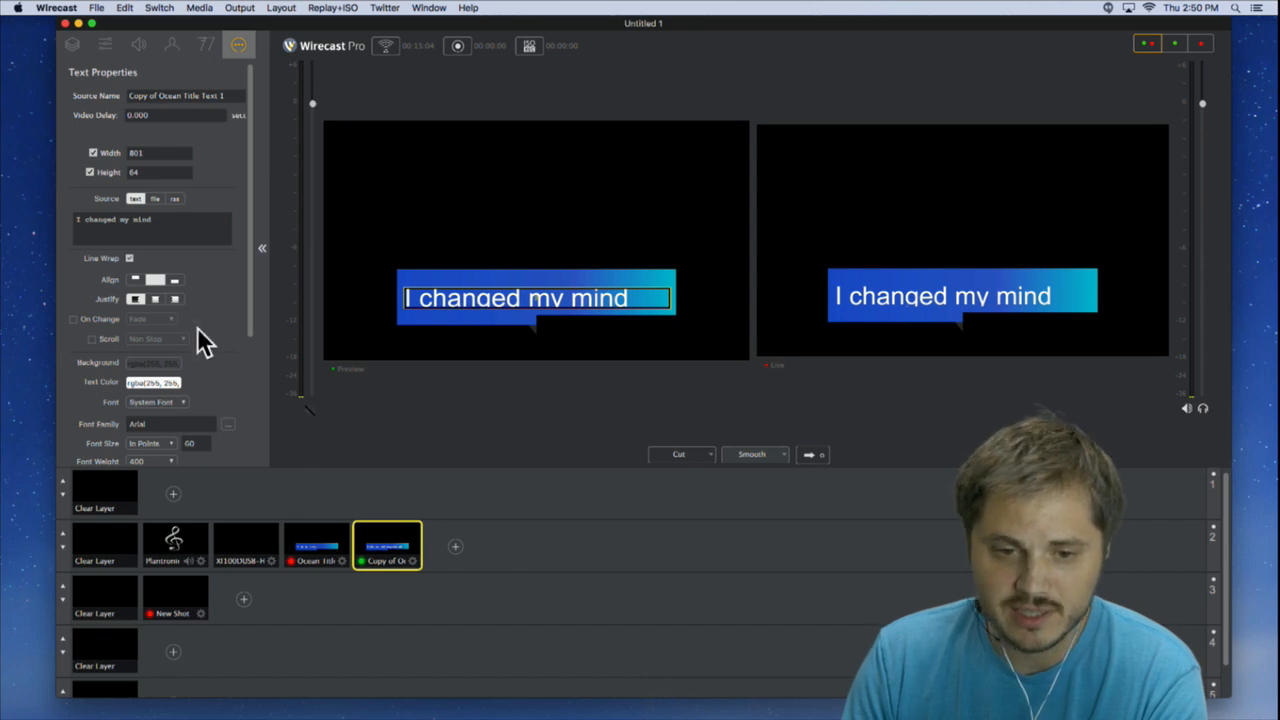
- Compare the original Ocean Title shot with its copy by showing each in the preview
{"action": "left_click_drag", "start_coordinate": [186, 220], "coordinate": [55, 222]}
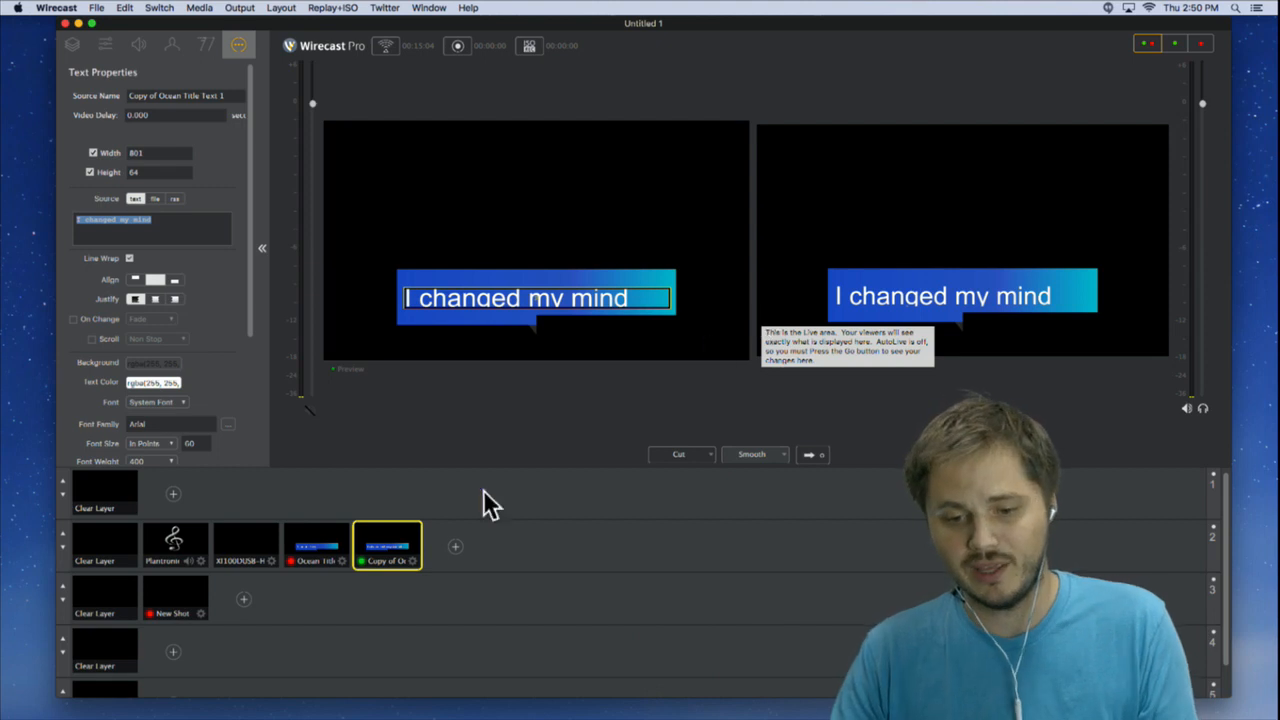
{"action": "left_click", "coordinate": [306, 545]}
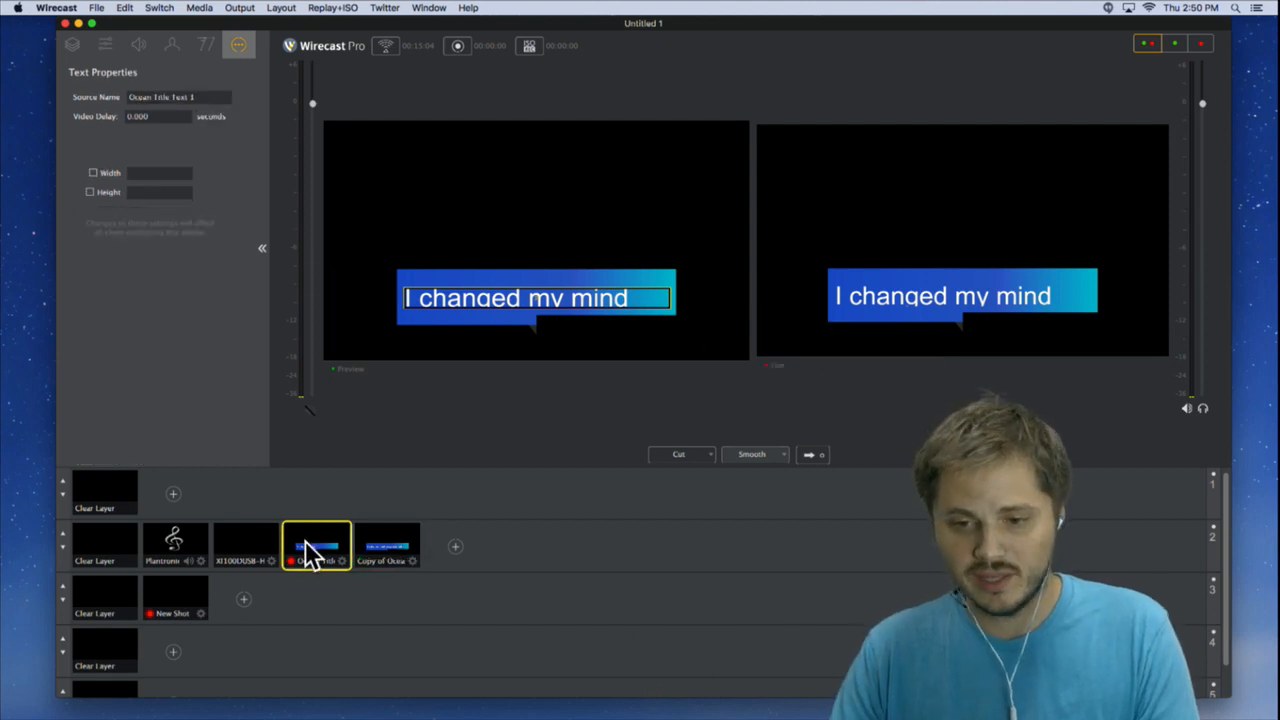
{"action": "left_click", "coordinate": [372, 548]}
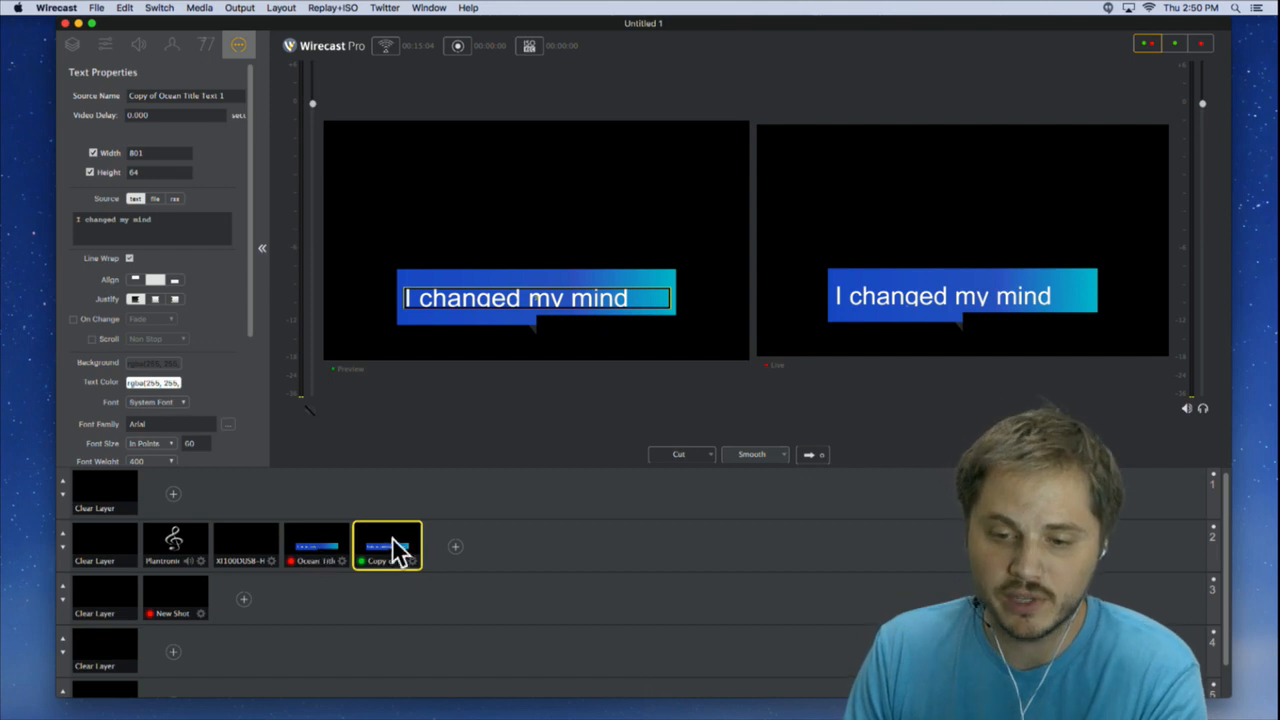
{"action": "left_click", "coordinate": [320, 552]}
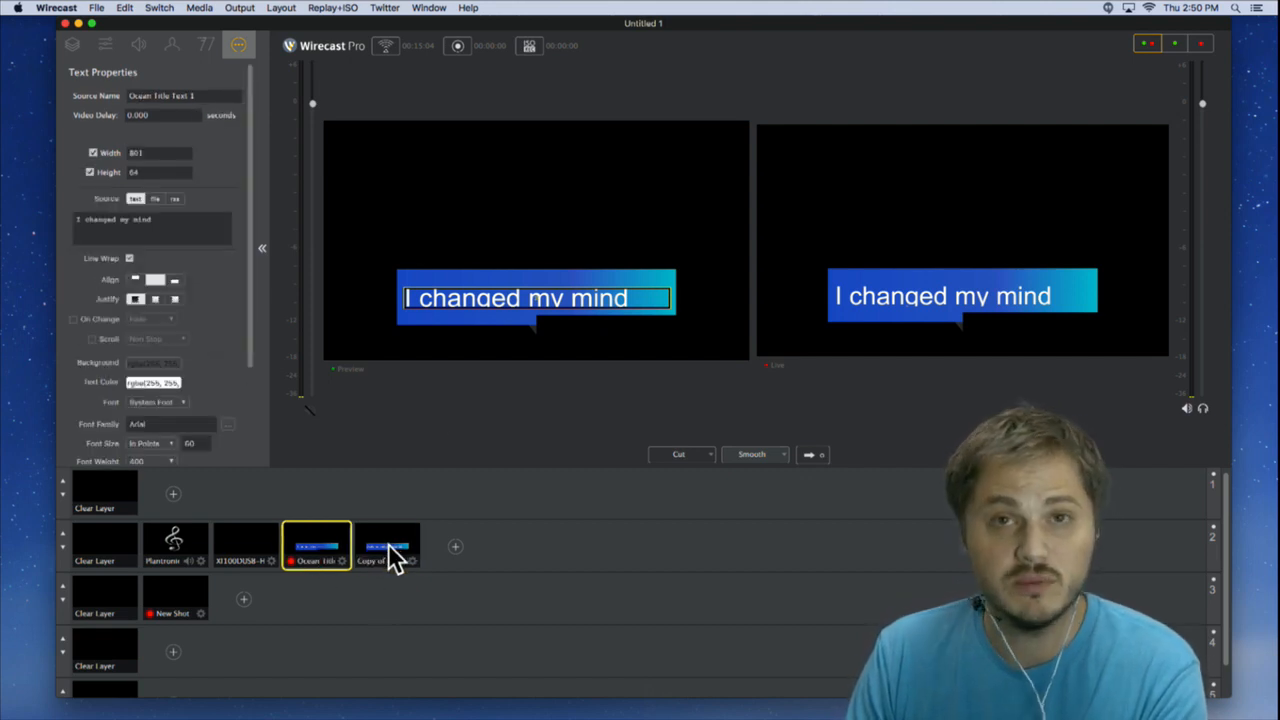
- Change the main text of the copied Ocean Title shot to "Back to Text"
{"action": "left_click", "coordinate": [389, 545]}
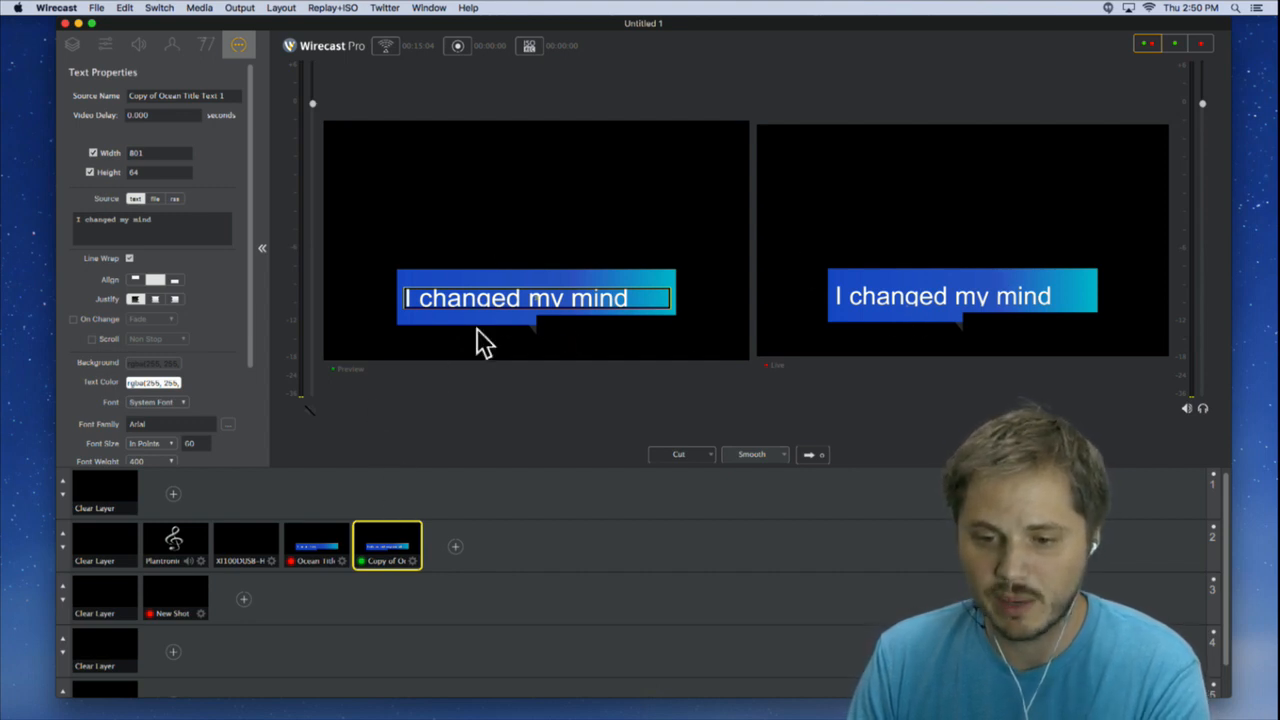
{"action": "left_click", "coordinate": [182, 225]}
{"action": "key", "text": "super+a"}
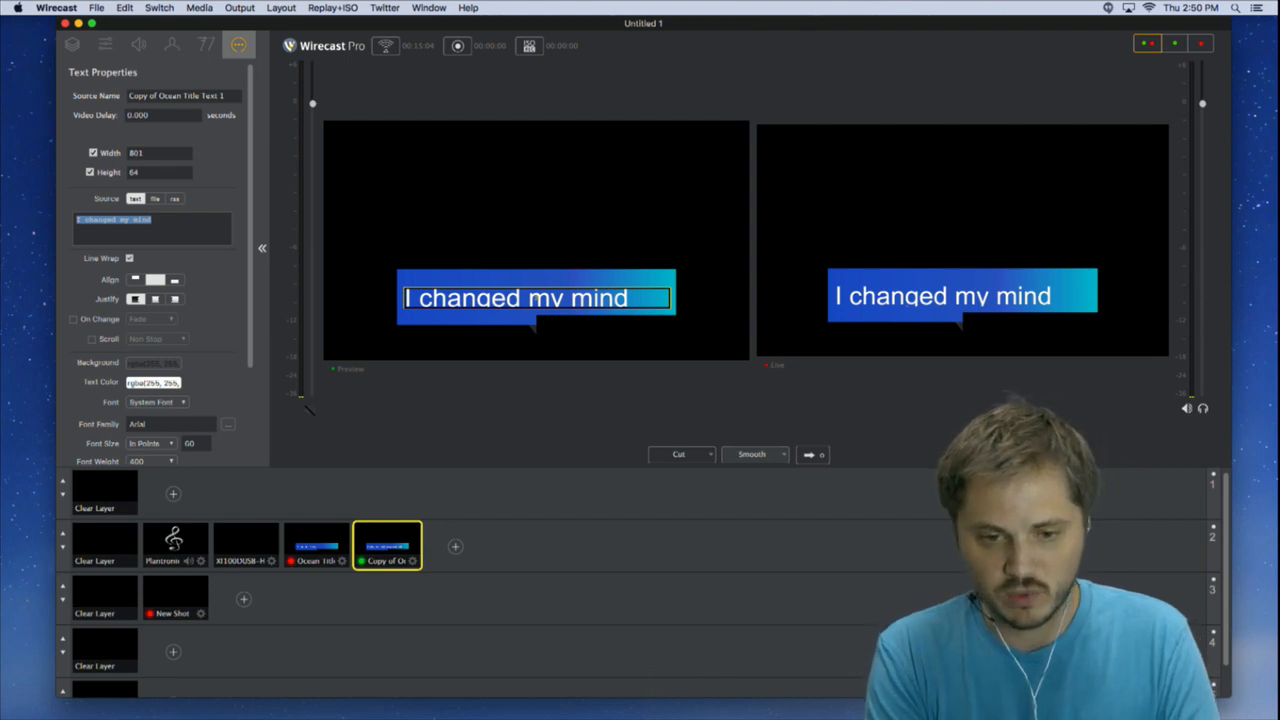
{"action": "type", "text": "Back to Text"}
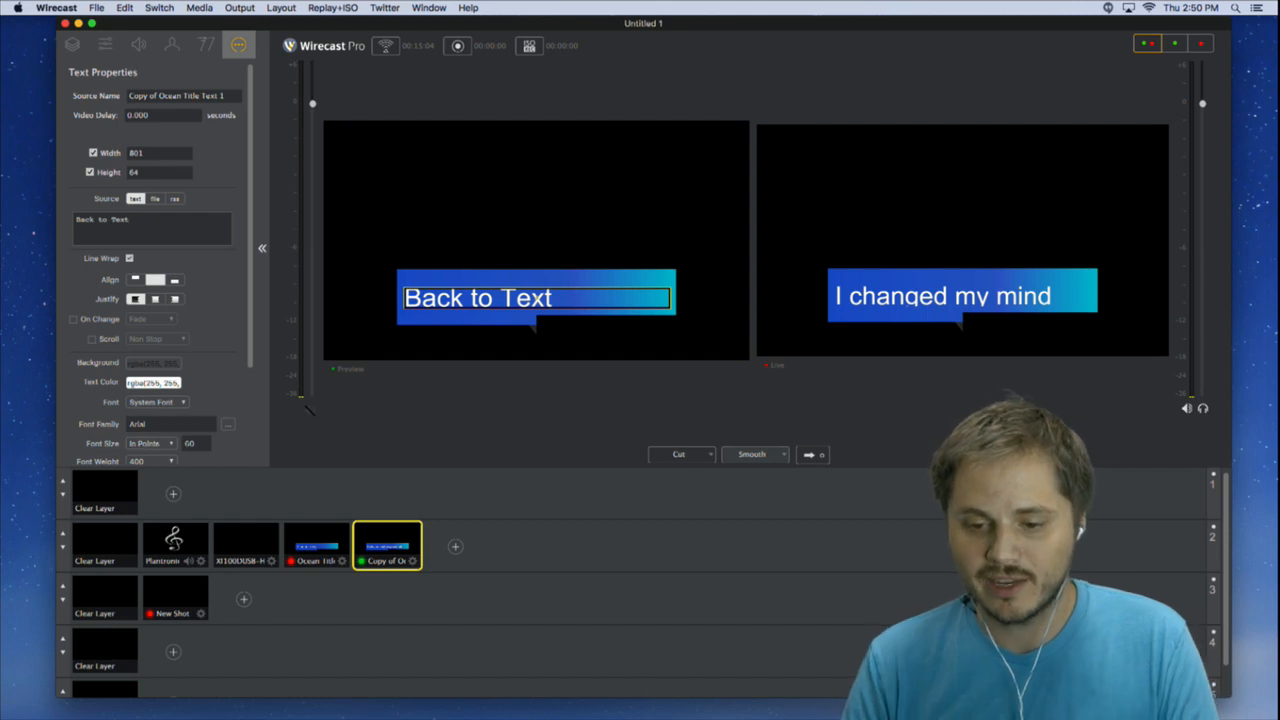
- Compare the edited copy with the original Ocean Title shot in the preview and check the copy's shot options
{"action": "left_click", "coordinate": [398, 548]}
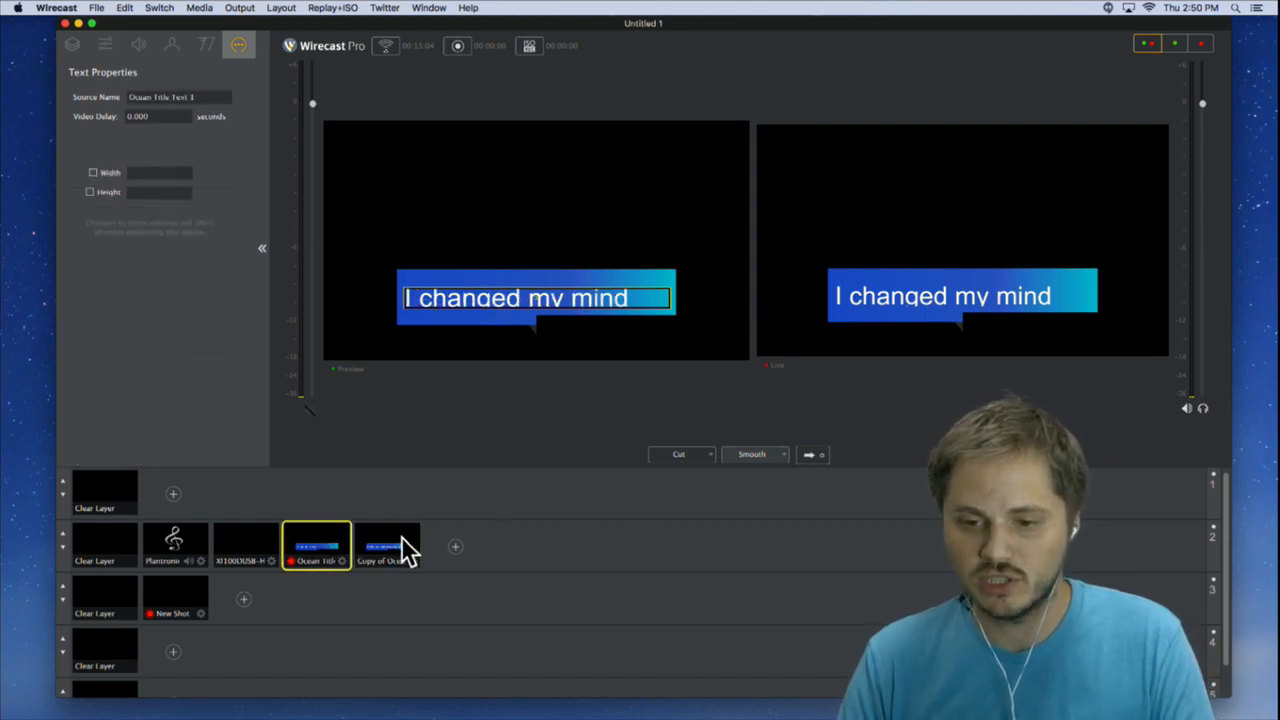
{"action": "left_click", "coordinate": [386, 536]}
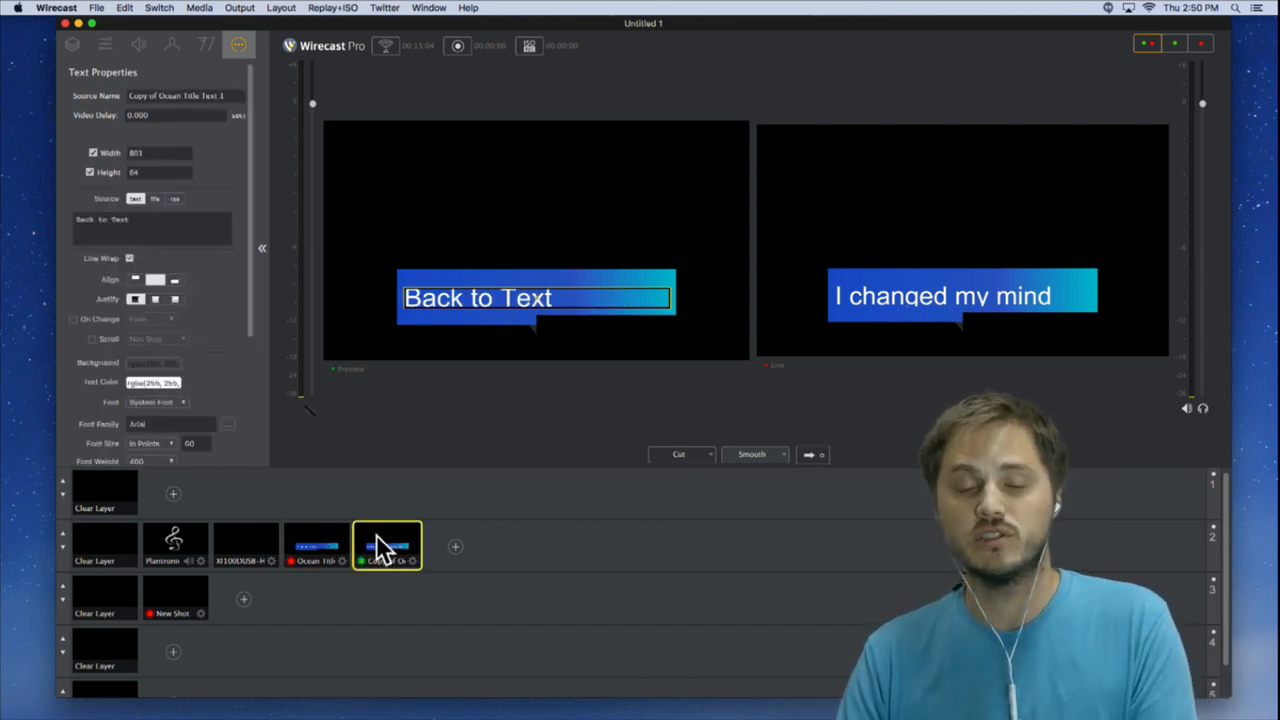
{"action": "left_click", "coordinate": [307, 540]}
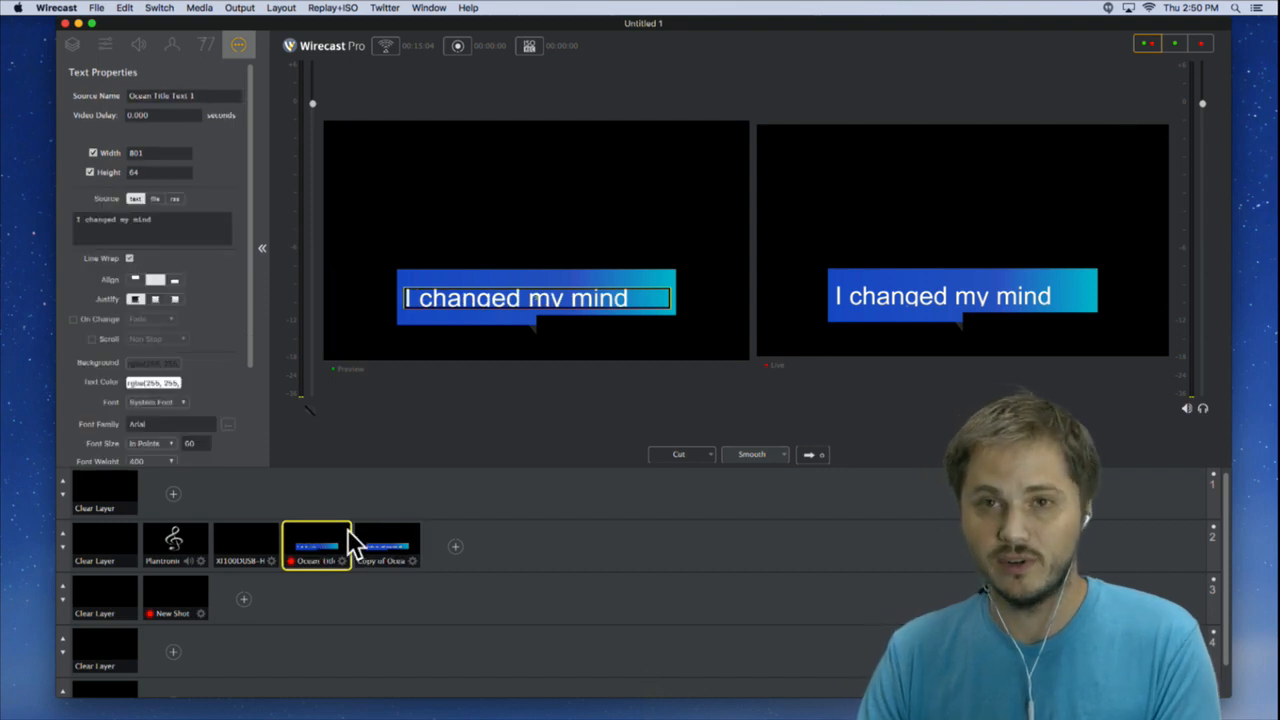
{"action": "right_click", "coordinate": [392, 543]}
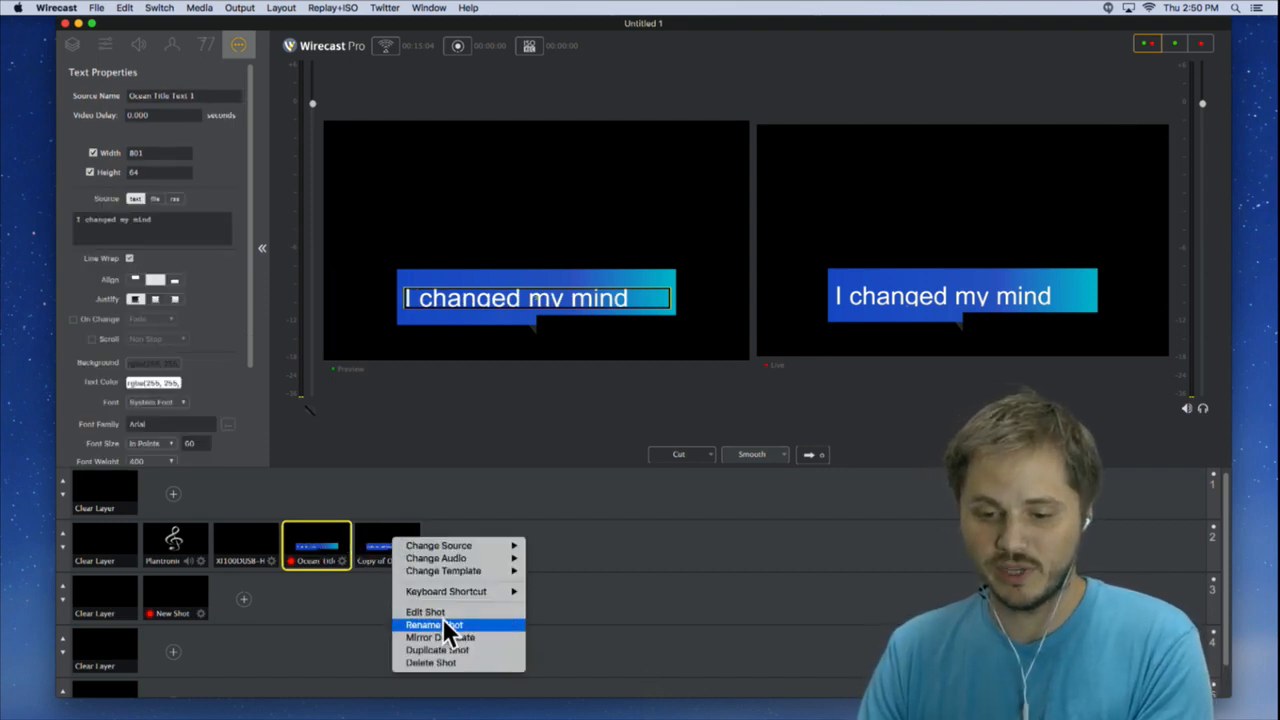
{"action": "left_click", "coordinate": [668, 560]}
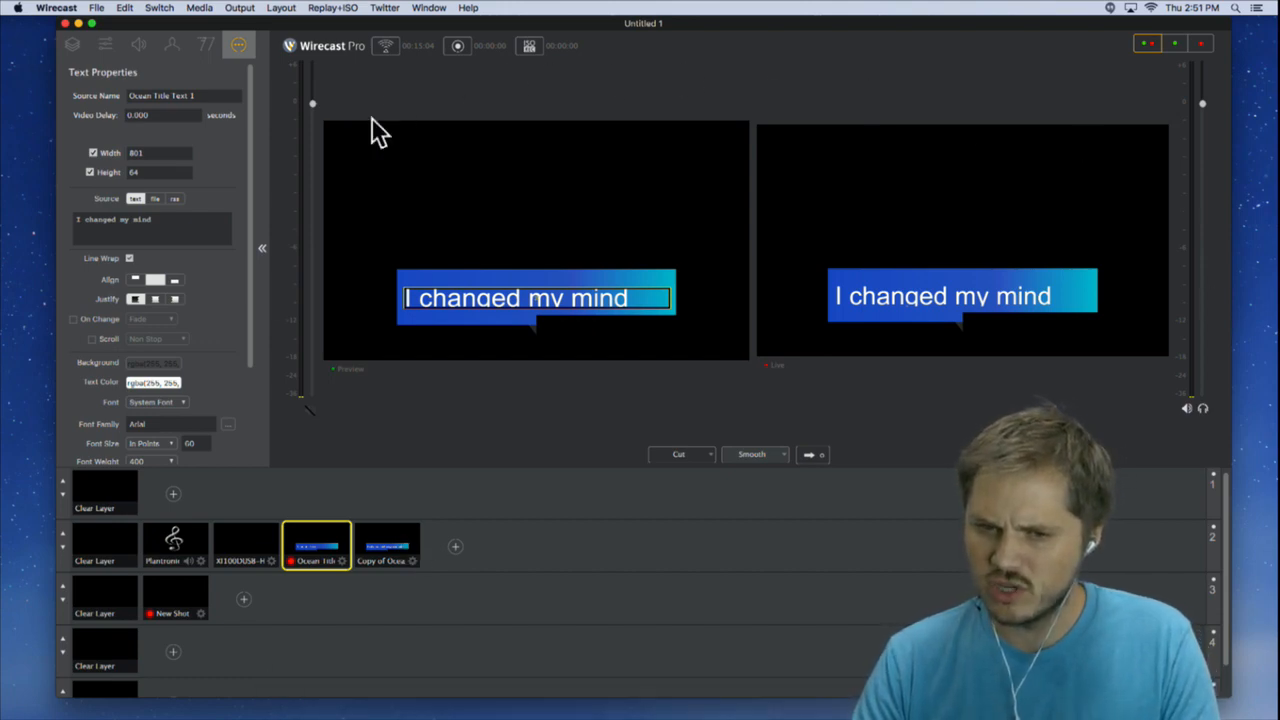
{"action": "left_click", "coordinate": [332, 9]}
{"action": "mouse_move", "coordinate": [126, 10]}
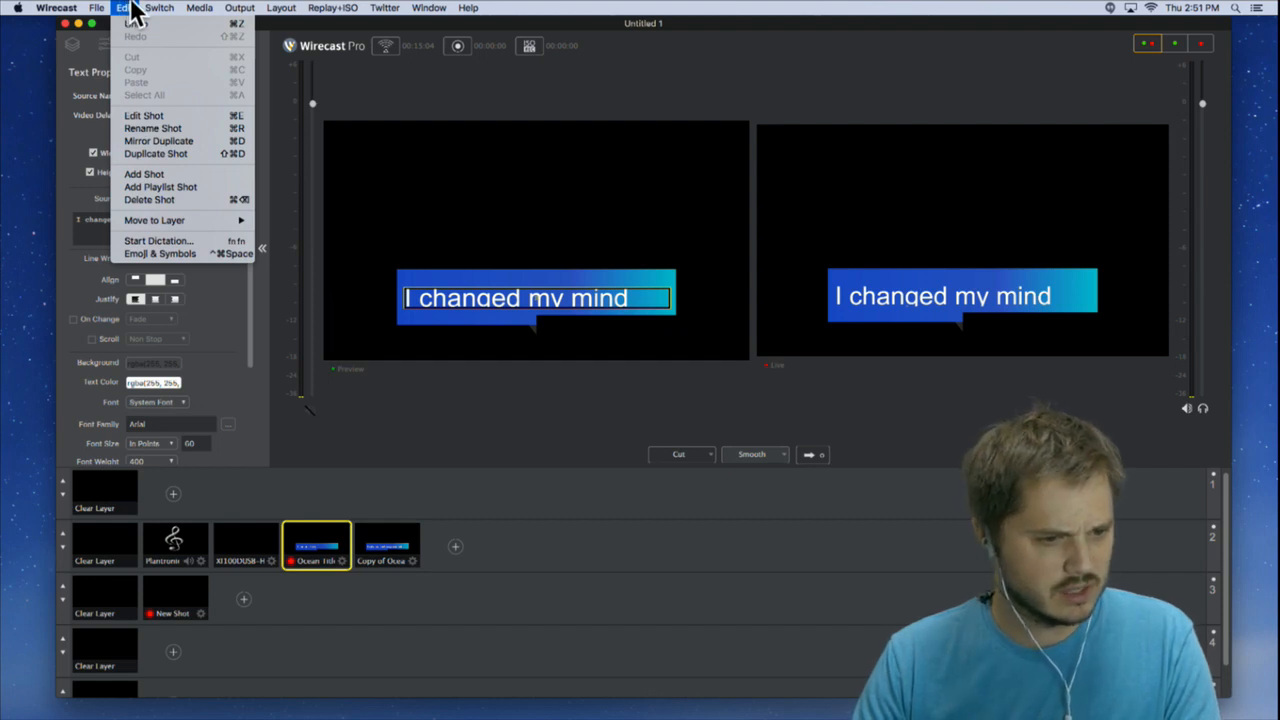
{"action": "left_click", "coordinate": [96, 9]}
- Clear the shot selection and show the Shot Layers properties
{"action": "left_click_drag", "start_coordinate": [205, 30], "coordinate": [188, 29]}
{"action": "left_click", "coordinate": [517, 549]}
{"action": "left_click", "coordinate": [60, 43]}
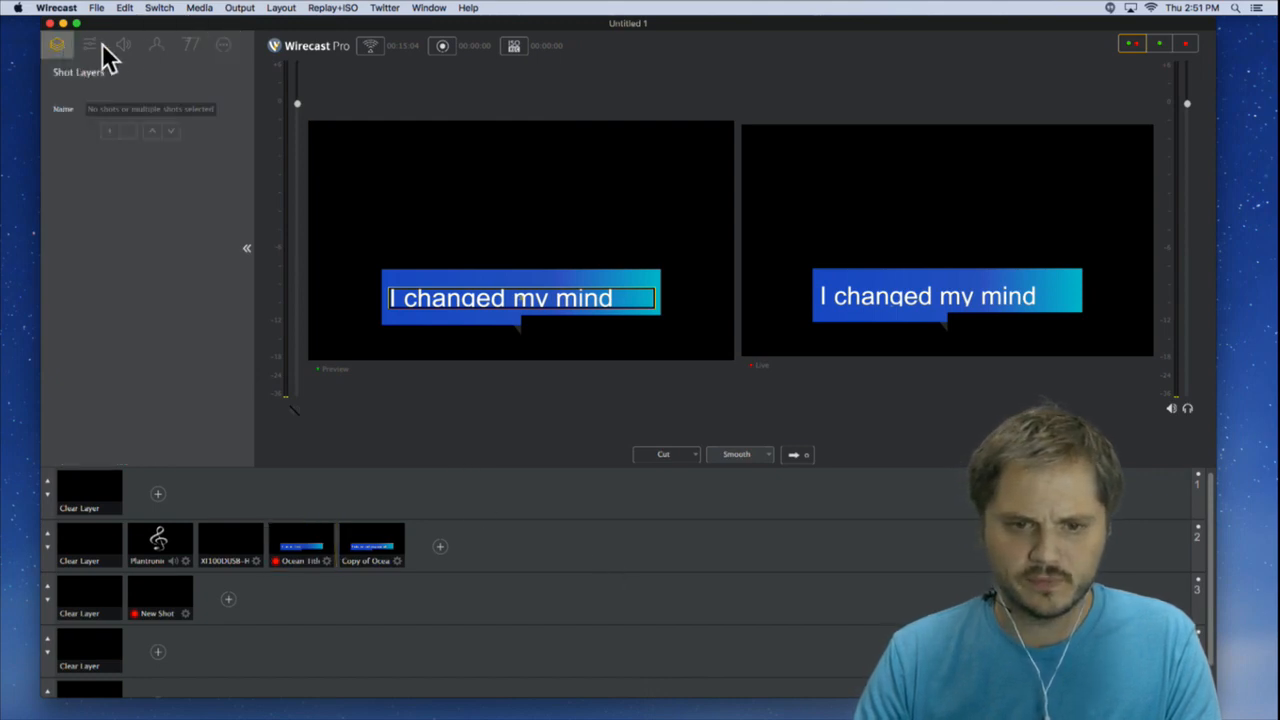
{"action": "left_click", "coordinate": [97, 7]}
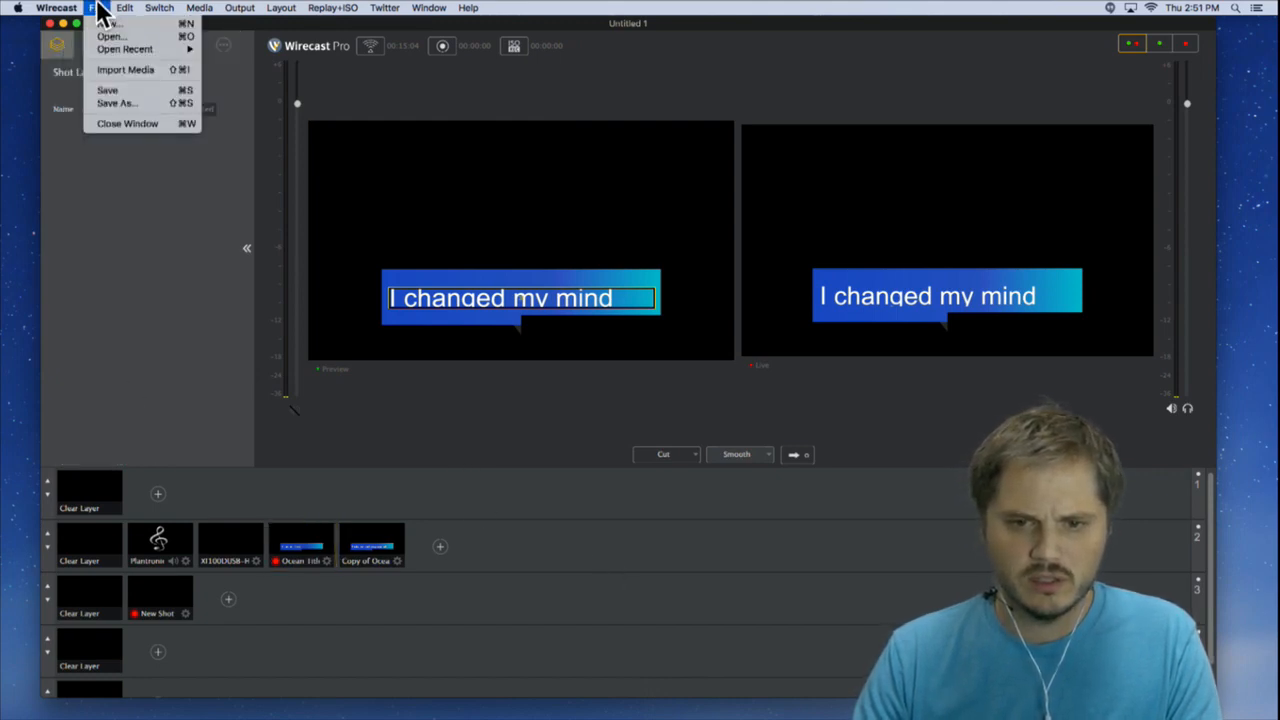
{"action": "left_click", "coordinate": [97, 5]}
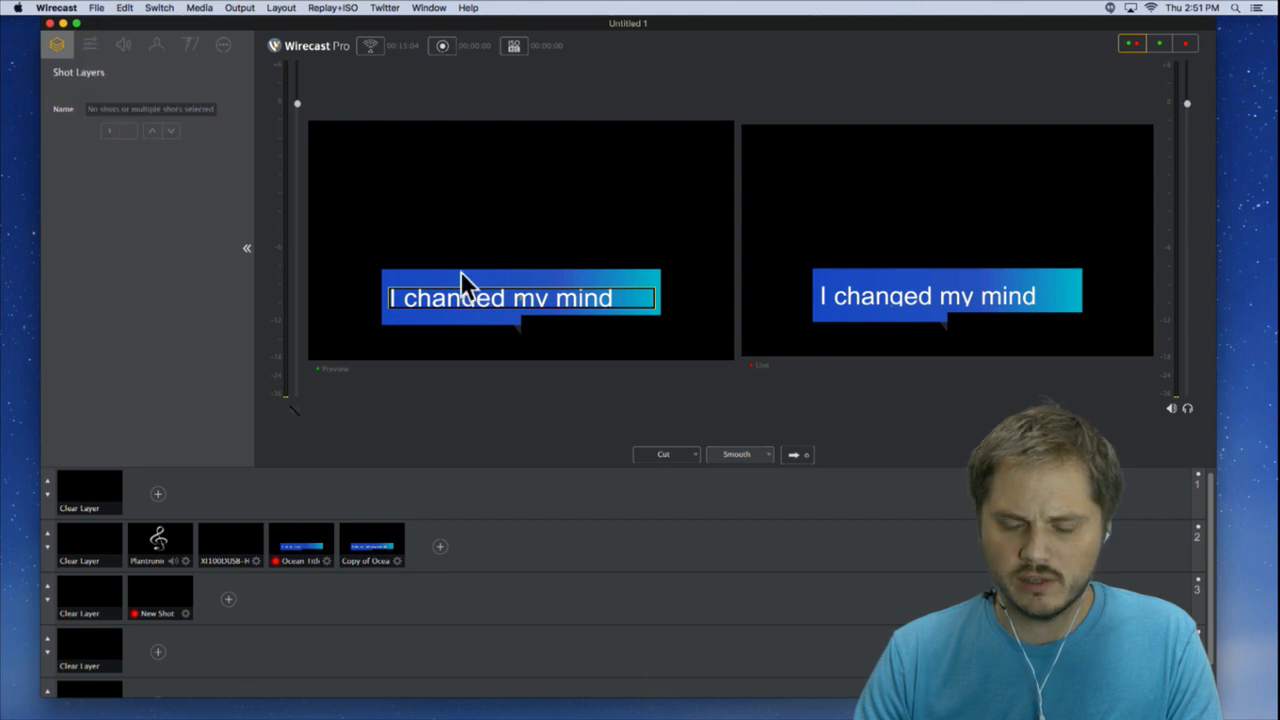
- Remove the unconfigured Facebook Live output and add a Record To Disk - MP4 output in its place
{"action": "left_click", "coordinate": [435, 53]}
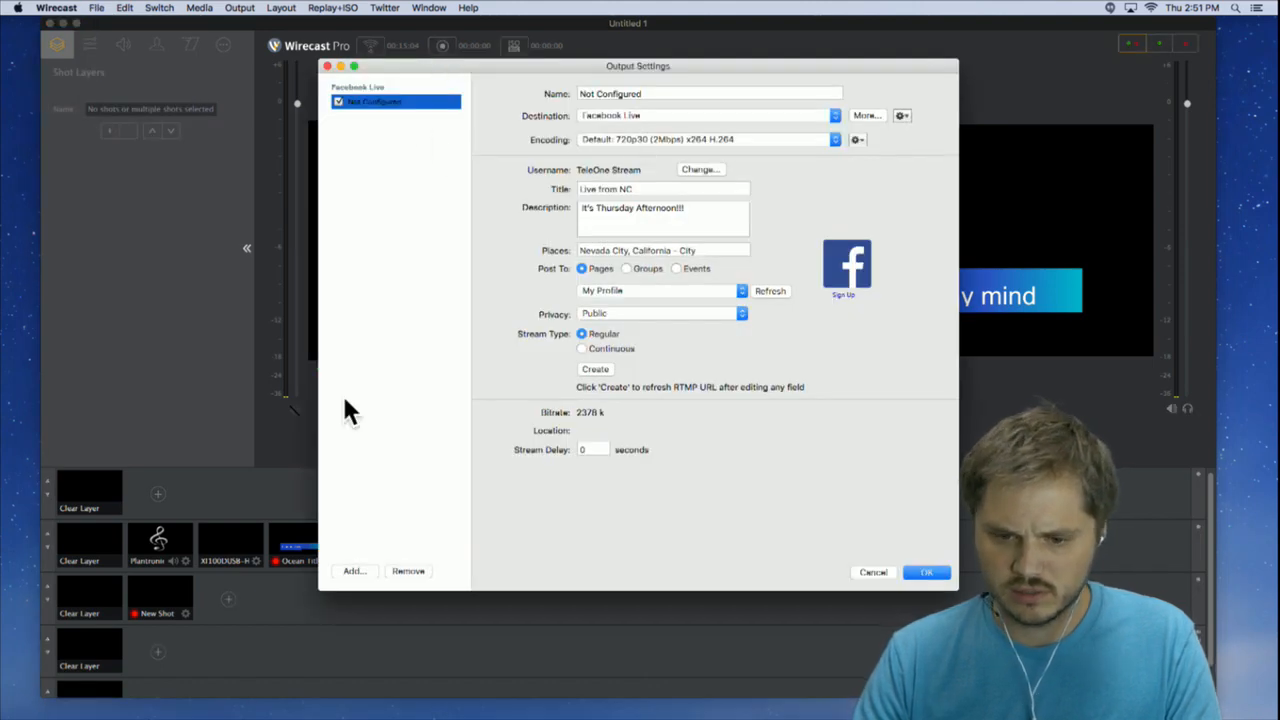
{"action": "left_click", "coordinate": [408, 571]}
{"action": "left_click", "coordinate": [624, 112]}
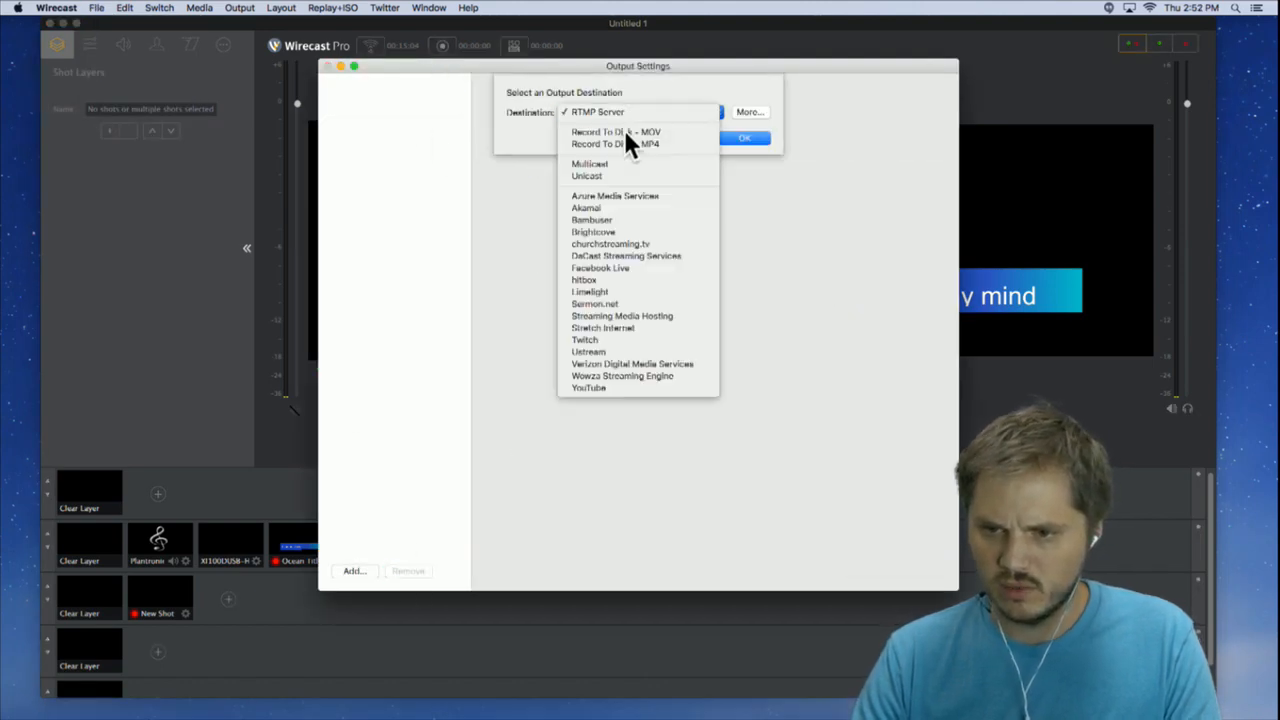
{"action": "left_click", "coordinate": [638, 143]}
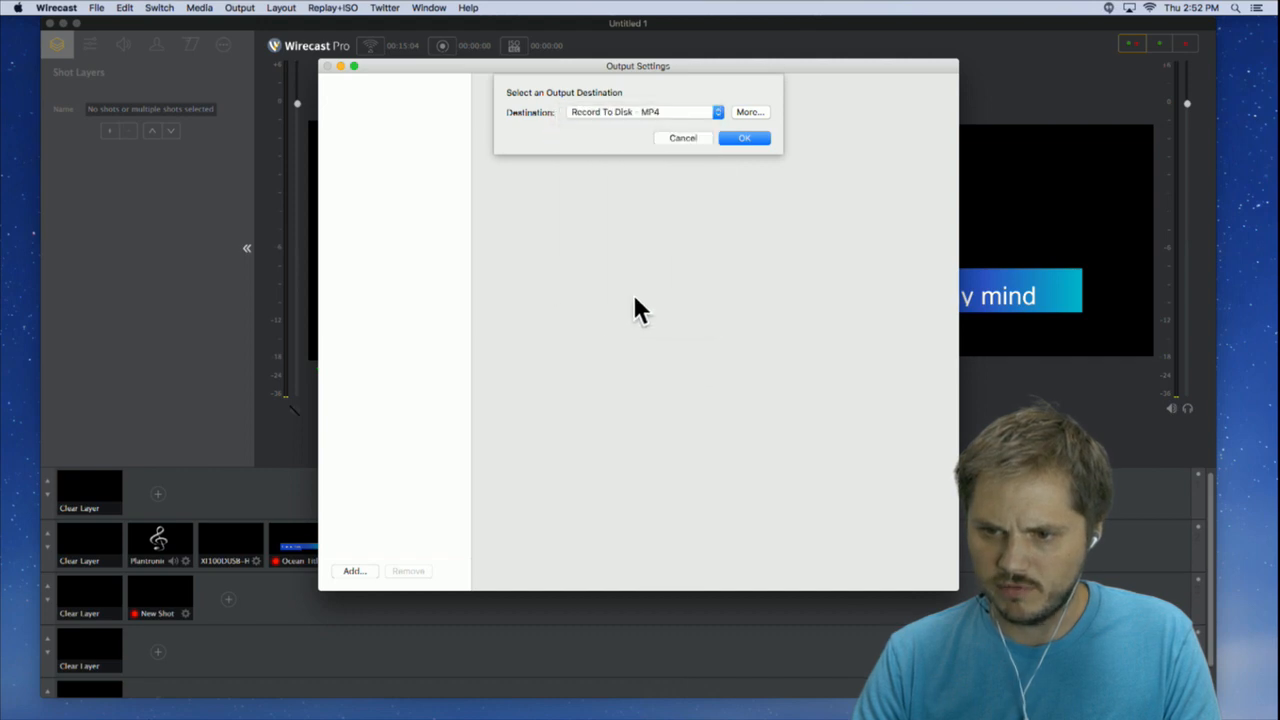
{"action": "left_click", "coordinate": [736, 142]}
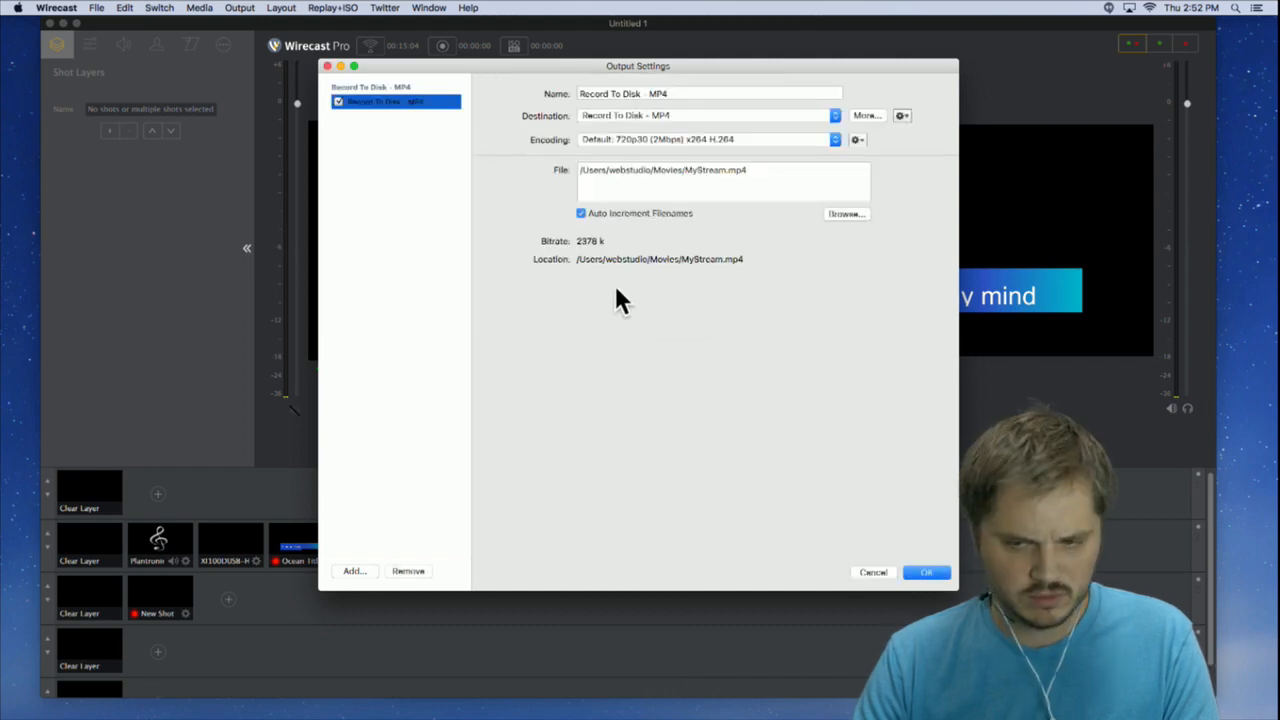
- Set the MP4 recording's save location to MyStream.mp4 on the Desktop and apply the output settings
{"action": "left_click", "coordinate": [845, 214]}
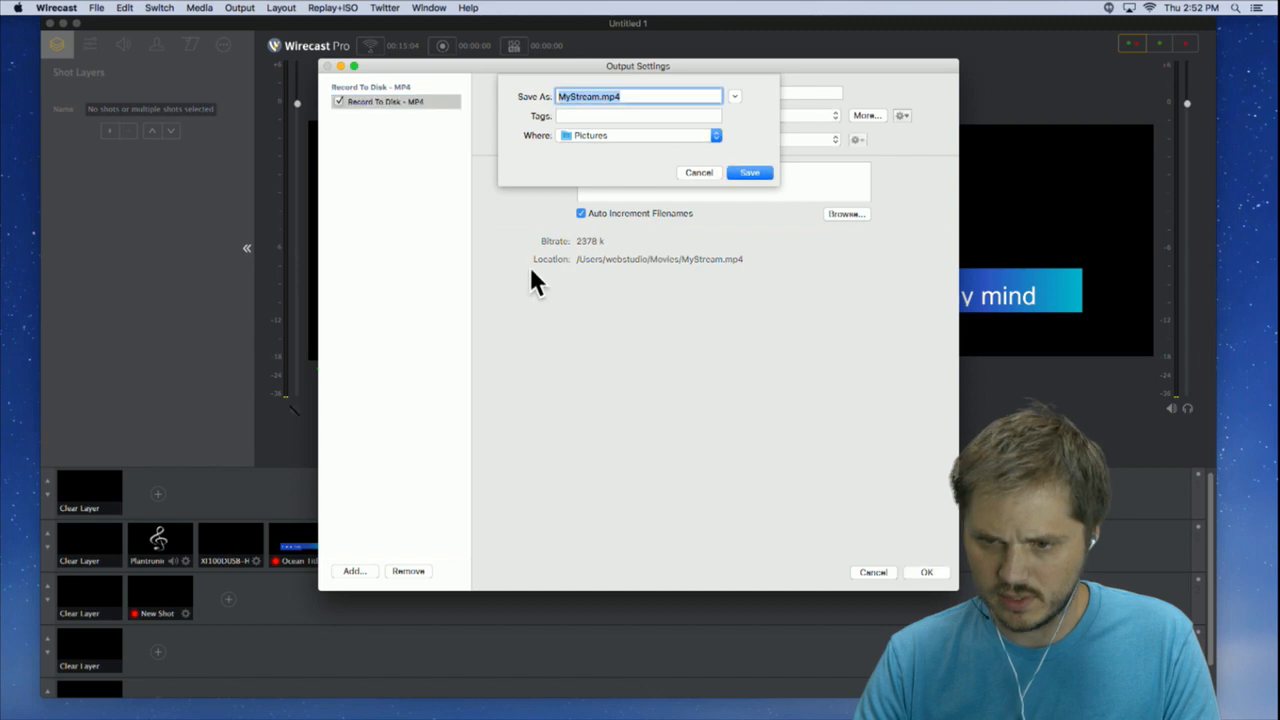
{"action": "key", "text": "super+d"}
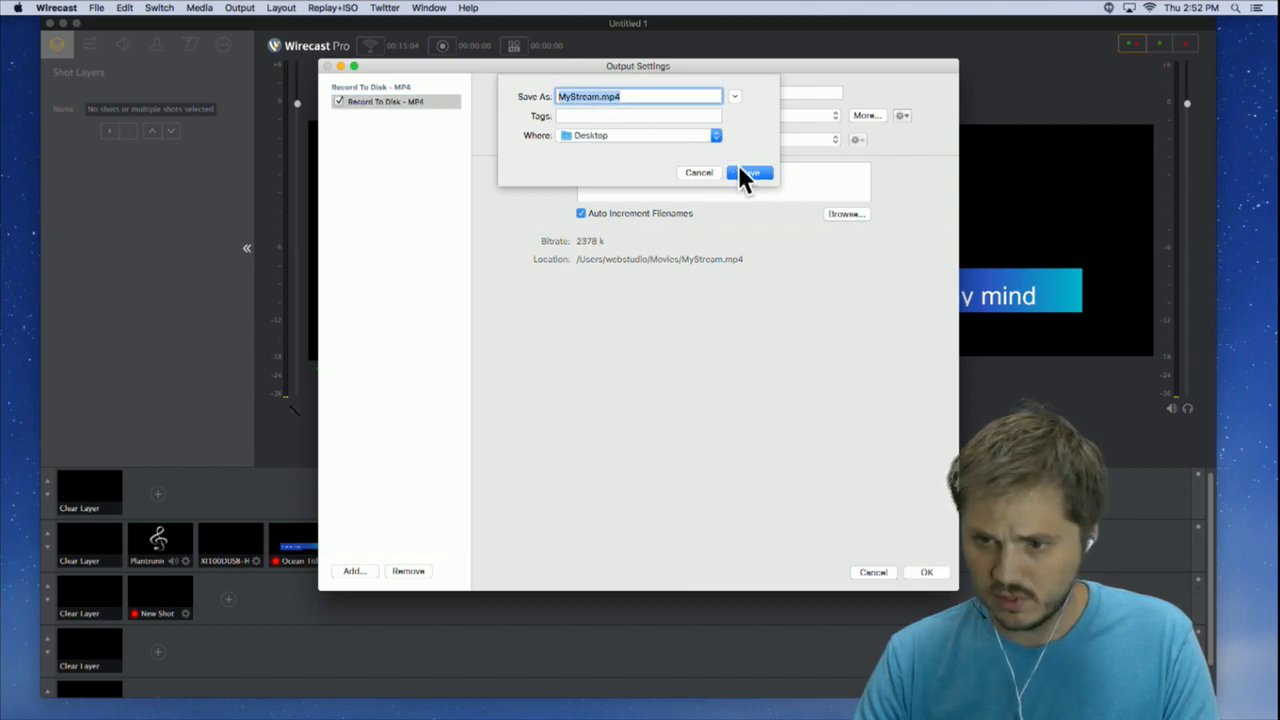
{"action": "left_click", "coordinate": [745, 174]}
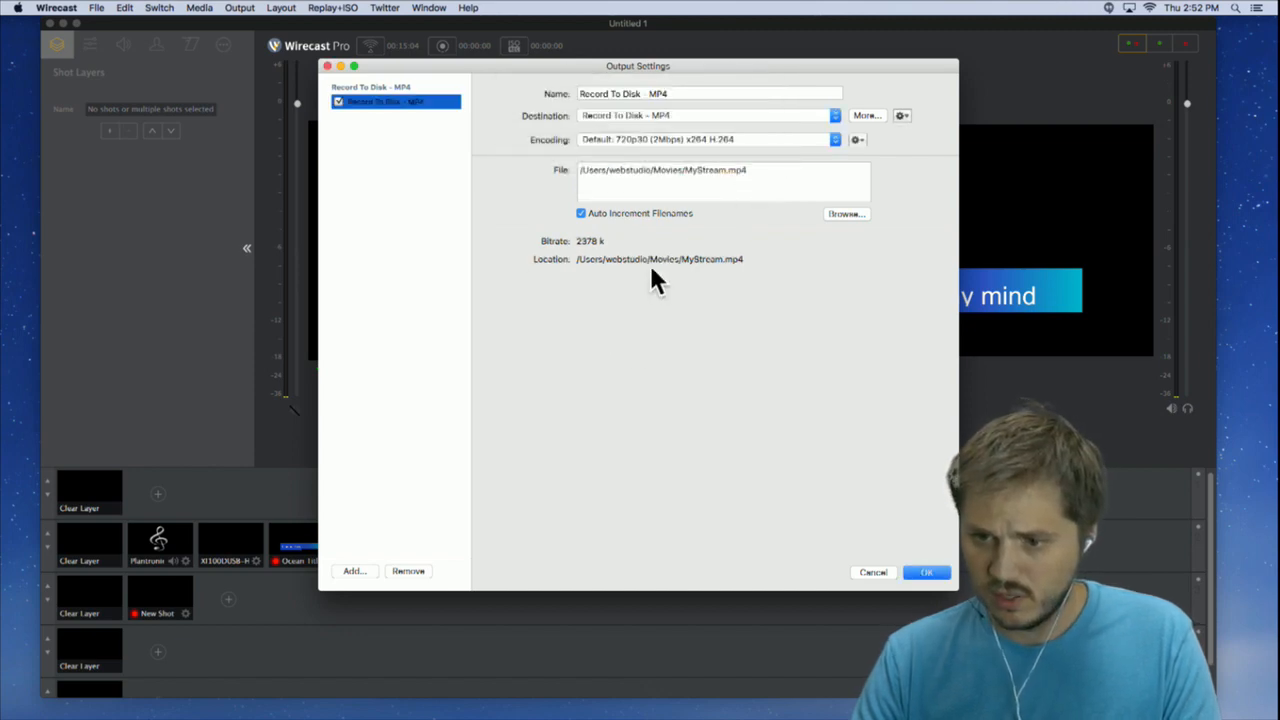
{"action": "left_click", "coordinate": [935, 567]}
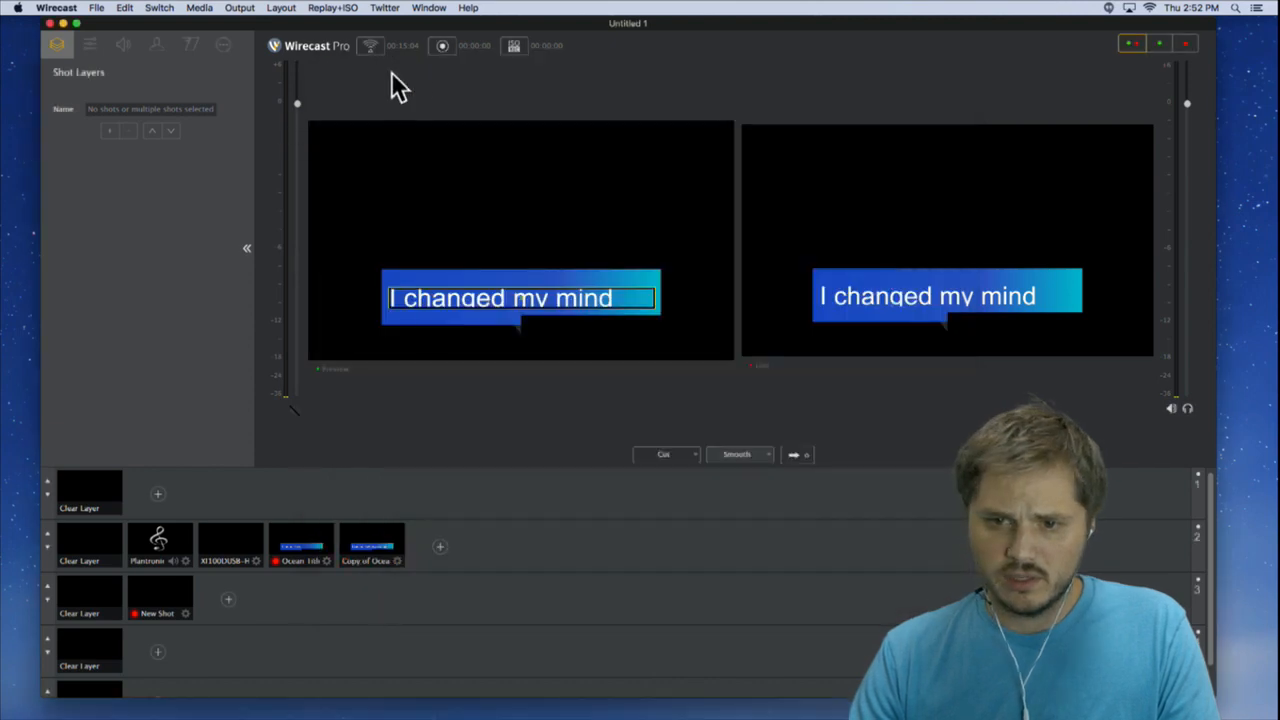
- Start recording the live output to disk and stop the recording after about 30 seconds
{"action": "left_click", "coordinate": [442, 46]}
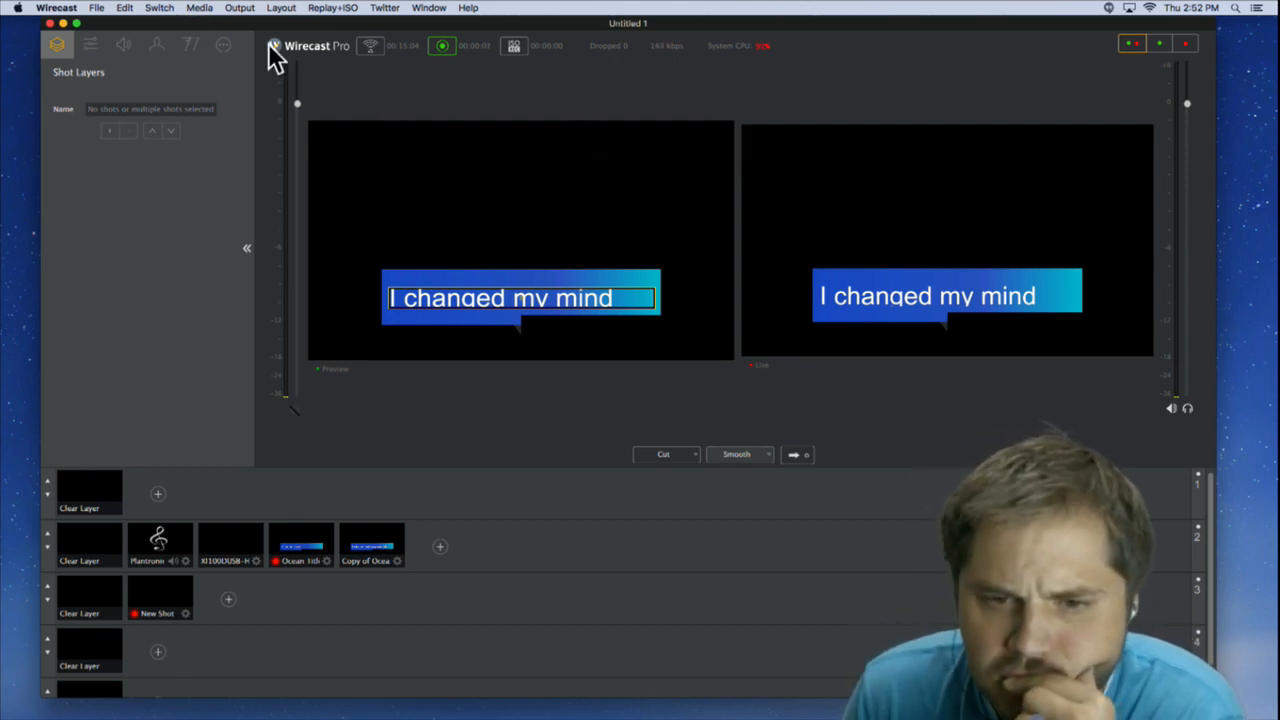
{"action": "left_click", "coordinate": [155, 8]}
{"action": "mouse_move", "coordinate": [92, 8]}
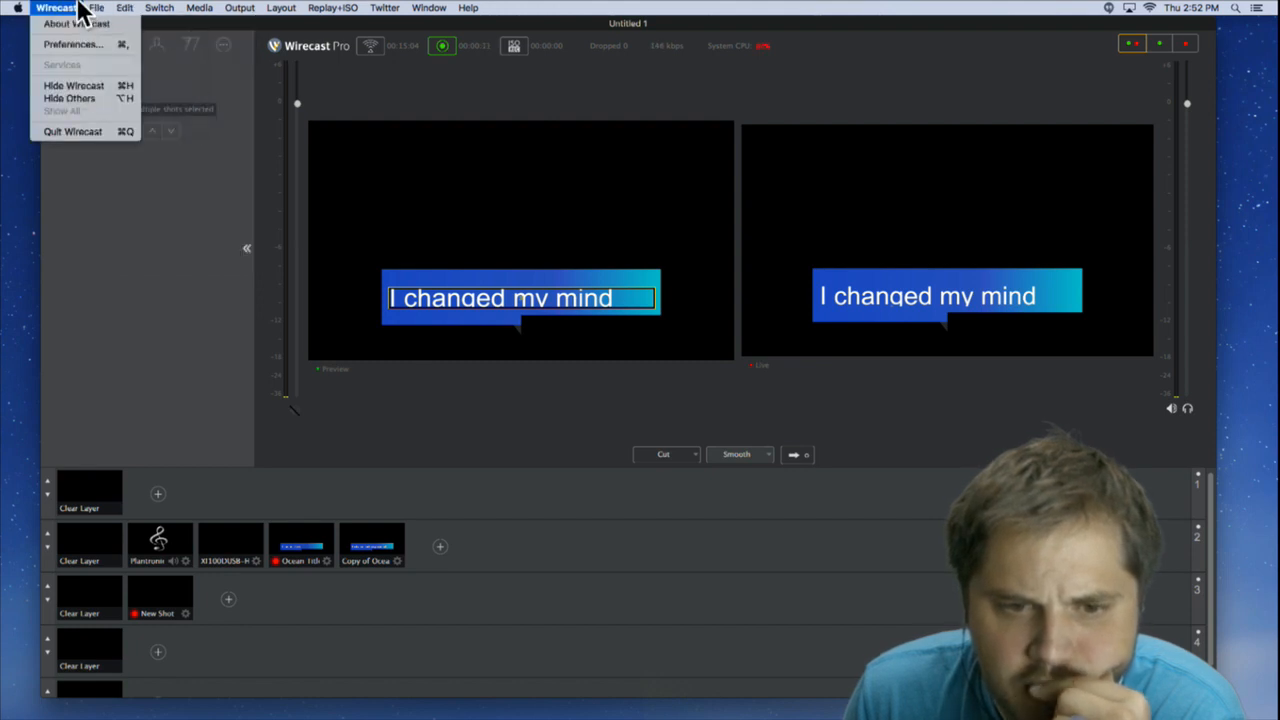
{"action": "mouse_move", "coordinate": [197, 10]}
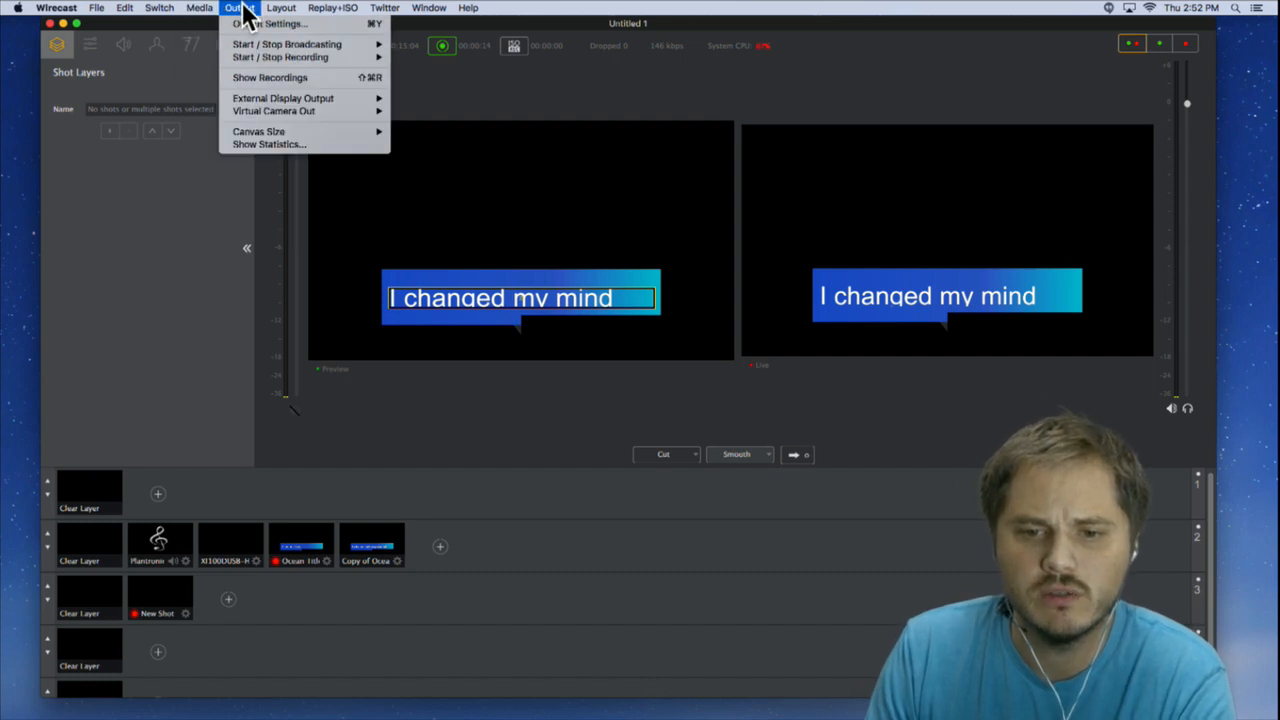
{"action": "mouse_move", "coordinate": [340, 10]}
{"action": "mouse_move", "coordinate": [425, 10]}
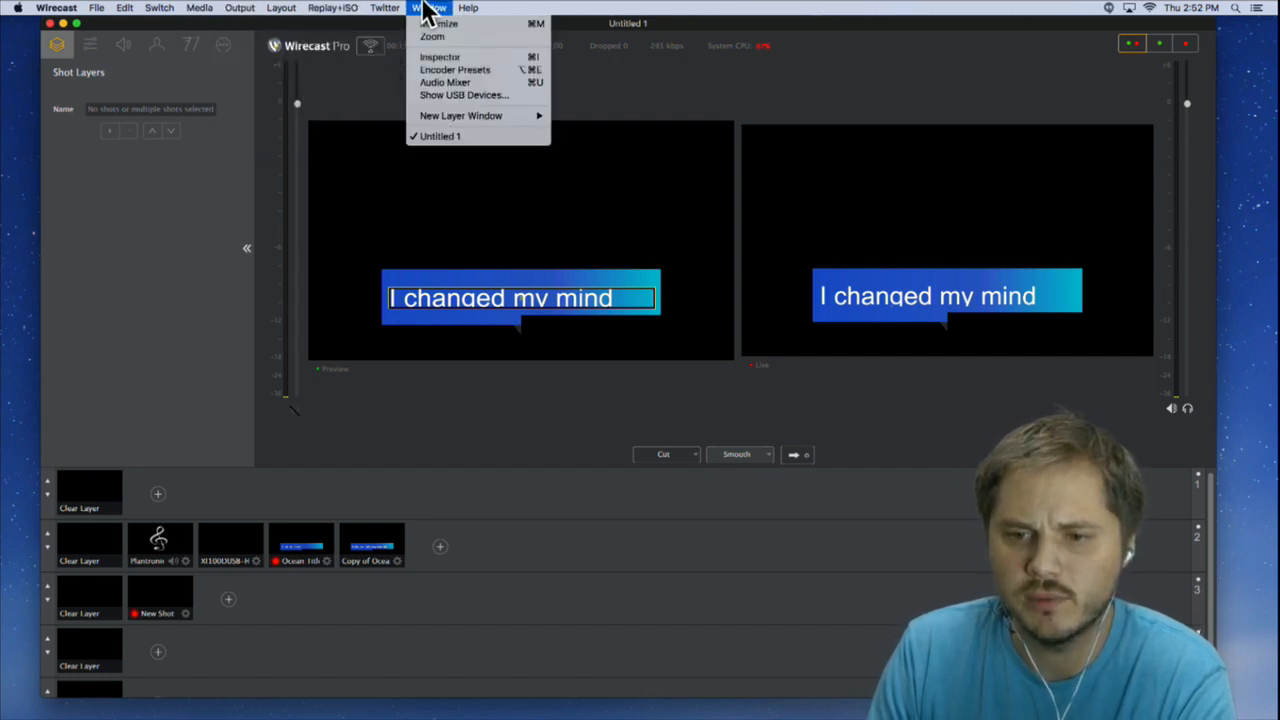
{"action": "mouse_move", "coordinate": [150, 12]}
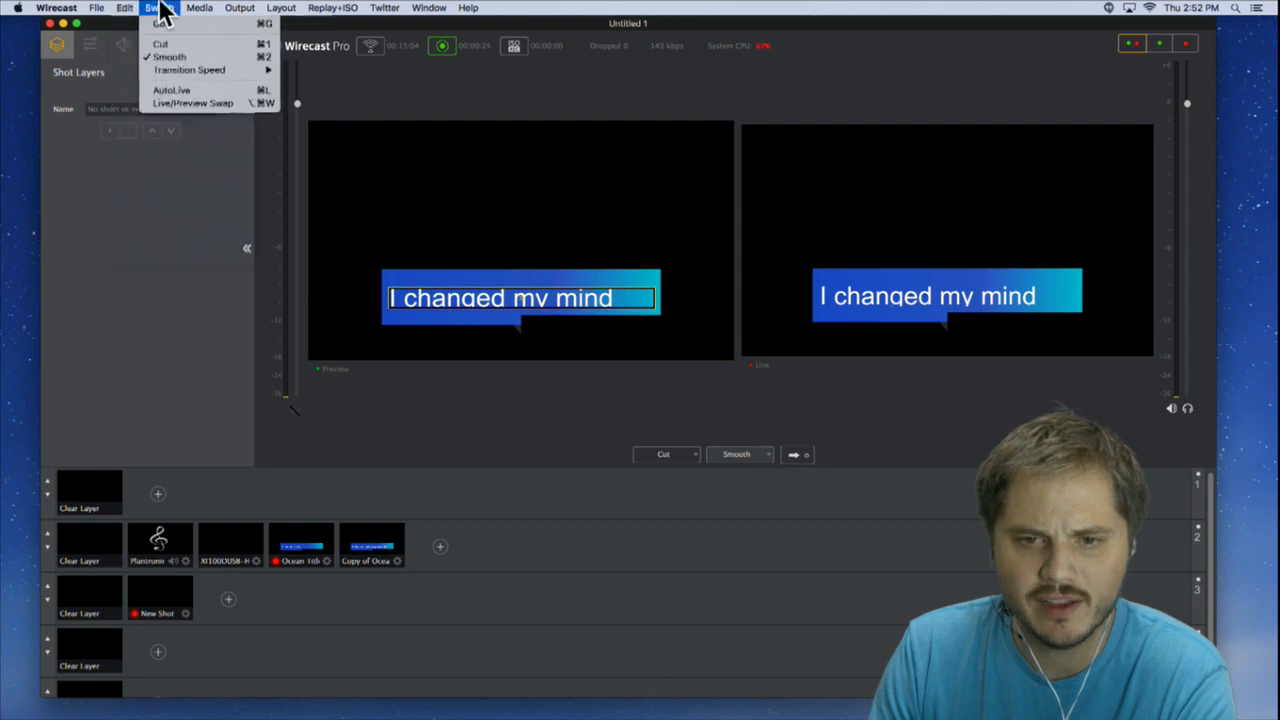
{"action": "mouse_move", "coordinate": [99, 11]}
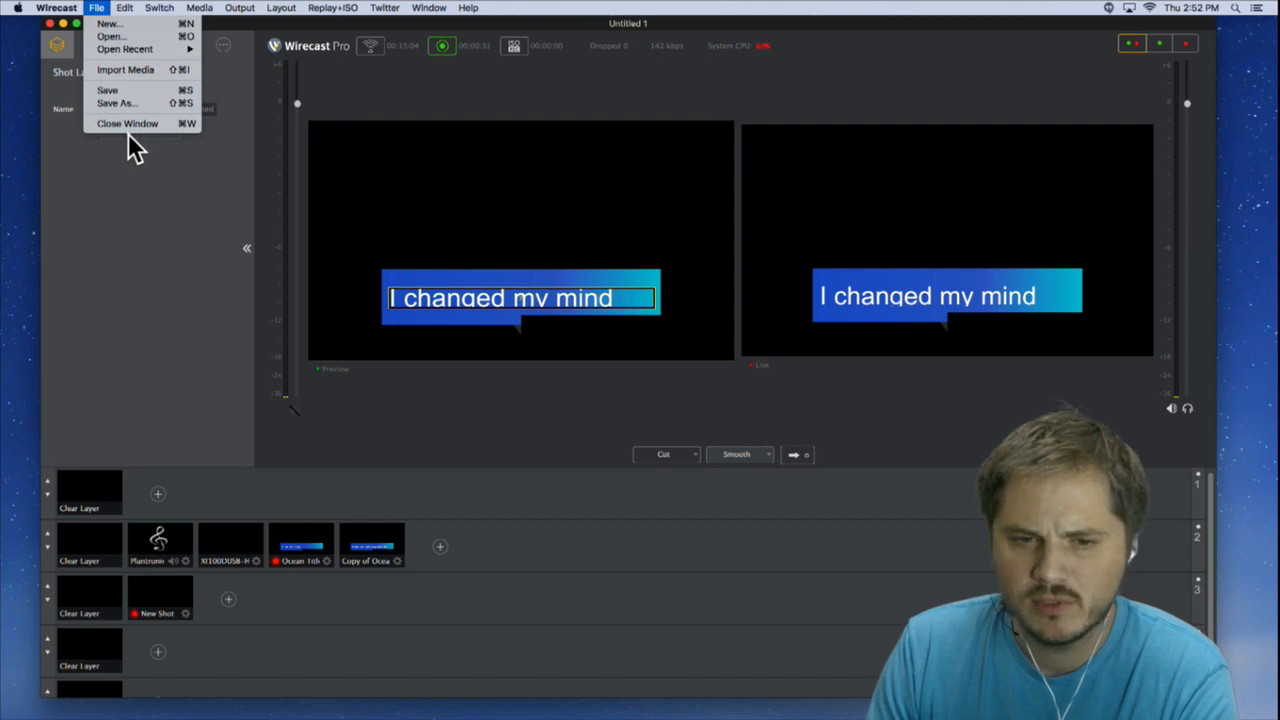
{"action": "left_click", "coordinate": [270, 22]}
{"action": "left_click", "coordinate": [442, 45]}
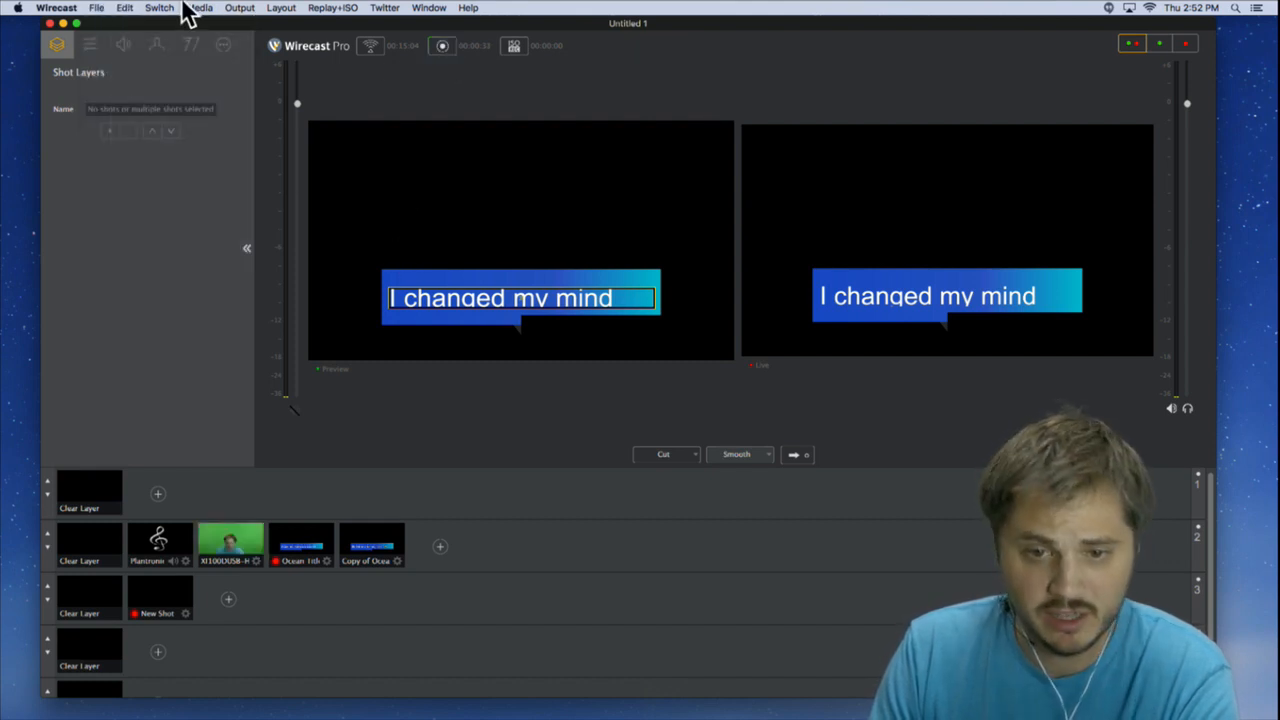
- Review the Record To Disk - MP4 output settings, including its save location and further destinations, leaving the file as MyStream.mp4
{"action": "left_click", "coordinate": [245, 8]}
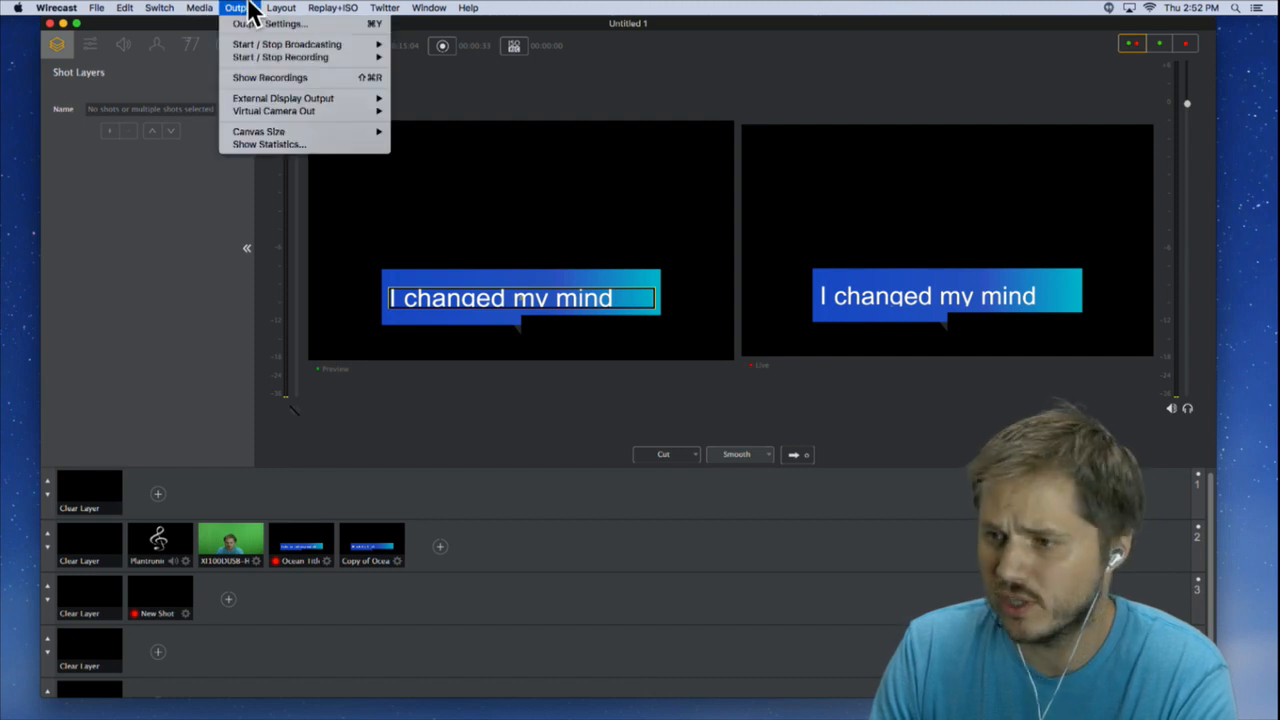
{"action": "left_click", "coordinate": [250, 6]}
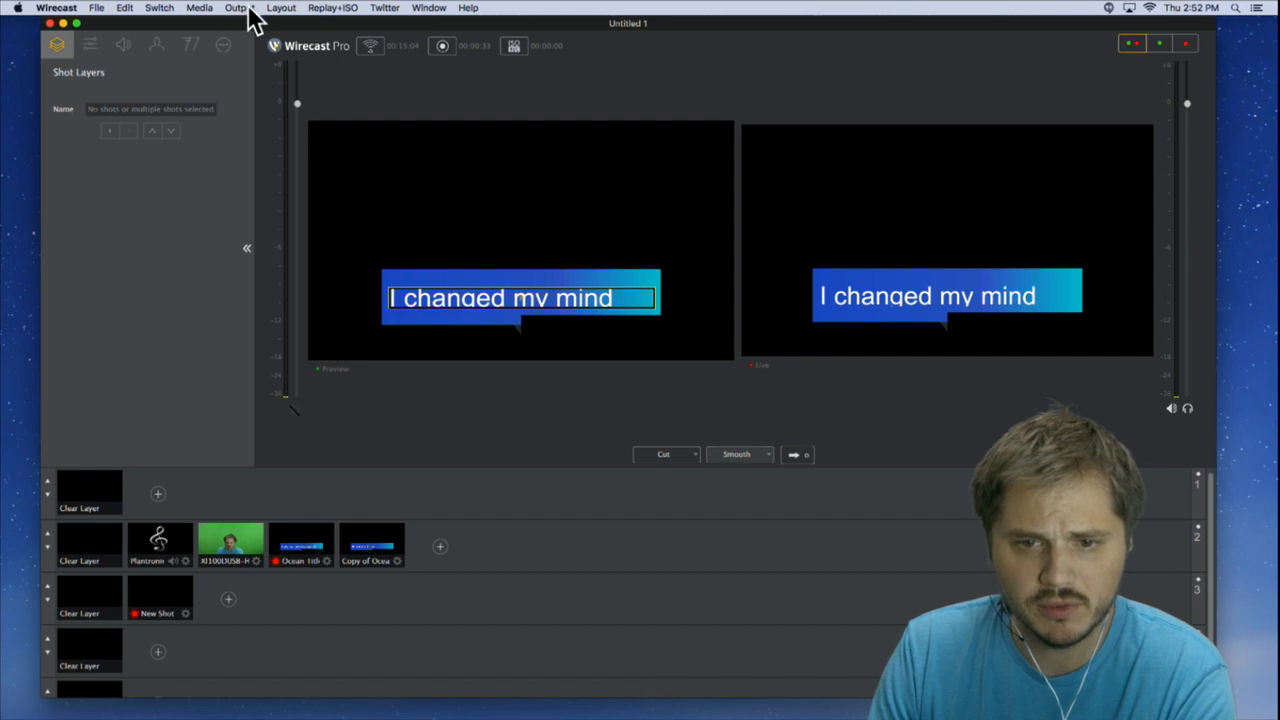
{"action": "left_click", "coordinate": [250, 10]}
{"action": "left_click", "coordinate": [263, 24]}
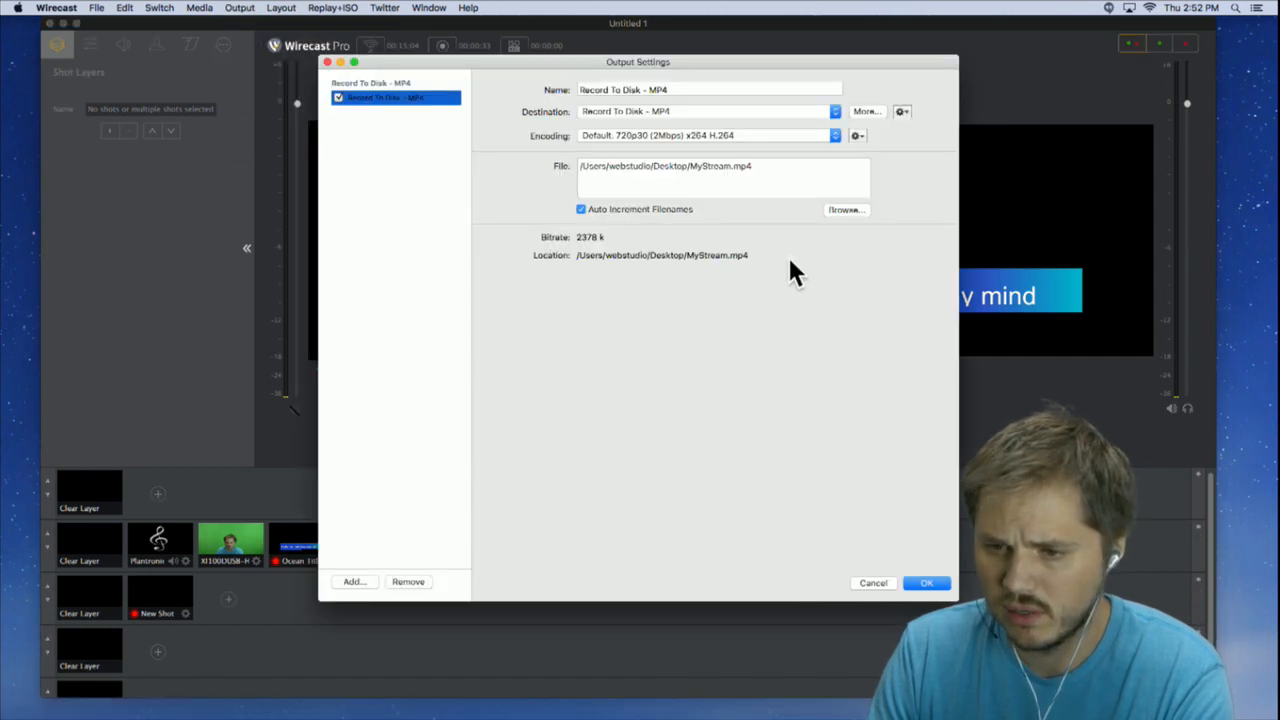
{"action": "left_click", "coordinate": [845, 210]}
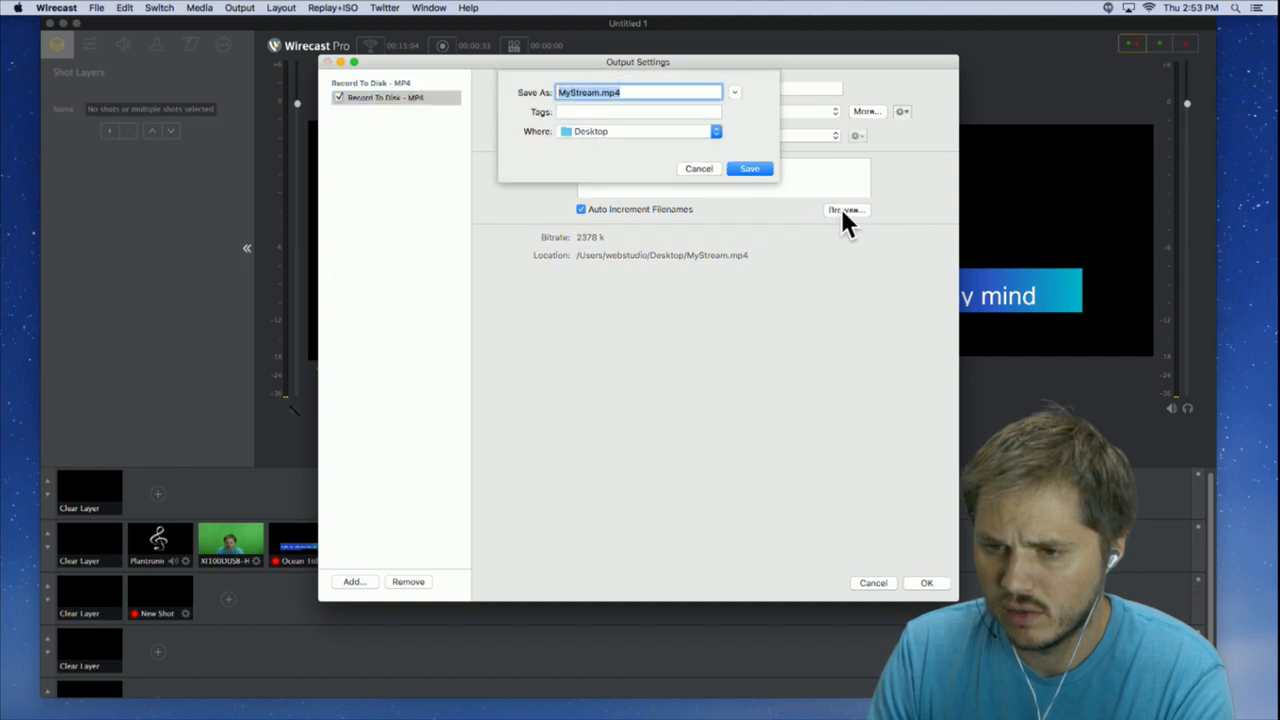
{"action": "left_click", "coordinate": [707, 168]}
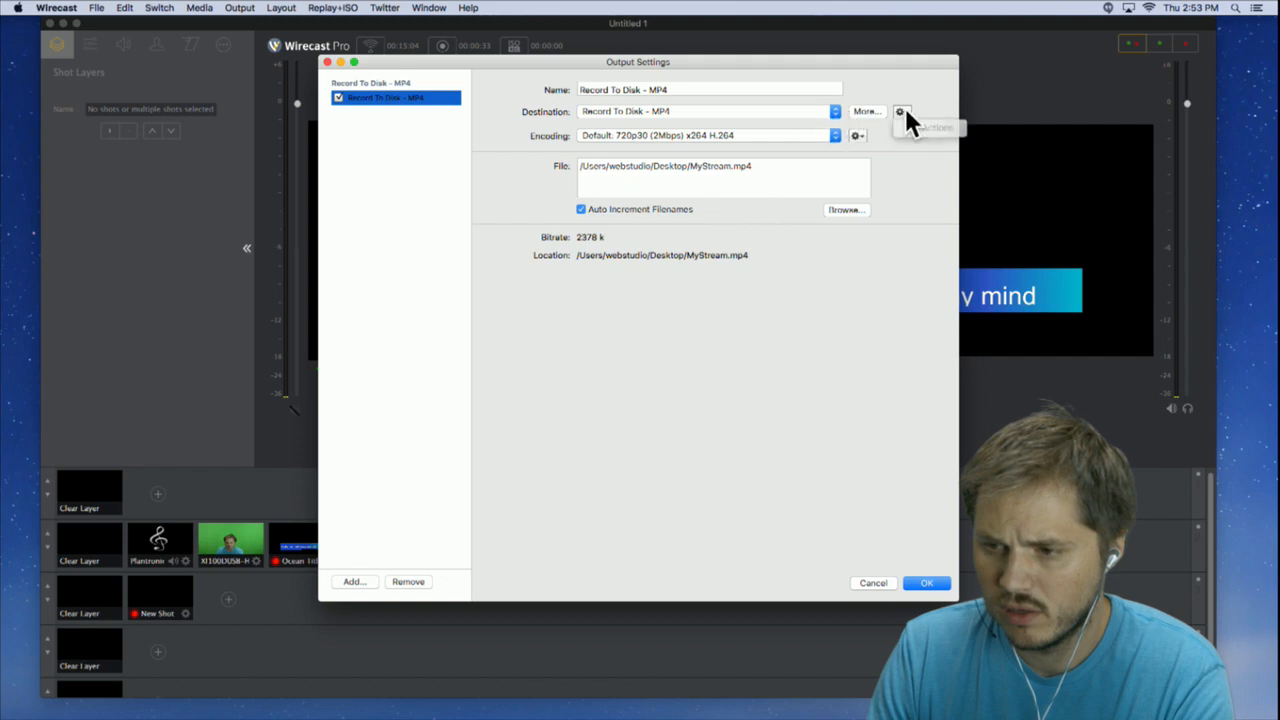
{"action": "left_click", "coordinate": [874, 107]}
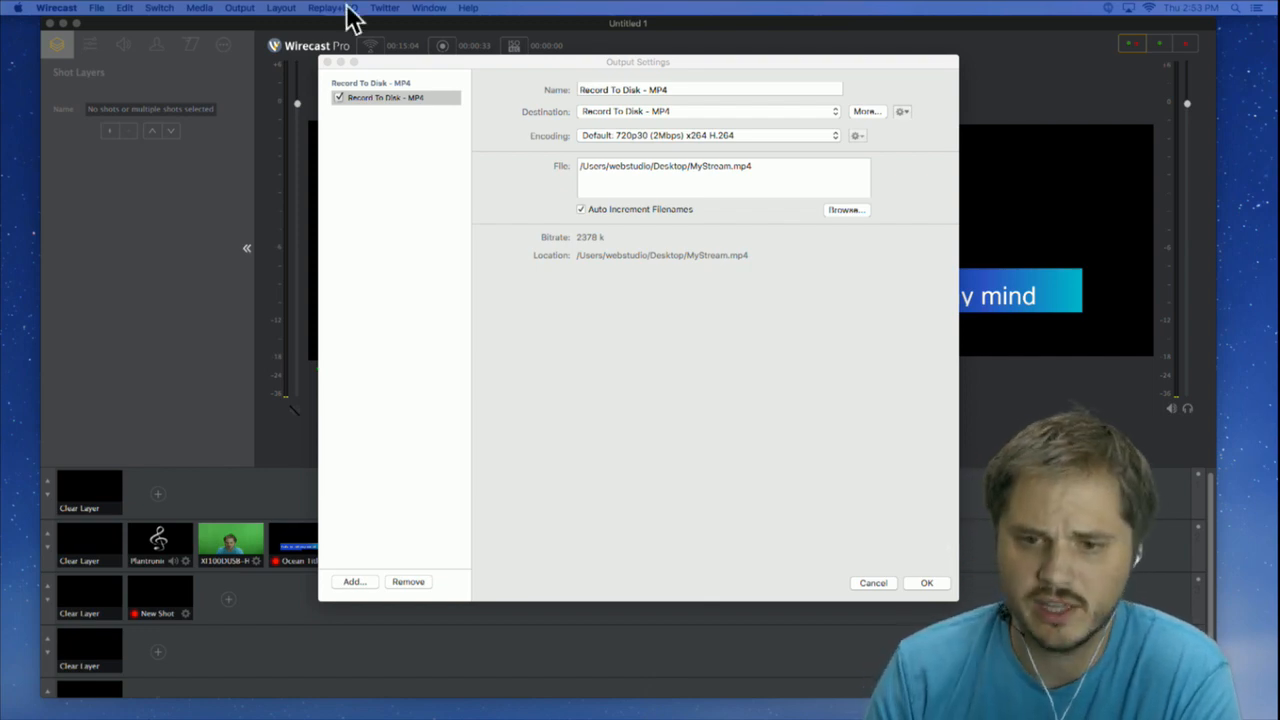
{"action": "left_click", "coordinate": [328, 61]}
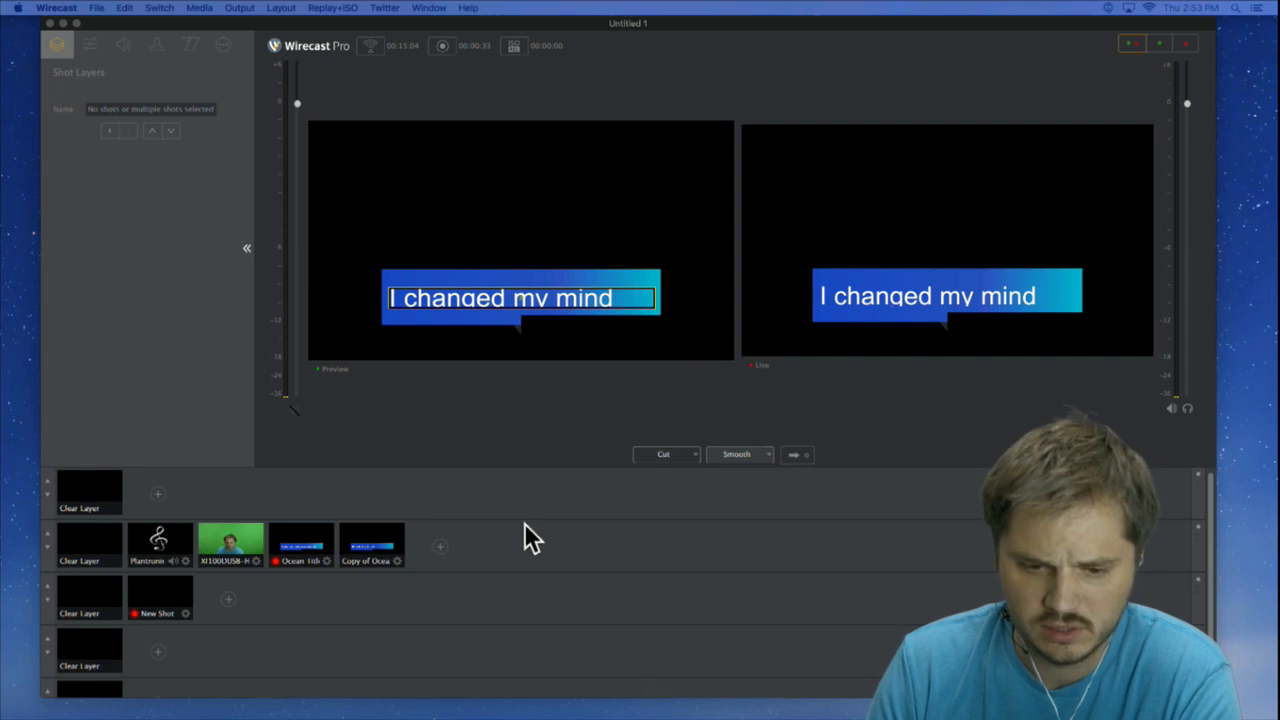
- Put the XI100DUSB-HDMI Video shot from layer 2 in preview and send it live
{"action": "double_click", "coordinate": [90, 542]}
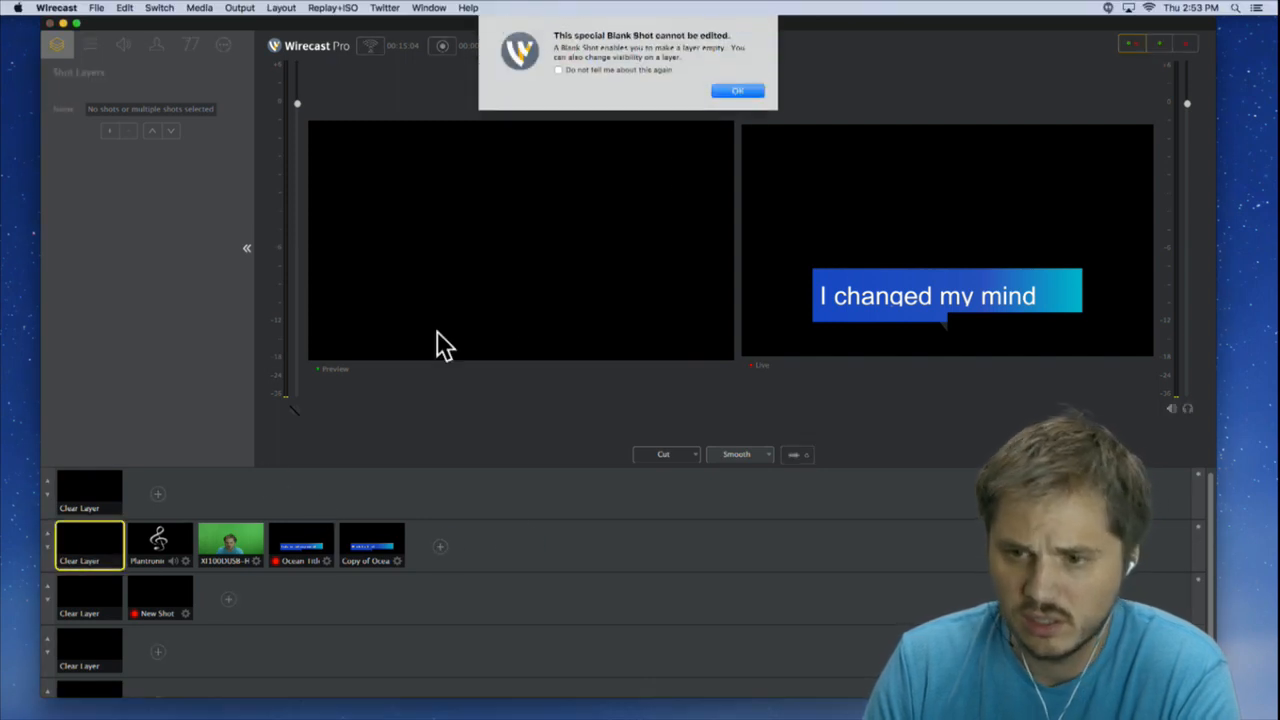
{"action": "left_click", "coordinate": [744, 90]}
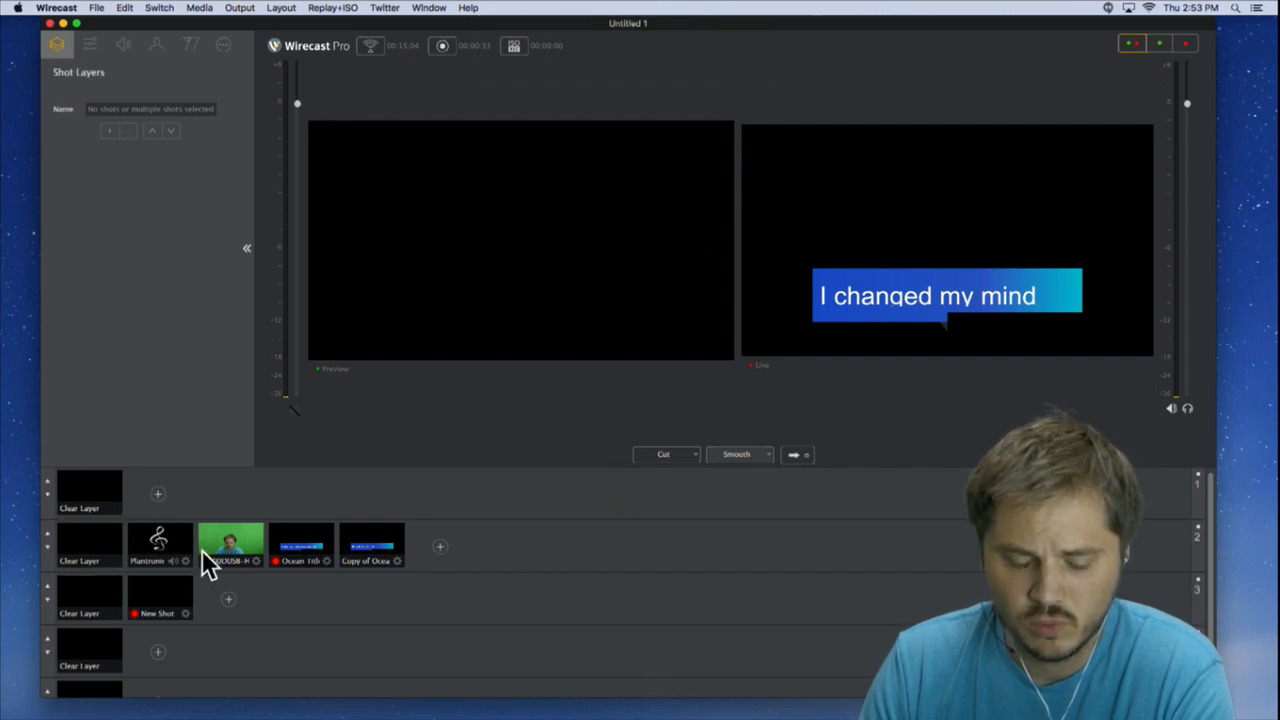
{"action": "left_click", "coordinate": [236, 548]}
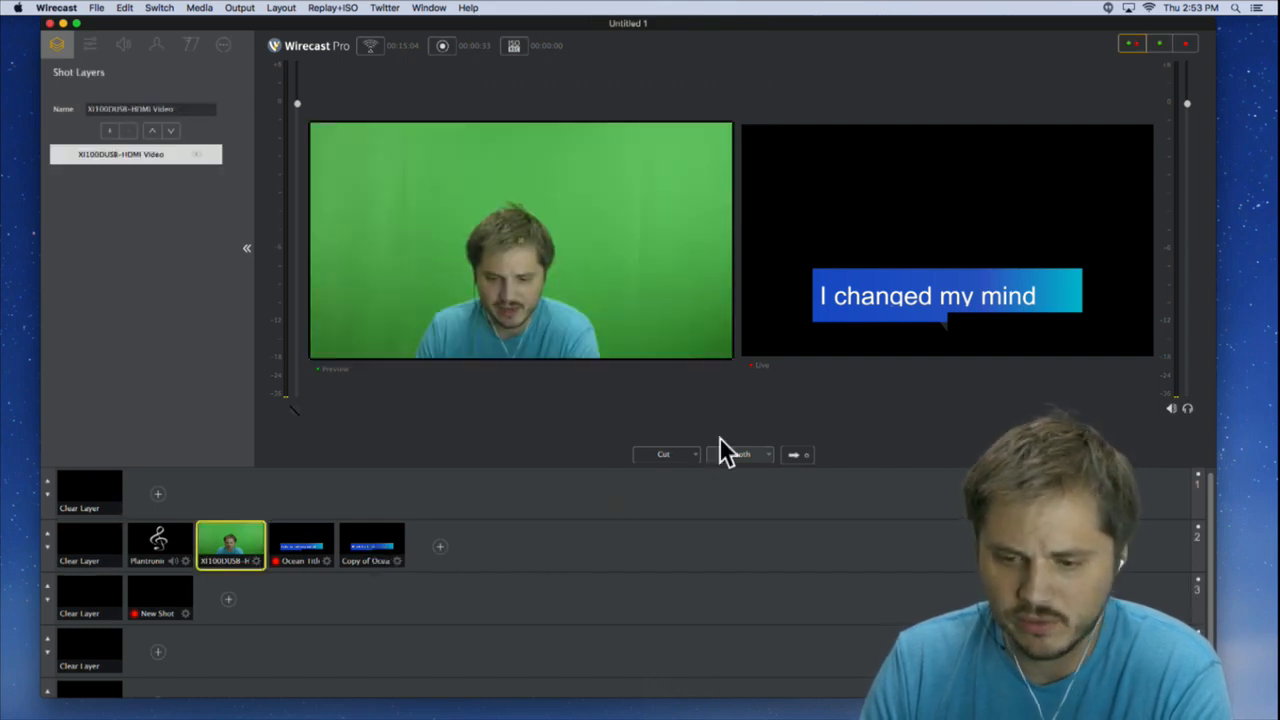
{"action": "left_click", "coordinate": [797, 456]}
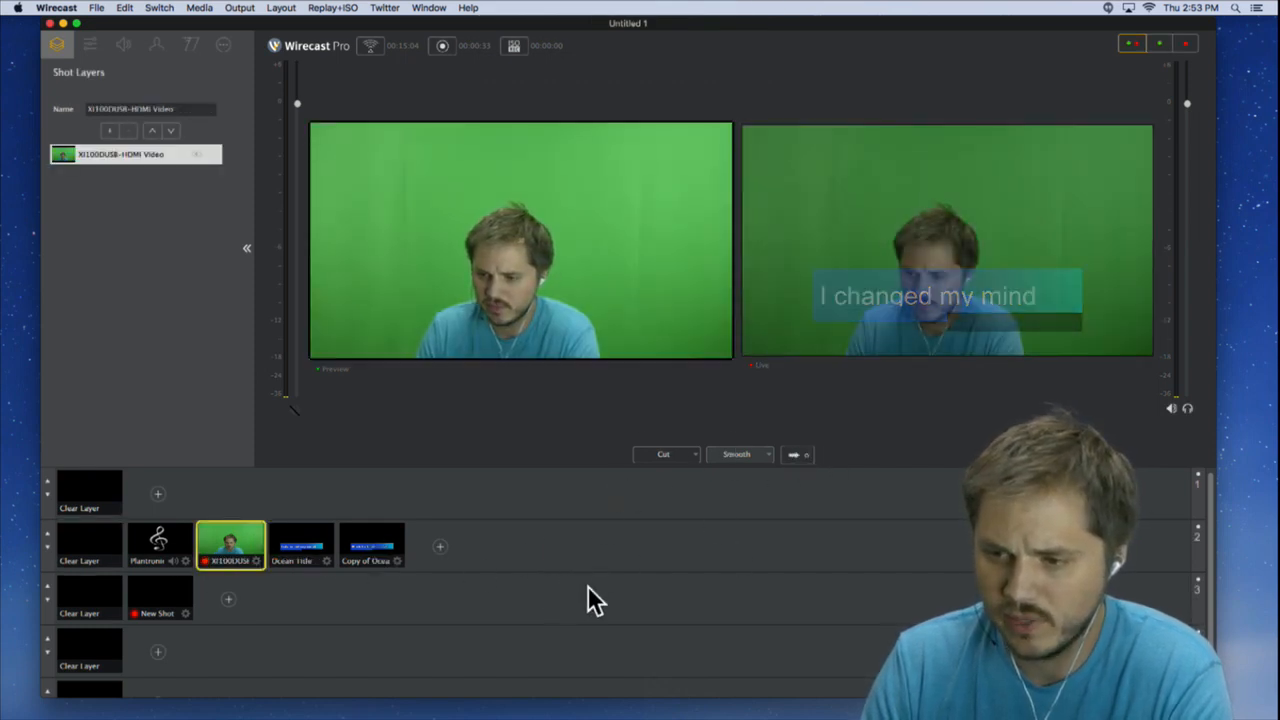
- Move the Ocean Title shot from layer 2 to layer 1 and send it live over the camera video
{"action": "left_click_drag", "start_coordinate": [311, 560], "coordinate": [187, 492]}
{"action": "left_click_drag", "start_coordinate": [312, 558], "coordinate": [170, 492]}
{"action": "left_click", "coordinate": [170, 492]}
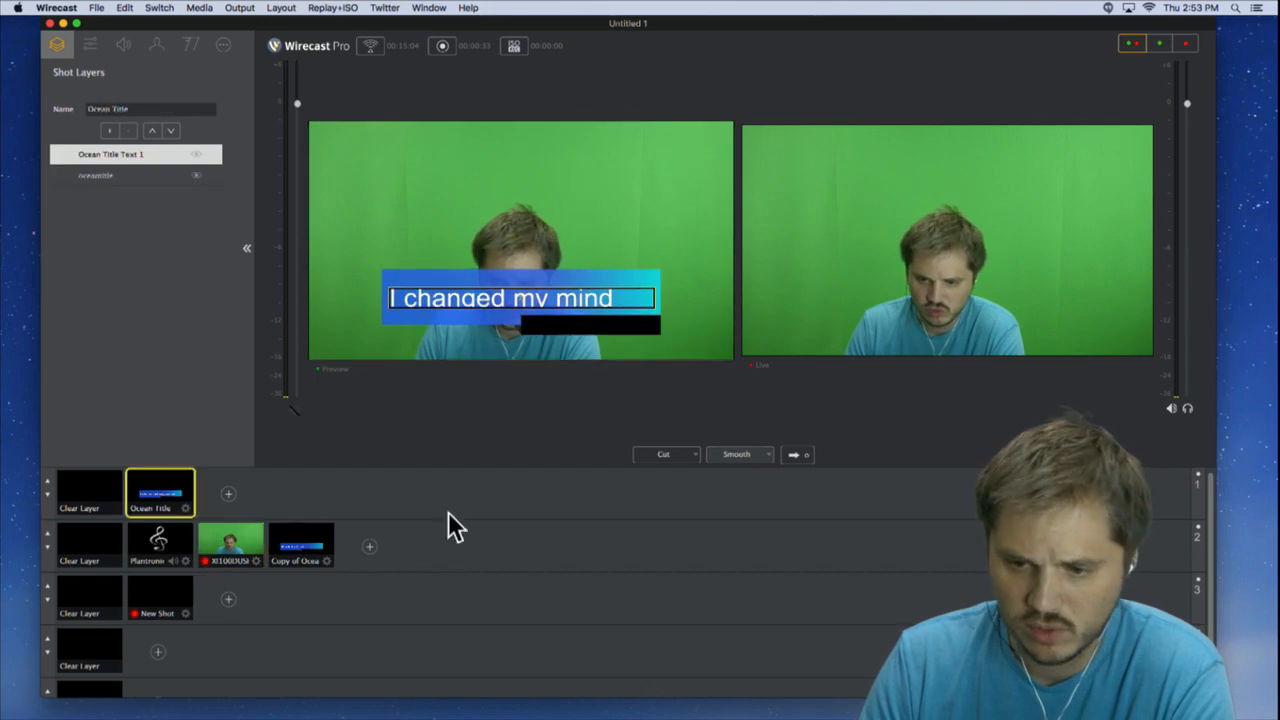
{"action": "left_click", "coordinate": [797, 455]}
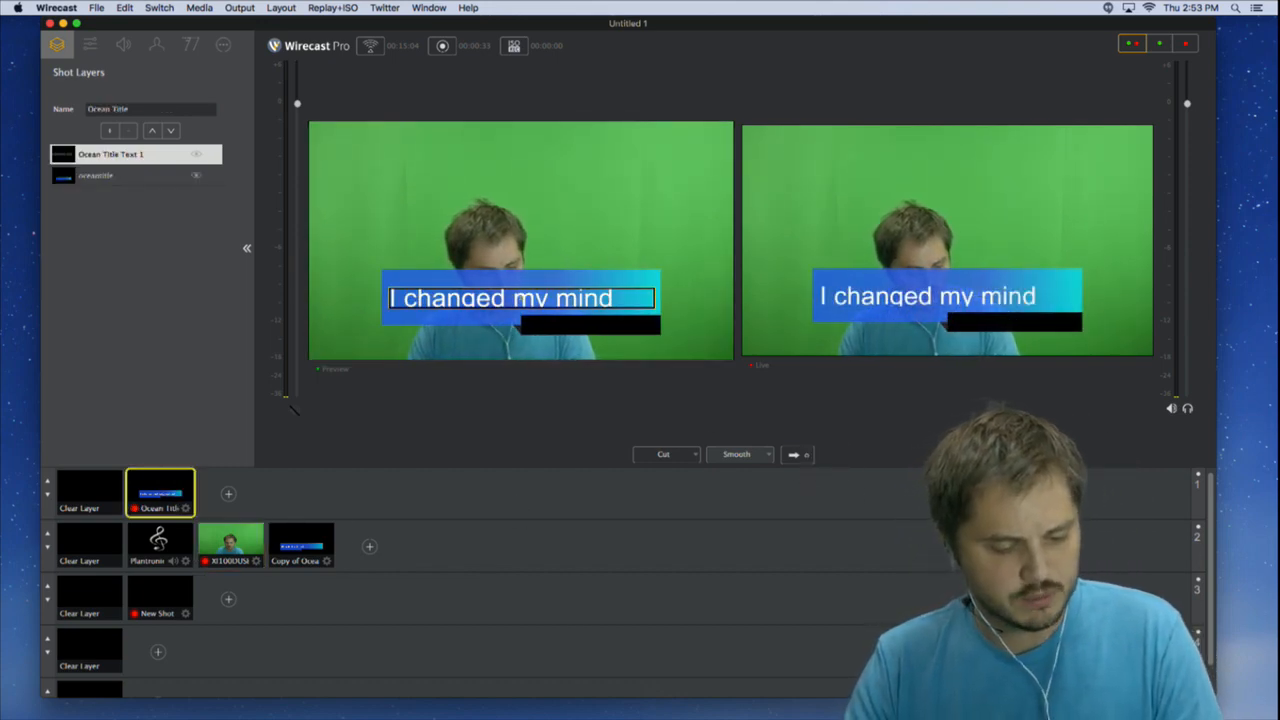
- Clear layers 1 and 2 in the preview and inspect the template and shortcut options of layer 3's New Shot
{"action": "left_click", "coordinate": [90, 492]}
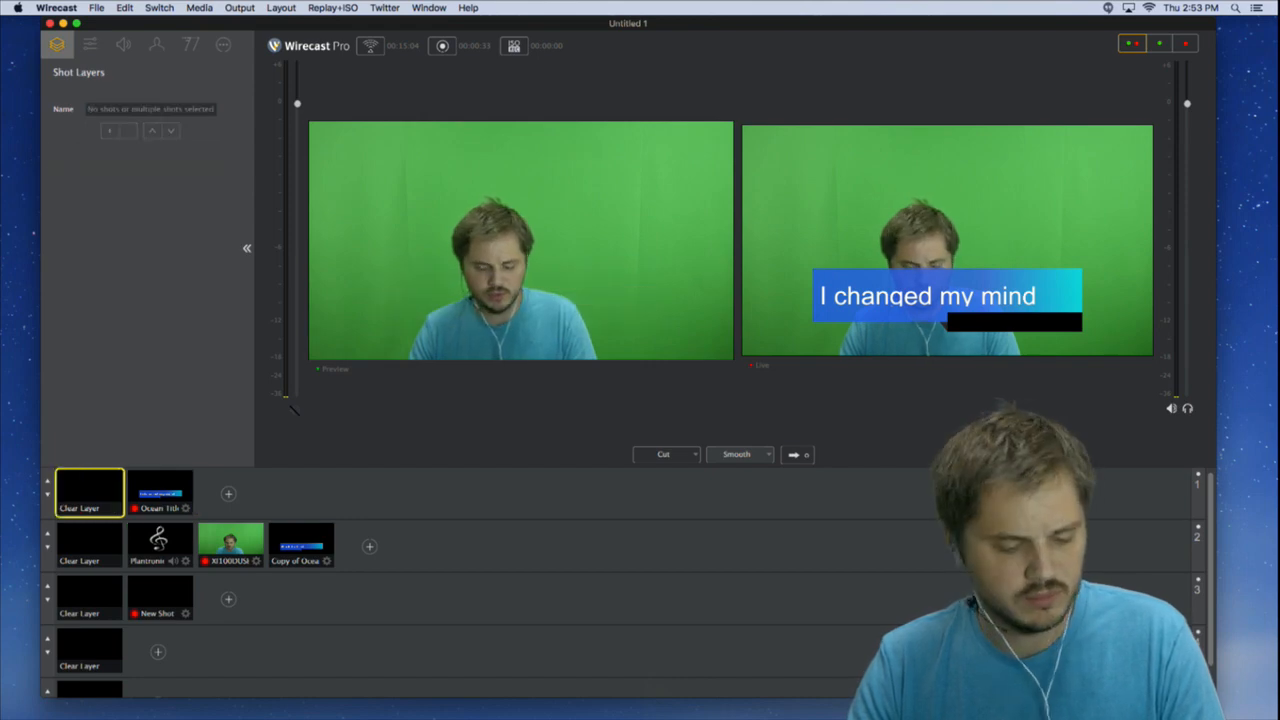
{"action": "left_click", "coordinate": [90, 545]}
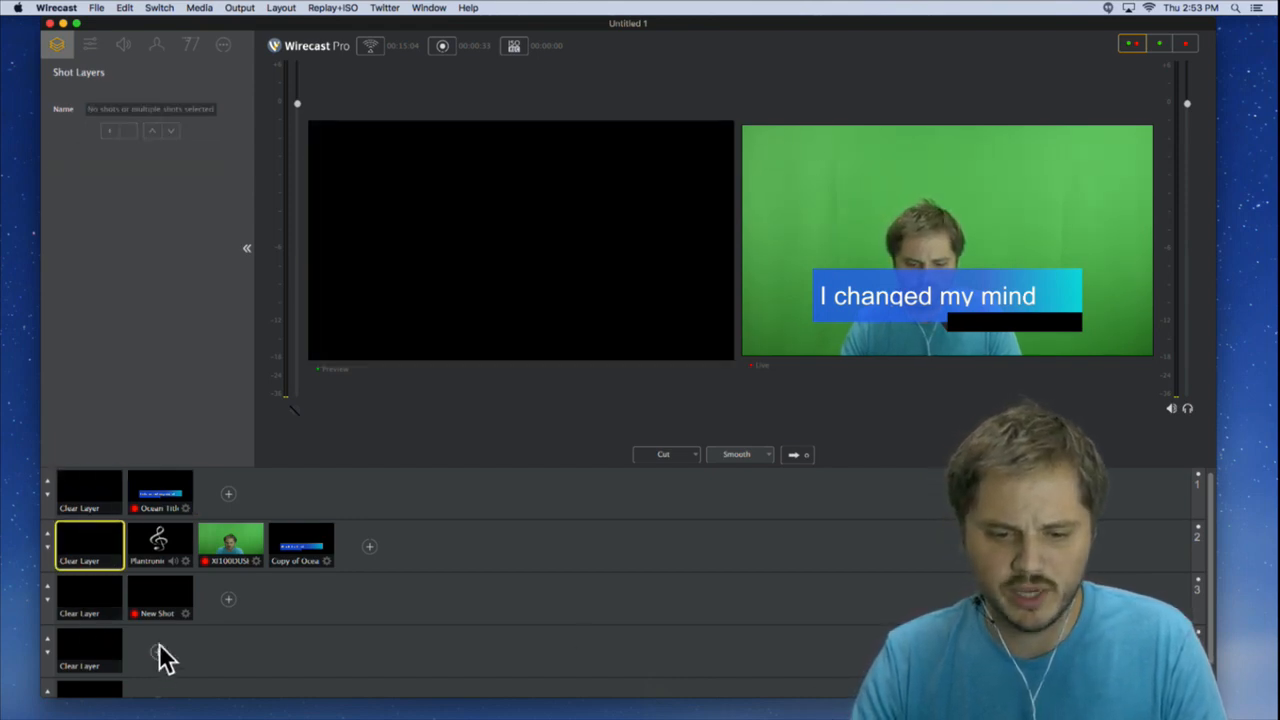
{"action": "right_click", "coordinate": [170, 590]}
{"action": "mouse_move", "coordinate": [238, 619]}
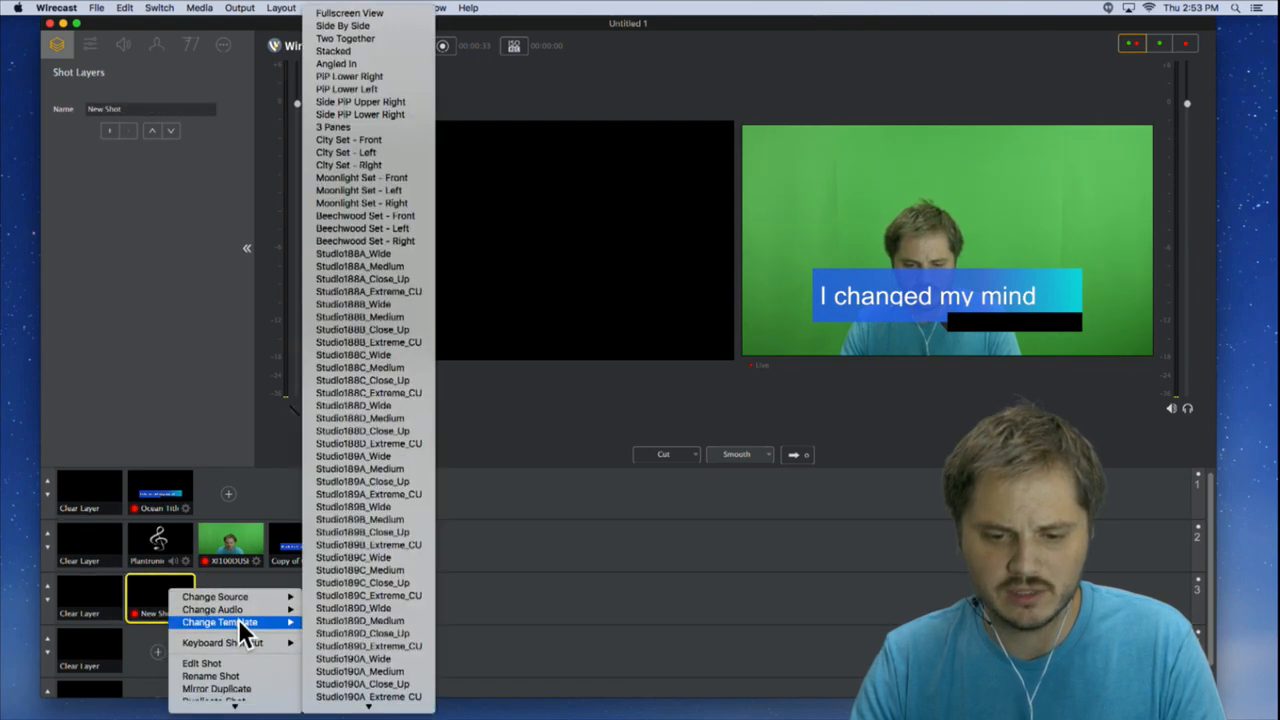
{"action": "left_click", "coordinate": [624, 604]}
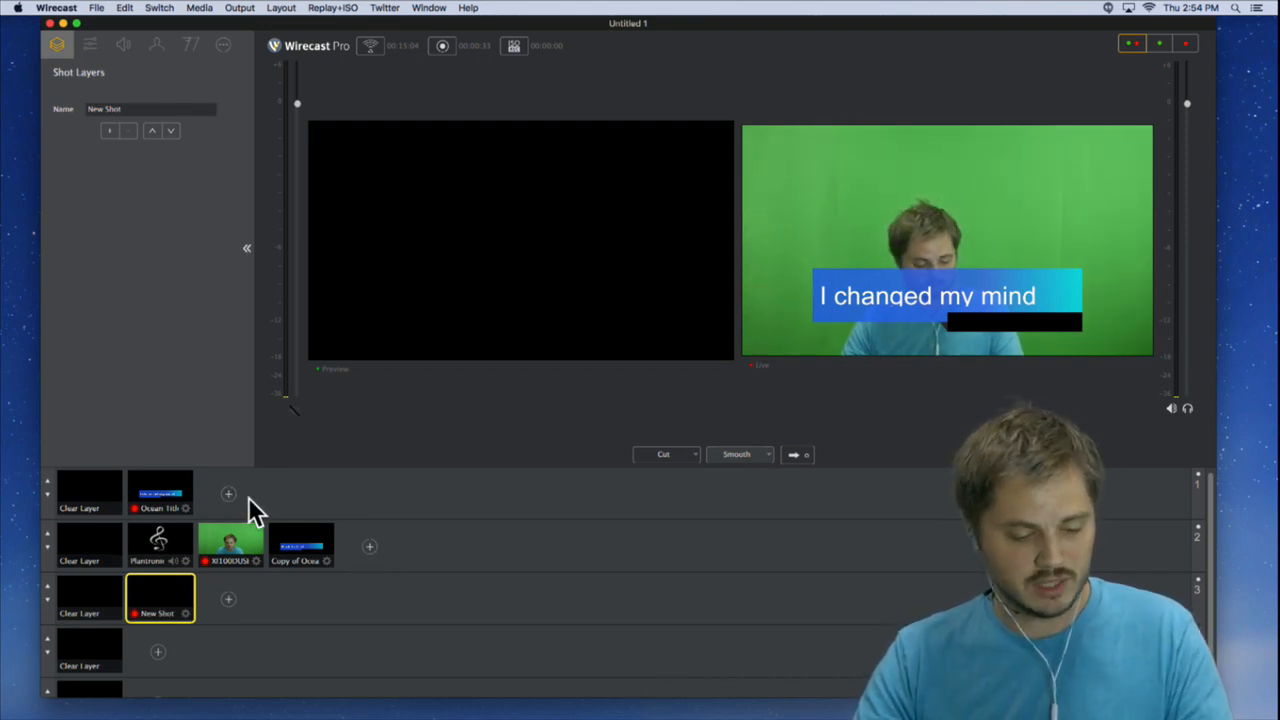
- Preview combinations of the Ocean Title, the HDMI video, the Ocean Title copy and layer 3's New Shot
{"action": "left_click", "coordinate": [147, 490]}
{"action": "left_click", "coordinate": [245, 544]}
{"action": "left_click", "coordinate": [312, 555]}
{"action": "left_click", "coordinate": [174, 590]}
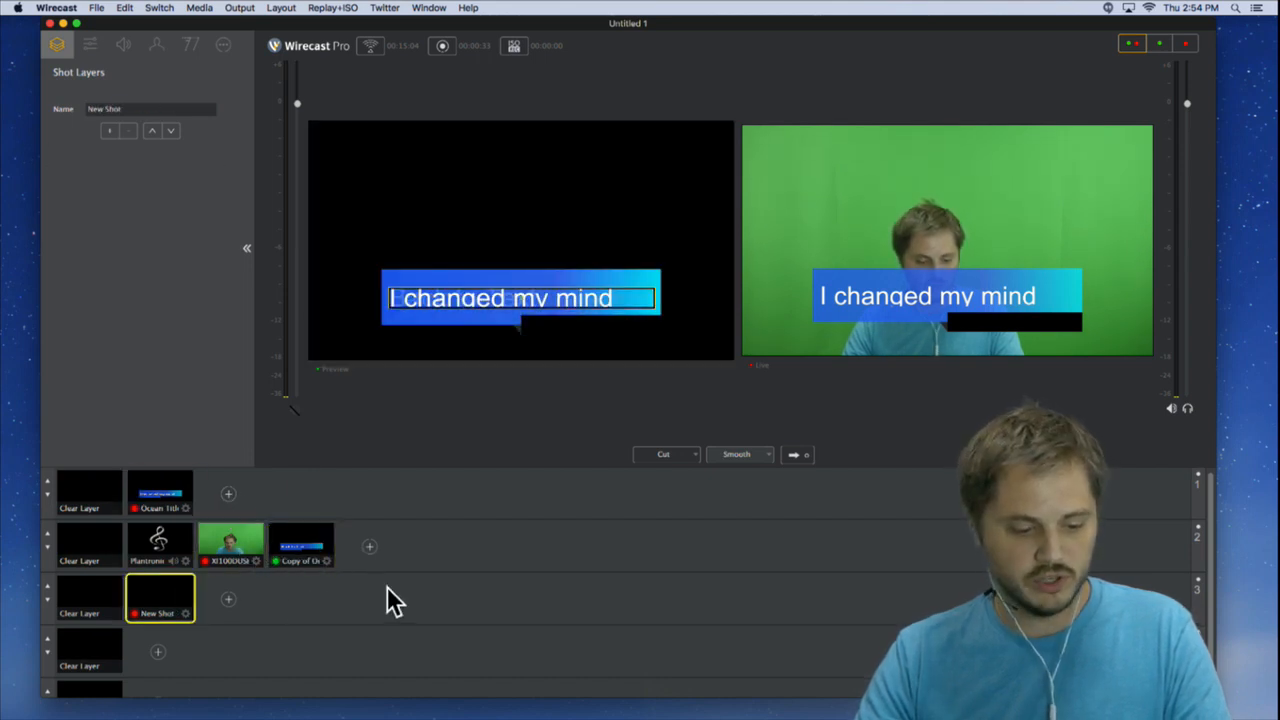
{"action": "left_click", "coordinate": [247, 533]}
{"action": "left_click", "coordinate": [150, 488]}
{"action": "left_click", "coordinate": [162, 594]}
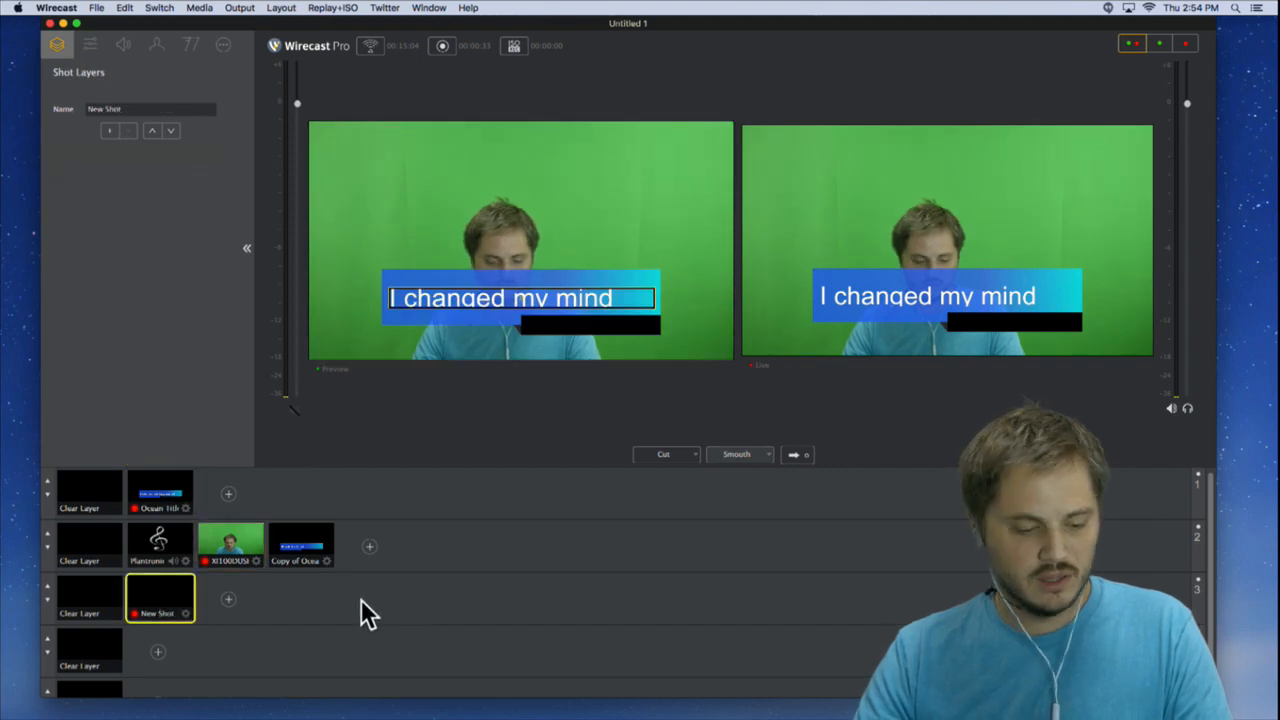
- Try switching shots repeatedly with hotkeys 1, 2 and 3, and clear the shot selection
{"action": "key", "text": "1"}
{"action": "key", "text": "2"}
{"action": "key", "text": "3"}
{"action": "key", "text": "1"}
{"action": "key", "text": "2"}
{"action": "key", "text": "3"}
{"action": "key", "text": "1"}
{"action": "key", "text": "2"}
{"action": "key", "text": "3"}
{"action": "key", "text": "2"}
{"action": "key", "text": "3"}
{"action": "left_click", "coordinate": [484, 535]}
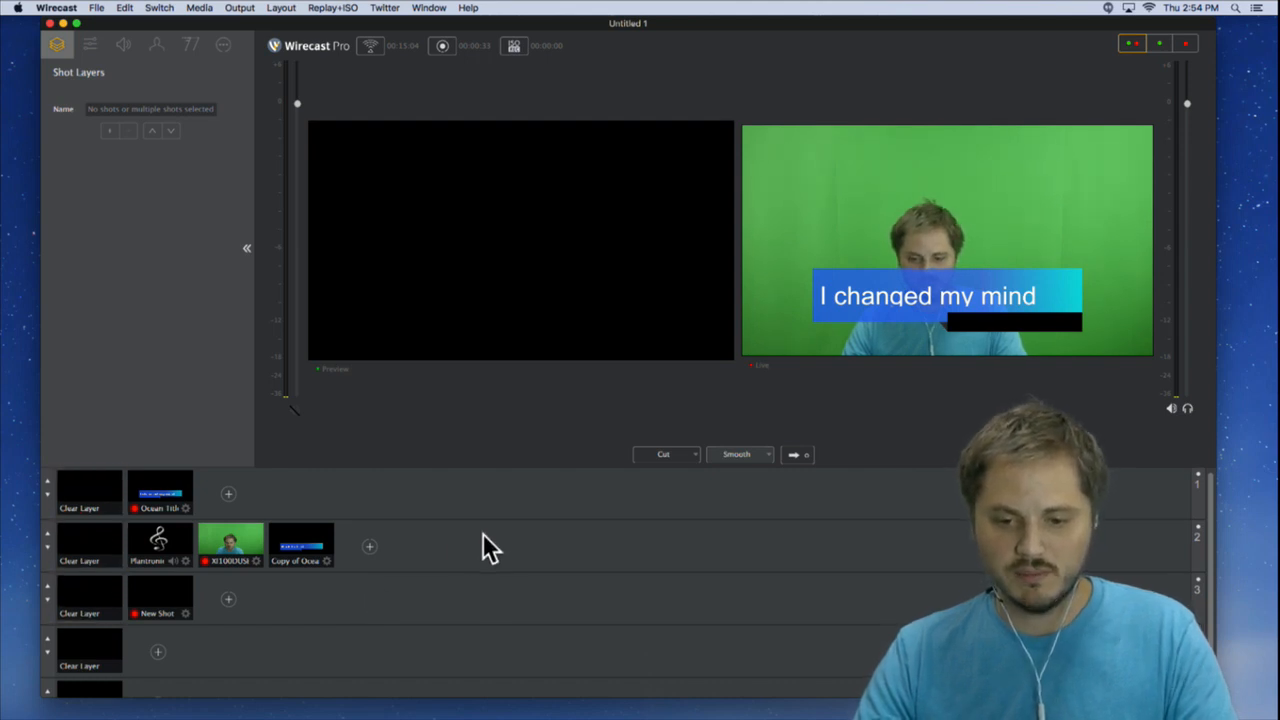
- Add a new blank shot to layer 1 and assign it keyboard shortcut 0
{"action": "left_click", "coordinate": [228, 493]}
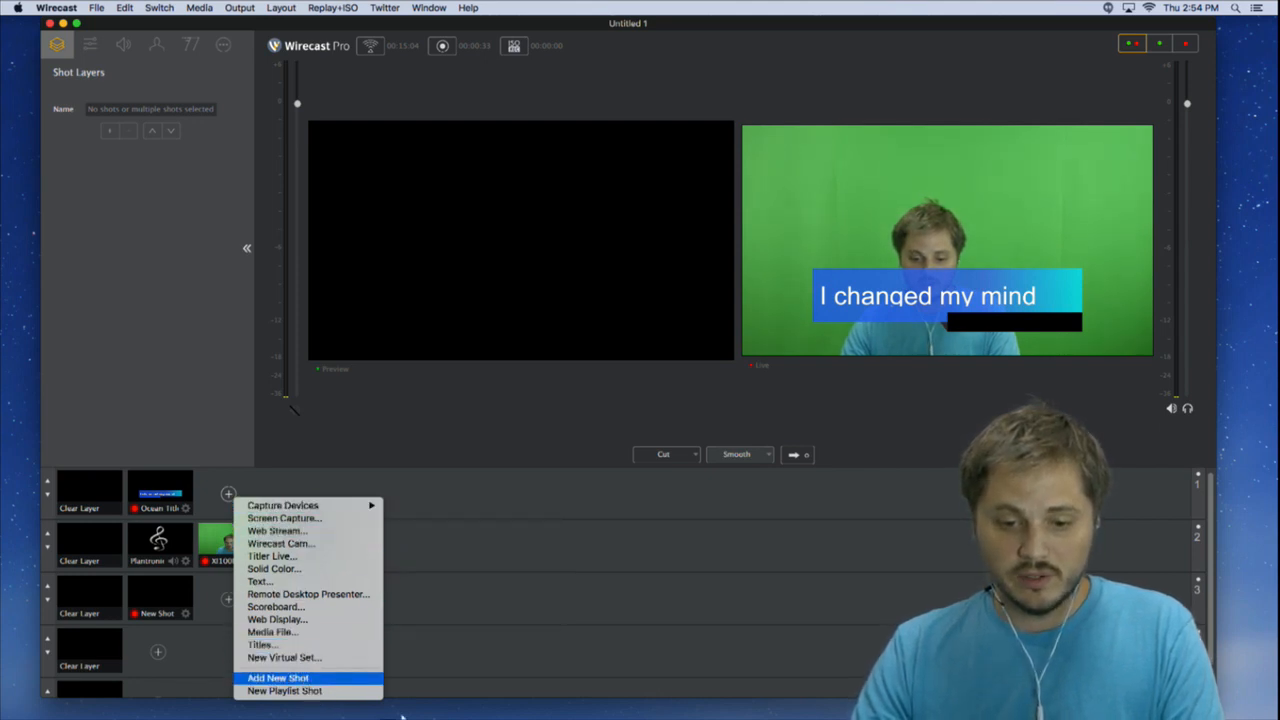
{"action": "left_click", "coordinate": [350, 680]}
{"action": "right_click", "coordinate": [243, 486]}
{"action": "mouse_move", "coordinate": [330, 542]}
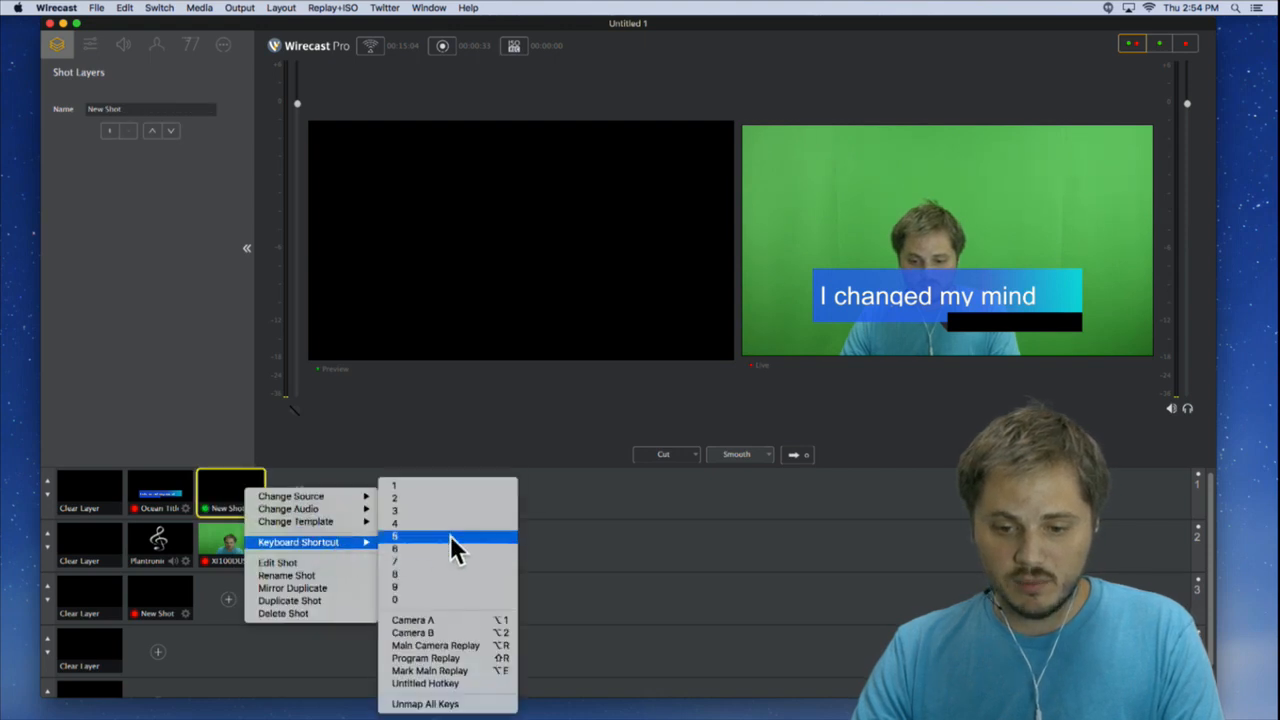
{"action": "left_click", "coordinate": [429, 487]}
{"action": "right_click", "coordinate": [239, 486]}
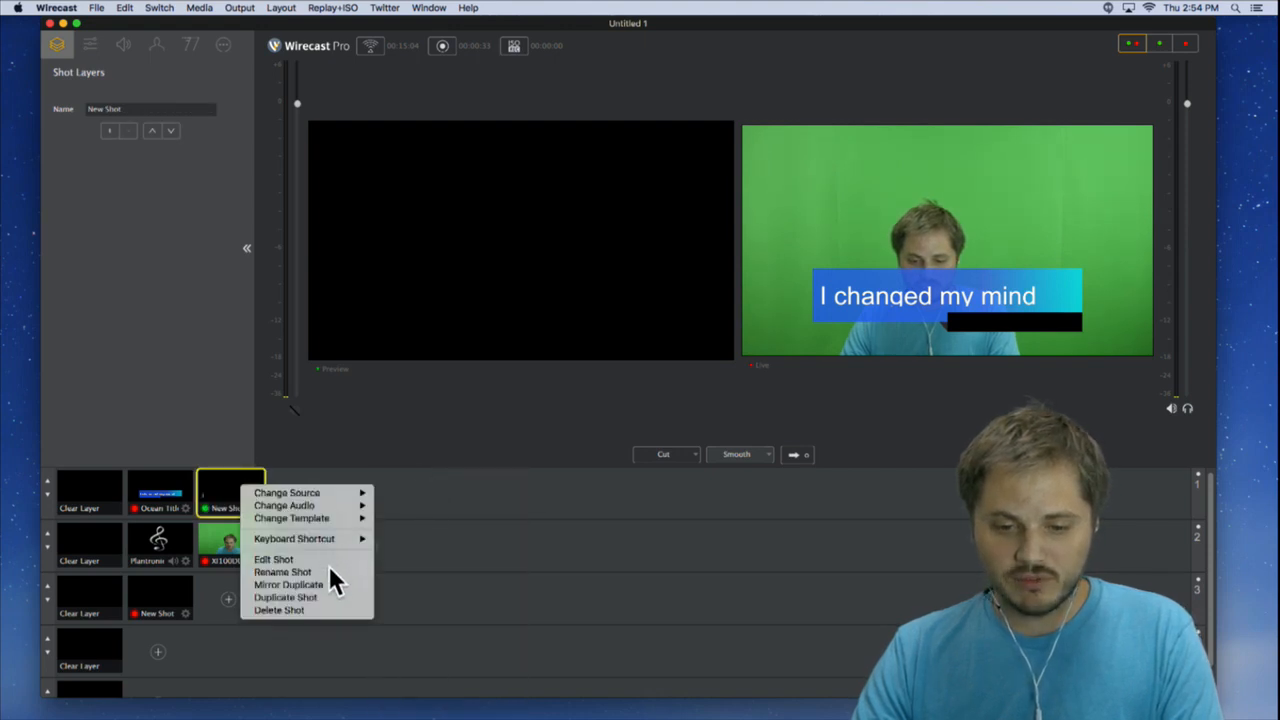
{"action": "mouse_move", "coordinate": [326, 539]}
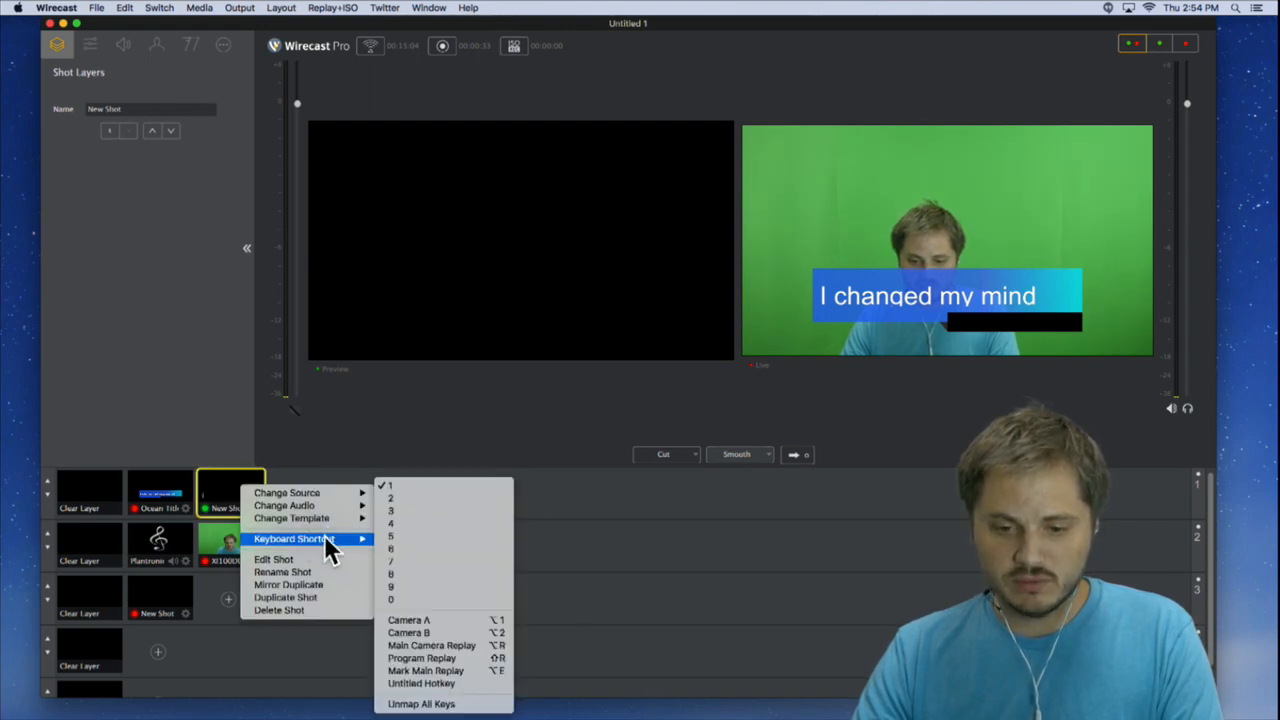
{"action": "left_click", "coordinate": [413, 598]}
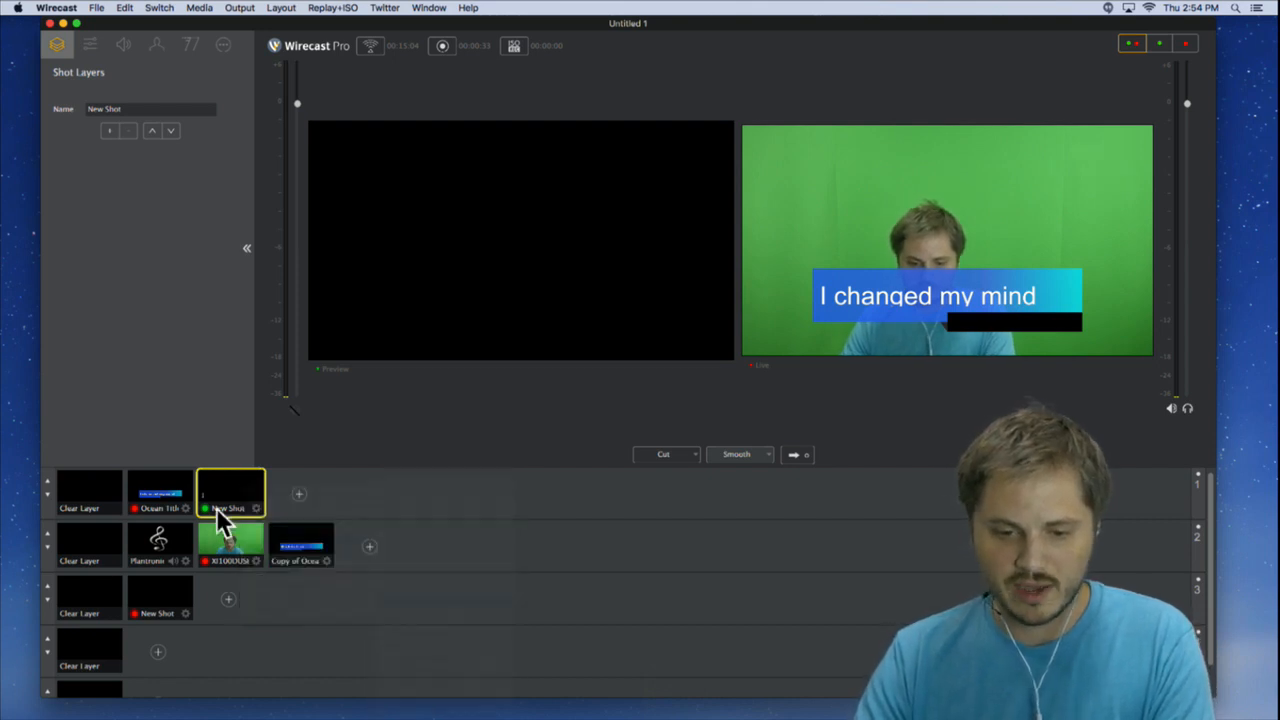
- Duplicate the blank New Shot on layer 1 and move the copy to the end of layer 2
{"action": "left_click", "coordinate": [369, 548]}
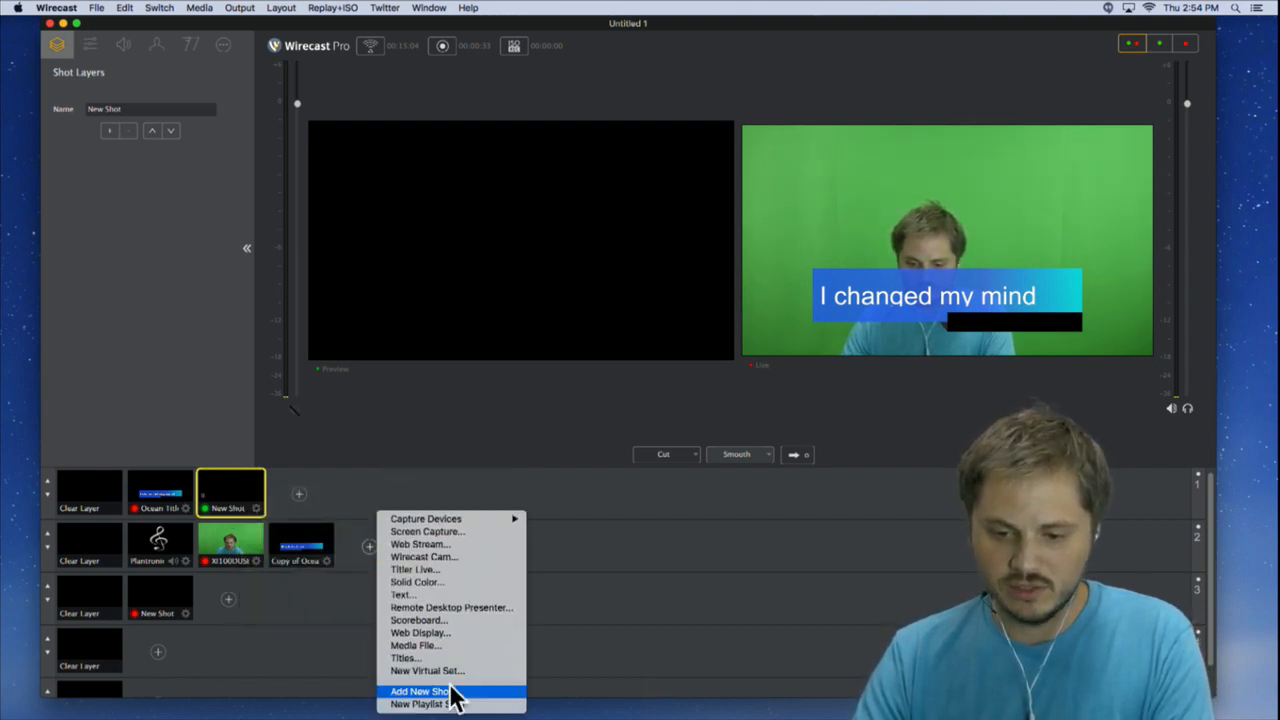
{"action": "left_click", "coordinate": [548, 530]}
{"action": "right_click", "coordinate": [227, 483]}
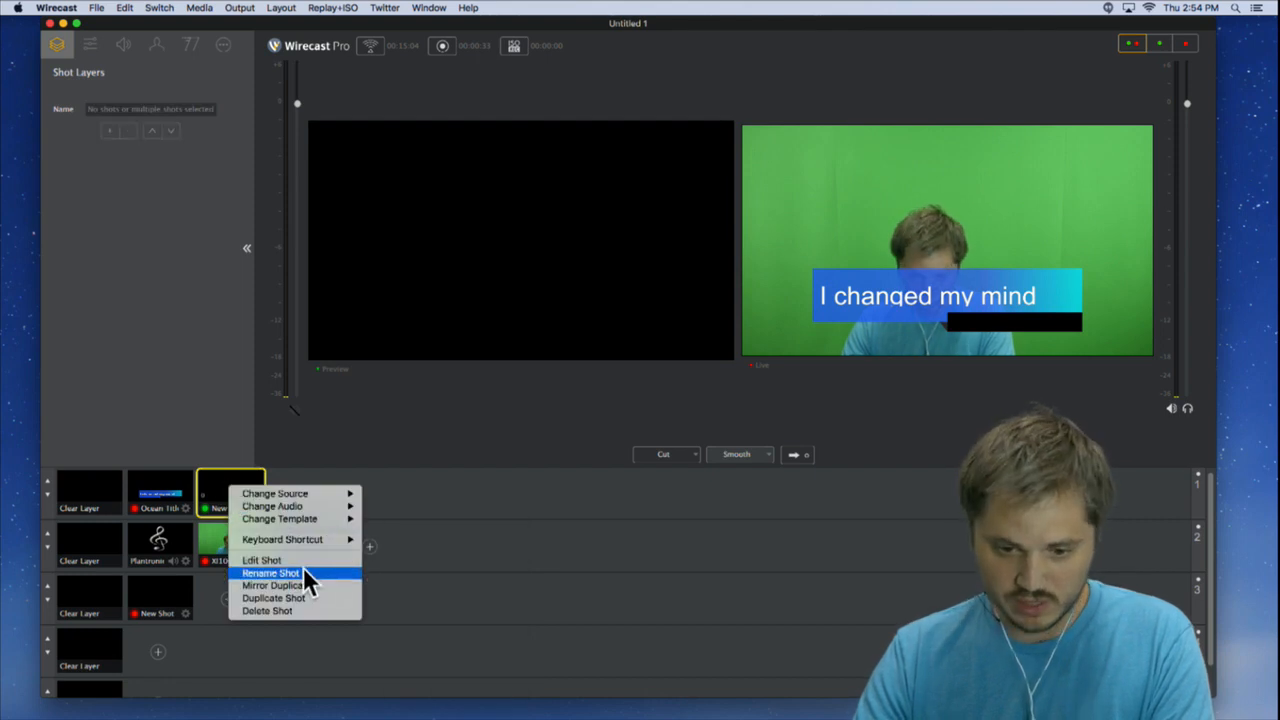
{"action": "left_click", "coordinate": [297, 598]}
{"action": "left_click_drag", "start_coordinate": [299, 506], "coordinate": [400, 569]}
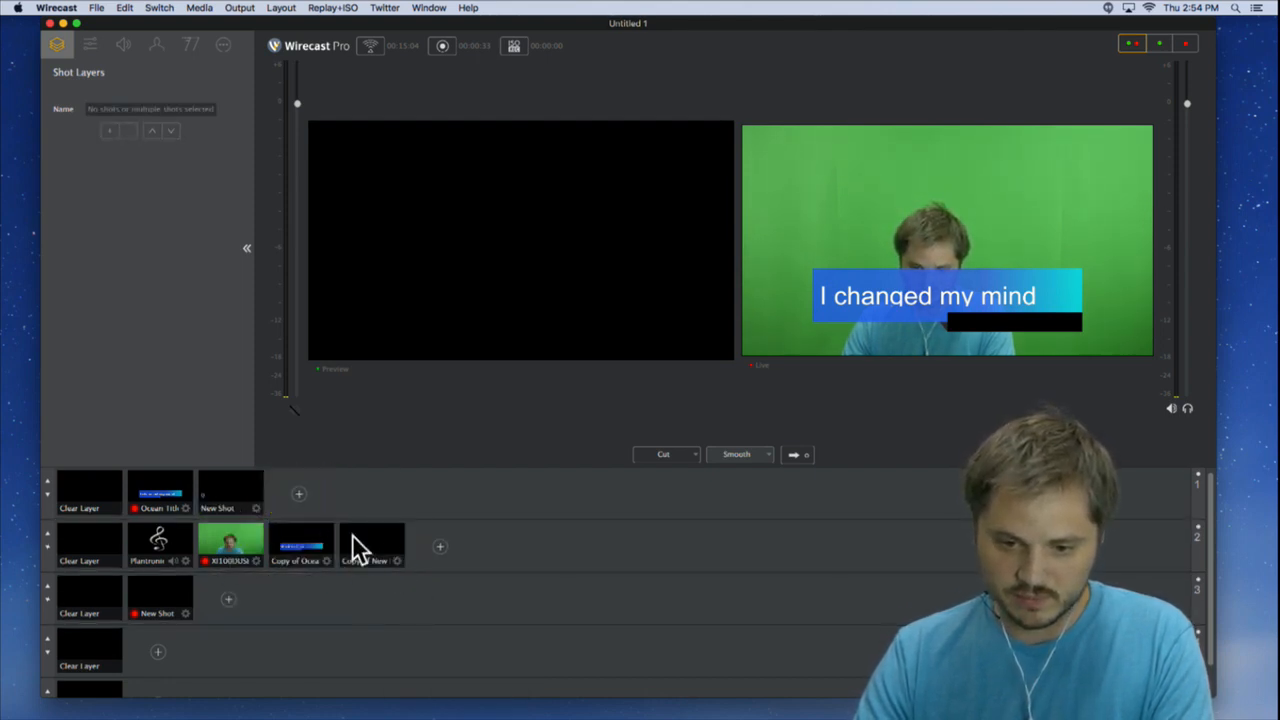
- Assign keyboard shortcut 0 to the New Shot copy on layer 2 and to the New Shot on layer 3
{"action": "right_click", "coordinate": [368, 540]}
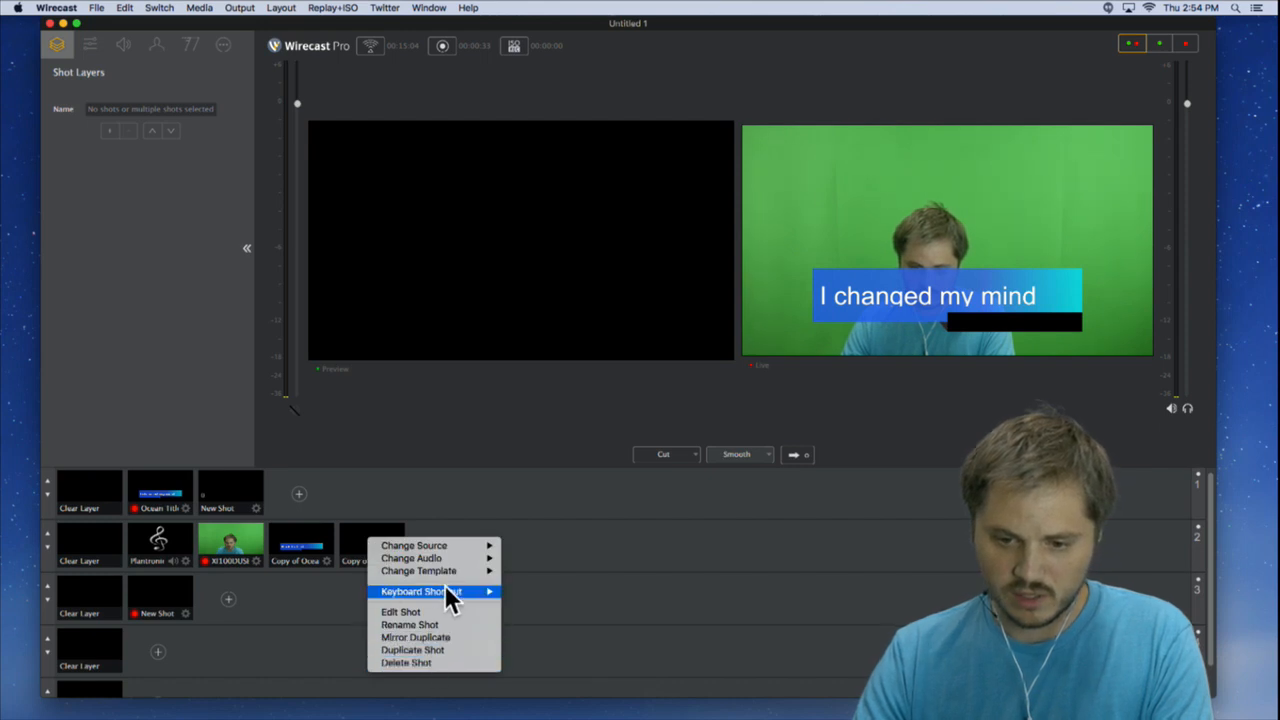
{"action": "mouse_move", "coordinate": [445, 591]}
{"action": "left_click", "coordinate": [545, 599]}
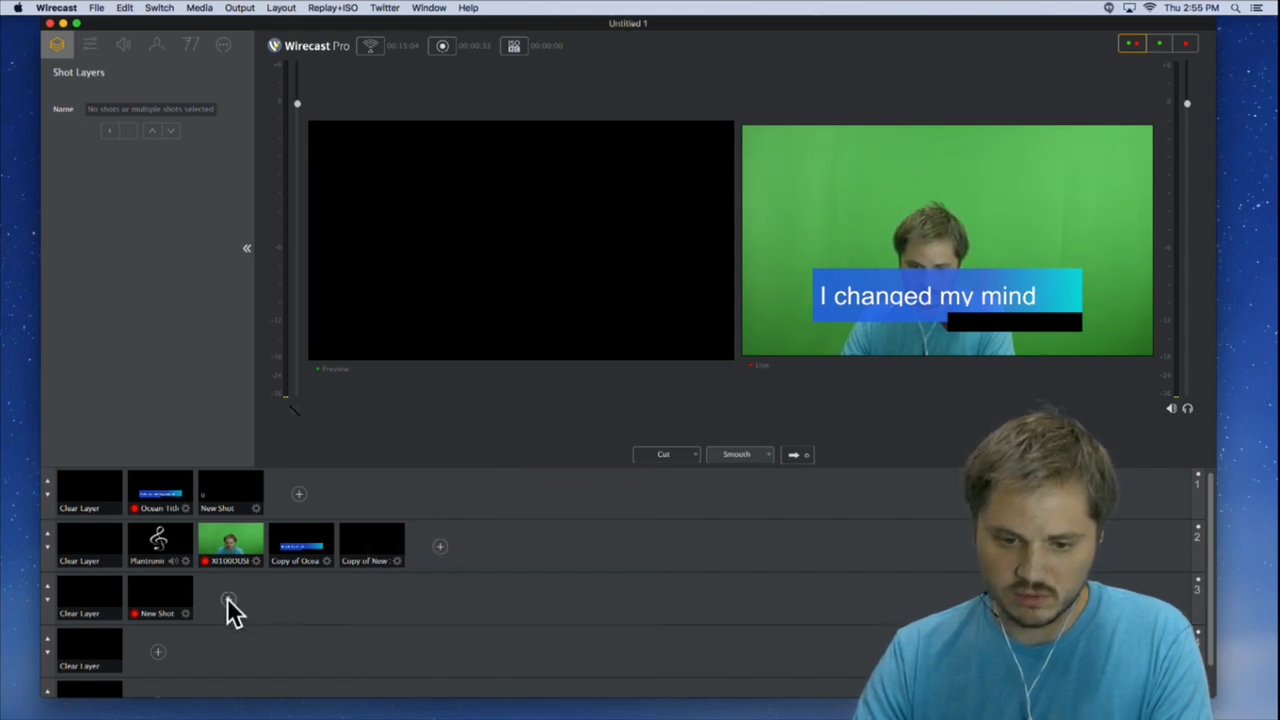
{"action": "right_click", "coordinate": [160, 590]}
{"action": "mouse_move", "coordinate": [250, 644]}
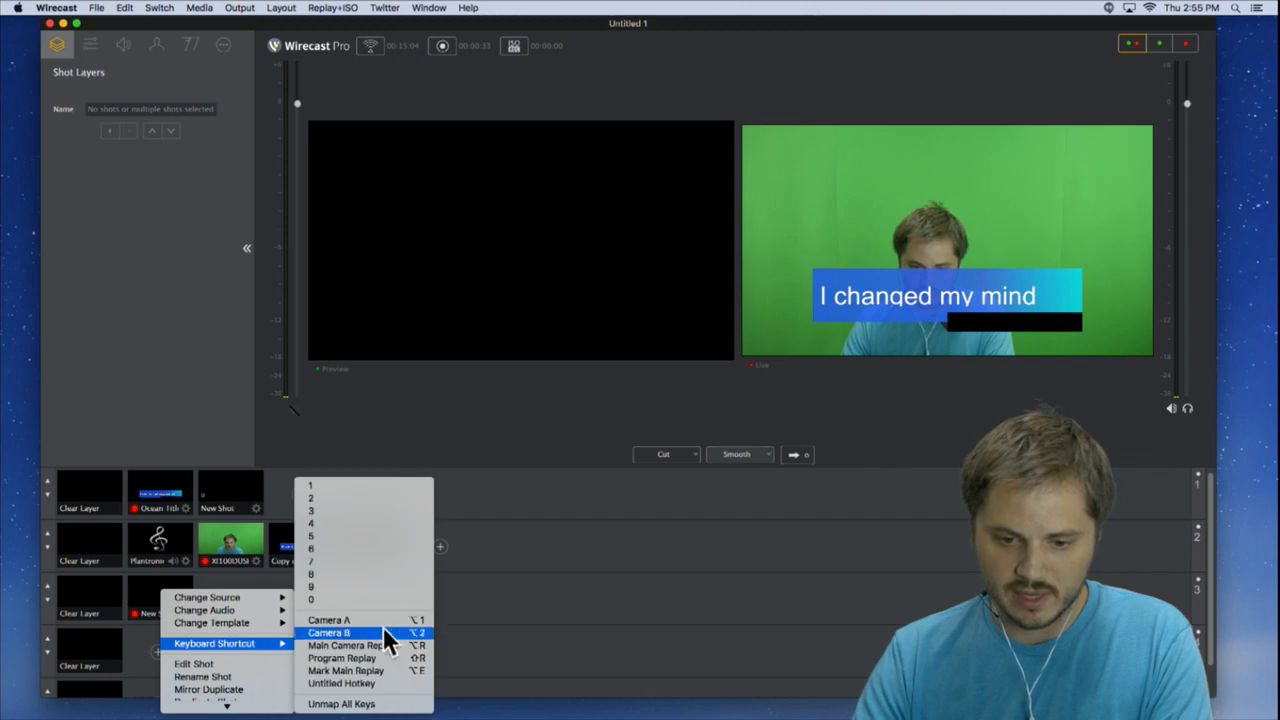
{"action": "left_click", "coordinate": [357, 600]}
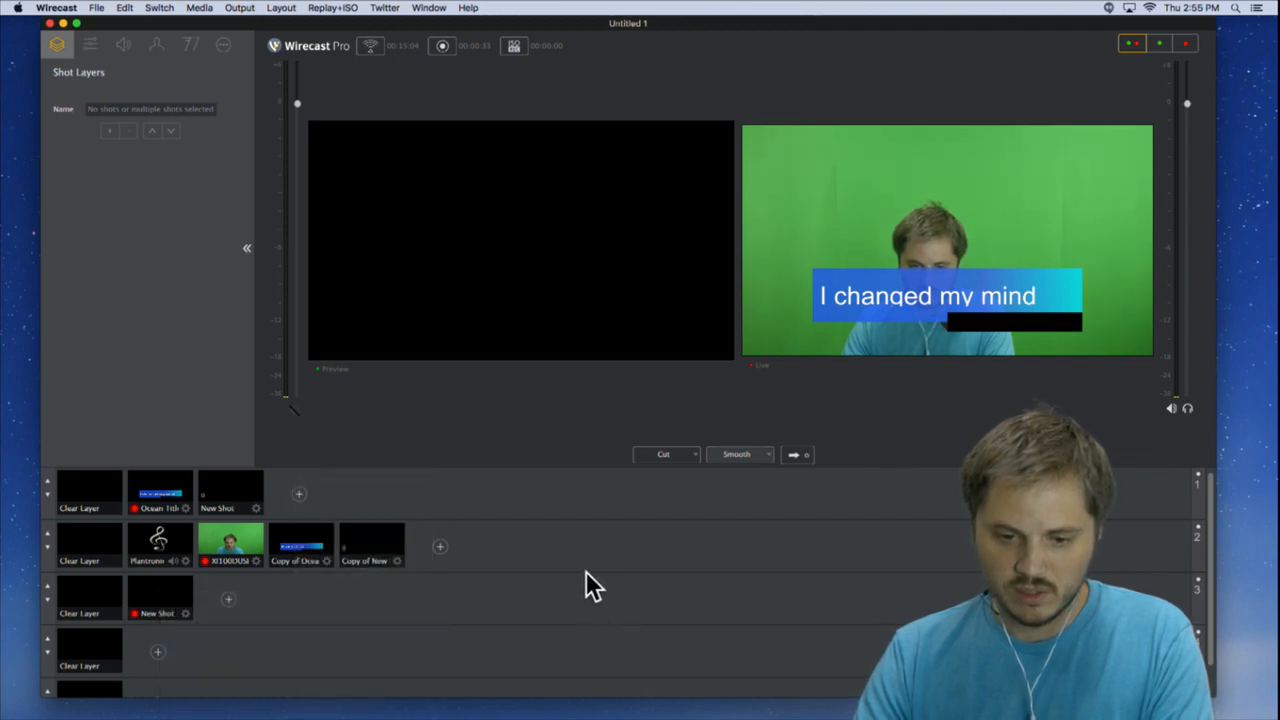
- Put the Ocean Title on layer 1 and the HDMI video on layer 2 in preview and send them live
{"action": "left_click", "coordinate": [237, 551]}
{"action": "left_click", "coordinate": [152, 498]}
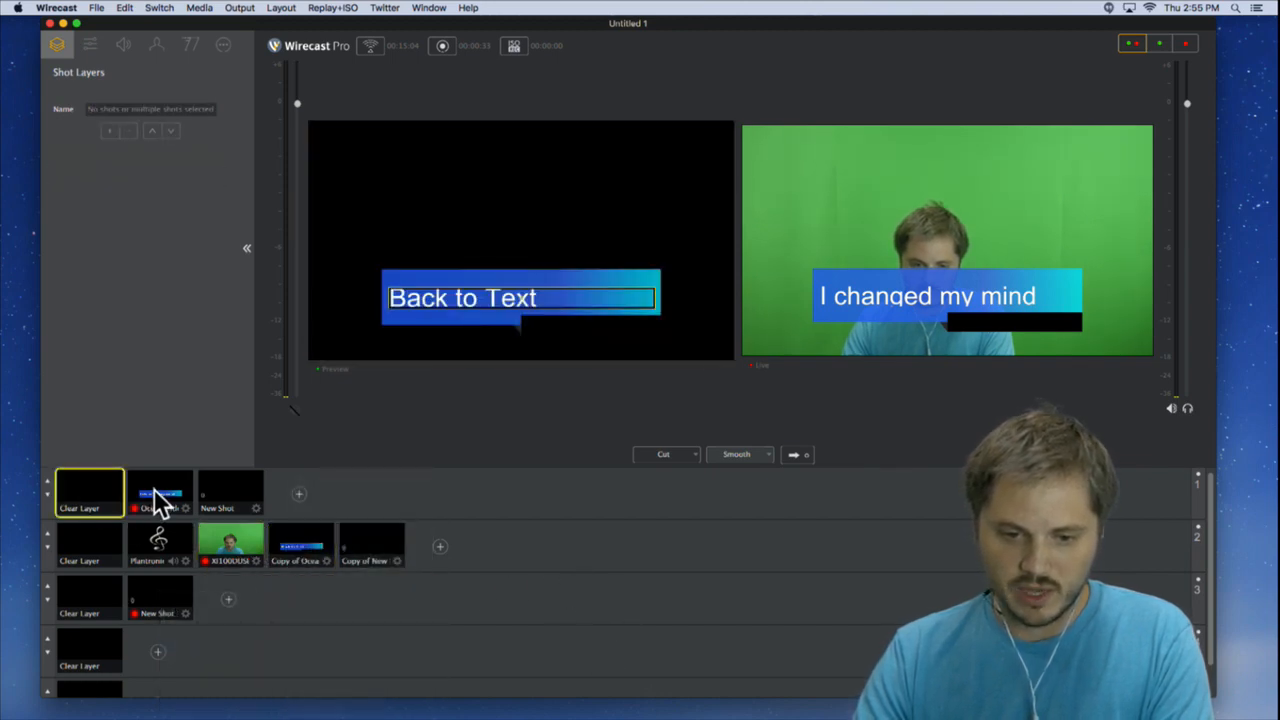
{"action": "left_click", "coordinate": [300, 543]}
{"action": "left_click", "coordinate": [249, 551]}
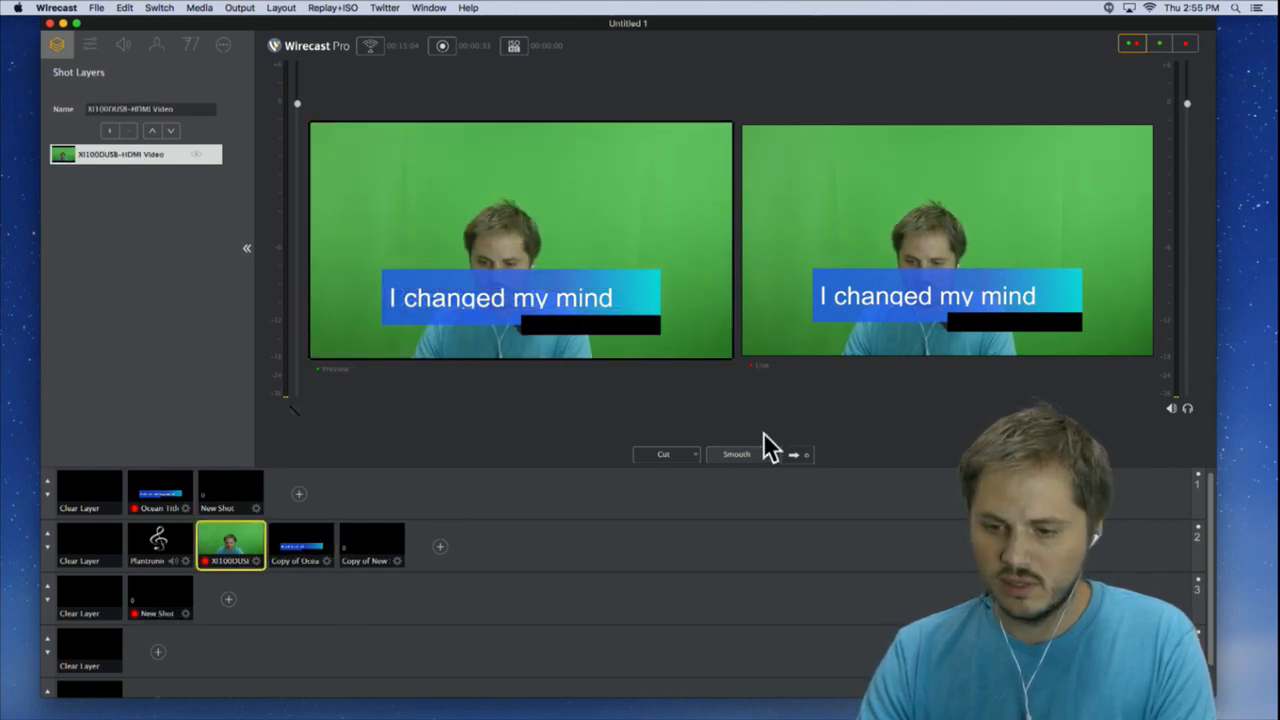
{"action": "left_click", "coordinate": [795, 454]}
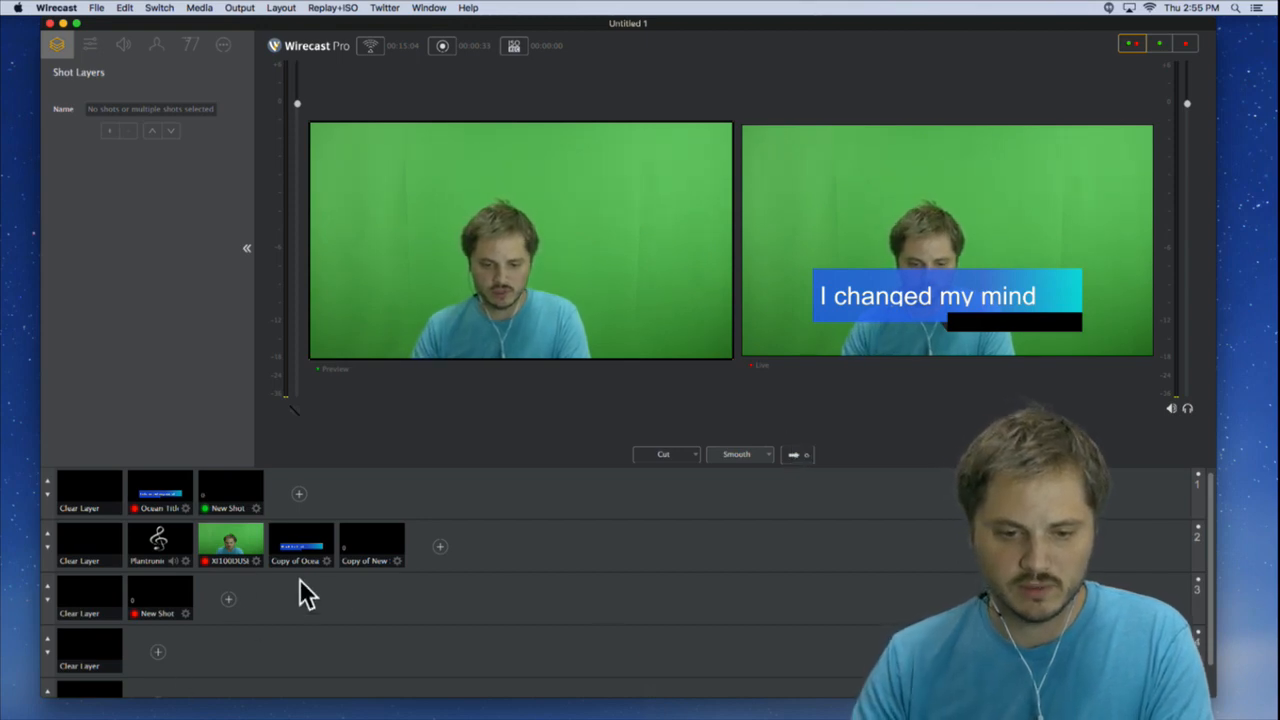
- Clear the layers in preview and send the empty composition live
{"action": "left_click", "coordinate": [88, 550]}
{"action": "left_click", "coordinate": [88, 600]}
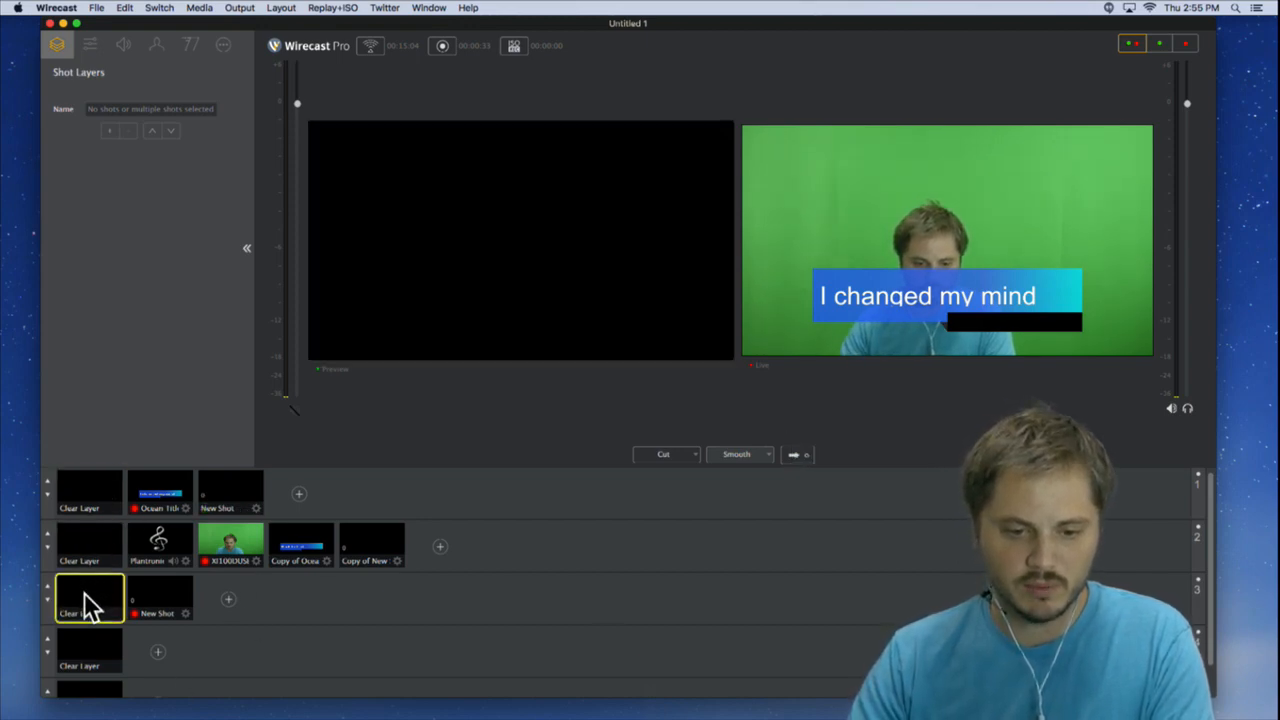
{"action": "left_click", "coordinate": [88, 655]}
{"action": "left_click", "coordinate": [797, 453]}
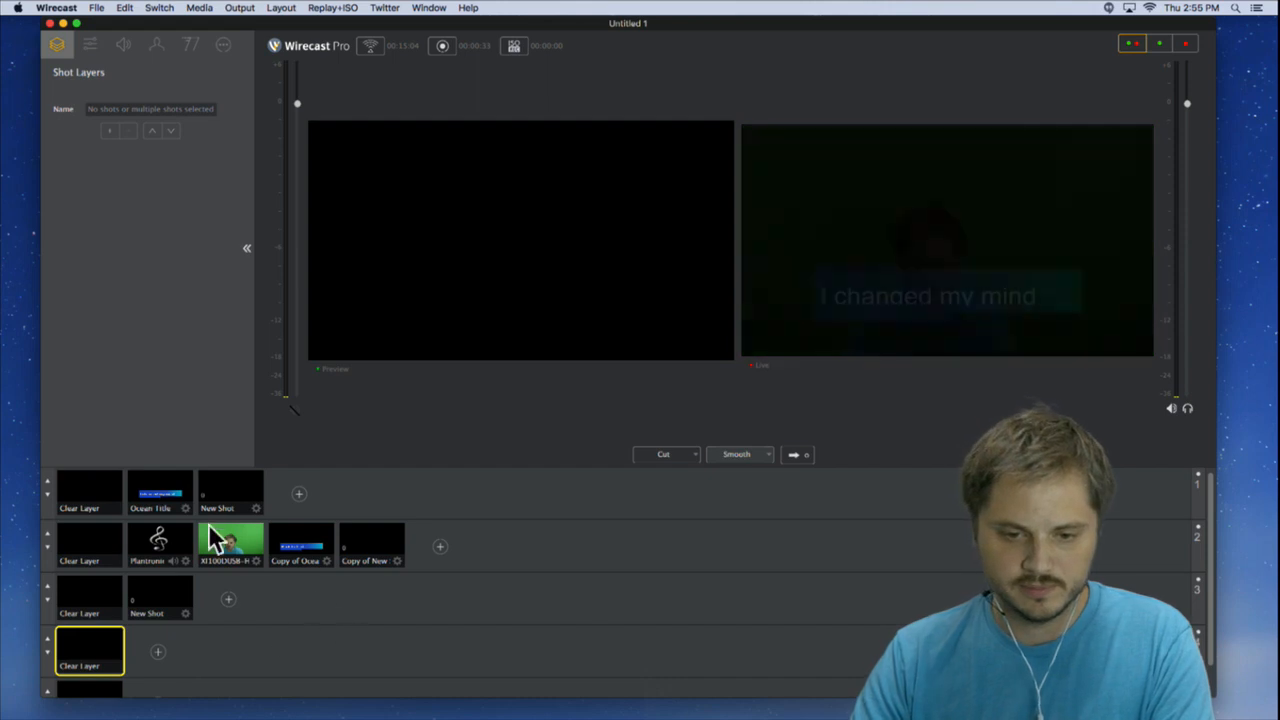
- Put the Ocean Title on layer 1 and the HDMI video on layer 2 in preview to test the 0 hotkey
{"action": "left_click", "coordinate": [152, 495]}
{"action": "left_click", "coordinate": [222, 552]}
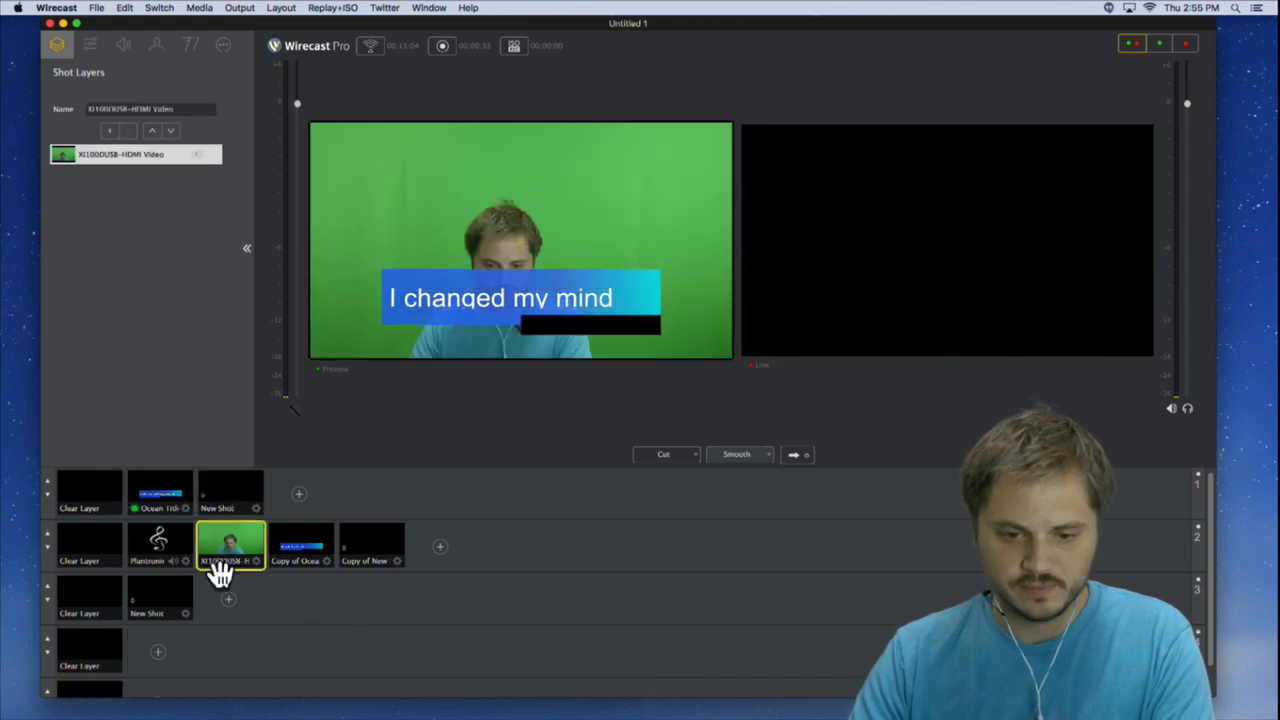
{"action": "left_click", "coordinate": [557, 632]}
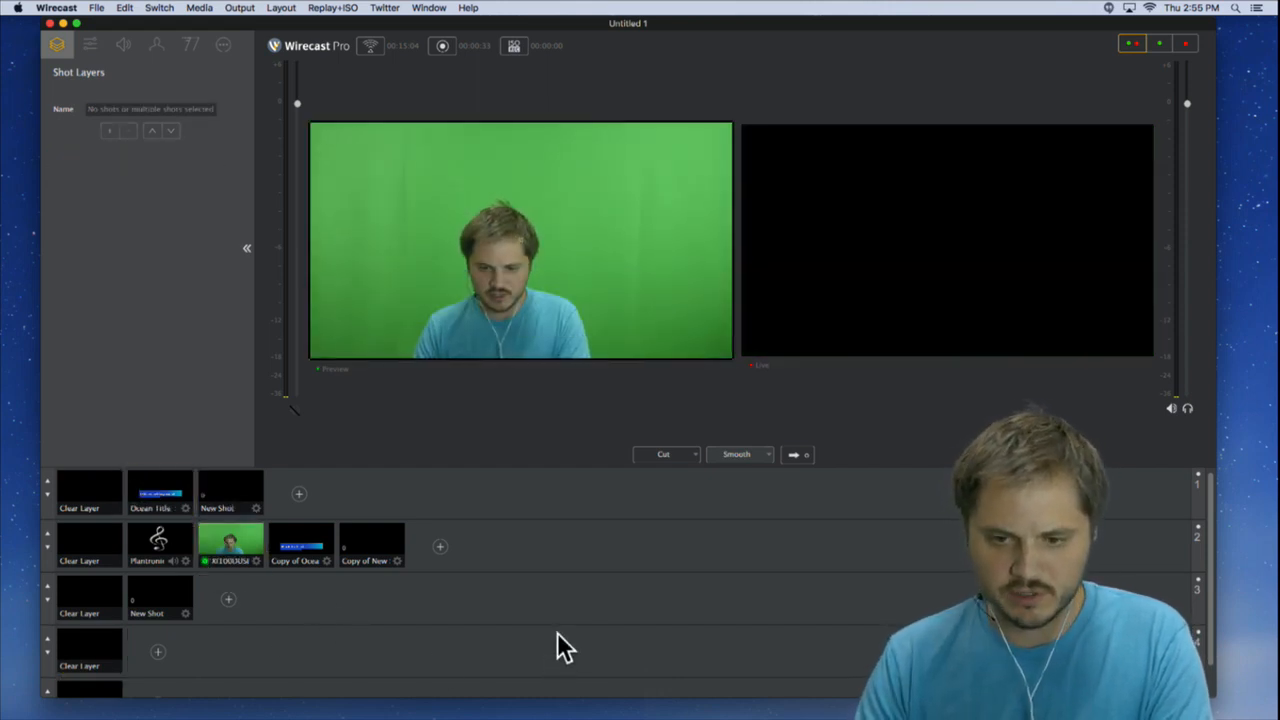
- Put the blank shots of layers 1, 2 and 3 in preview and expand the shot properties again
{"action": "left_click", "coordinate": [160, 603]}
{"action": "left_click", "coordinate": [112, 600]}
{"action": "left_click", "coordinate": [87, 541]}
{"action": "left_click", "coordinate": [80, 480], "text": "shift"}
{"action": "left_click", "coordinate": [361, 541]}
{"action": "left_click", "coordinate": [166, 600]}
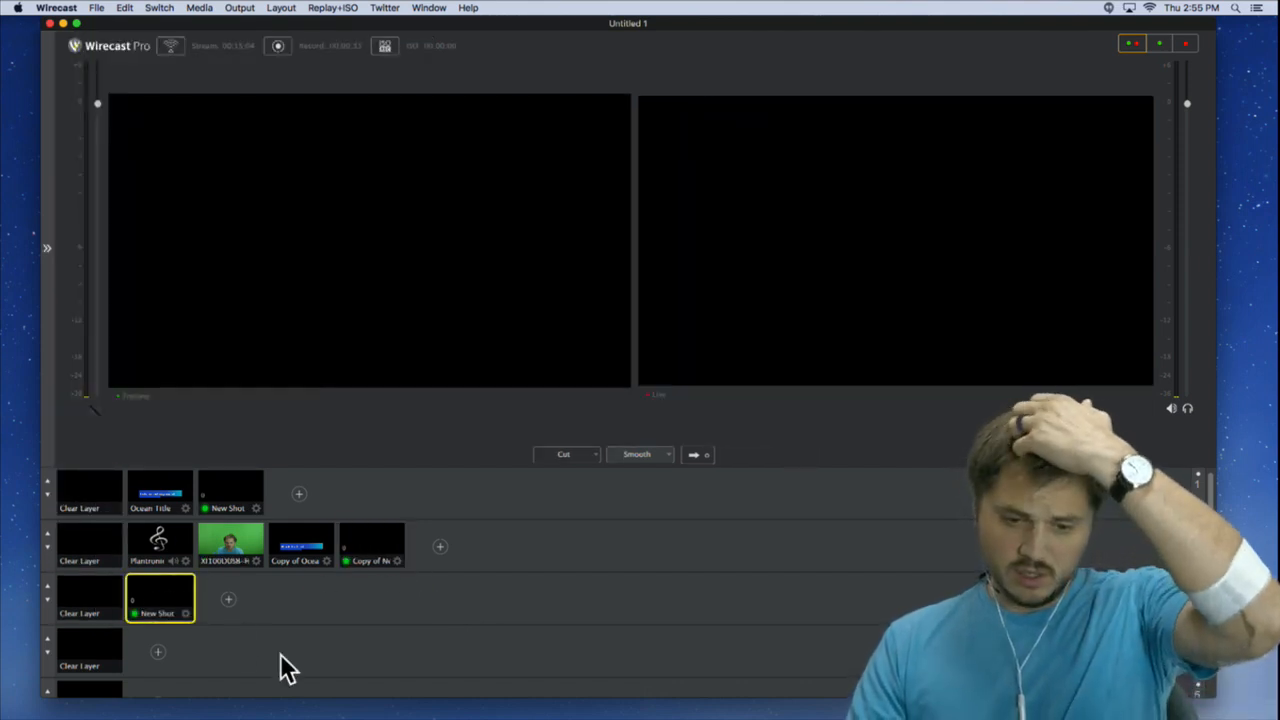
{"action": "left_click", "coordinate": [283, 668]}
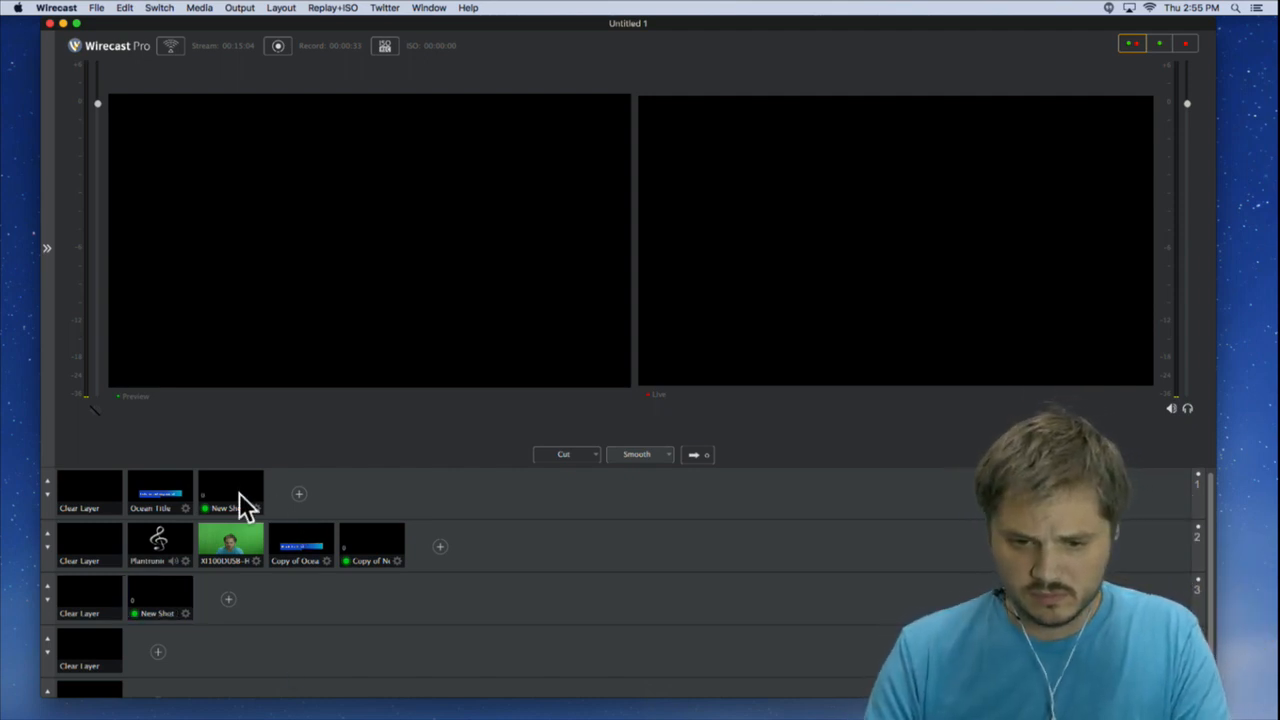
{"action": "left_click", "coordinate": [365, 540]}
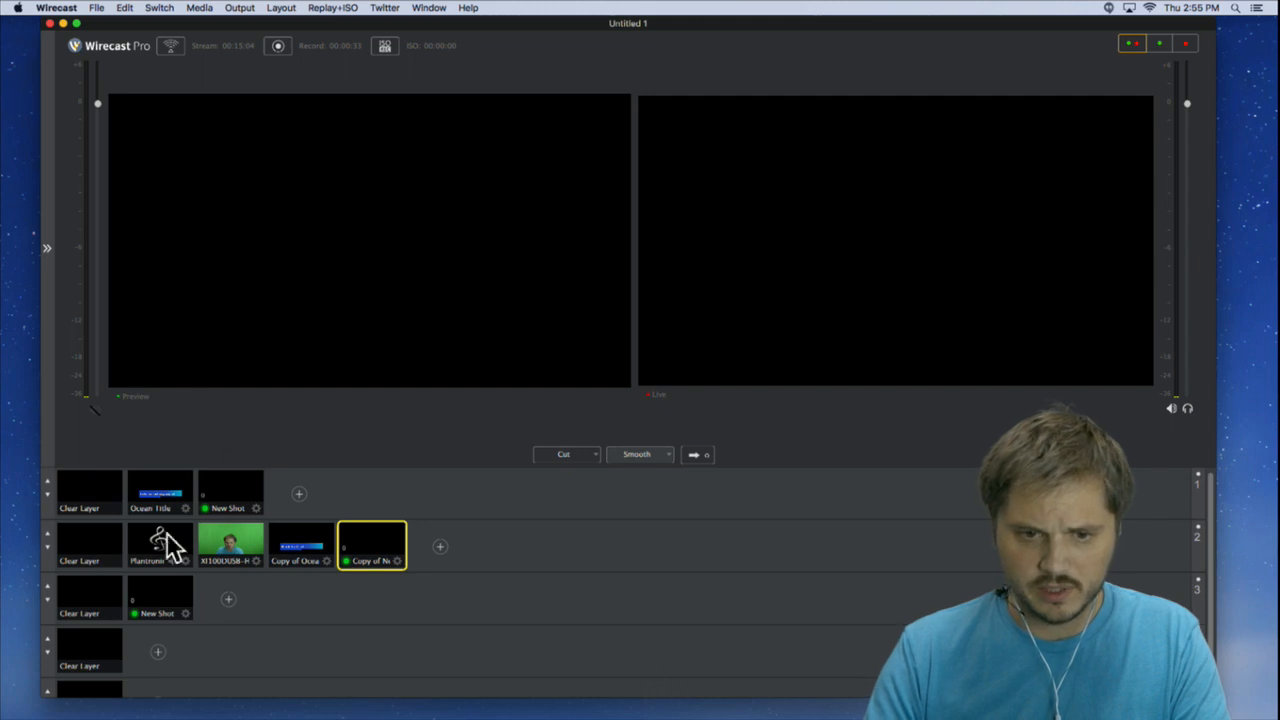
{"action": "left_click", "coordinate": [46, 248]}
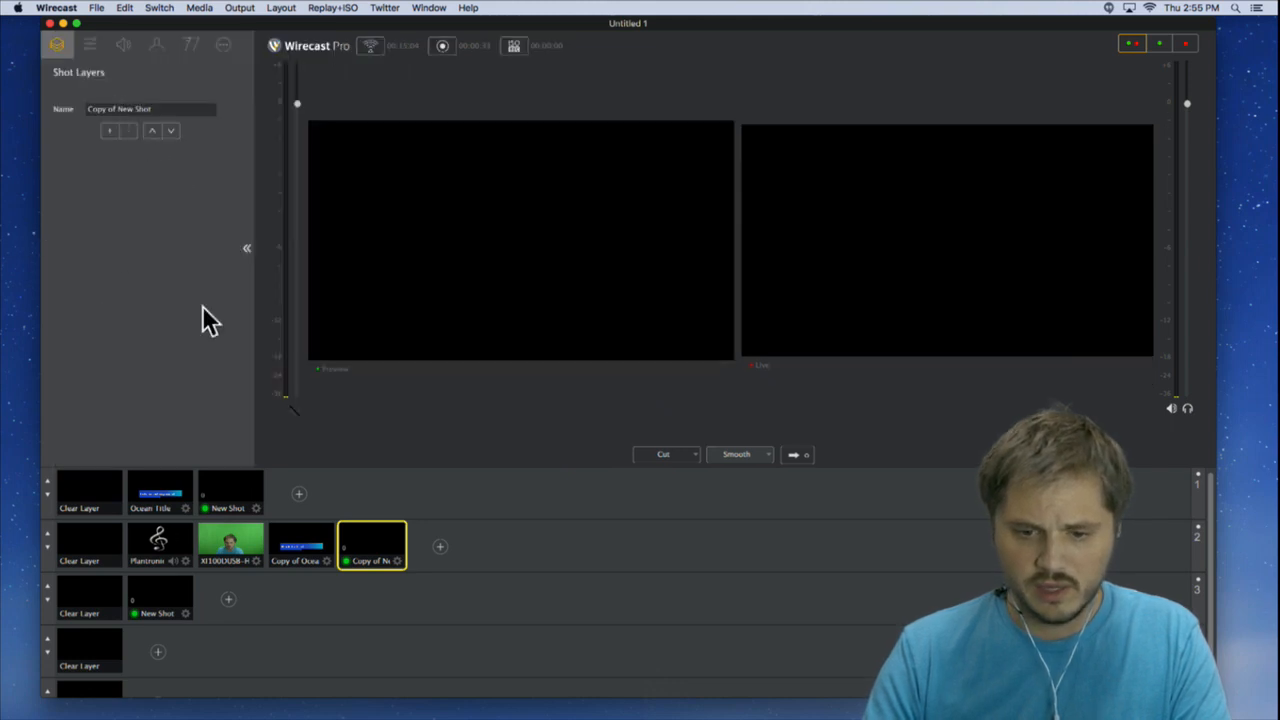
- Put the HDMI video on layer 2 and the Ocean Title on layer 1 in preview and clear layer 3
{"action": "left_click", "coordinate": [306, 557]}
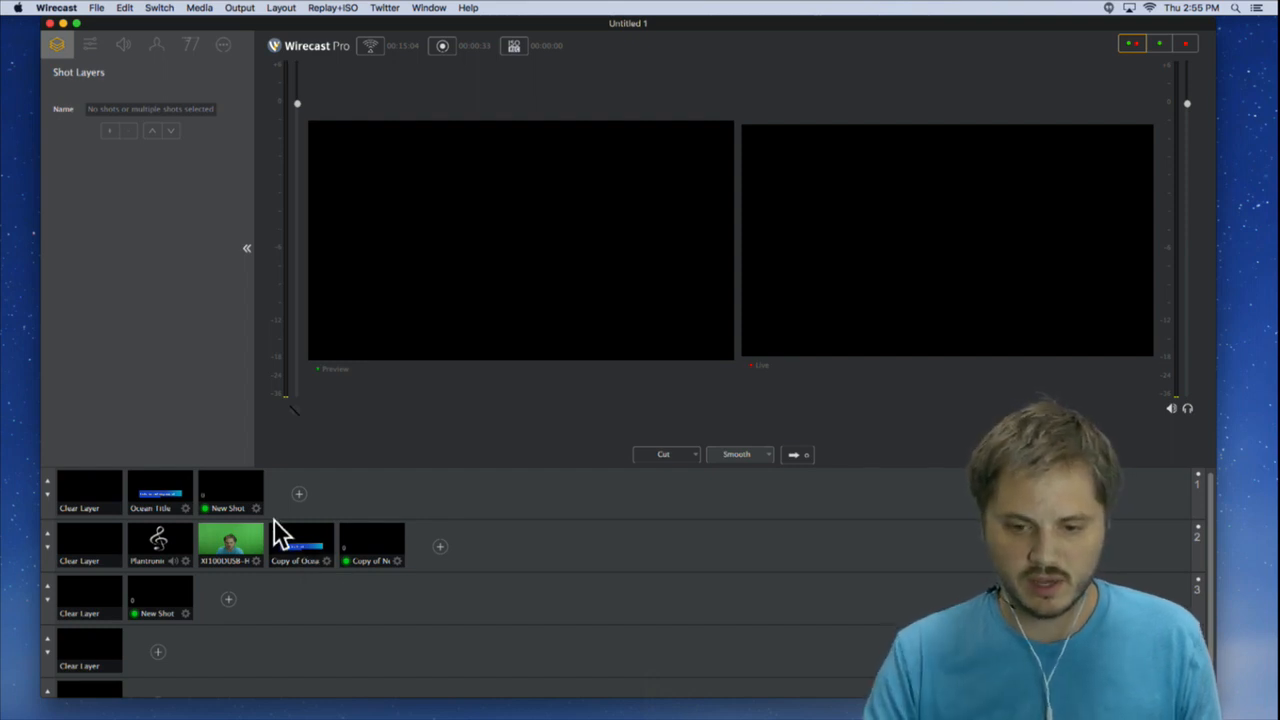
{"action": "left_click", "coordinate": [242, 545]}
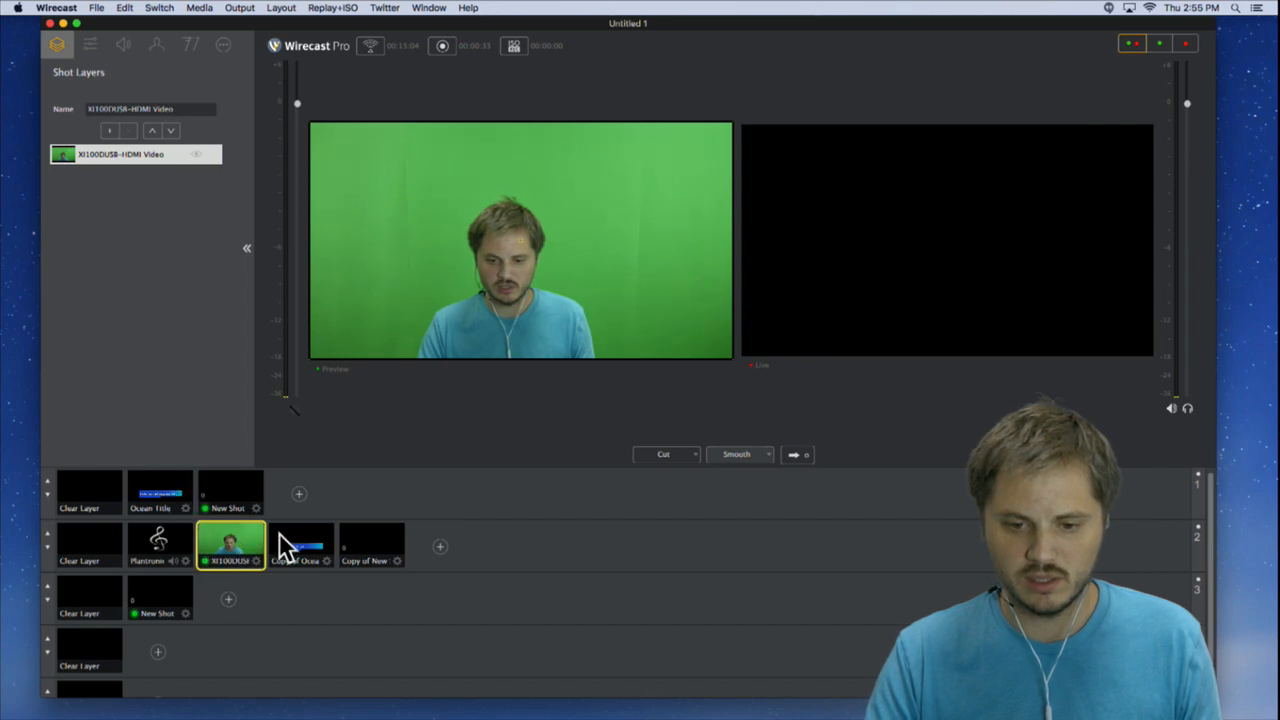
{"action": "left_click", "coordinate": [298, 550]}
{"action": "left_click", "coordinate": [190, 504]}
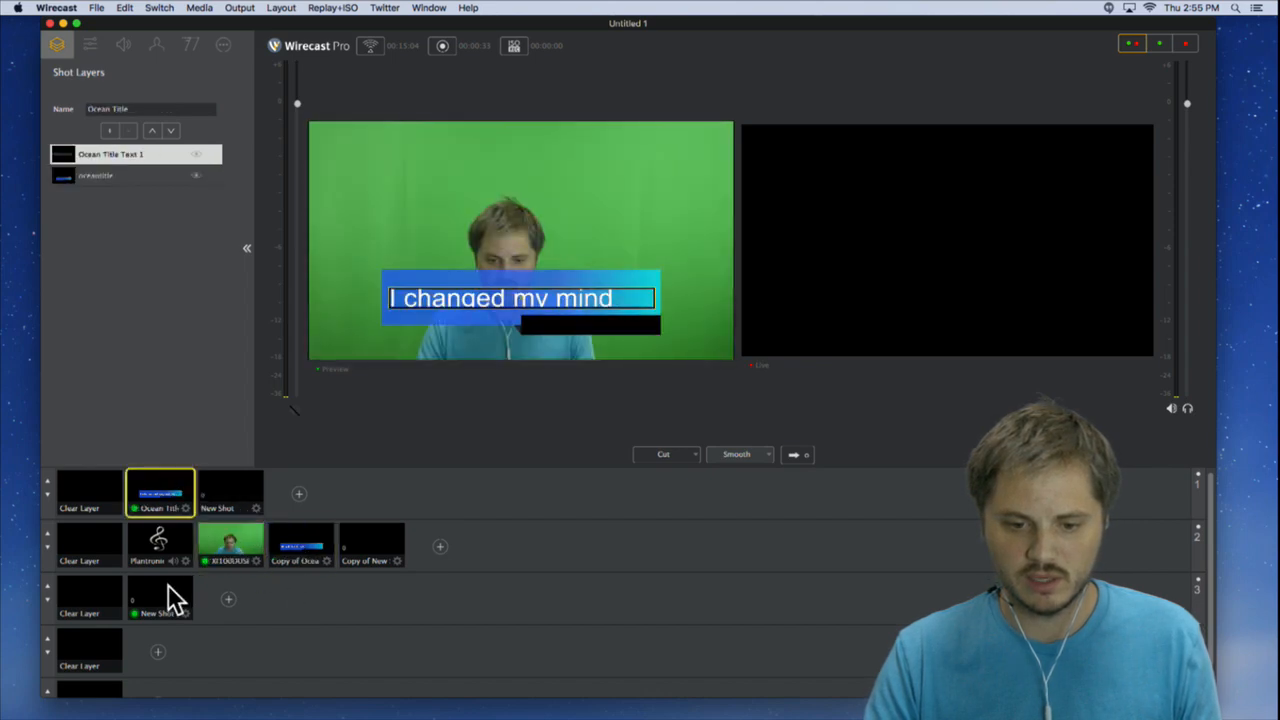
{"action": "left_click", "coordinate": [69, 594]}
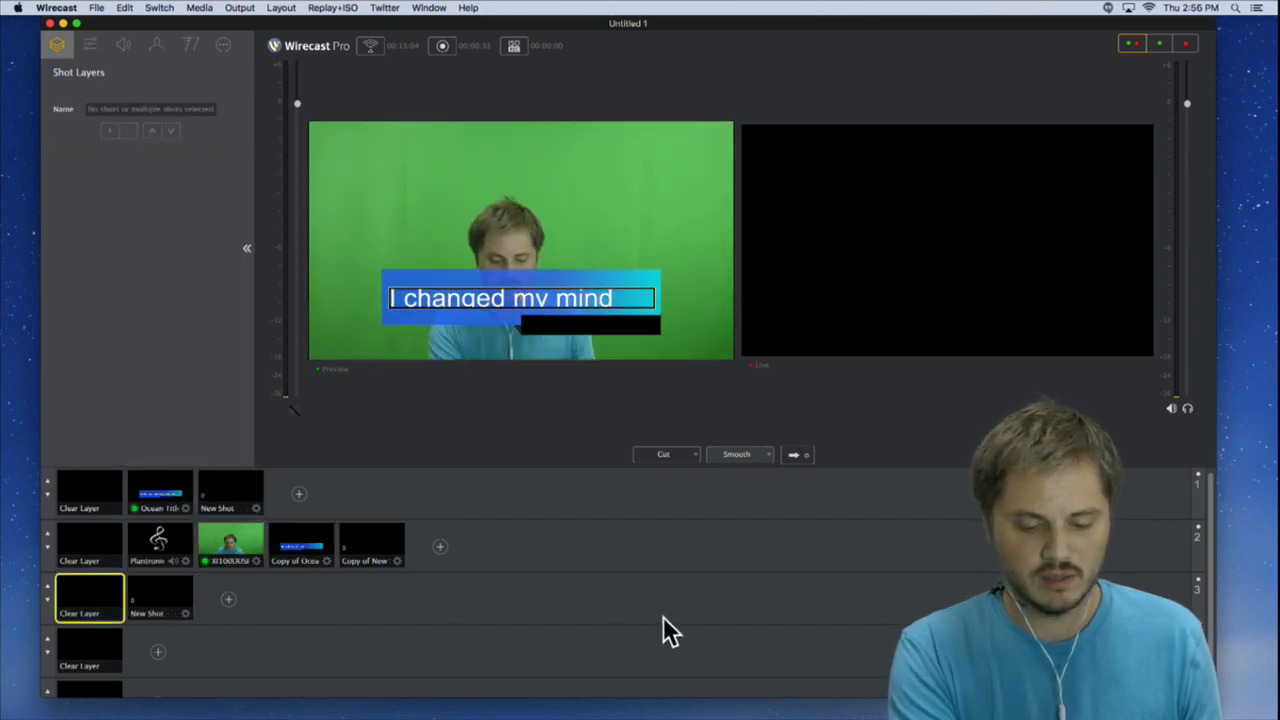
- Test the 0 hotkey, put the Ocean Title back in preview, and trigger the hotkey again
{"action": "key", "text": "super+z"}
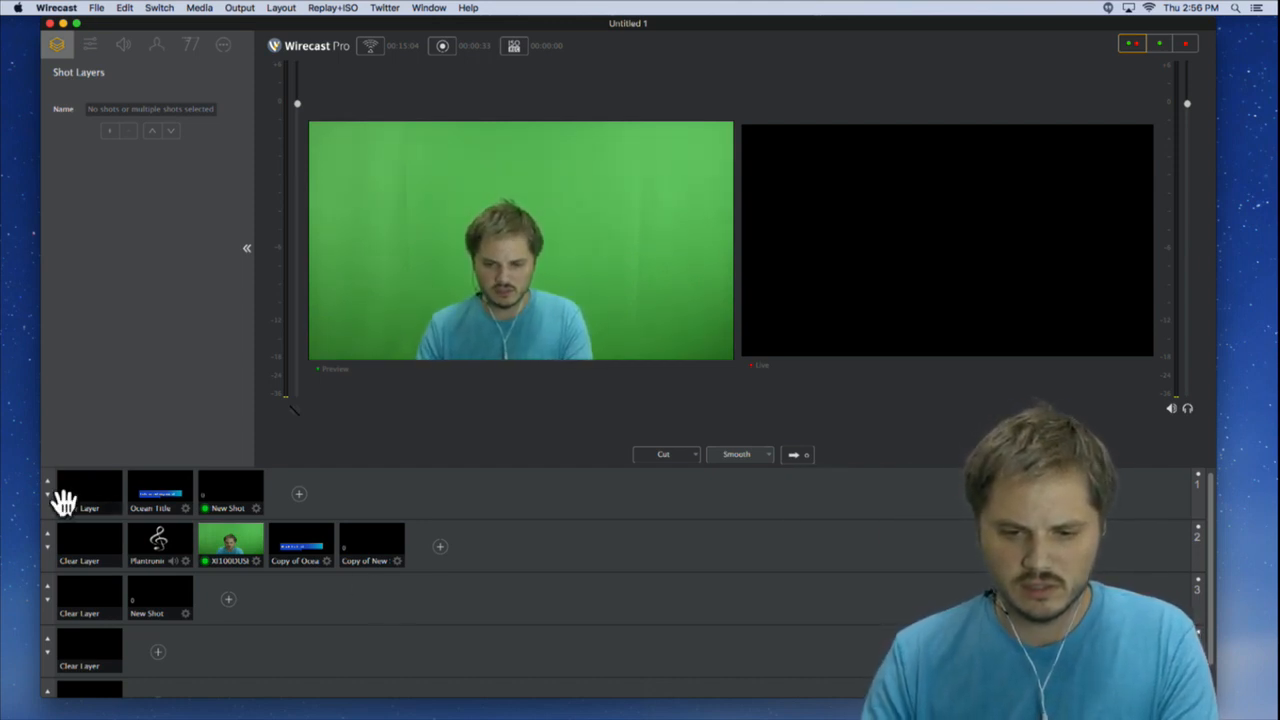
{"action": "left_click", "coordinate": [164, 486]}
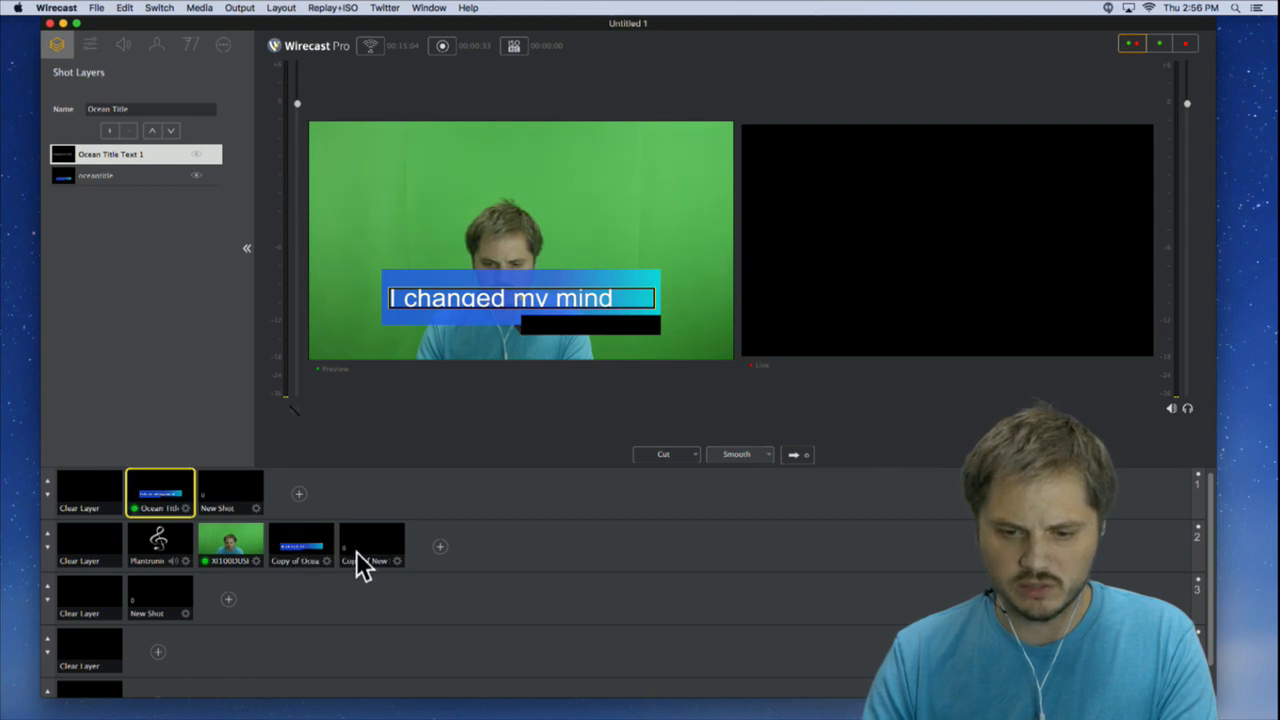
{"action": "key", "text": "0"}
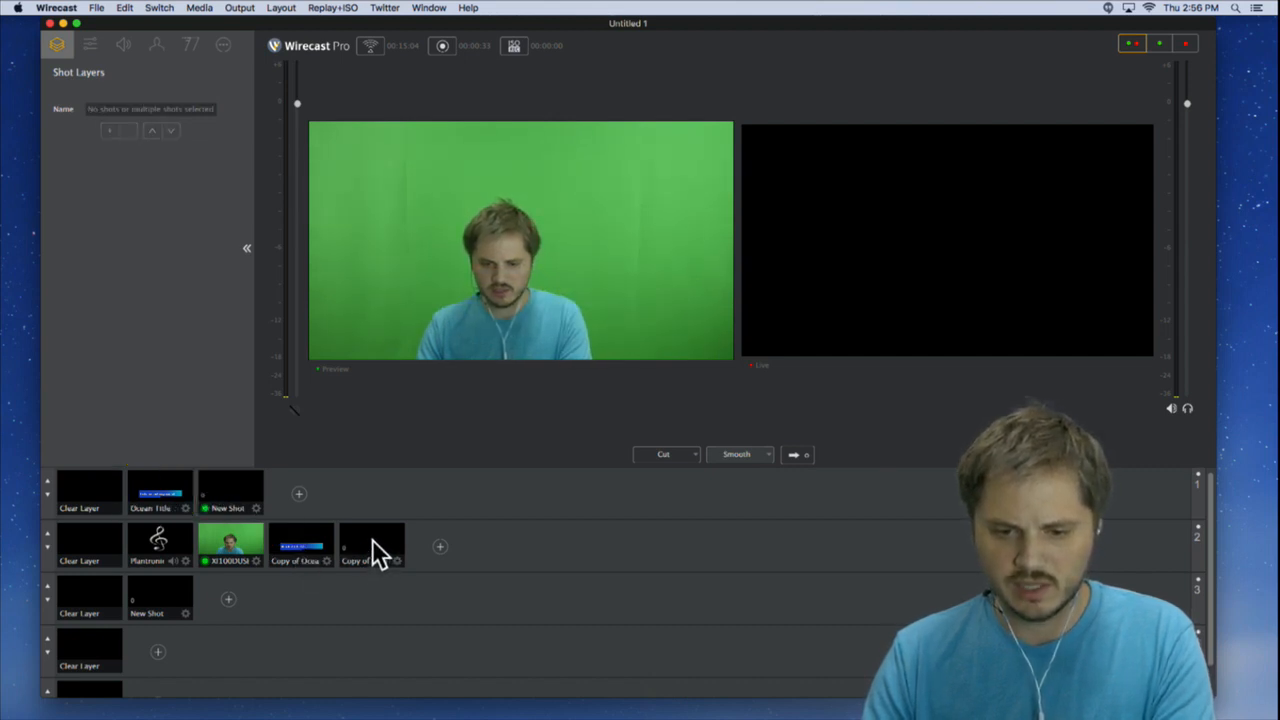
- Delete the Copy of New Shot from layer 2
{"action": "left_click", "coordinate": [373, 546]}
{"action": "right_click", "coordinate": [375, 545]}
{"action": "left_click", "coordinate": [415, 666]}
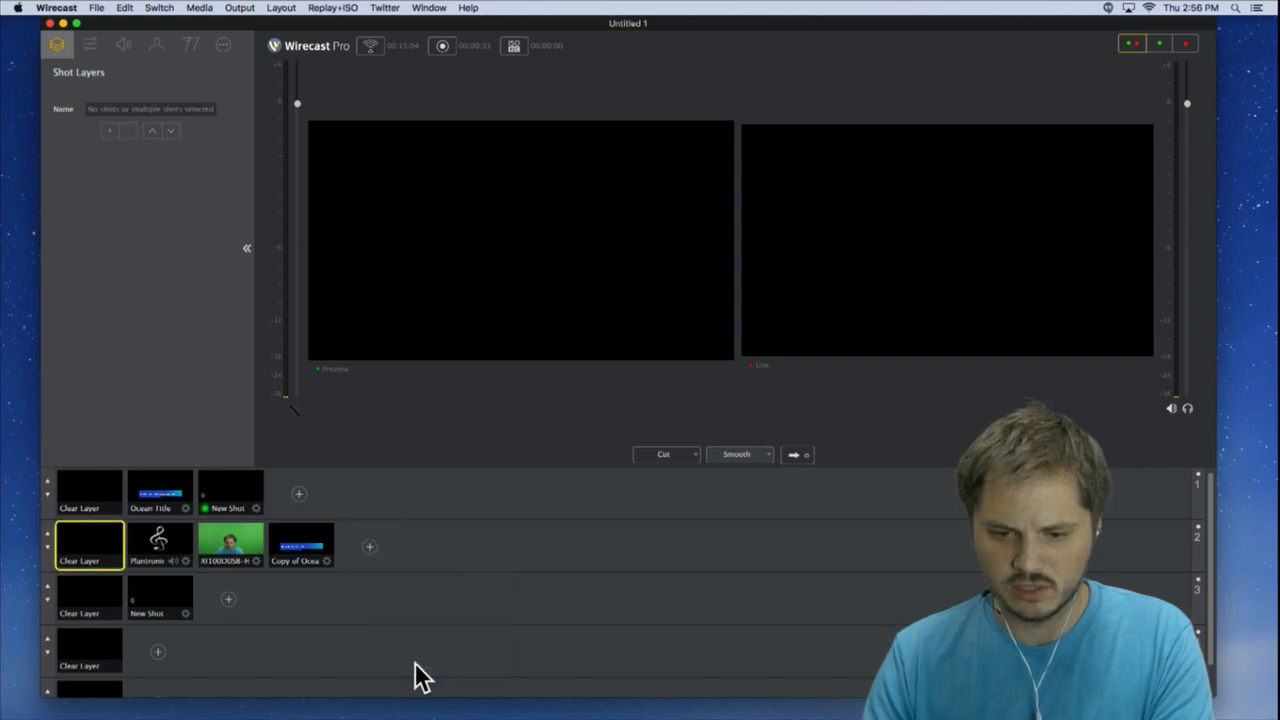
- Add a new blank shot to layer 2 and assign it keyboard shortcut 0
{"action": "left_click", "coordinate": [369, 546]}
{"action": "mouse_move", "coordinate": [430, 706]}
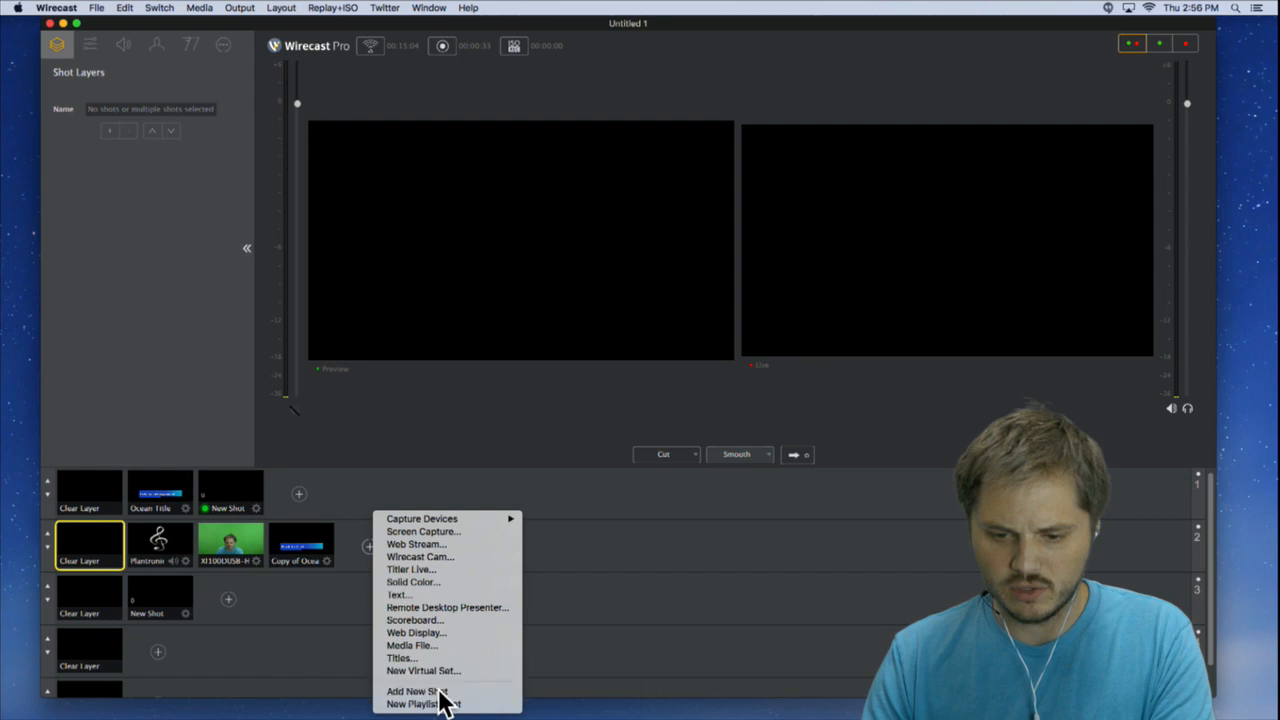
{"action": "left_click", "coordinate": [440, 692]}
{"action": "right_click", "coordinate": [379, 540]}
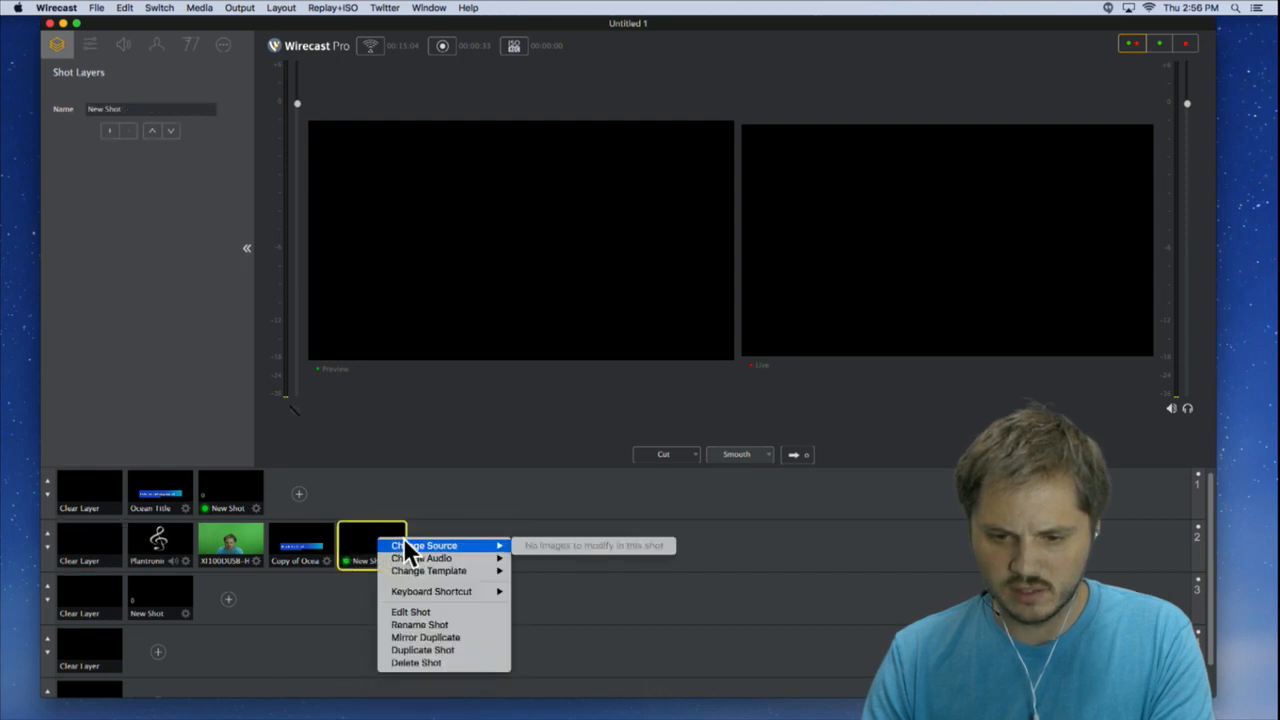
{"action": "mouse_move", "coordinate": [458, 585]}
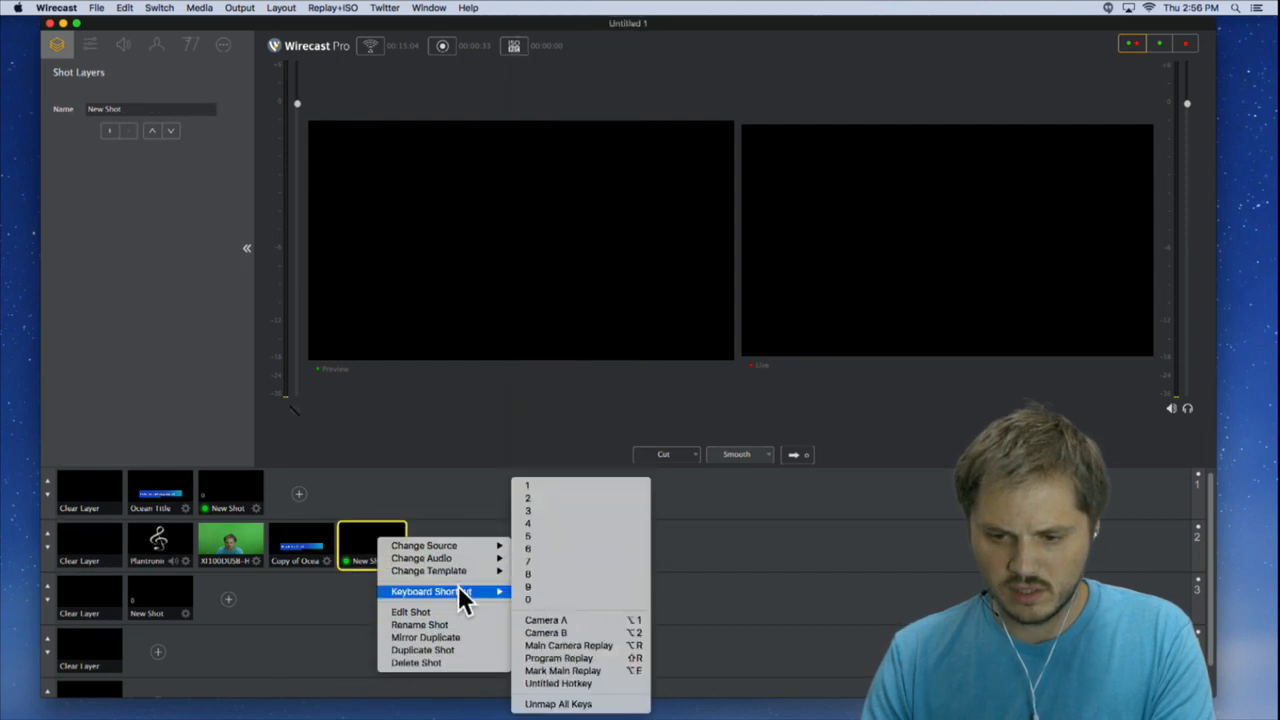
{"action": "left_click", "coordinate": [546, 594]}
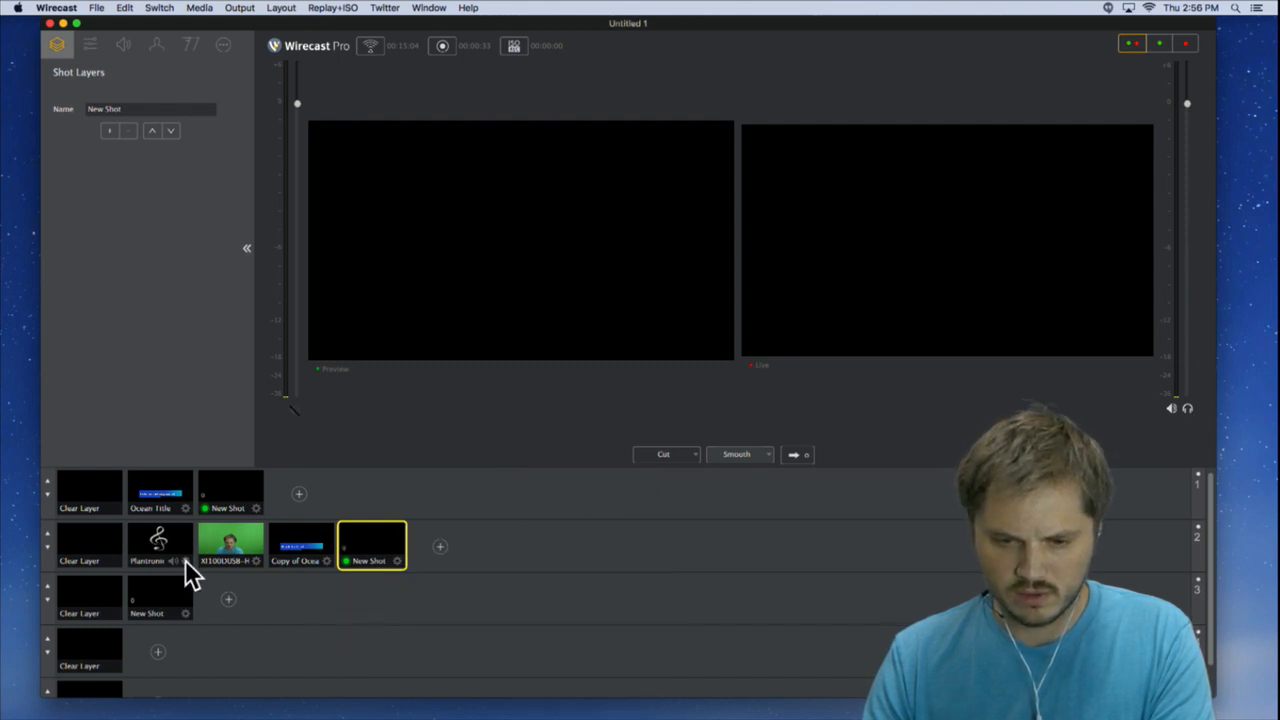
- Assign keyboard shortcut 1 to the Ocean Title on layer 1 and the HDMI video on layer 2
{"action": "right_click", "coordinate": [158, 485]}
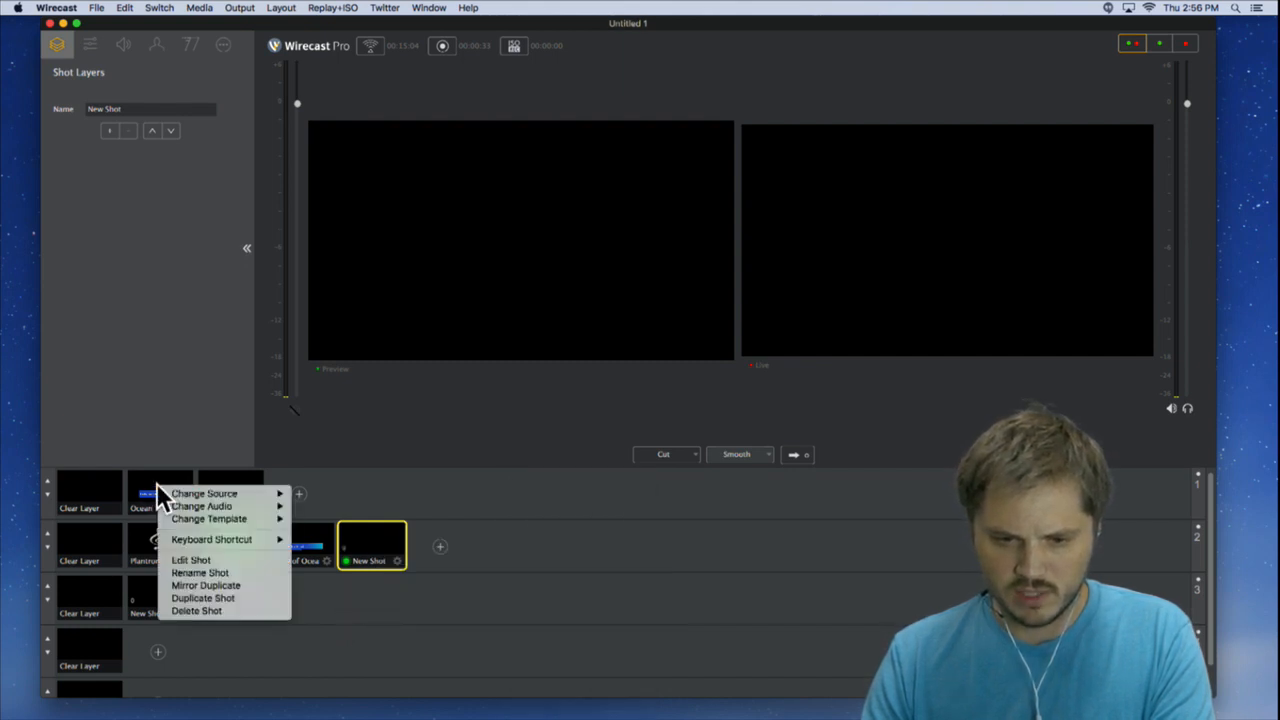
{"action": "mouse_move", "coordinate": [245, 542]}
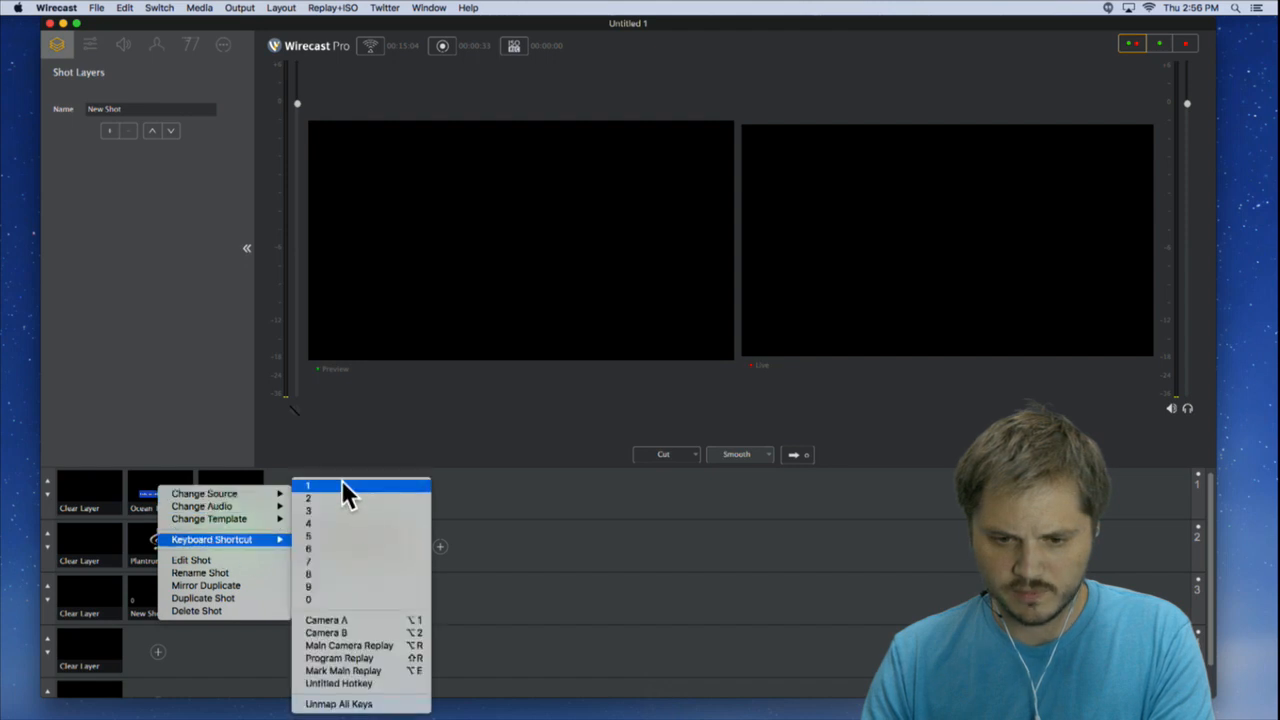
{"action": "left_click", "coordinate": [341, 484]}
{"action": "right_click", "coordinate": [237, 541]}
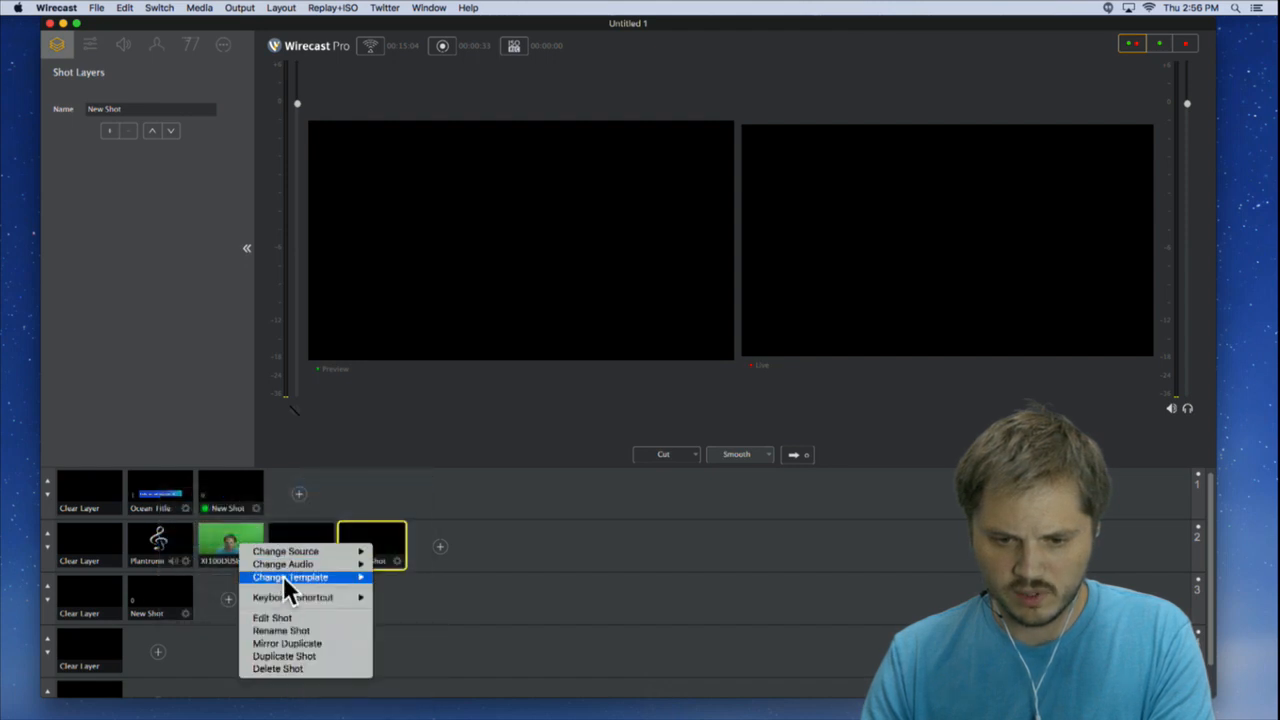
{"action": "mouse_move", "coordinate": [290, 578]}
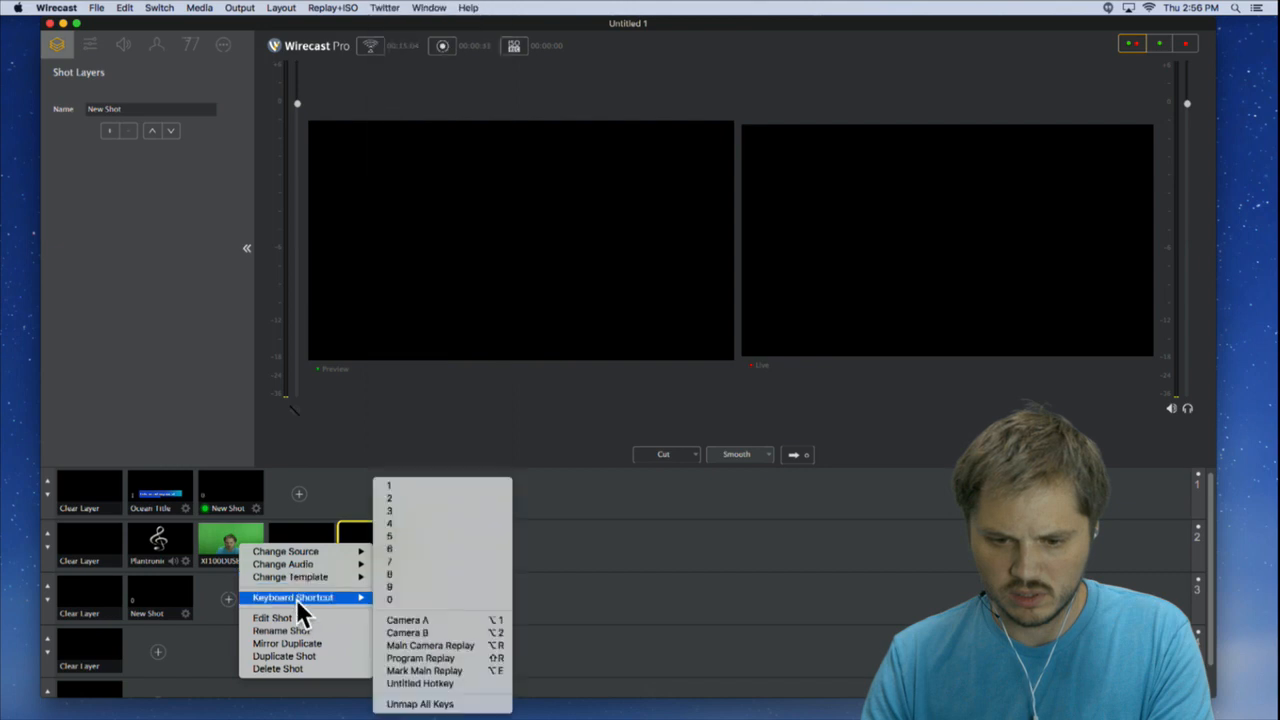
{"action": "left_click", "coordinate": [331, 539]}
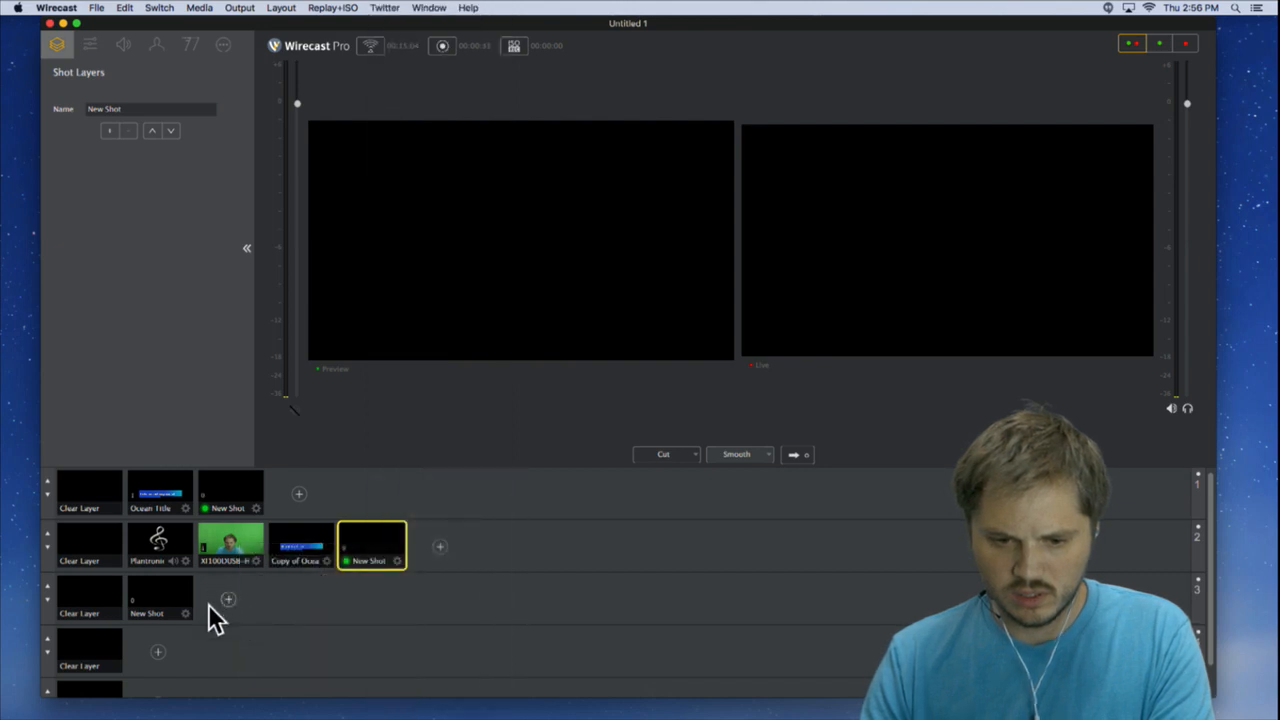
- Test the 1 hotkey and clear layers 1, 2 and 3 in preview
{"action": "left_click", "coordinate": [378, 604]}
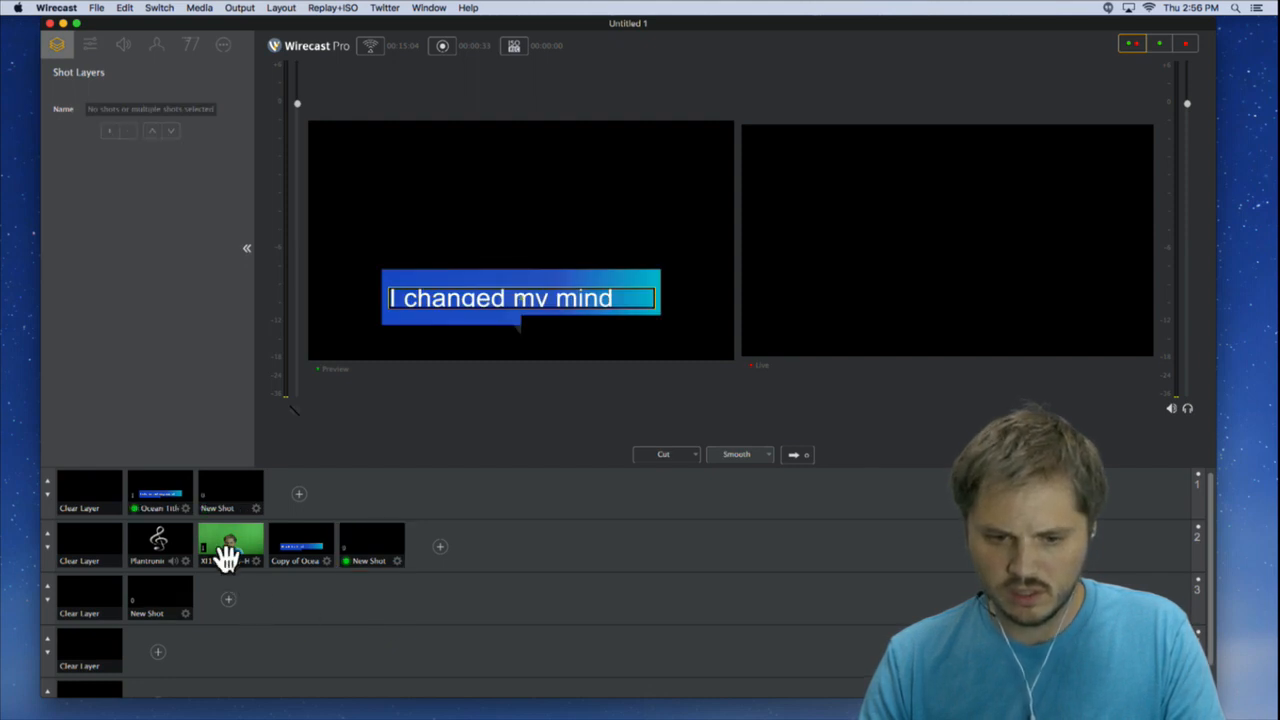
{"action": "left_click", "coordinate": [105, 548]}
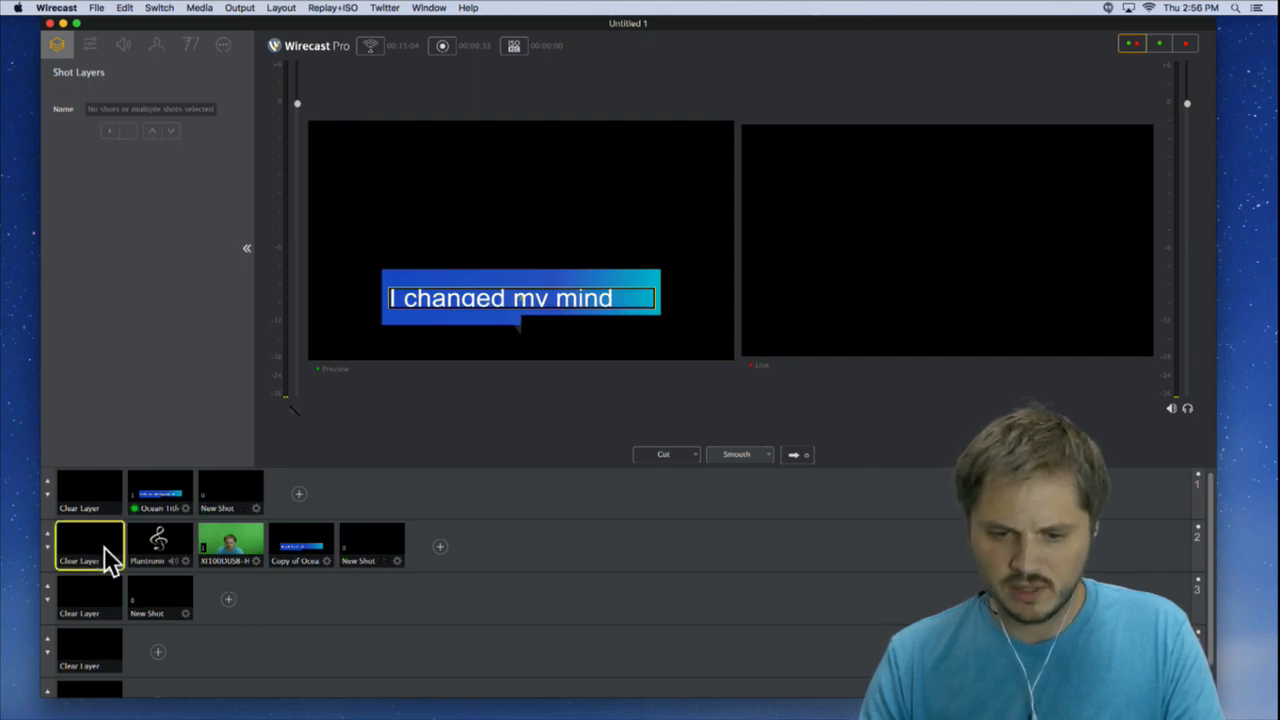
{"action": "left_click", "coordinate": [80, 486]}
{"action": "left_click", "coordinate": [102, 600]}
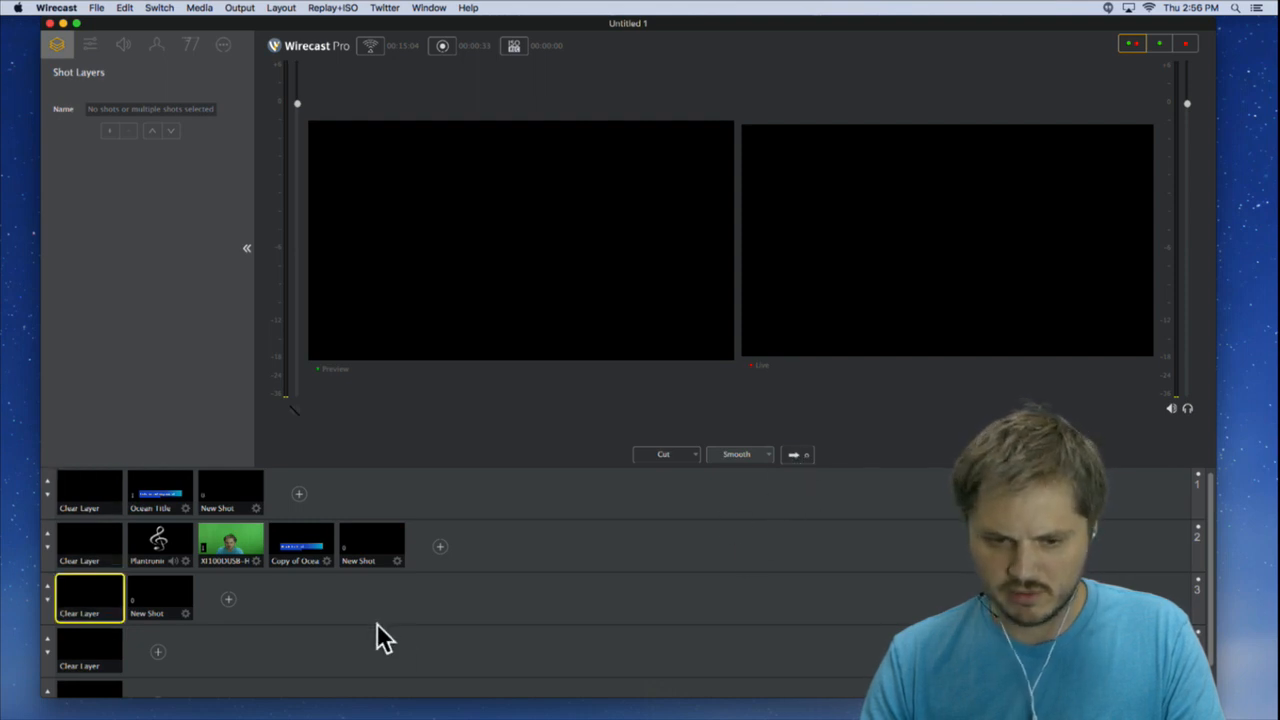
- Send the HDMI video live, put the Plantronics audio shot in preview on layer 2, and test the 1 hotkey
{"action": "left_click", "coordinate": [229, 551]}
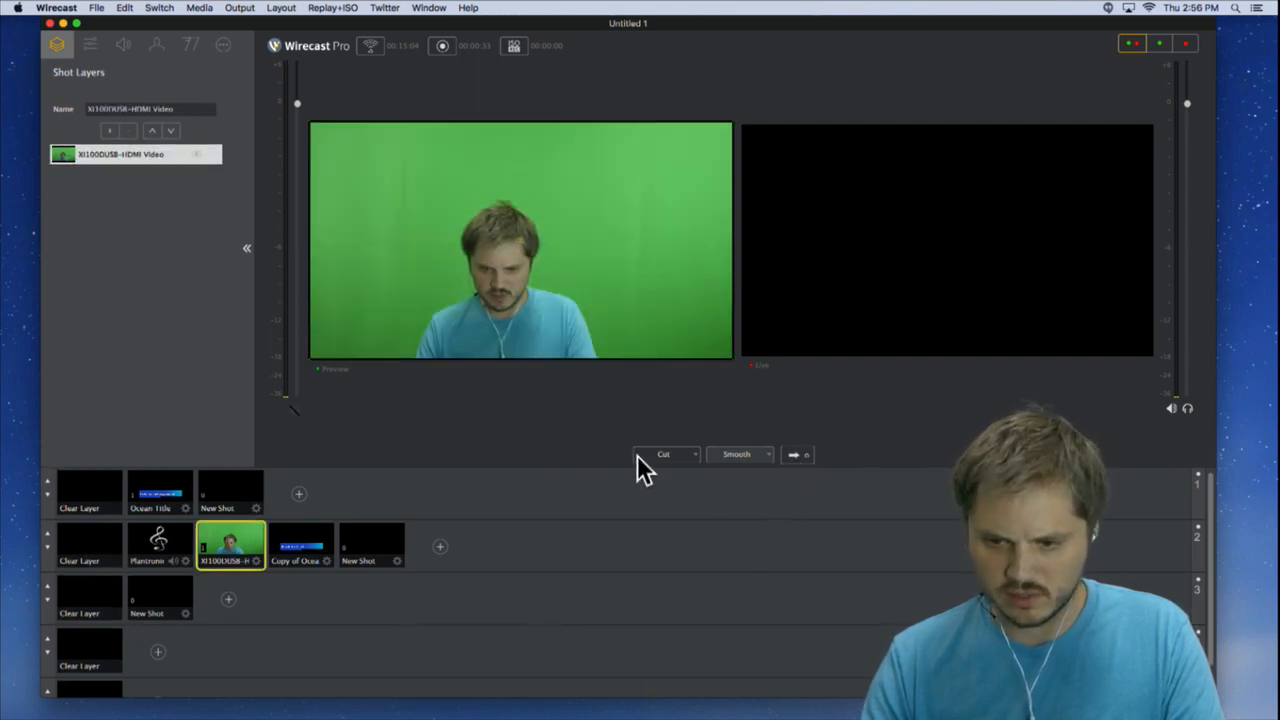
{"action": "left_click", "coordinate": [793, 455]}
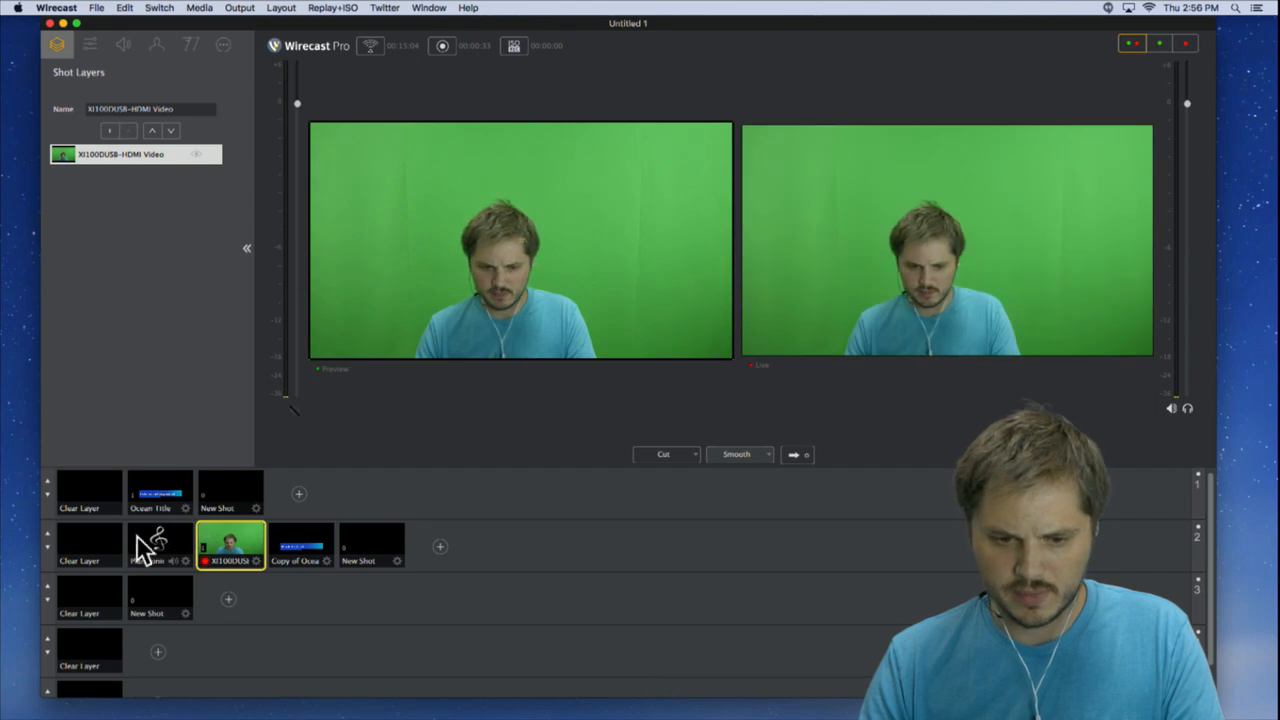
{"action": "left_click", "coordinate": [172, 537]}
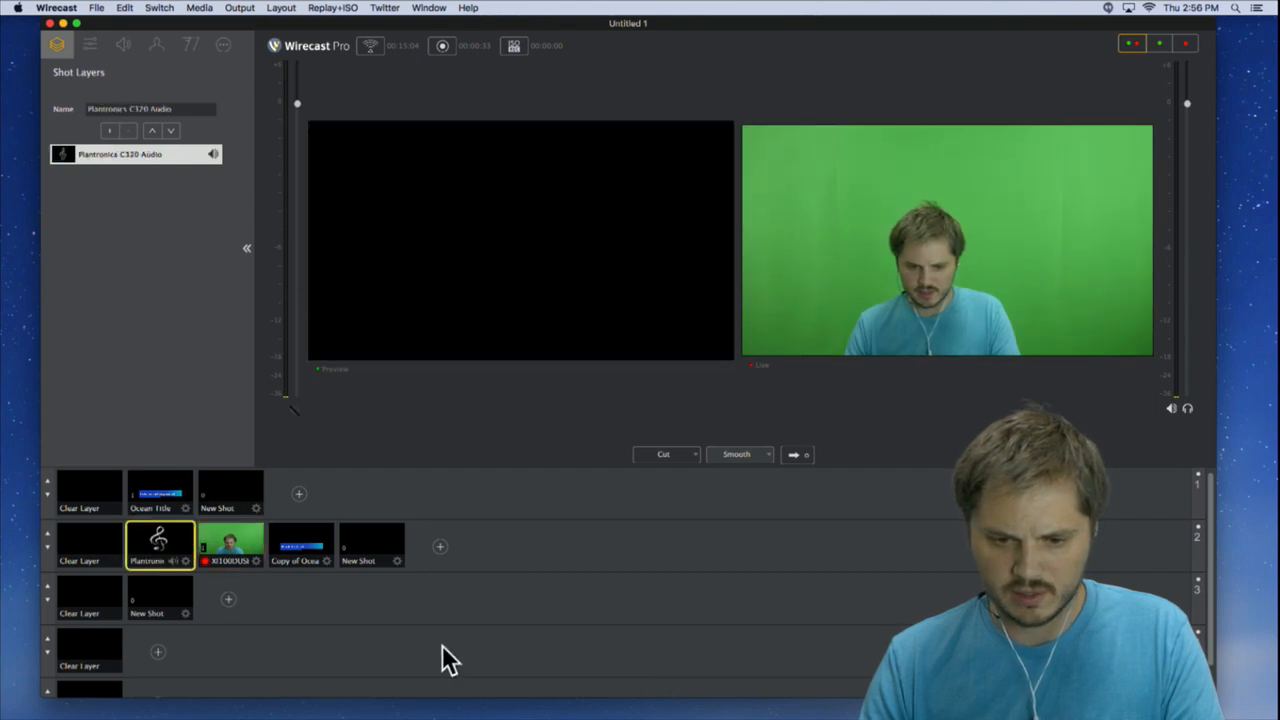
{"action": "left_click", "coordinate": [383, 621]}
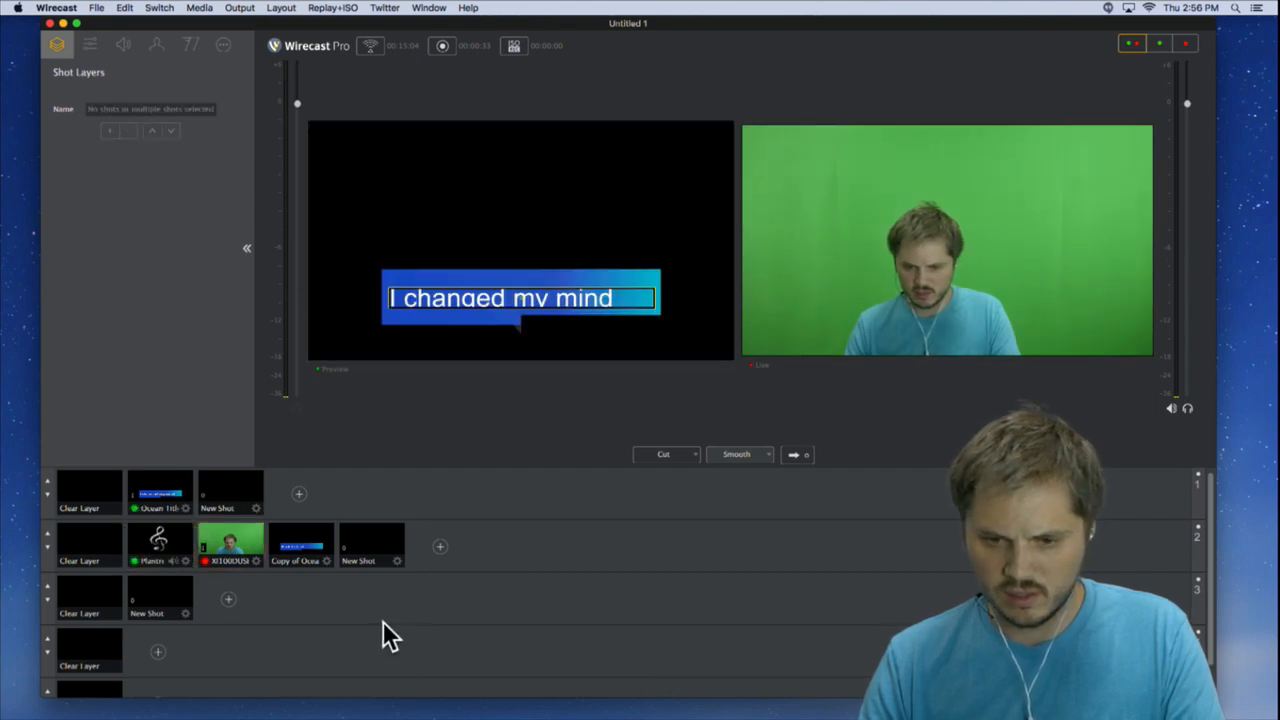
- Switch layer 1 from the blank shot back to the Ocean Title, and put the Copy of Ocean Title on layer 2 in preview
{"action": "left_click", "coordinate": [229, 479]}
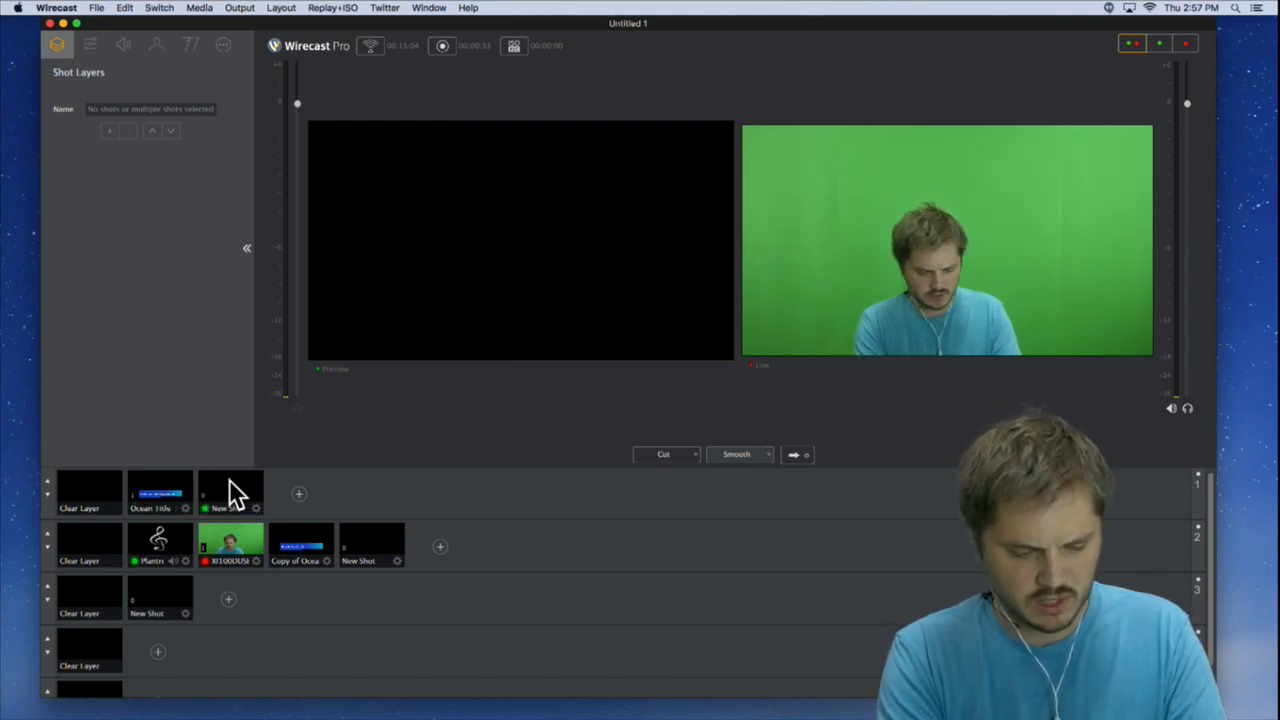
{"action": "key", "text": "super+z"}
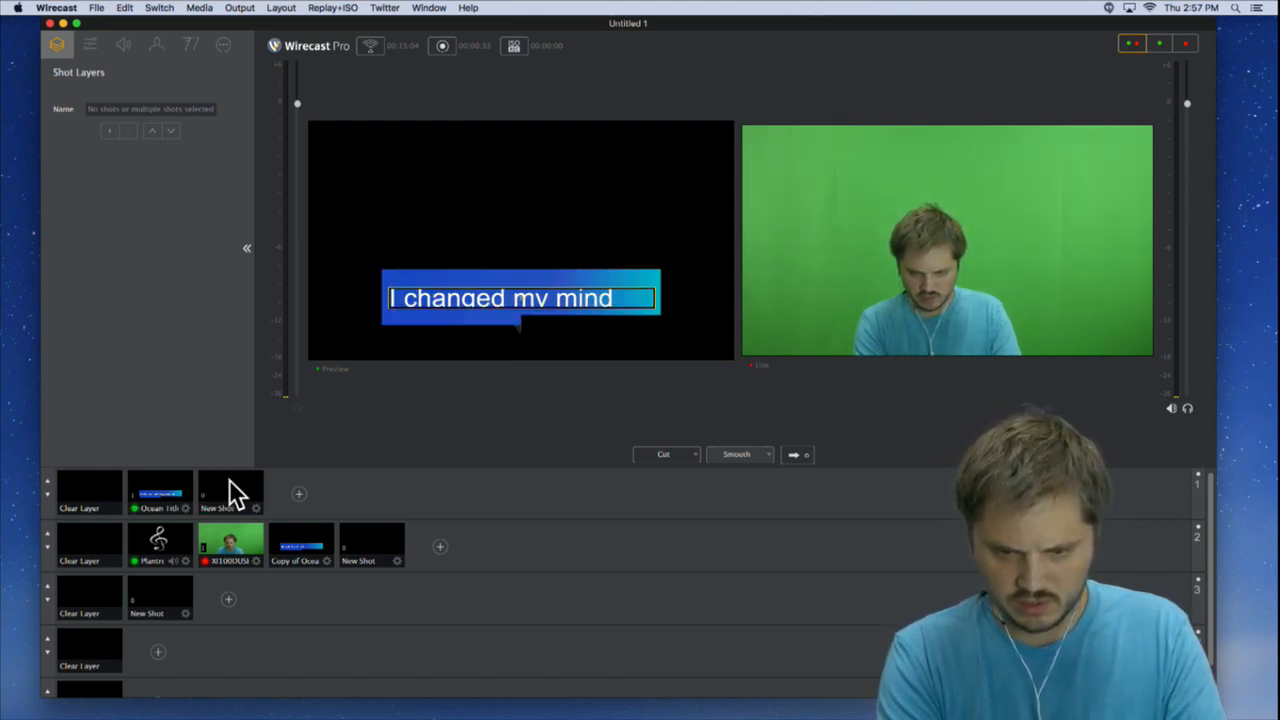
{"action": "left_click", "coordinate": [305, 541]}
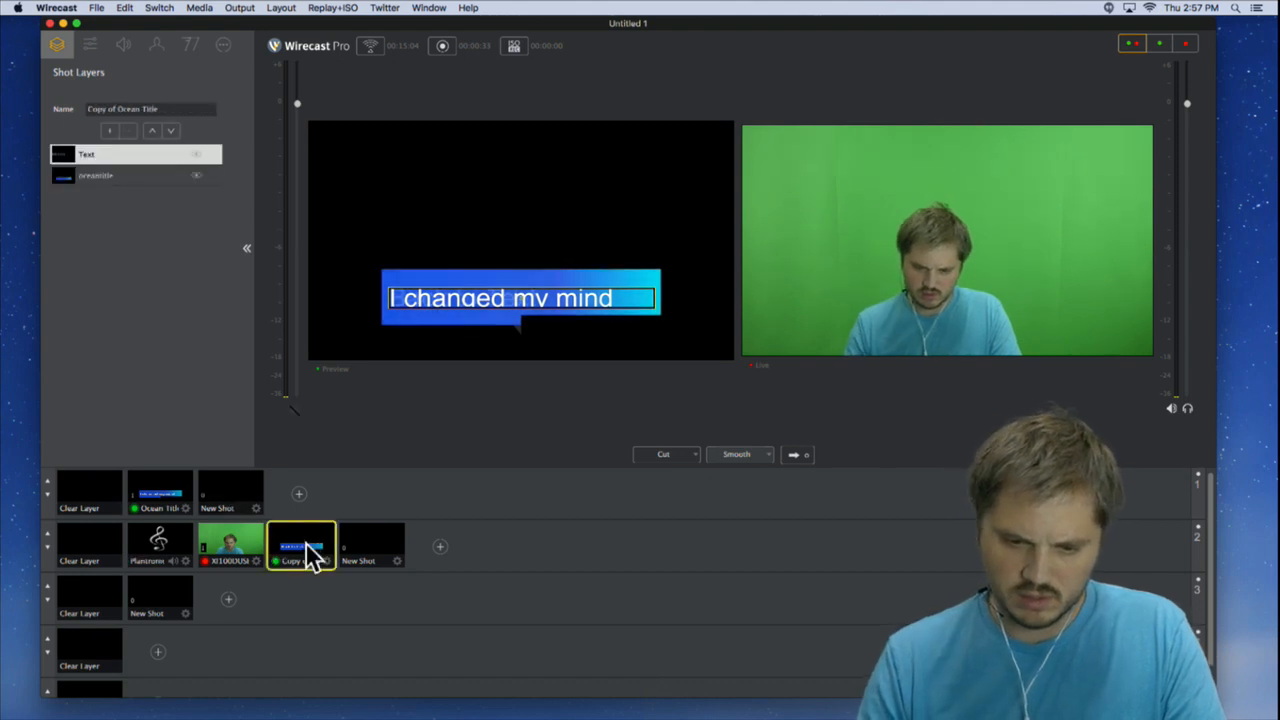
- Assign keyboard shortcut 2 to the Copy of Ocean Title shot on layer 2
{"action": "right_click", "coordinate": [310, 548]}
{"action": "mouse_move", "coordinate": [394, 593]}
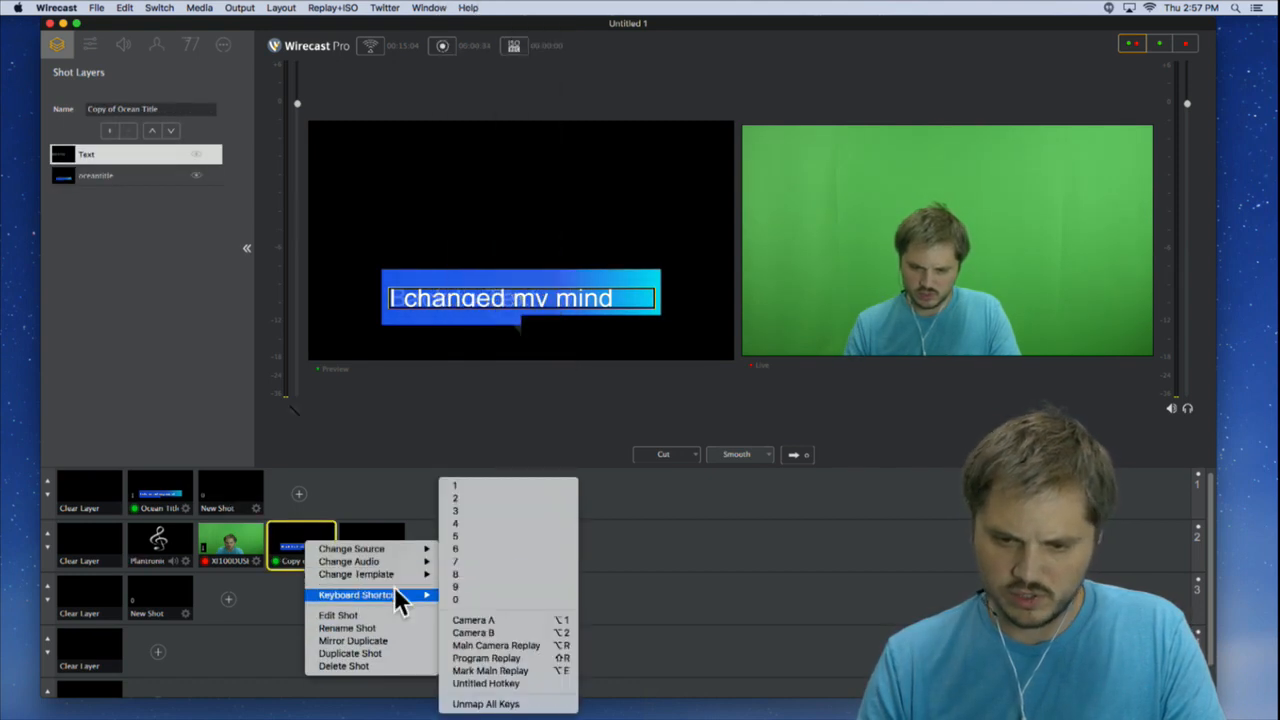
{"action": "left_click", "coordinate": [475, 496]}
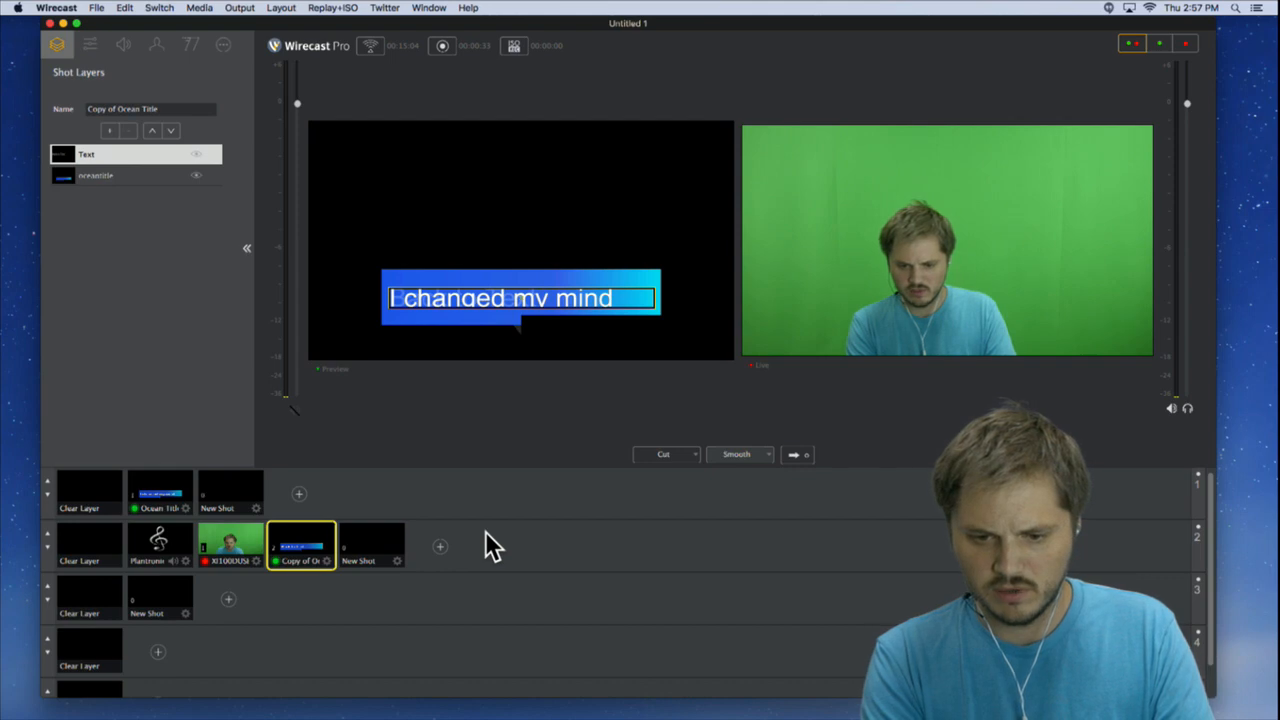
{"action": "left_click", "coordinate": [485, 531]}
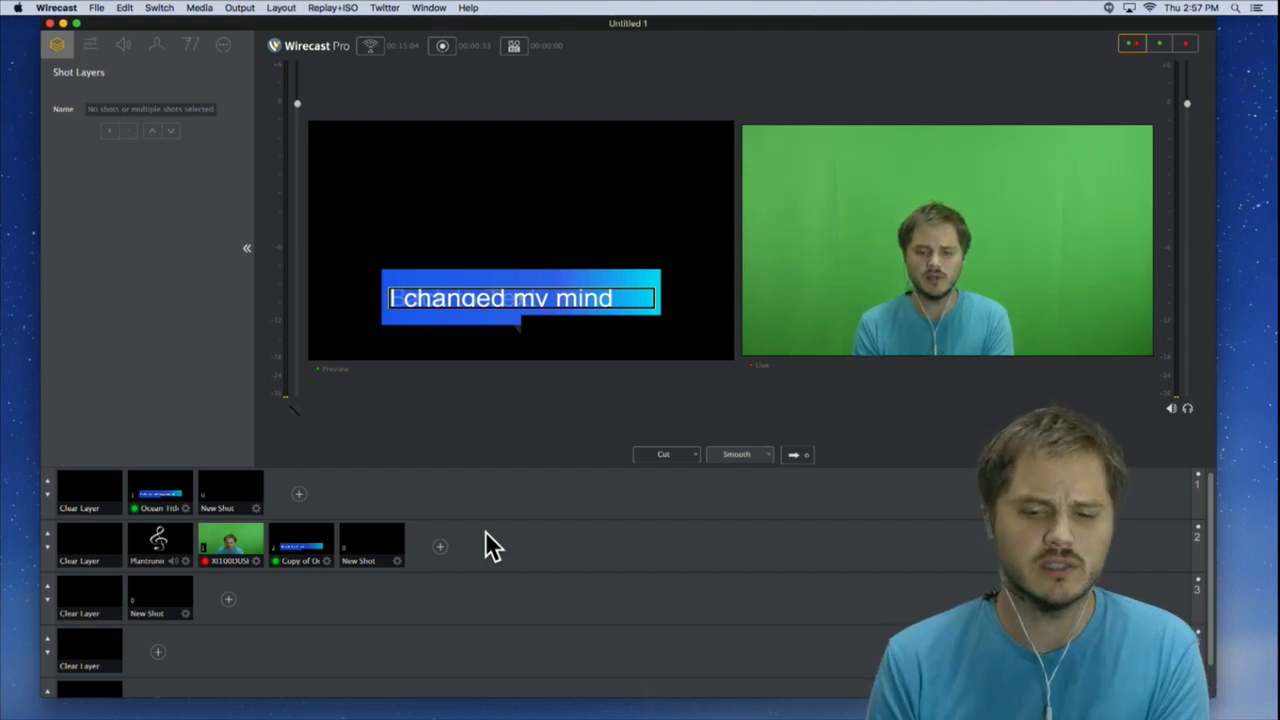
- Clear layers 1, 2 and 3 and send the cleared layers live
{"action": "left_click", "coordinate": [366, 540]}
{"action": "left_click", "coordinate": [300, 545]}
{"action": "left_click", "coordinate": [95, 537]}
{"action": "left_click", "coordinate": [92, 497]}
{"action": "left_click", "coordinate": [100, 590]}
{"action": "left_click", "coordinate": [788, 456]}
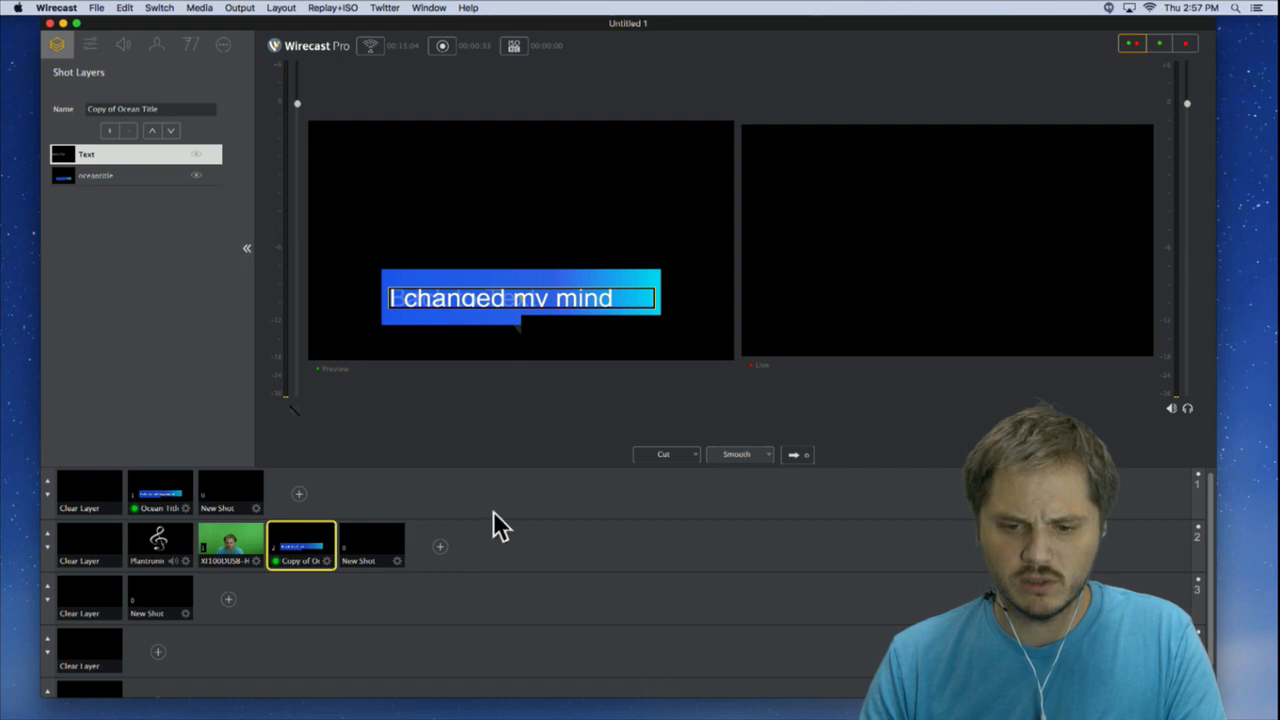
{"action": "left_click", "coordinate": [343, 506]}
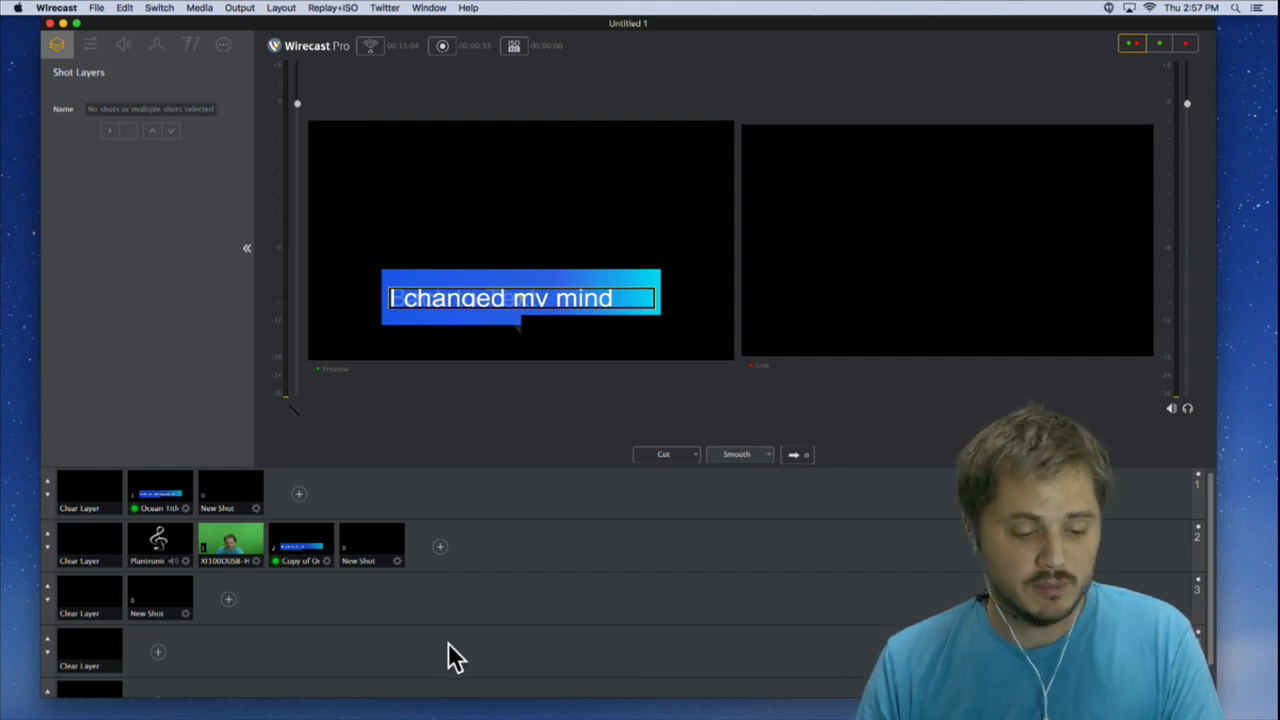
- Clear layers 1 through 4 in preview
{"action": "key", "text": "Down"}
{"action": "key", "text": "Down"}
{"action": "key", "text": "Down"}
{"action": "key", "text": "Down"}
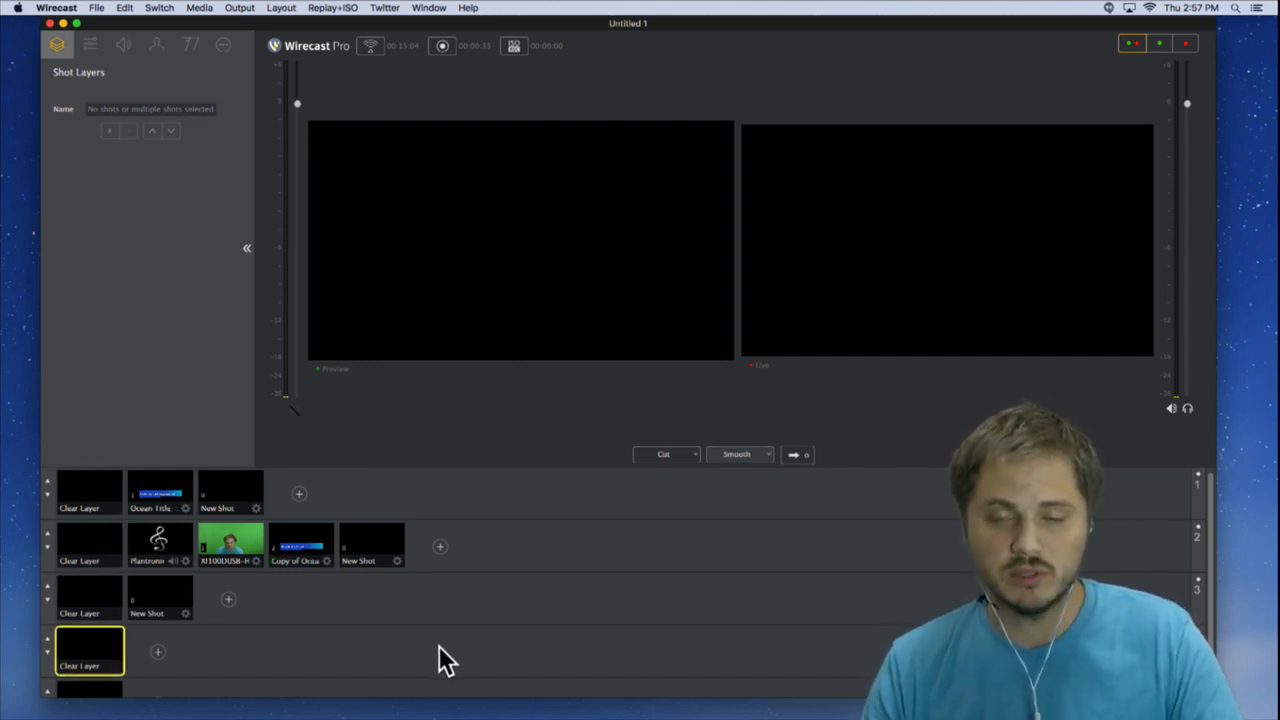
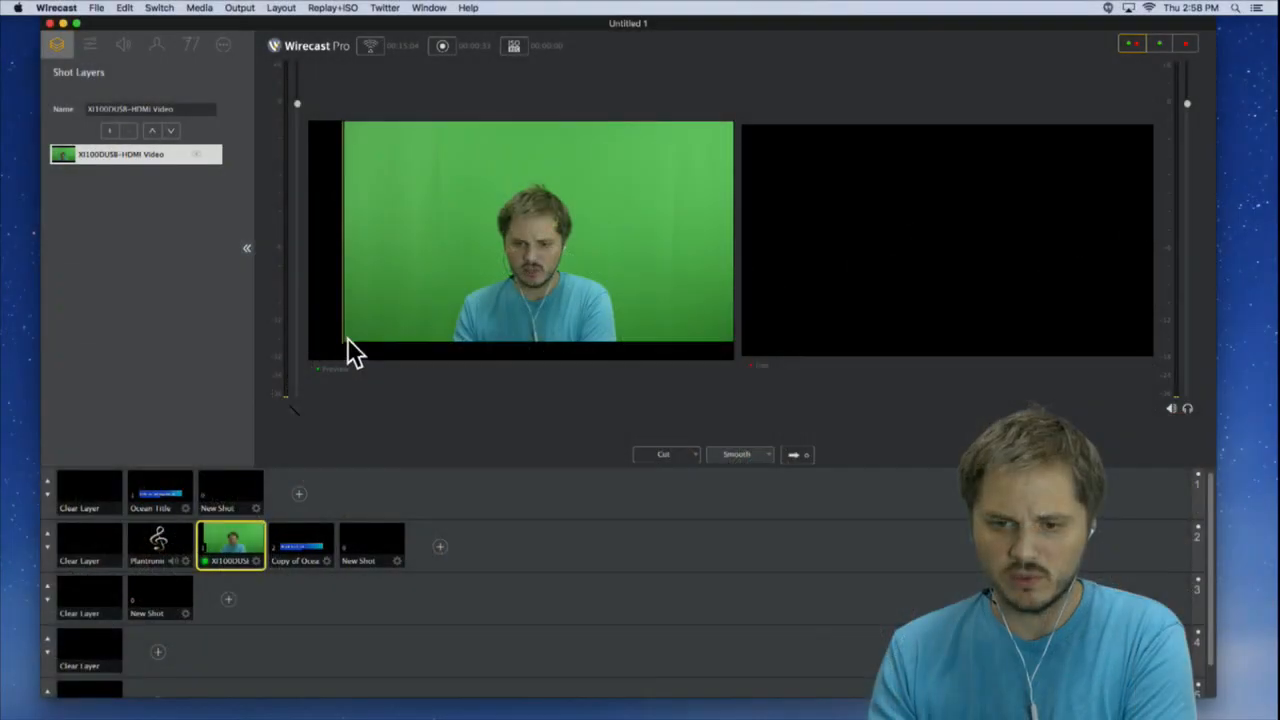
- Resize the HDMI video on layer 2 within the preview frame
{"action": "left_click_drag", "start_coordinate": [348, 354], "coordinate": [413, 315]}
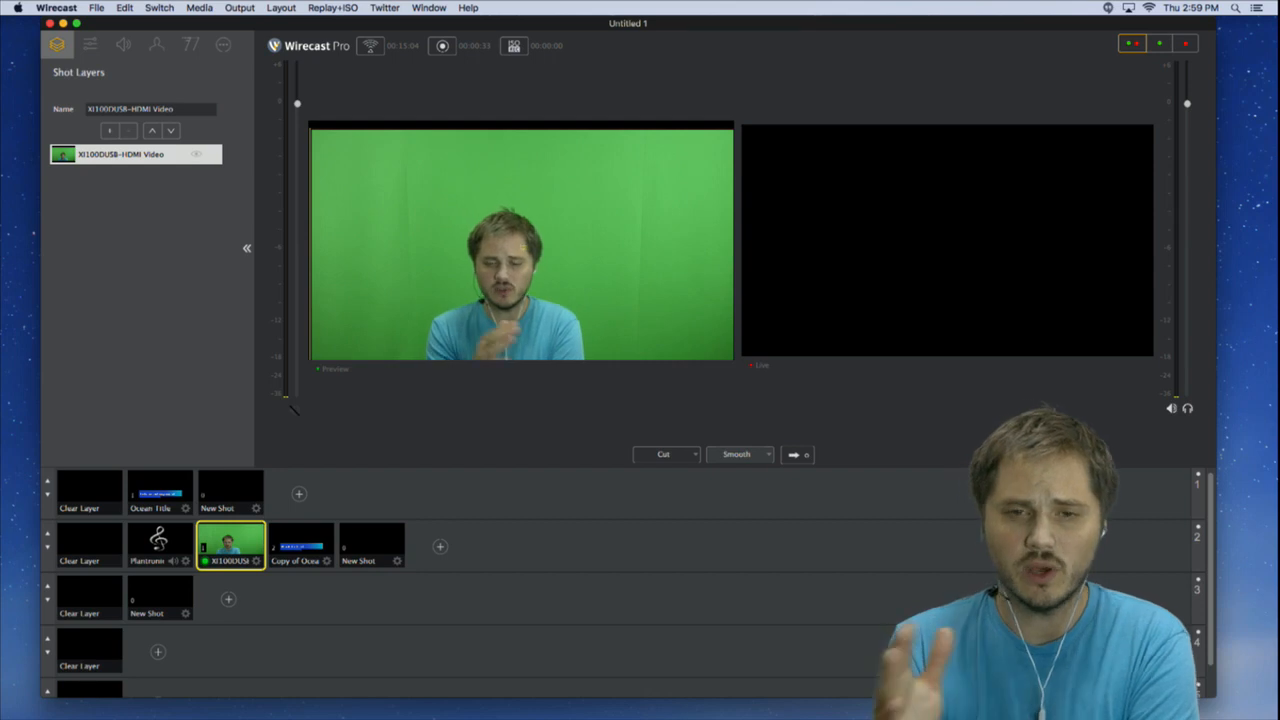
- Open the Wirecast preferences and check the Software Update settings
{"action": "left_click", "coordinate": [97, 8]}
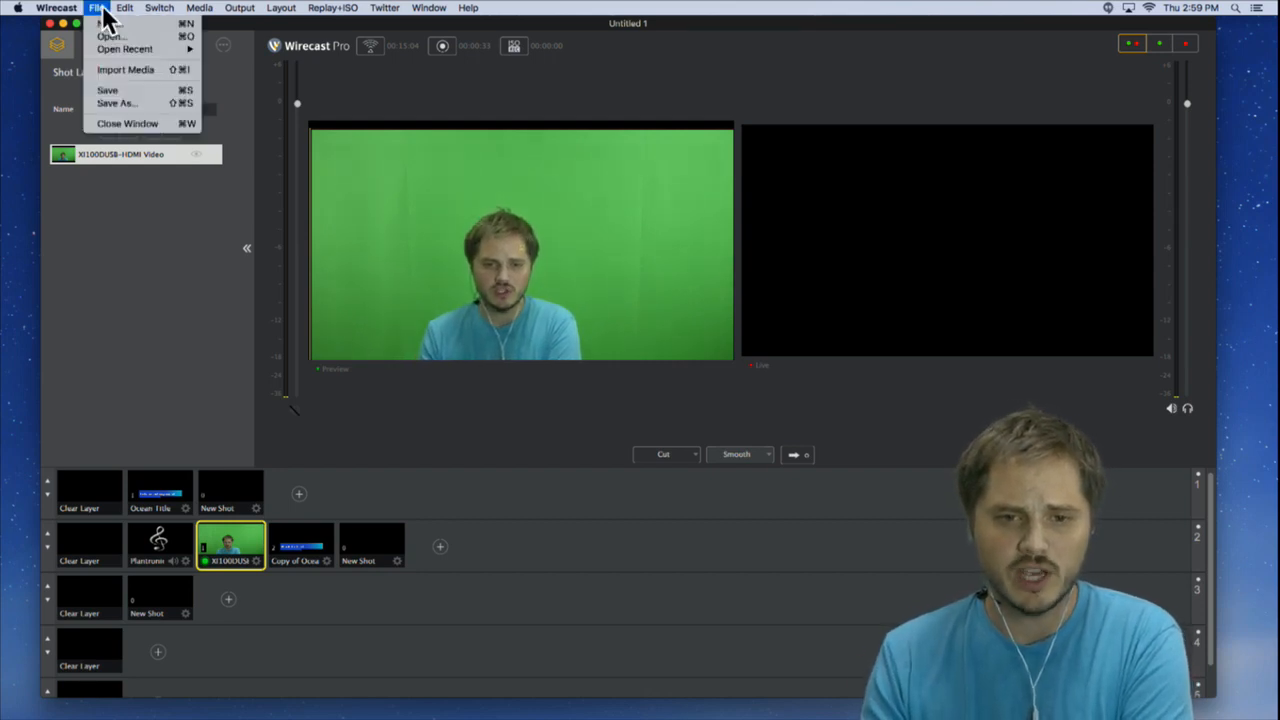
{"action": "mouse_move", "coordinate": [56, 8]}
{"action": "left_click", "coordinate": [70, 43]}
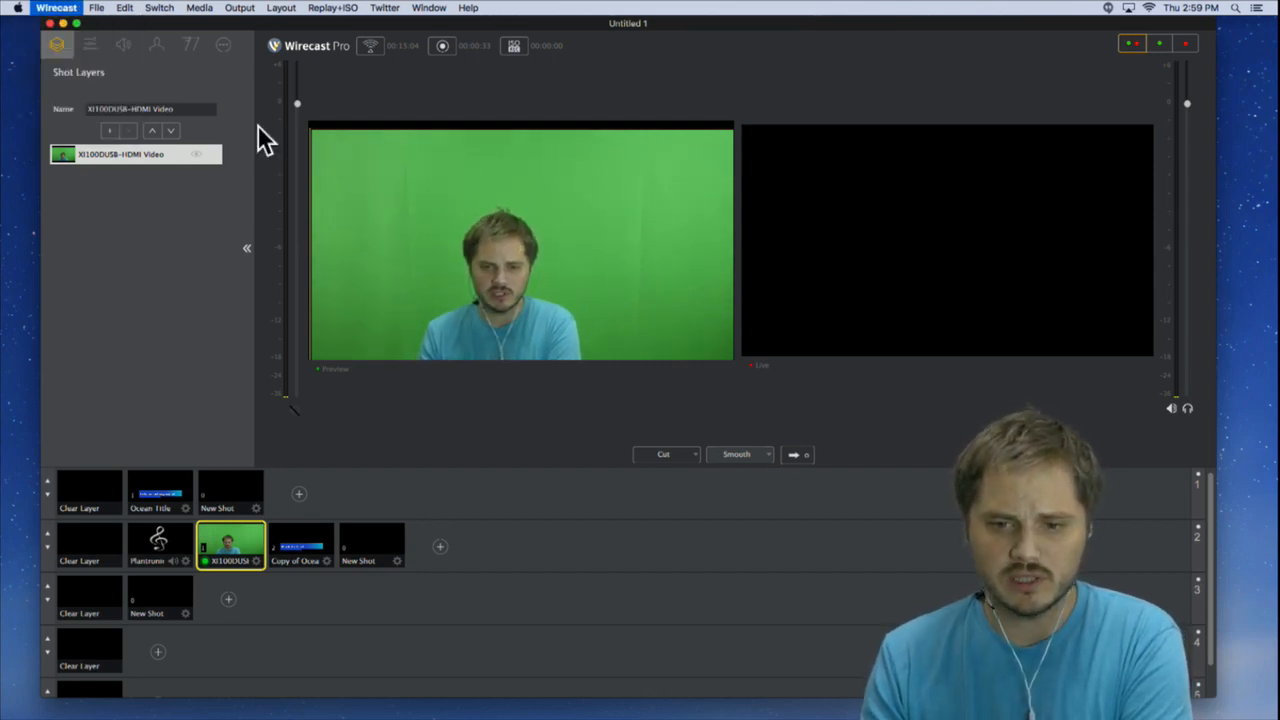
{"action": "left_click_drag", "start_coordinate": [738, 161], "coordinate": [607, 174]}
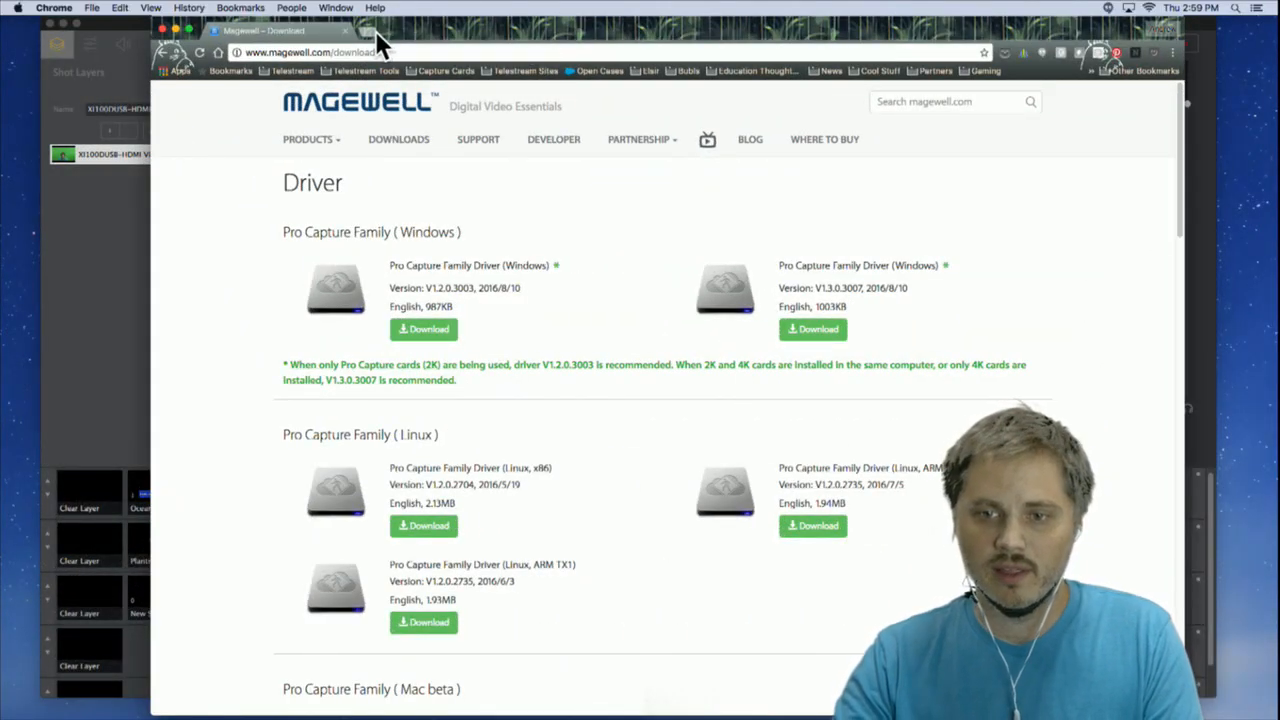
- In Chrome, search the web for "dowload remote desktop presenter" in a new tab and open Telestream's Desktop Presenter Downloads page
{"action": "left_click", "coordinate": [375, 30]}
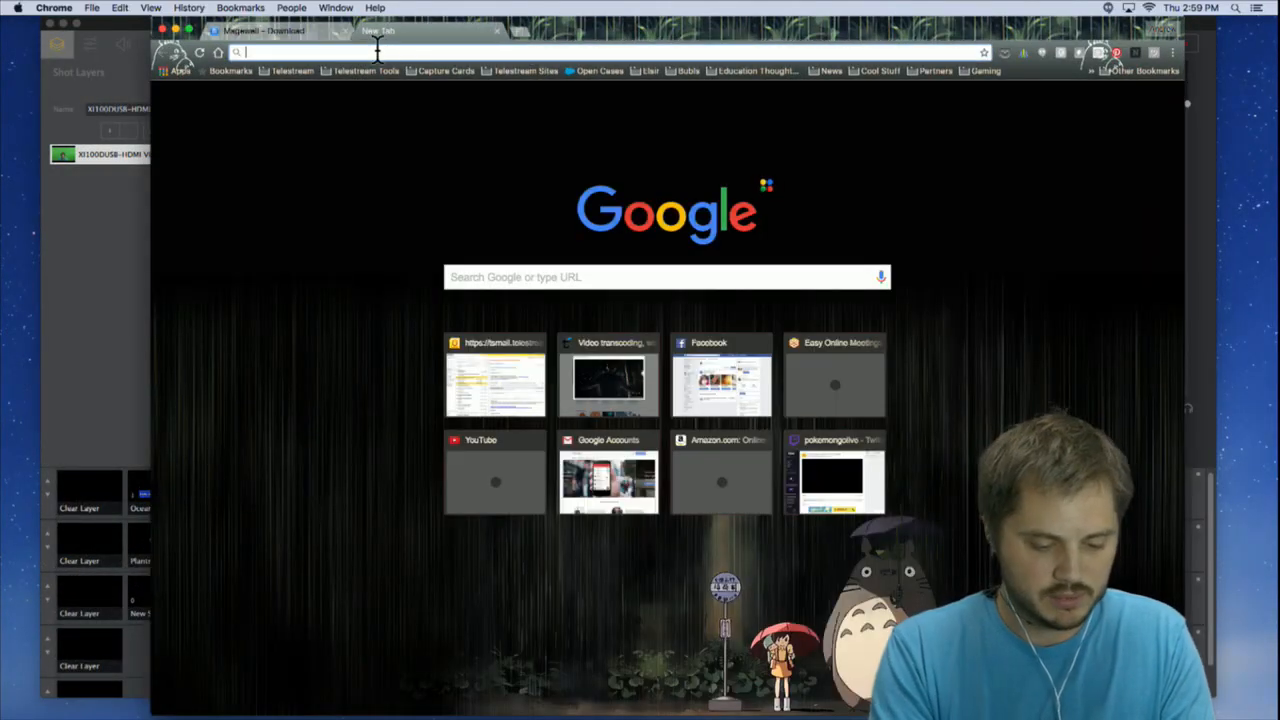
{"action": "type", "text": "dowload r"}
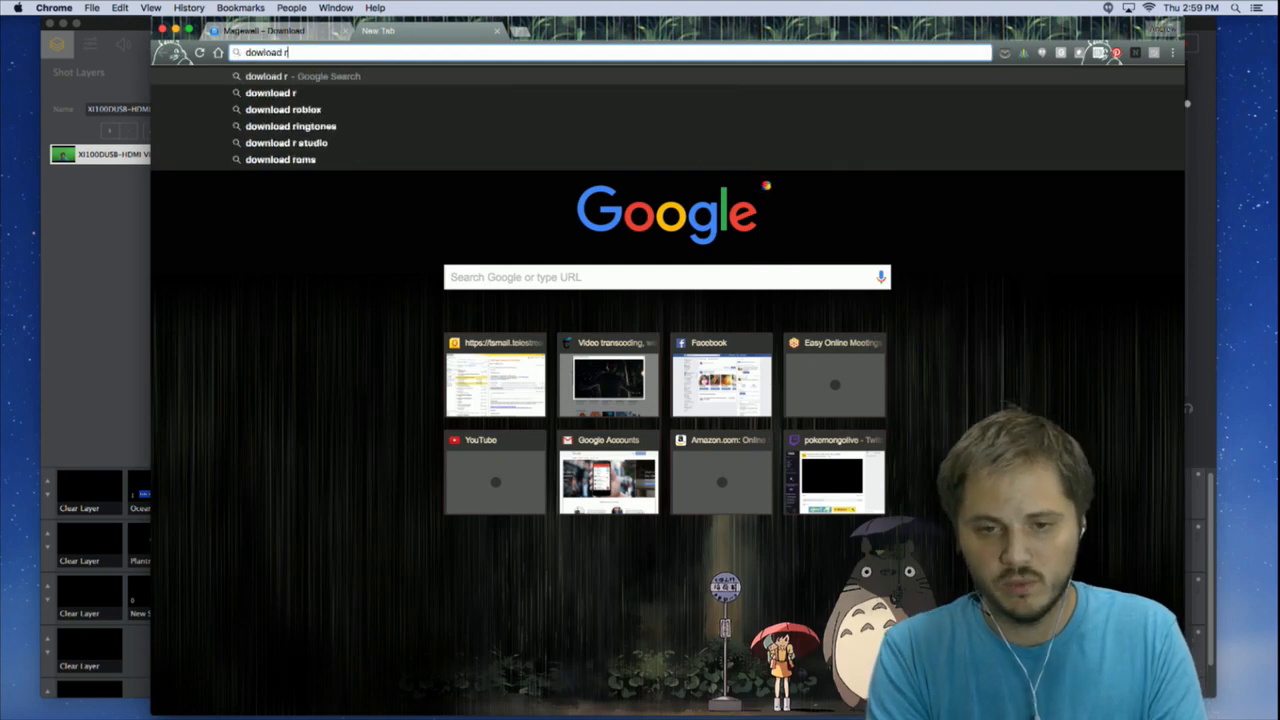
{"action": "type", "text": "emote desktop"}
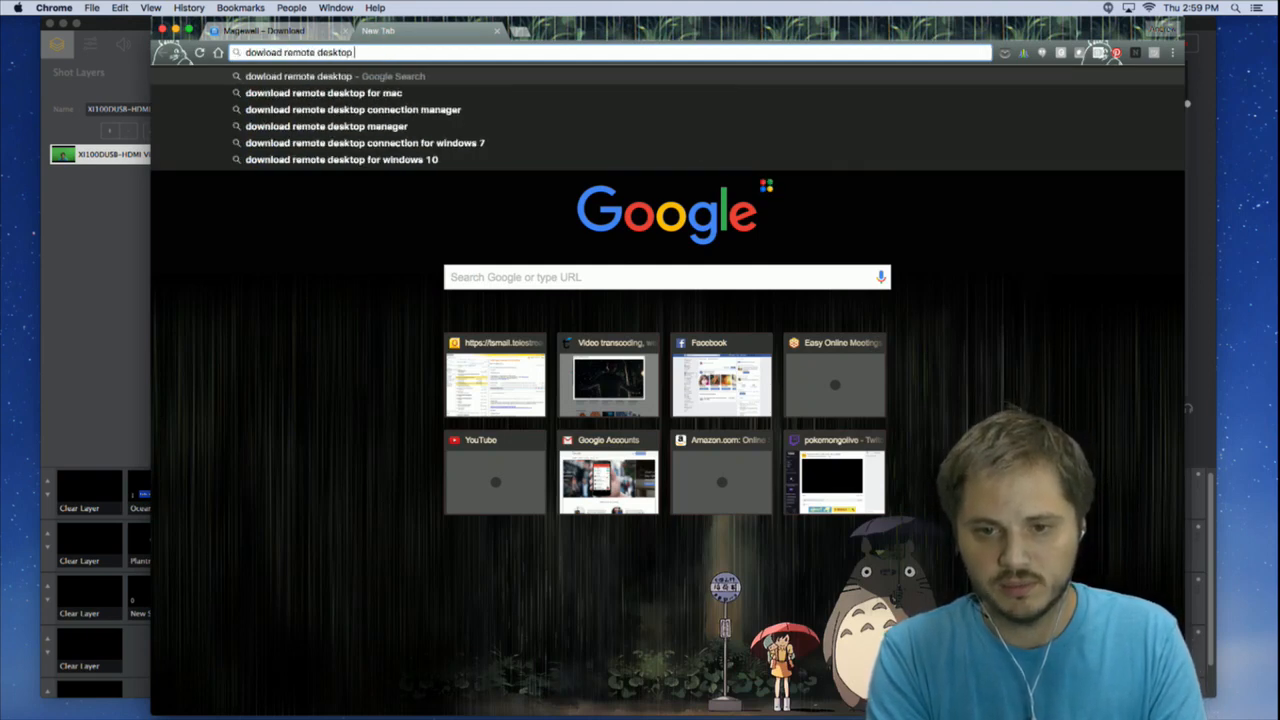
{"action": "type", "text": " pres"}
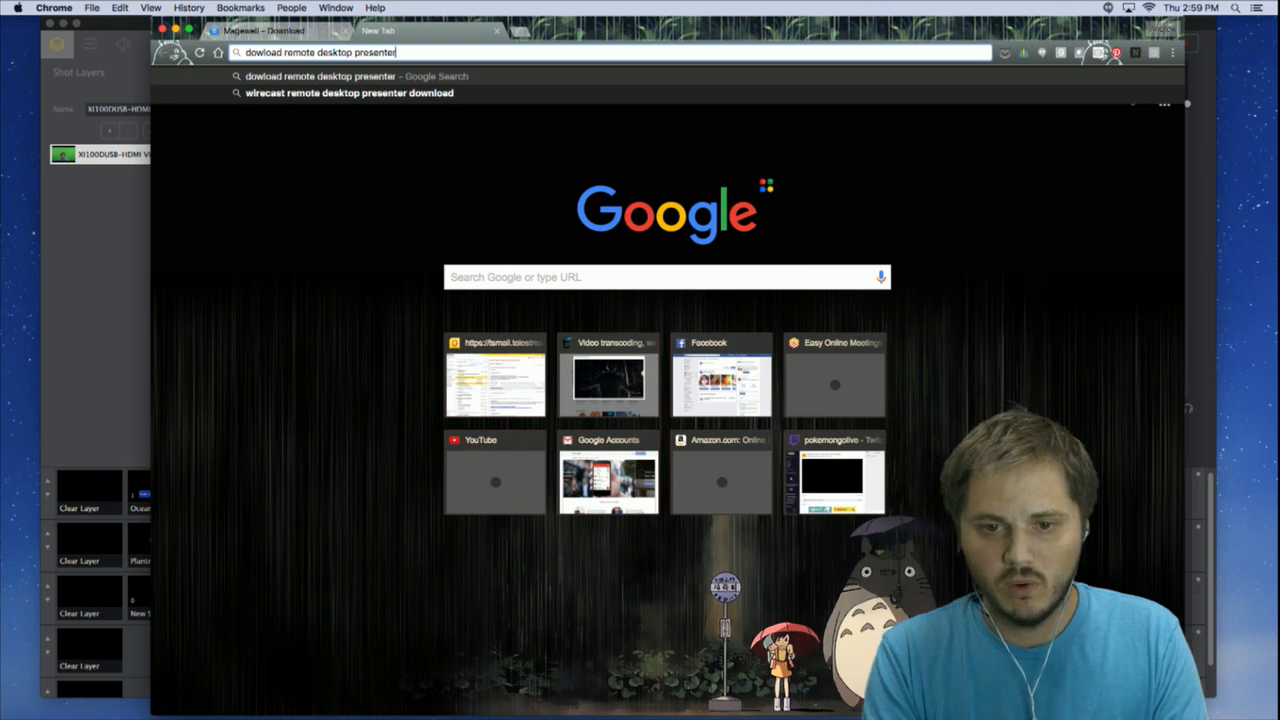
{"action": "type", "text": "enter"}
{"action": "key", "text": "Return"}
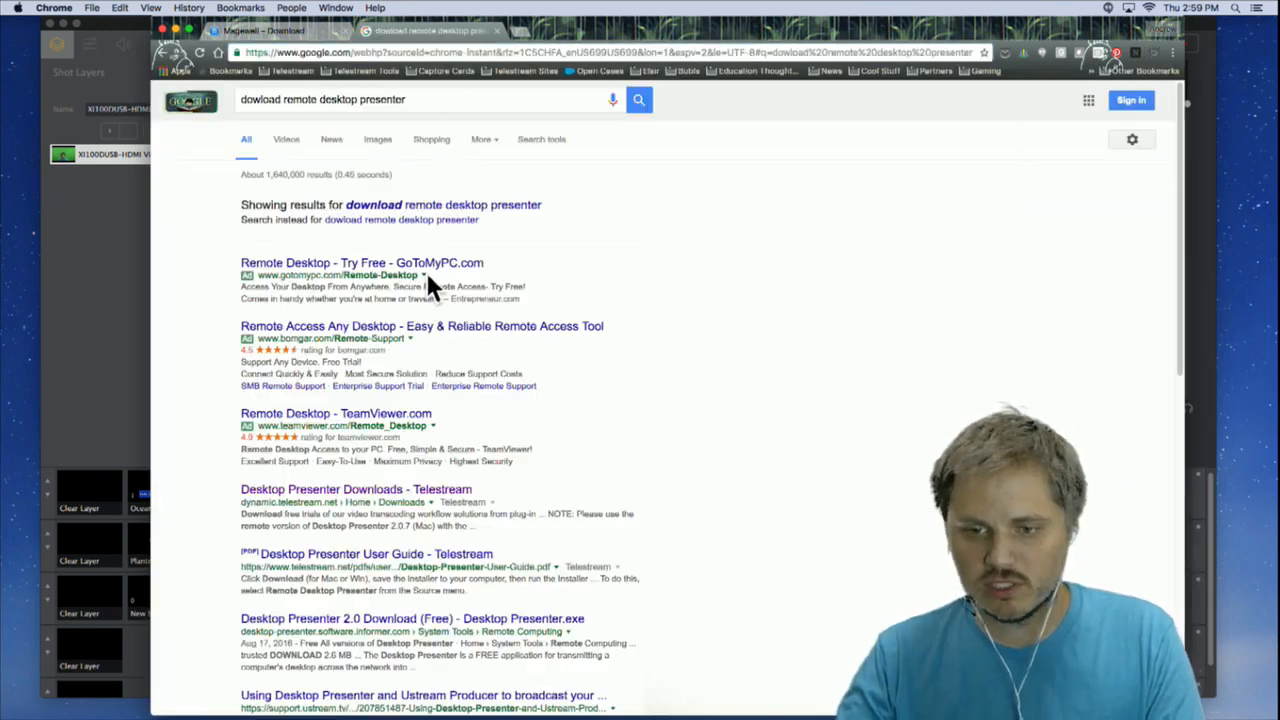
{"action": "left_click", "coordinate": [342, 484]}
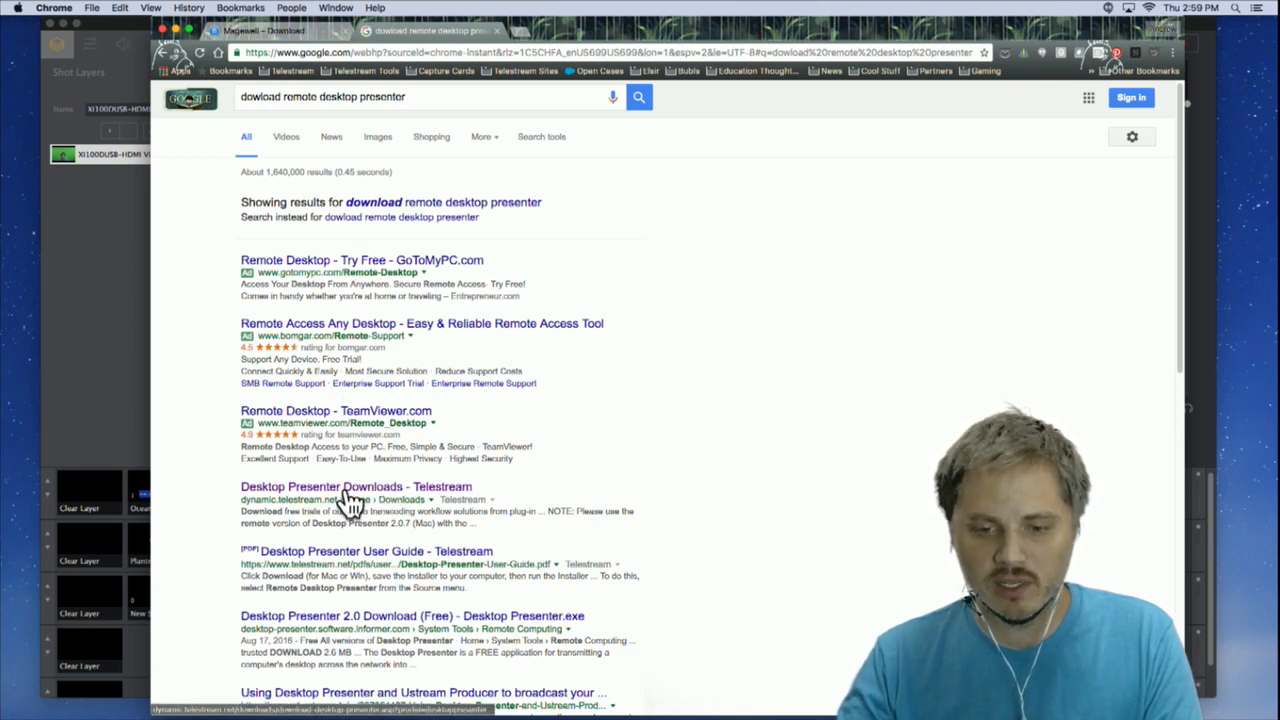
{"action": "left_click", "coordinate": [349, 490]}
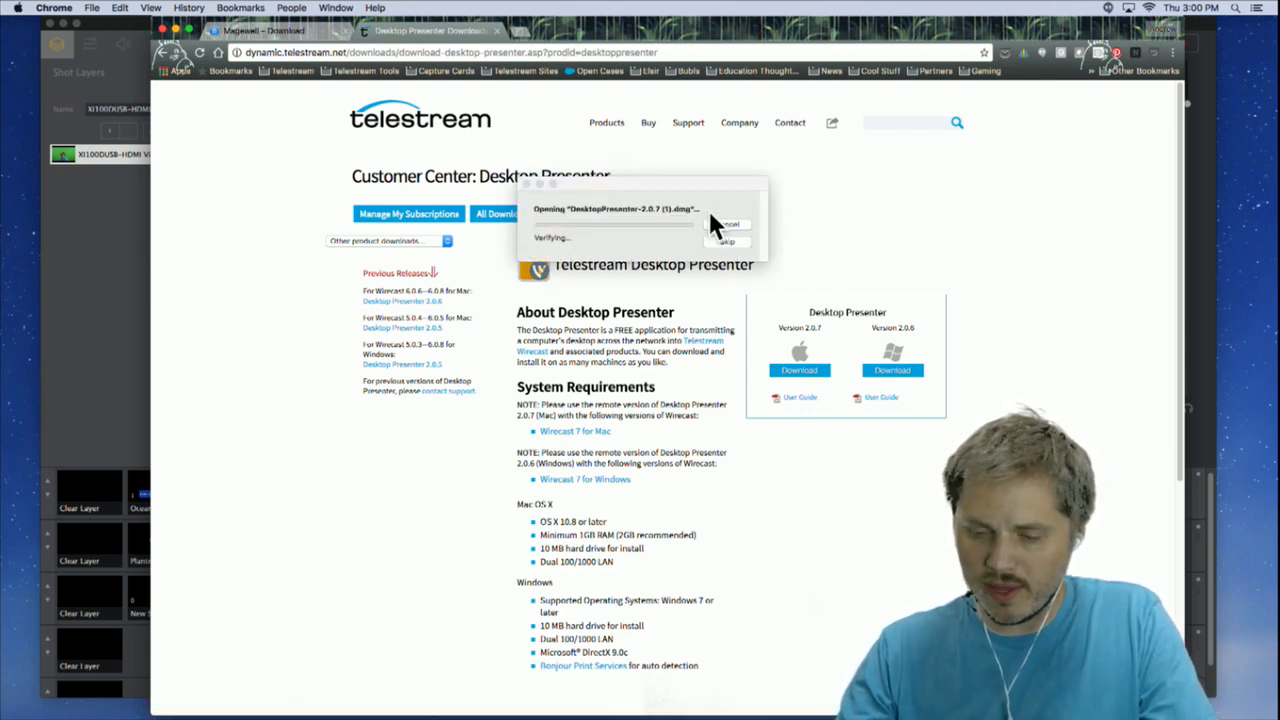
- Copy Desktop Presenter from its disk image into the Applications folder, replacing the existing copy
{"action": "left_click", "coordinate": [176, 29]}
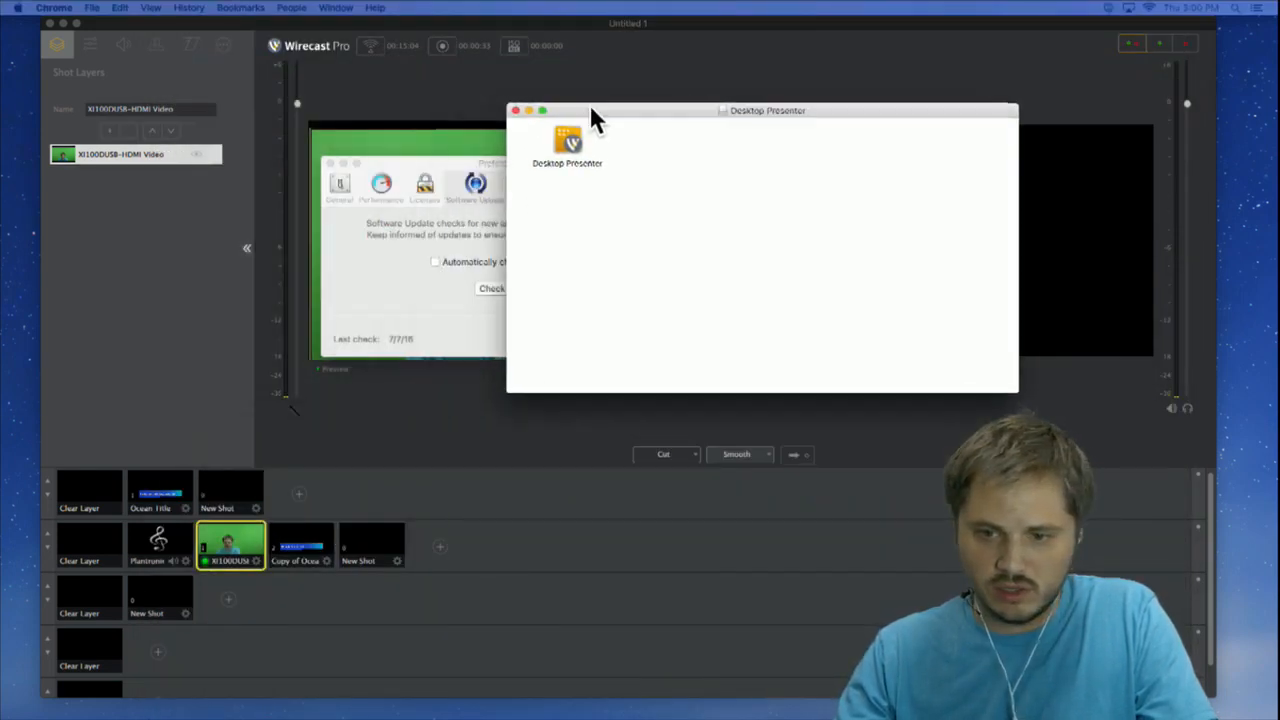
{"action": "left_click_drag", "start_coordinate": [566, 176], "coordinate": [813, 698]}
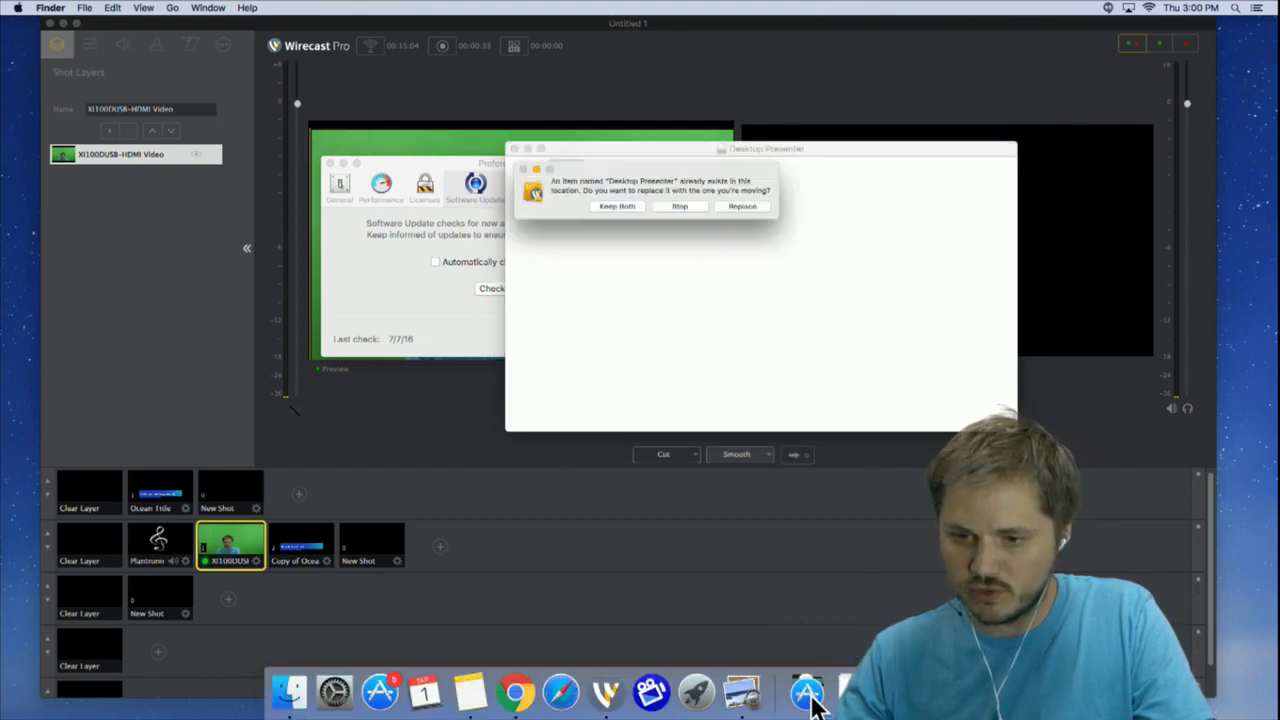
{"action": "left_click", "coordinate": [741, 206]}
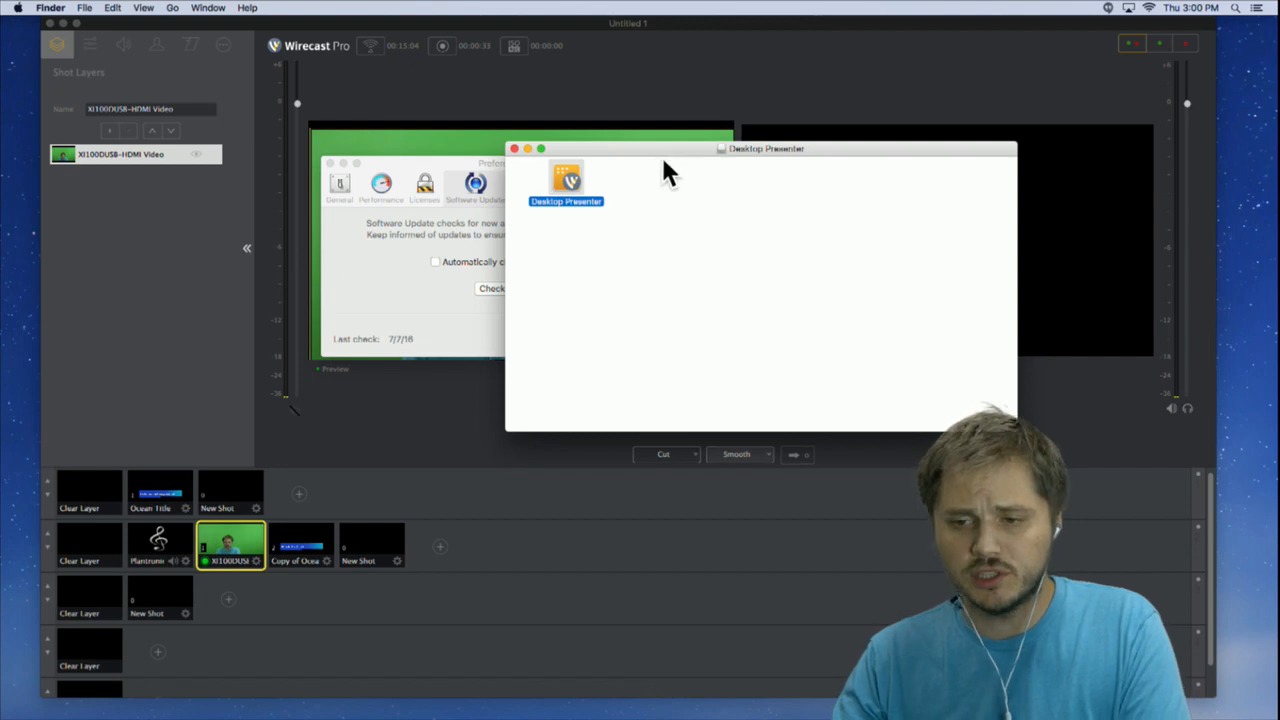
- Launch Desktop Presenter, decline the Telestream audio driver installation, and bring its window to the middle of the desktop
{"action": "key", "text": "super+o"}
{"action": "left_click", "coordinate": [764, 281]}
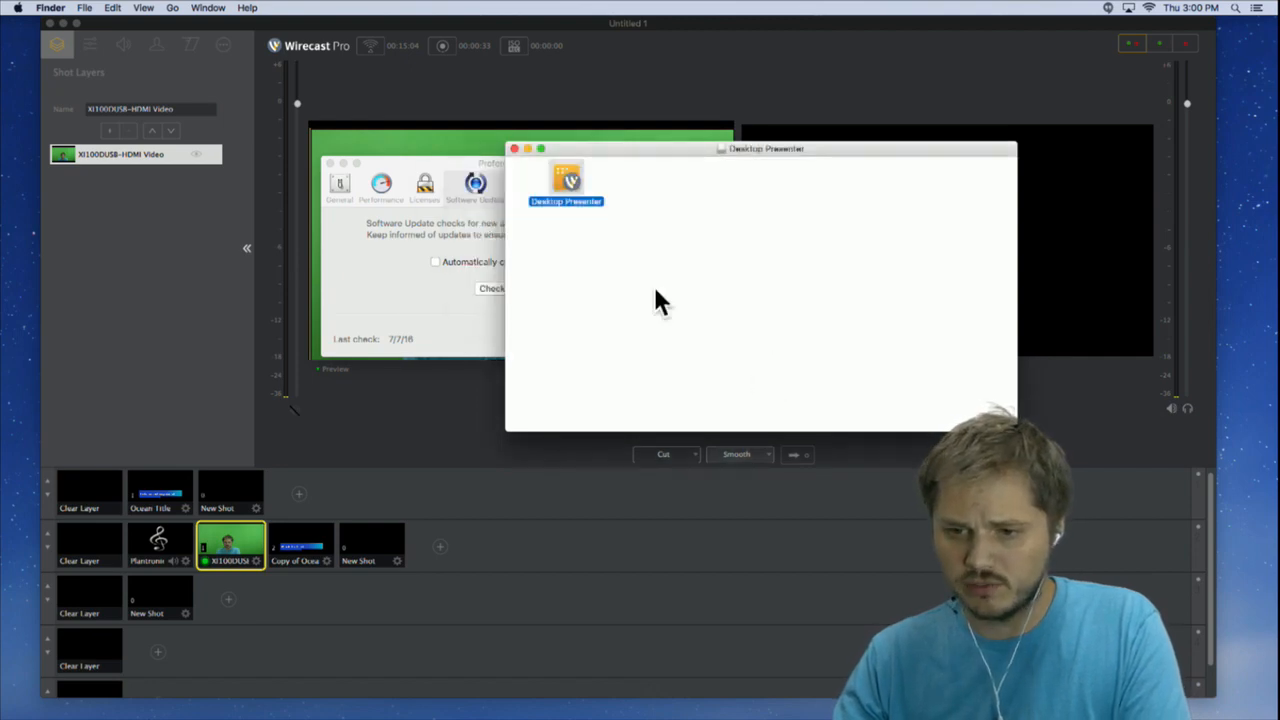
{"action": "left_click_drag", "start_coordinate": [630, 152], "coordinate": [1054, 368]}
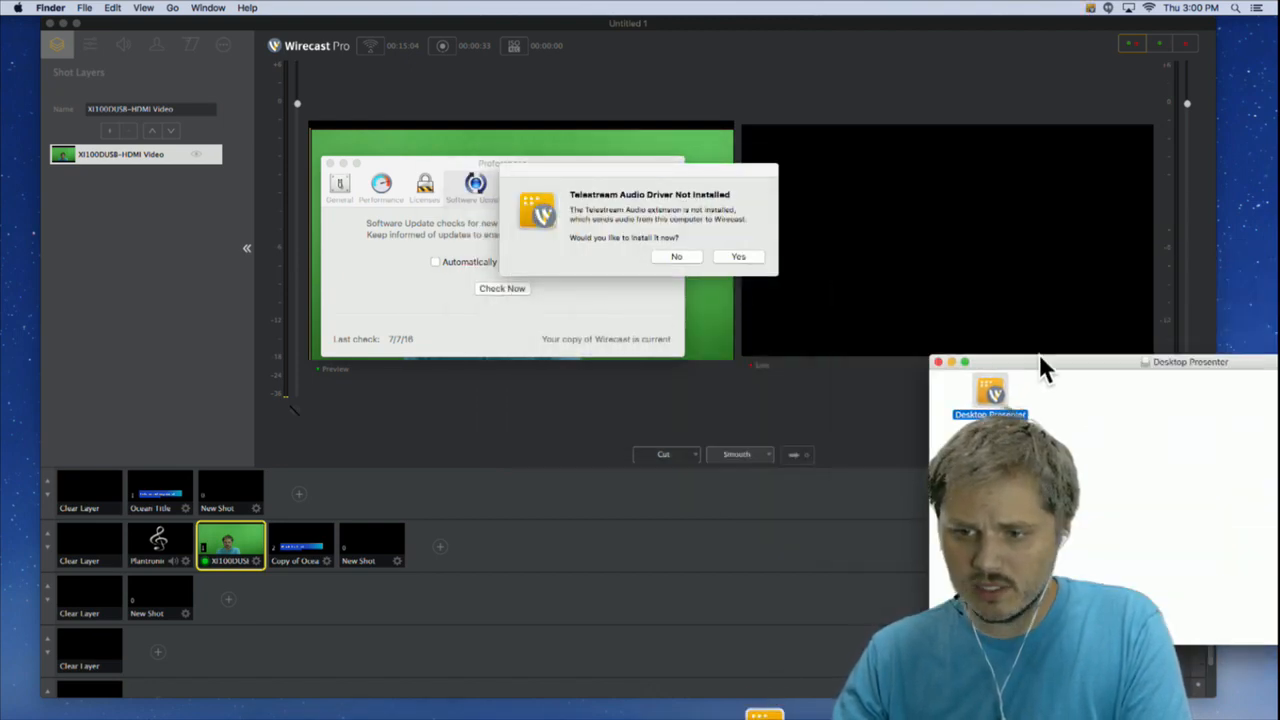
{"action": "left_click_drag", "start_coordinate": [663, 172], "coordinate": [525, 166]}
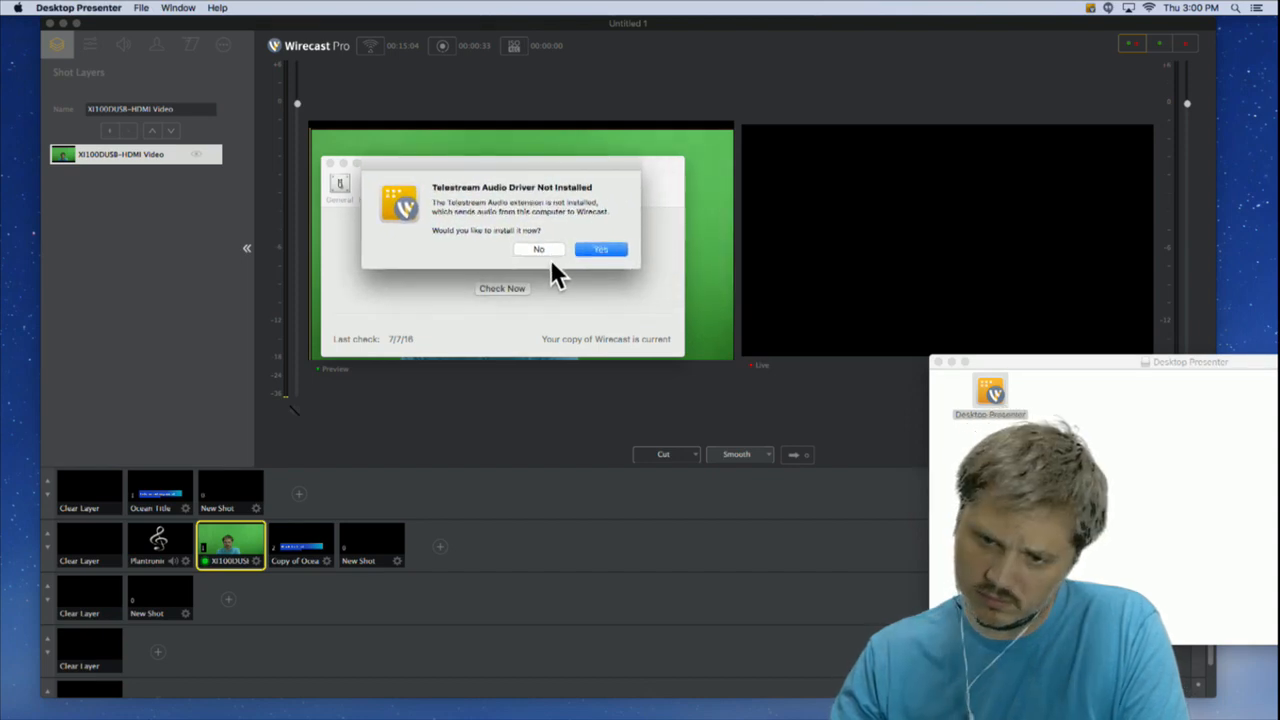
{"action": "left_click", "coordinate": [546, 244]}
{"action": "left_click_drag", "start_coordinate": [1078, 22], "coordinate": [610, 121]}
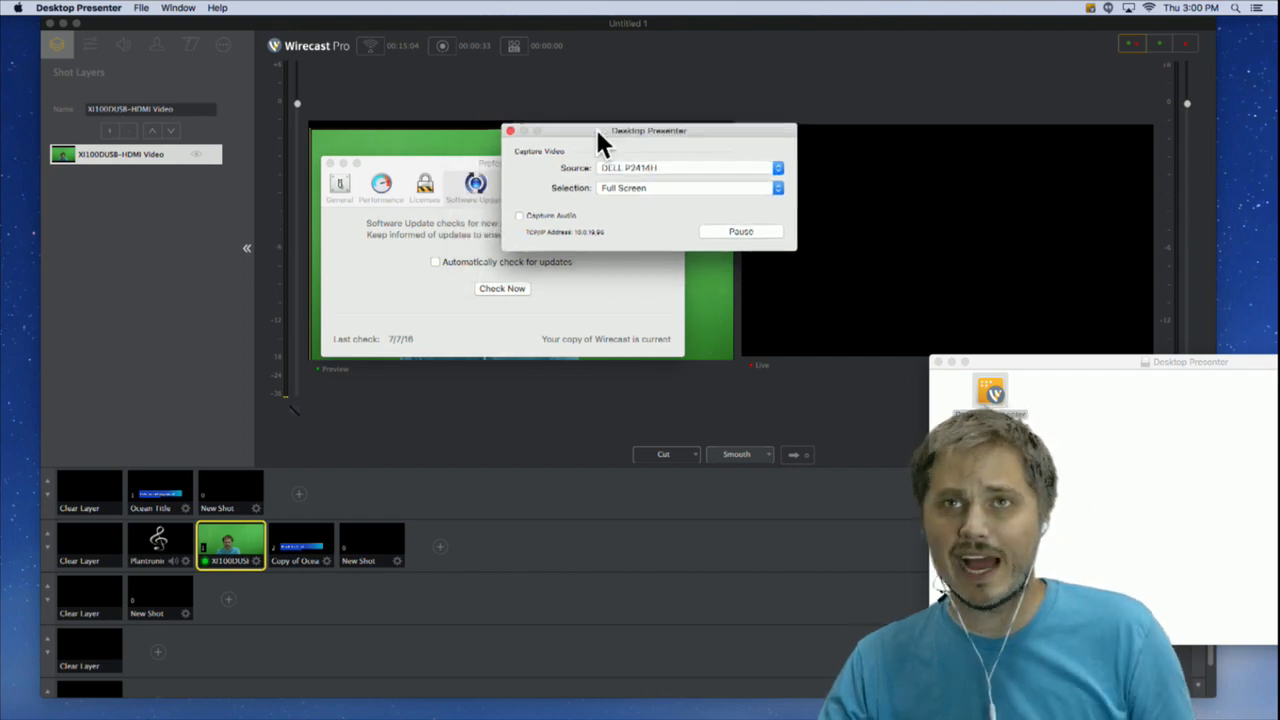
- Minimize the Wirecast document and close the Preferences, Downloads and Desktop Presenter disk image windows
{"action": "left_click", "coordinate": [63, 22]}
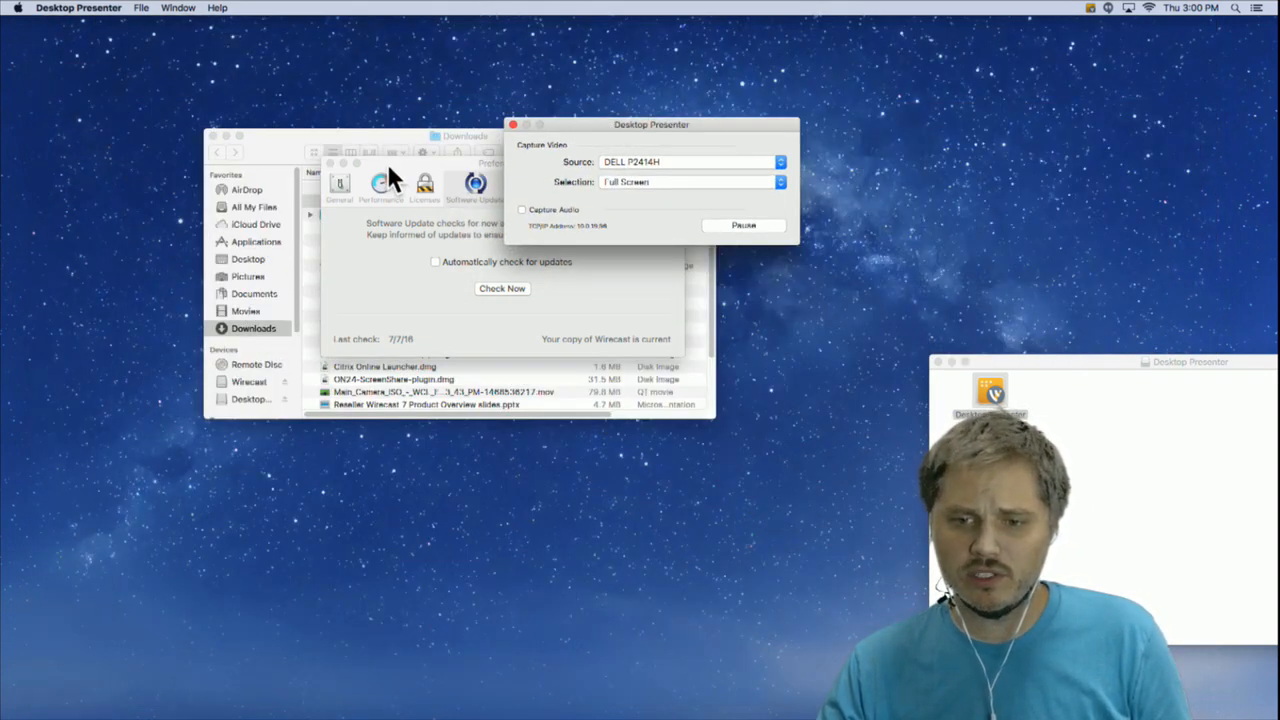
{"action": "left_click", "coordinate": [374, 172]}
{"action": "left_click", "coordinate": [330, 162]}
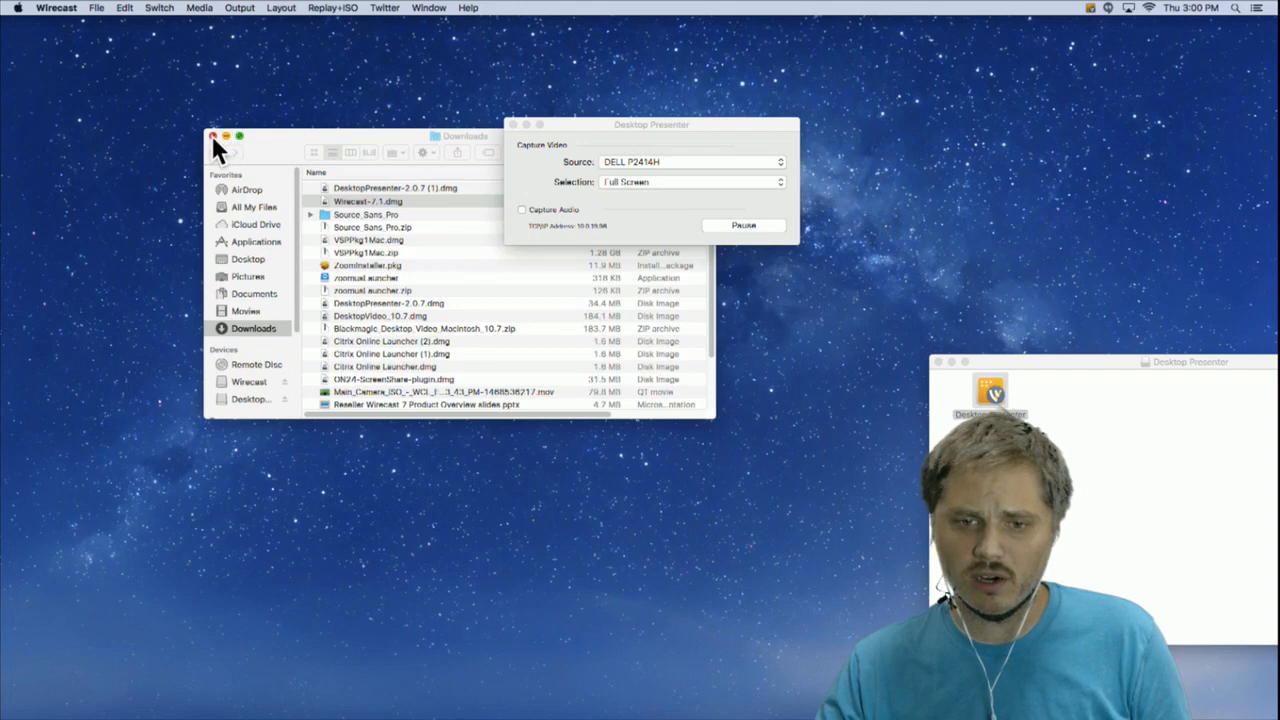
{"action": "left_click", "coordinate": [213, 136]}
{"action": "left_click_drag", "start_coordinate": [707, 128], "coordinate": [906, 100]}
{"action": "left_click", "coordinate": [934, 363]}
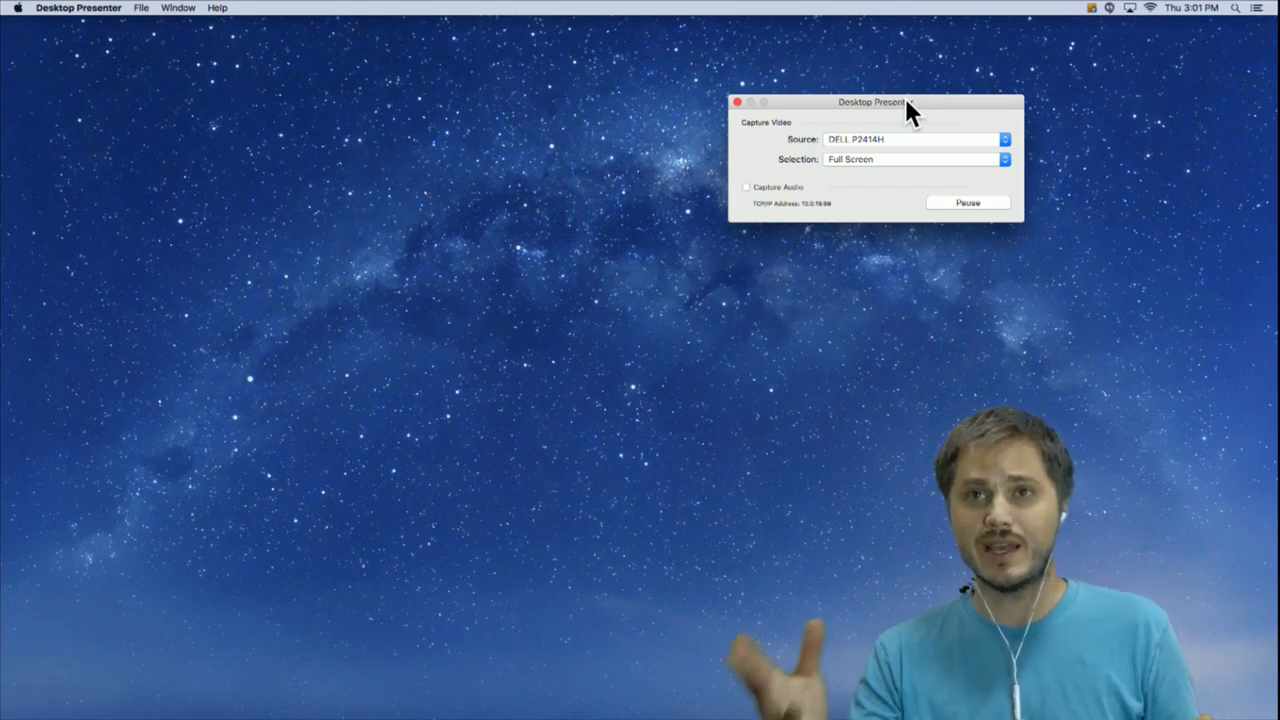
- Set Desktop Presenter's video source to BMD HDMI with its window moved aside, and switch back to Wirecast
{"action": "left_click_drag", "start_coordinate": [891, 104], "coordinate": [875, 141]}
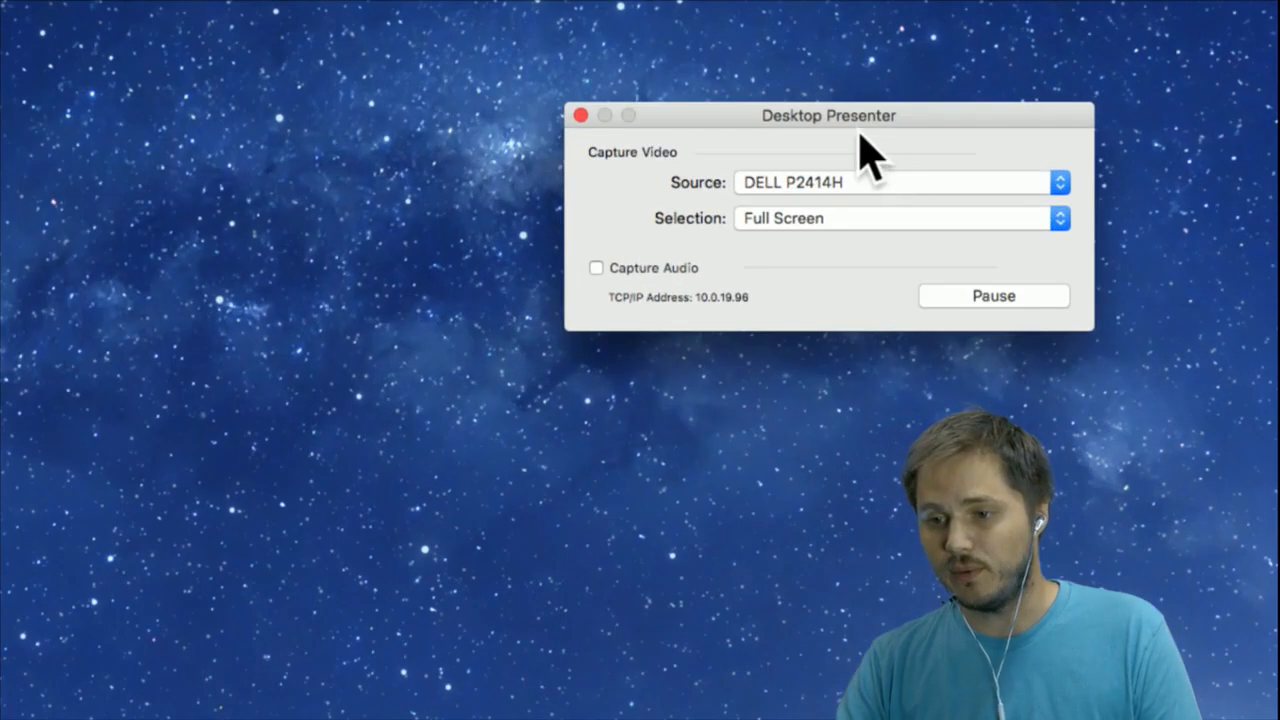
{"action": "left_click_drag", "start_coordinate": [869, 140], "coordinate": [782, 221]}
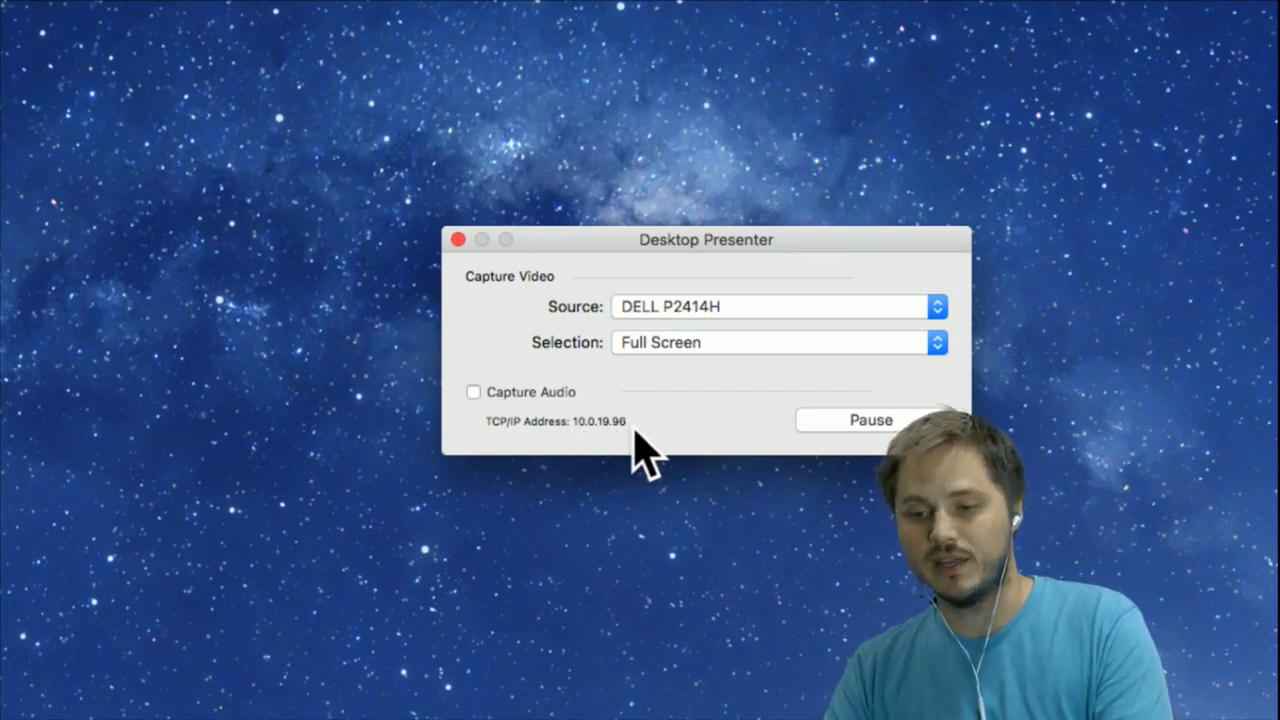
{"action": "left_click", "coordinate": [714, 307]}
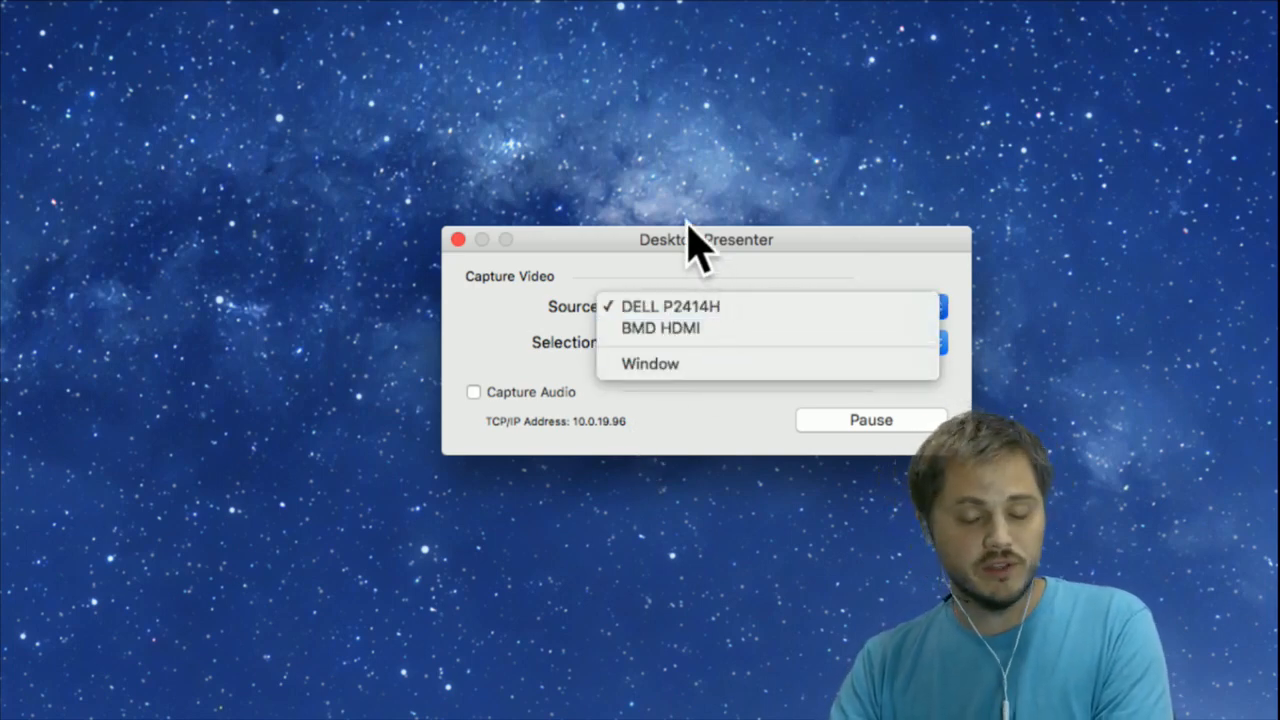
{"action": "left_click", "coordinate": [694, 251]}
{"action": "left_click", "coordinate": [702, 310]}
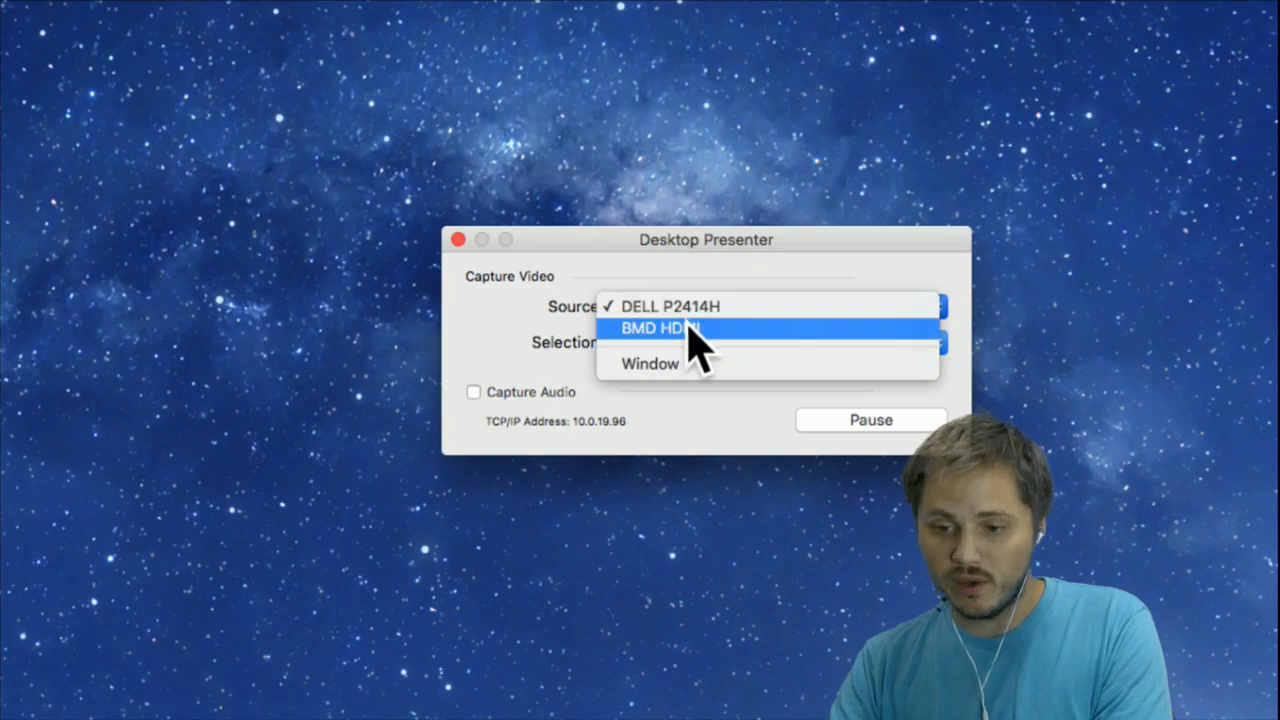
{"action": "left_click", "coordinate": [700, 328]}
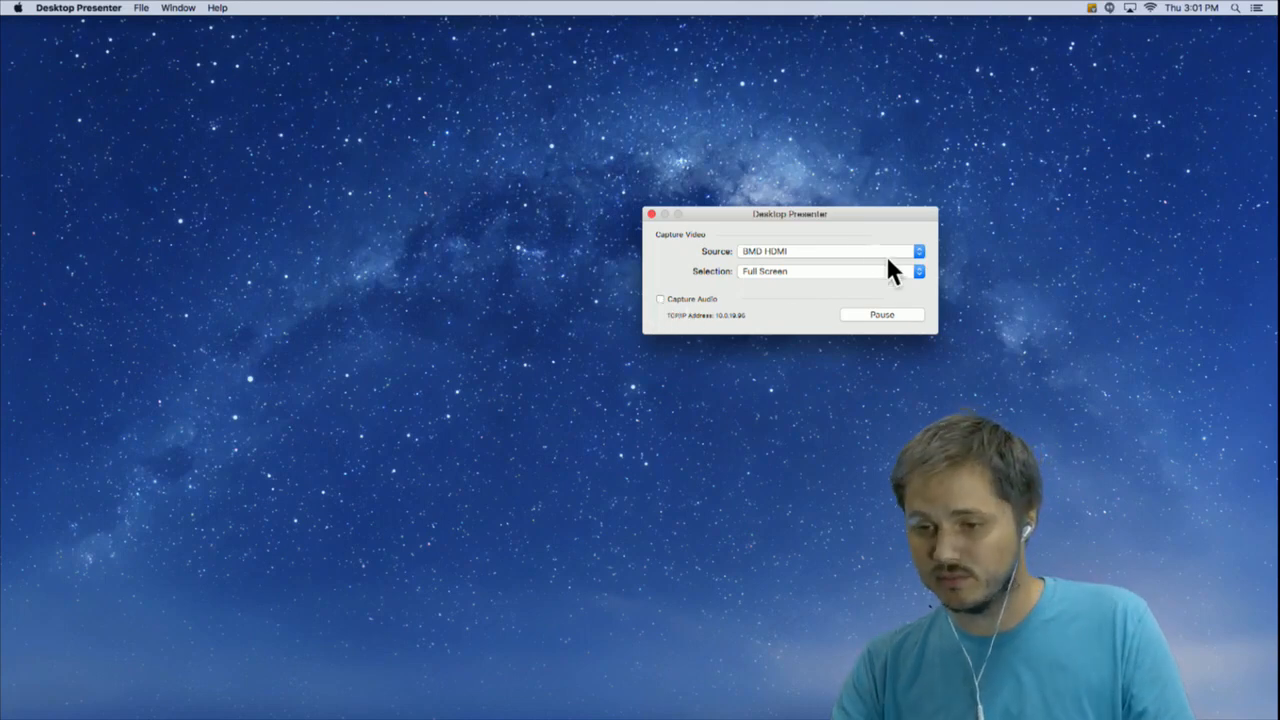
{"action": "left_click_drag", "start_coordinate": [811, 212], "coordinate": [1146, 22]}
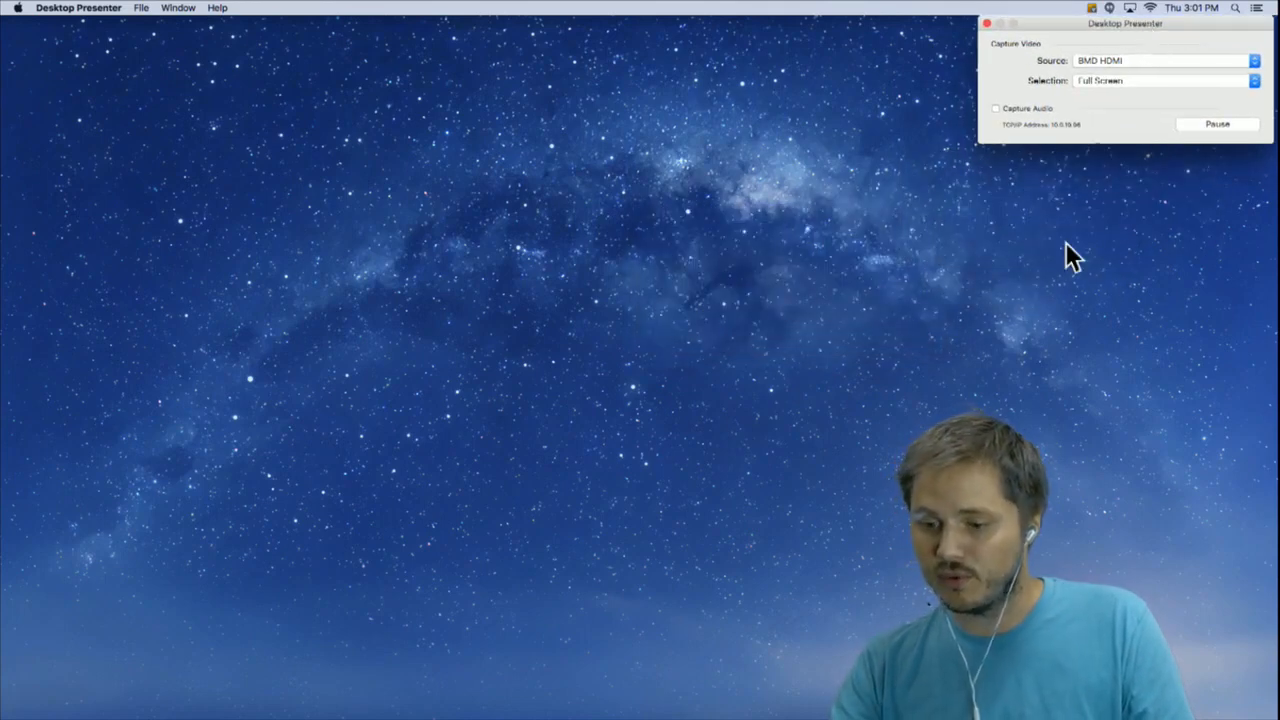
{"action": "left_click", "coordinate": [562, 691]}
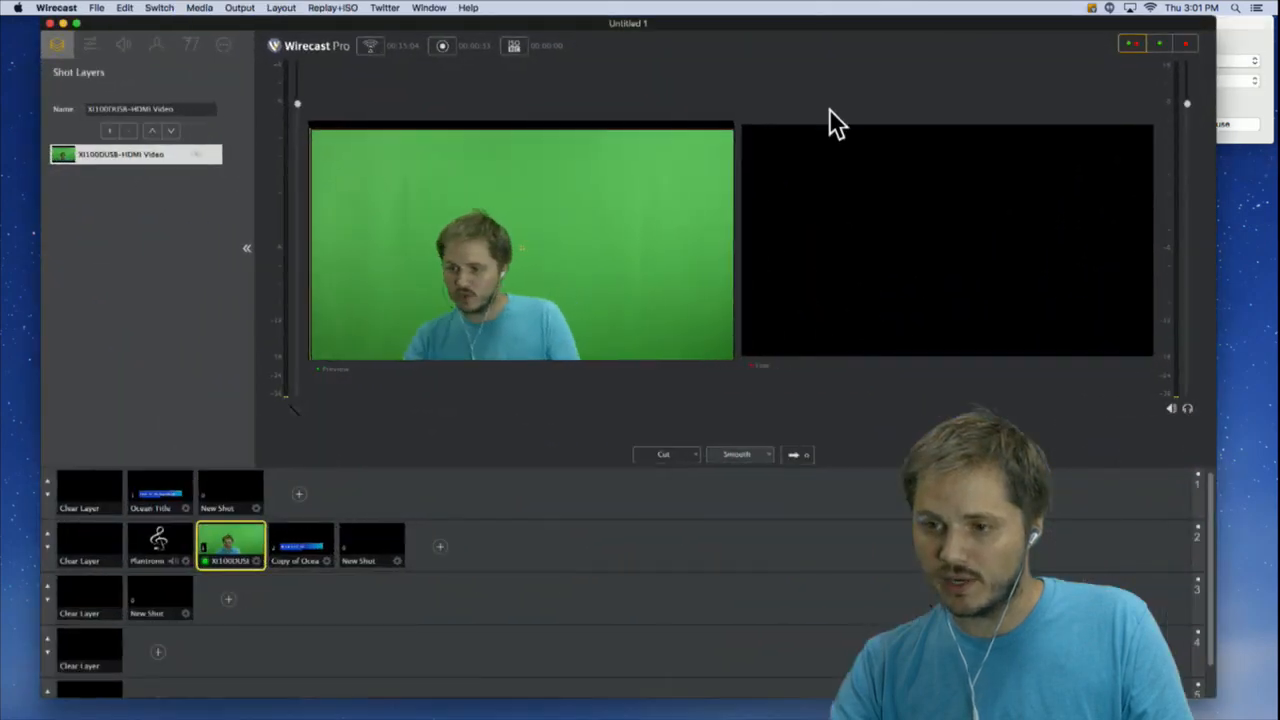
- Shrink the Wirecast window until it clears the Desktop Presenter window, and open a new Remote Desktop Presenter source for layer 2
{"action": "left_click_drag", "start_coordinate": [1208, 690], "coordinate": [920, 640]}
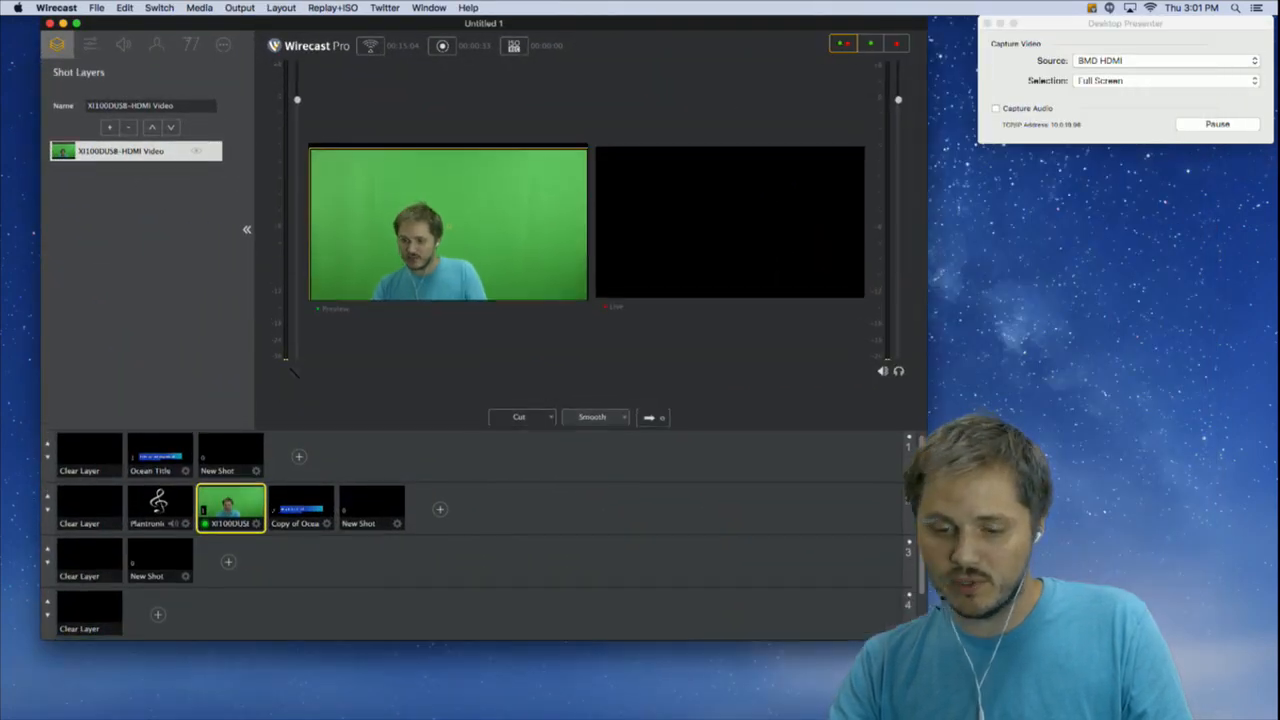
{"action": "left_click", "coordinate": [441, 508]}
{"action": "mouse_move", "coordinate": [514, 517]}
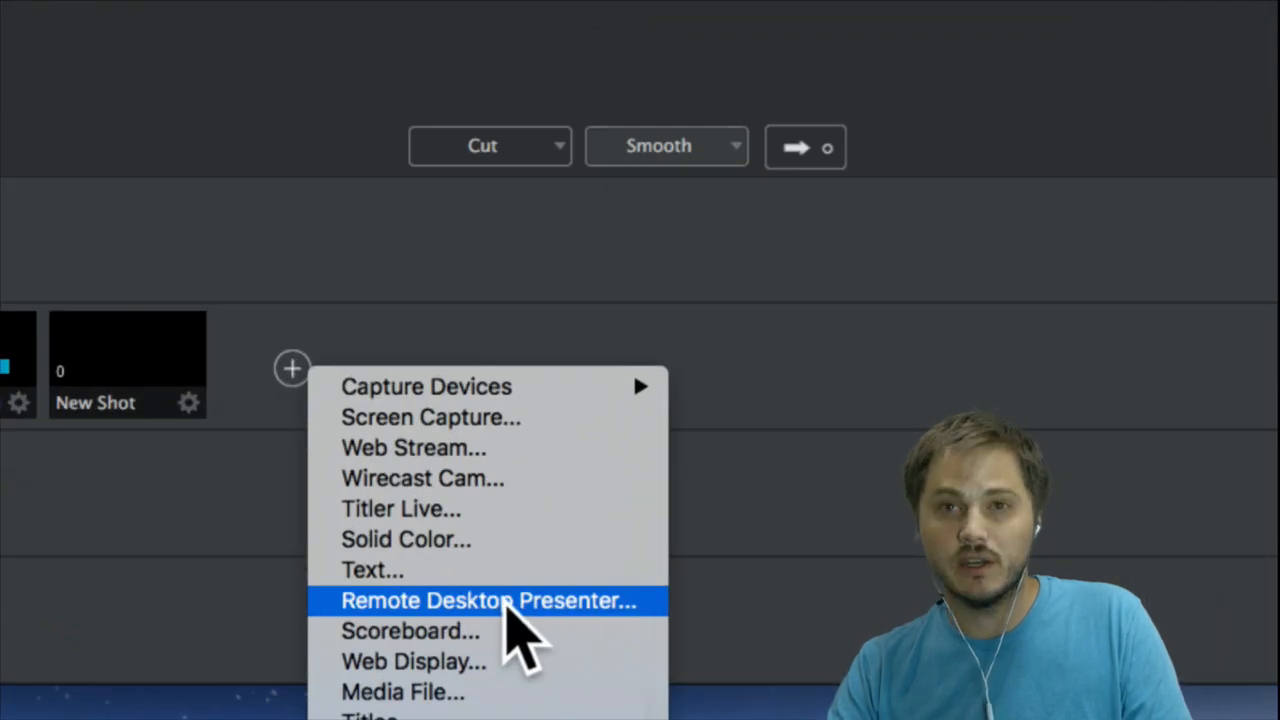
{"action": "left_click", "coordinate": [503, 600]}
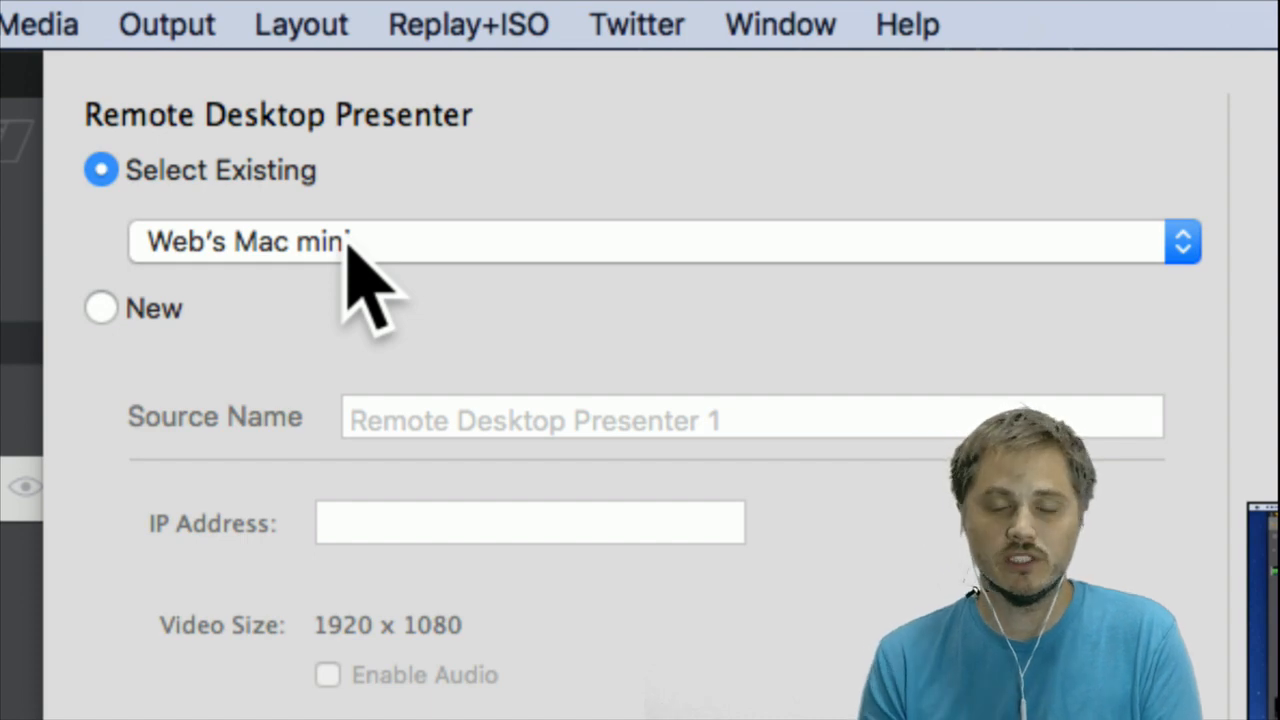
{"action": "left_click", "coordinate": [102, 311]}
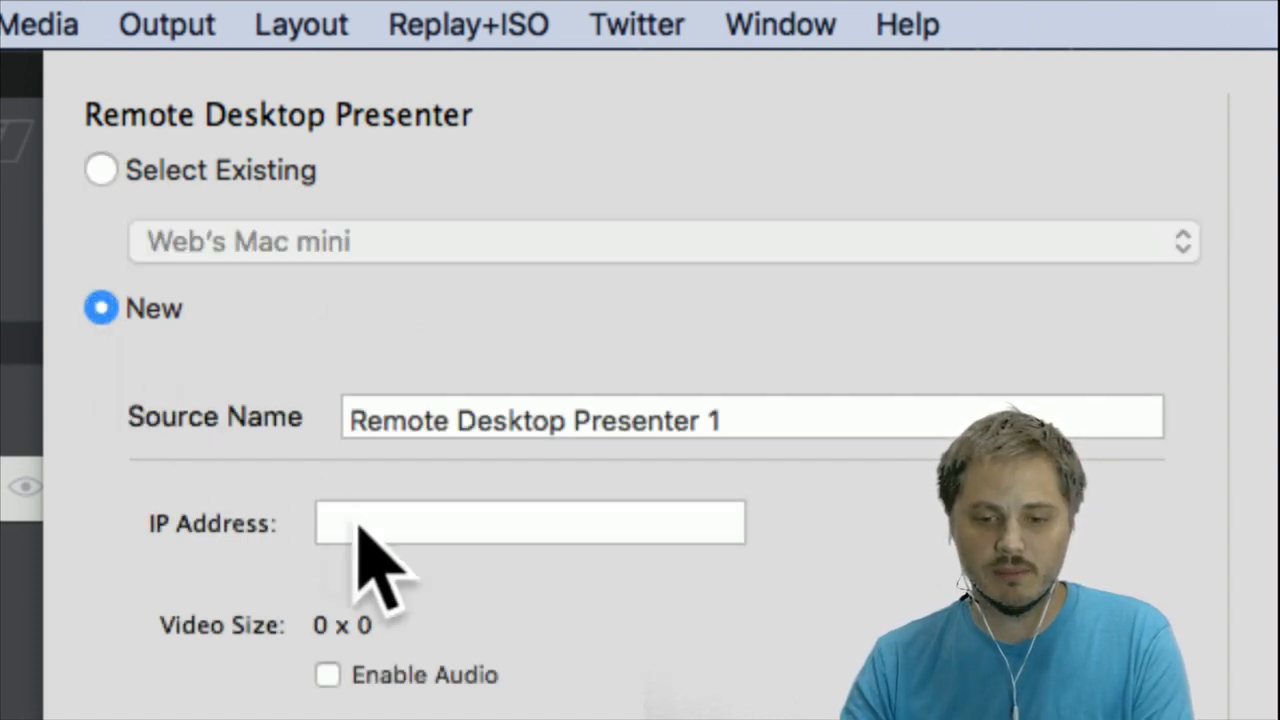
{"action": "left_click", "coordinate": [372, 521]}
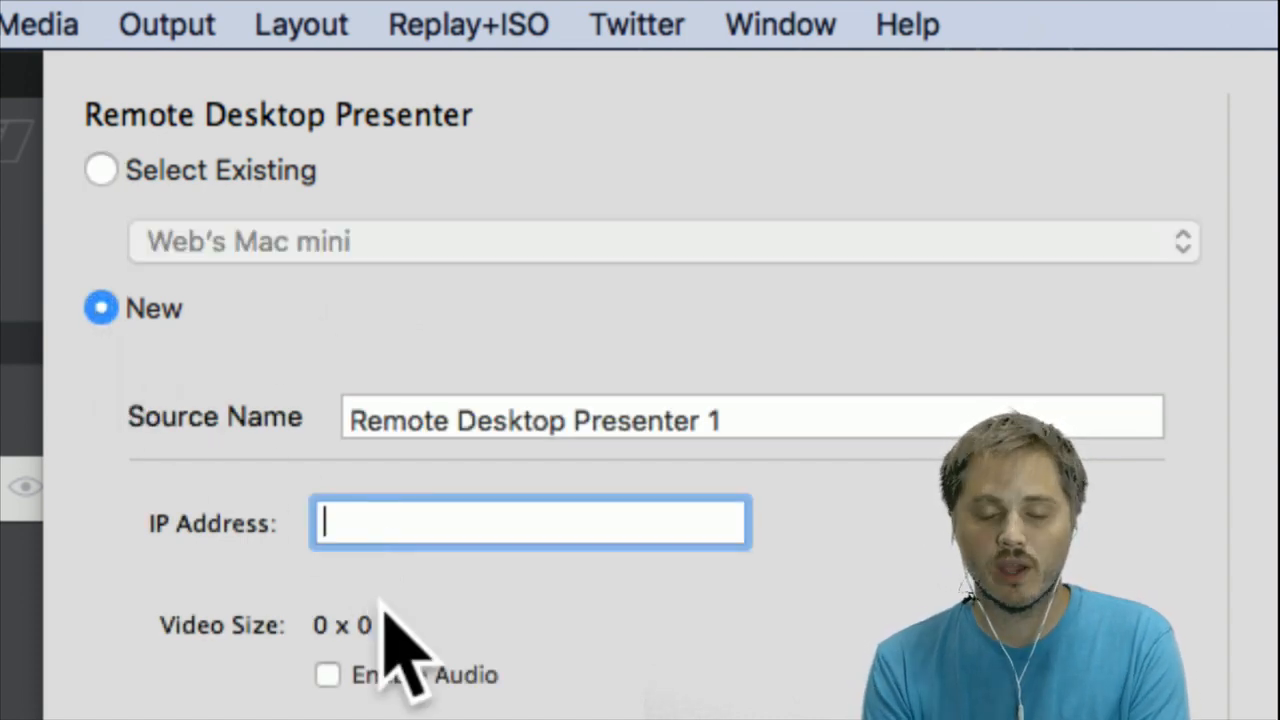
{"action": "left_click", "coordinate": [102, 170]}
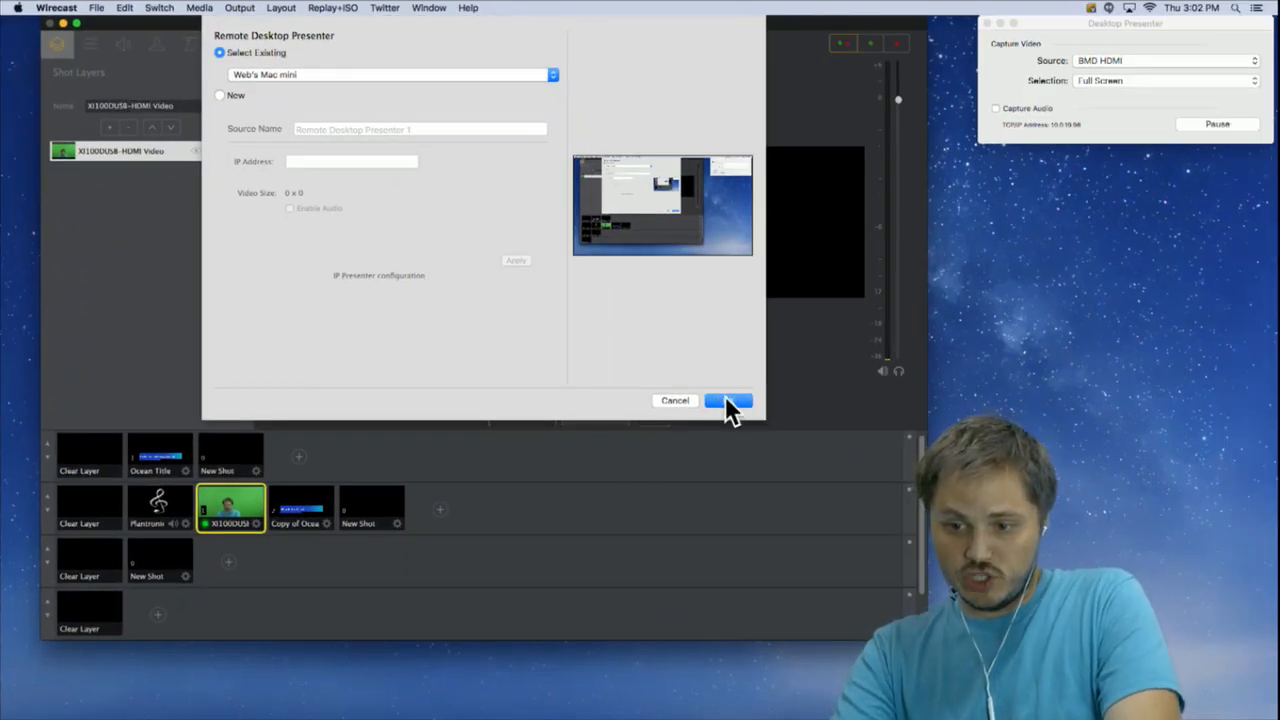
{"action": "left_click", "coordinate": [725, 400]}
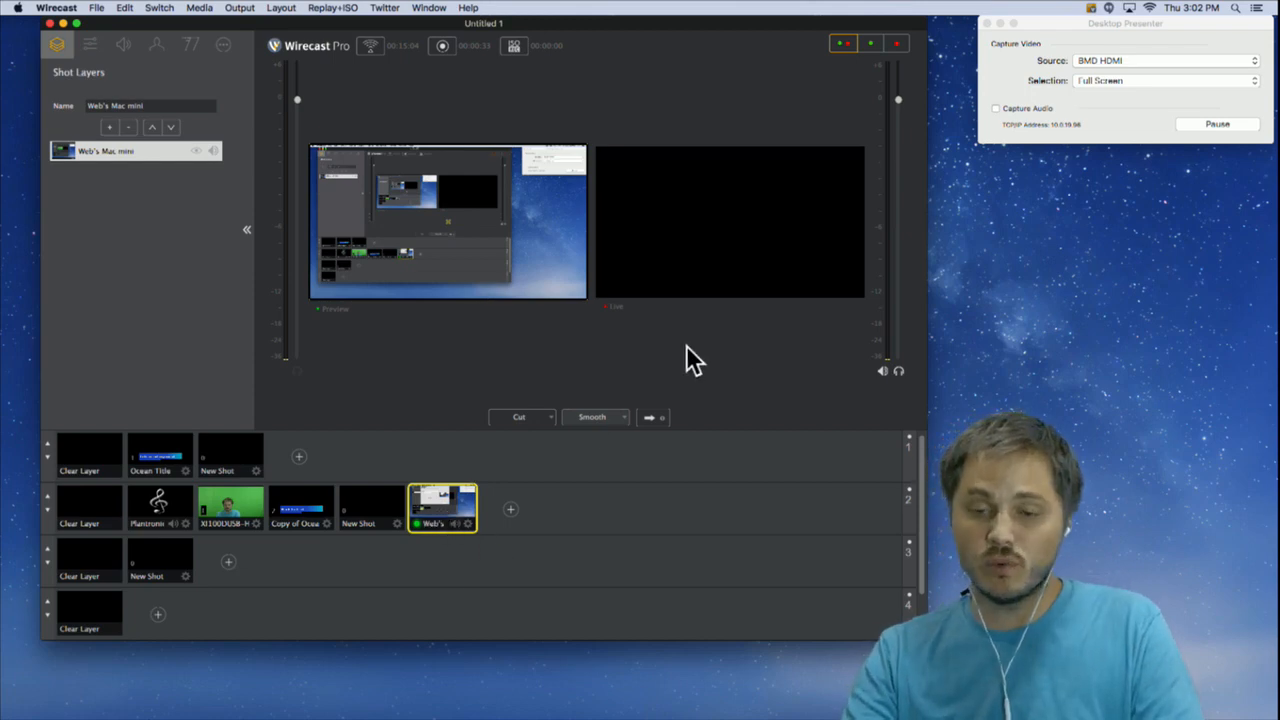
- Bring Desktop Presenter to the front, return to Wirecast, and start adding a Screen Capture shot to layer 2
{"action": "left_click", "coordinate": [1098, 36]}
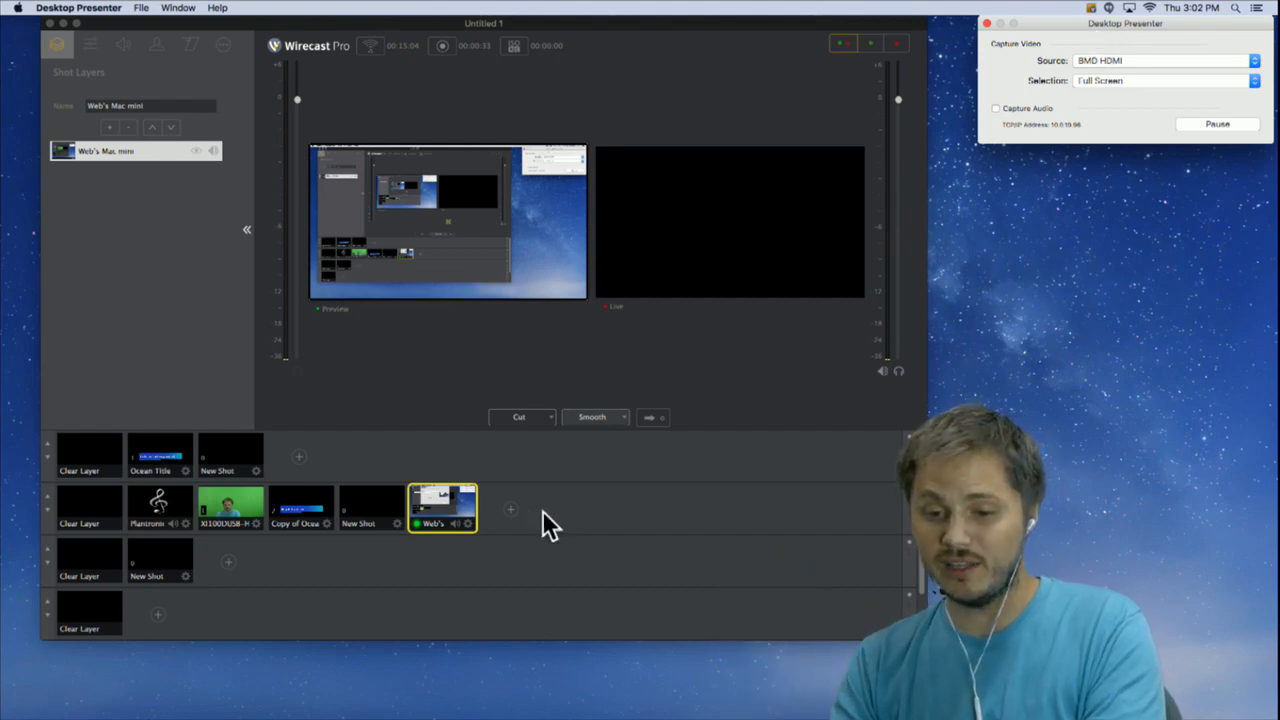
{"action": "left_click", "coordinate": [510, 509]}
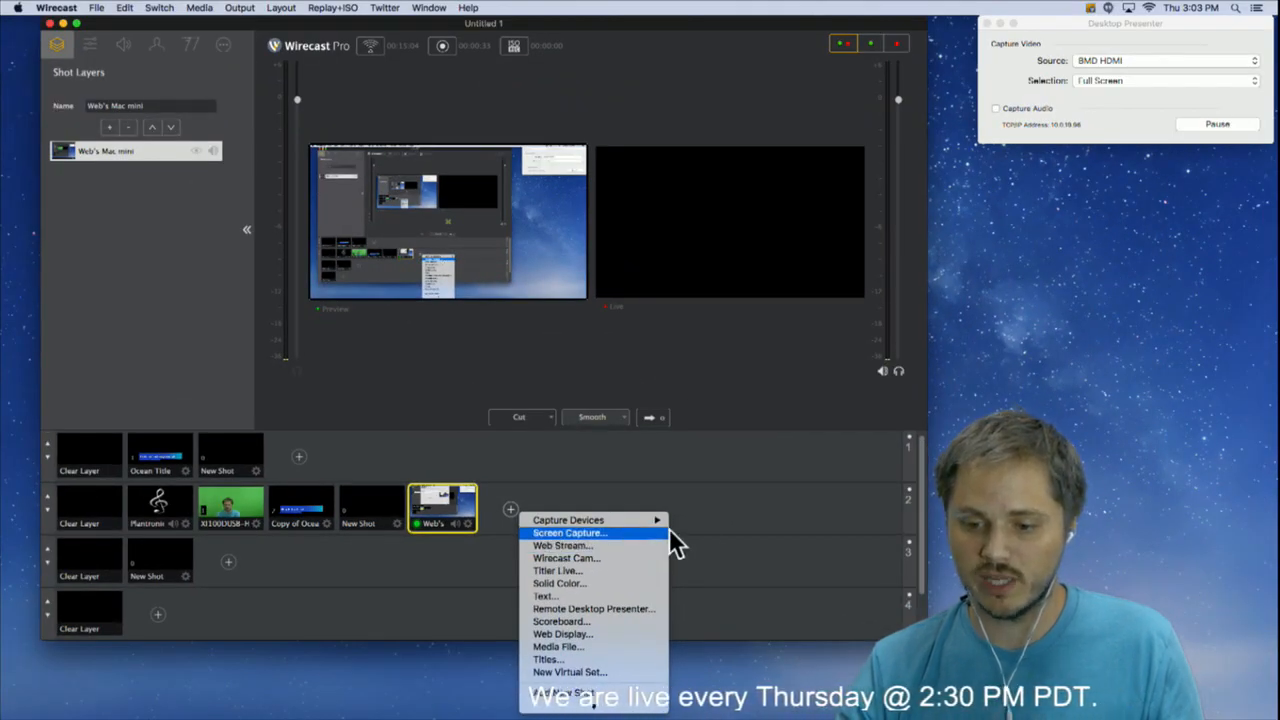
{"action": "left_click", "coordinate": [631, 531]}
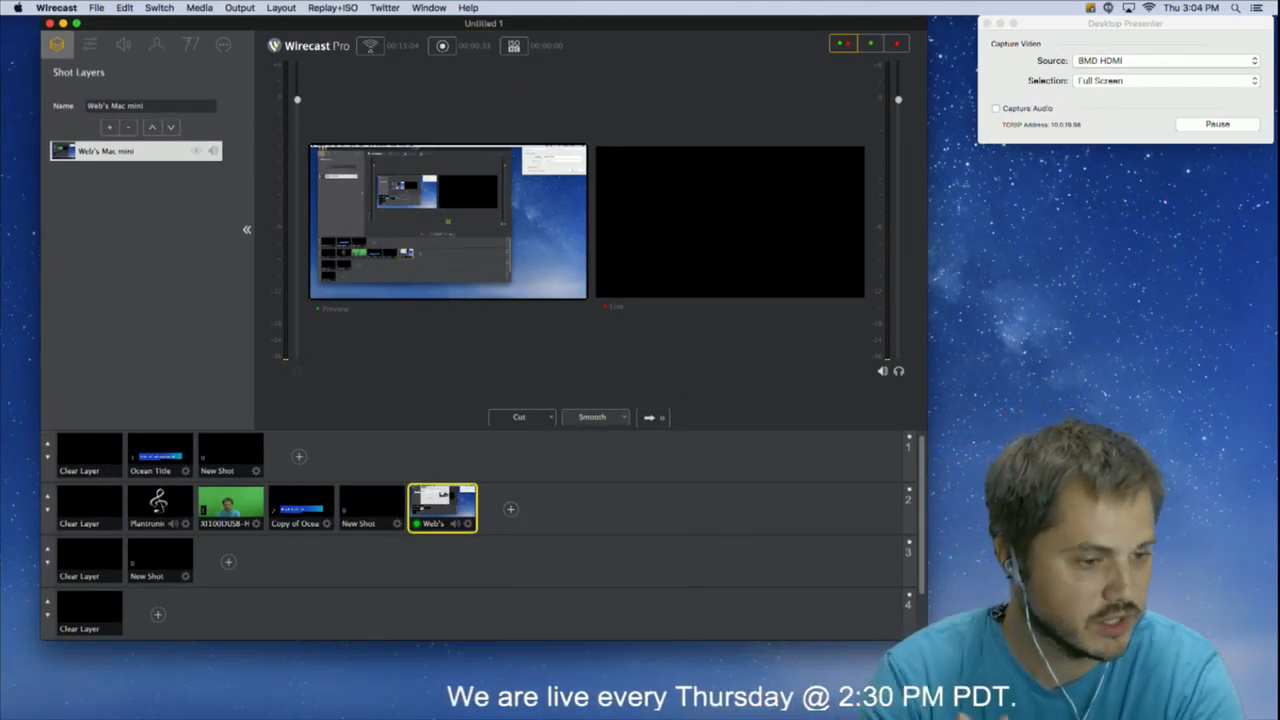